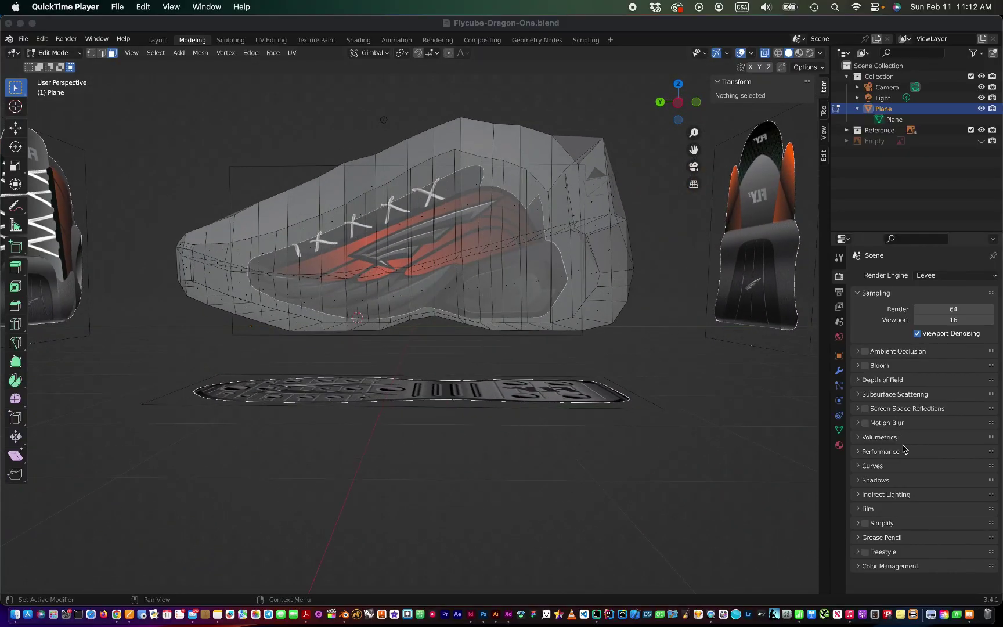
# Step: Filter the scene properties by 'normal' to reveal Bent Normals and High Quality Normals
pyautogui.click(909, 239)
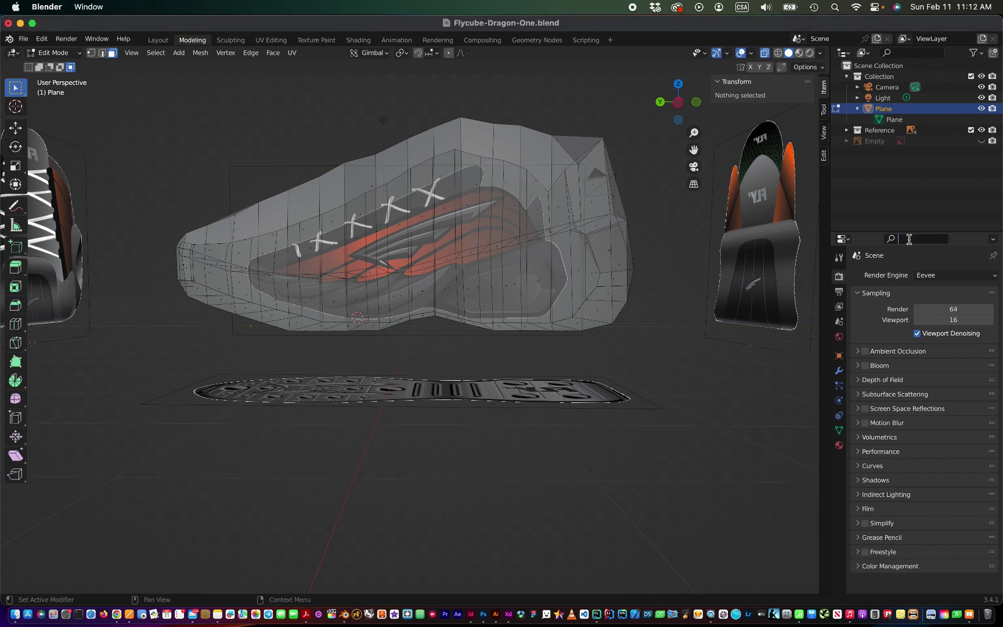
pyautogui.write('normal')
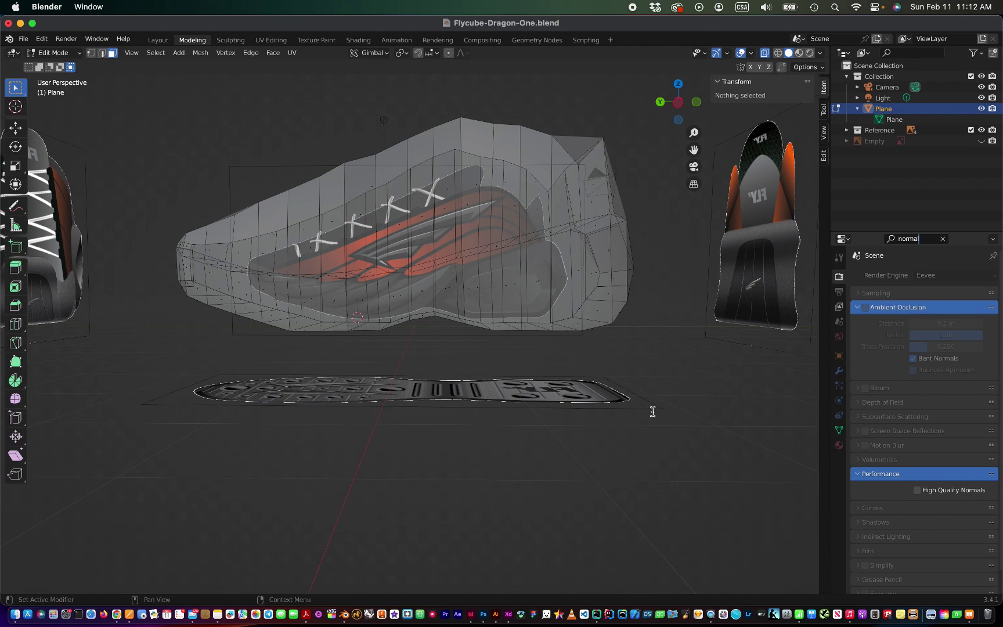
pyautogui.moveTo(629, 409); pyautogui.dragTo(630, 412, button='middle')
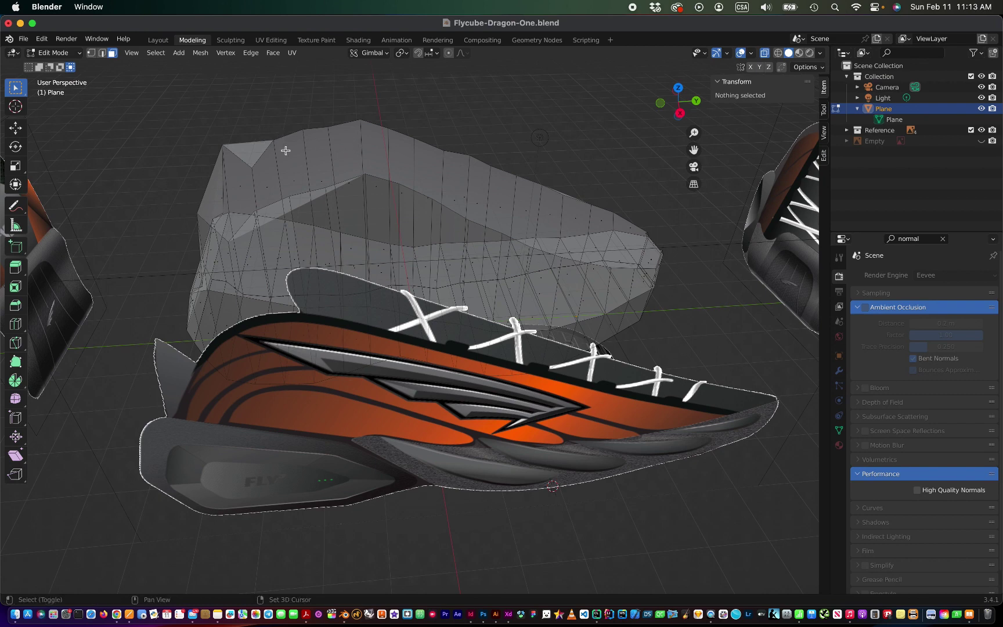
pyautogui.moveTo(266, 150); pyautogui.dragTo(266, 150, button='middle')
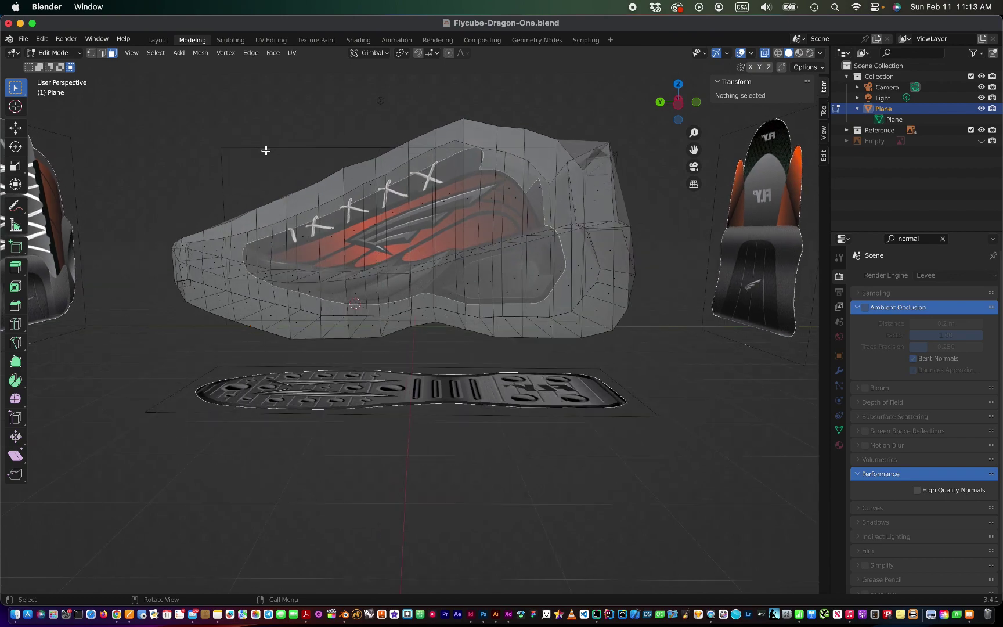
pyautogui.moveTo(357, 161); pyautogui.dragTo(357, 162, button='middle')
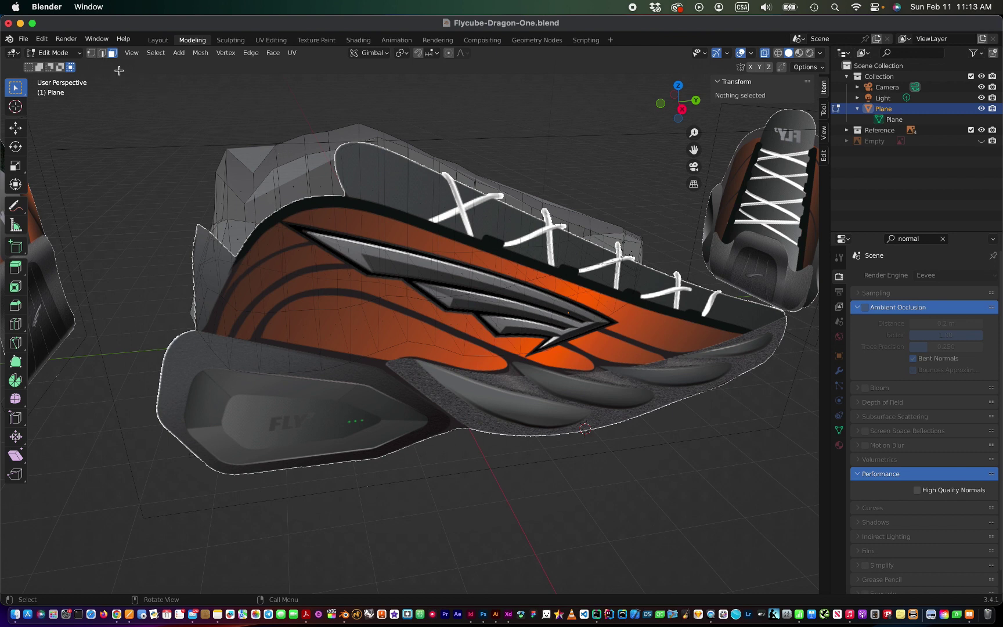
# Step: Try Select Circle painting on the upper shoe mesh, then cancel it without selecting
pyautogui.click(18, 93)
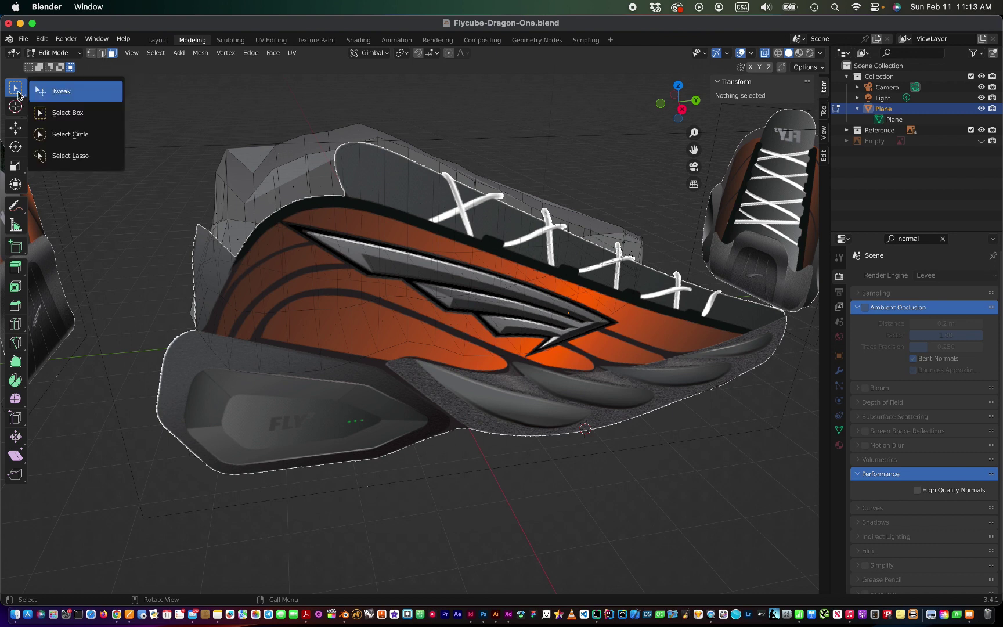
pyautogui.click(58, 135)
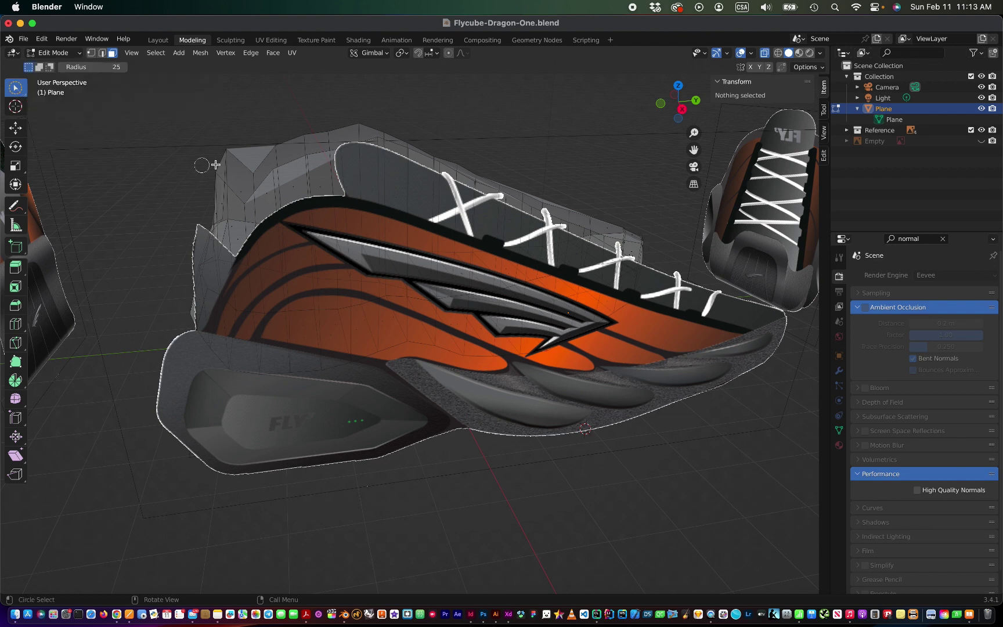
pyautogui.moveTo(233, 141); pyautogui.dragTo(275, 129)
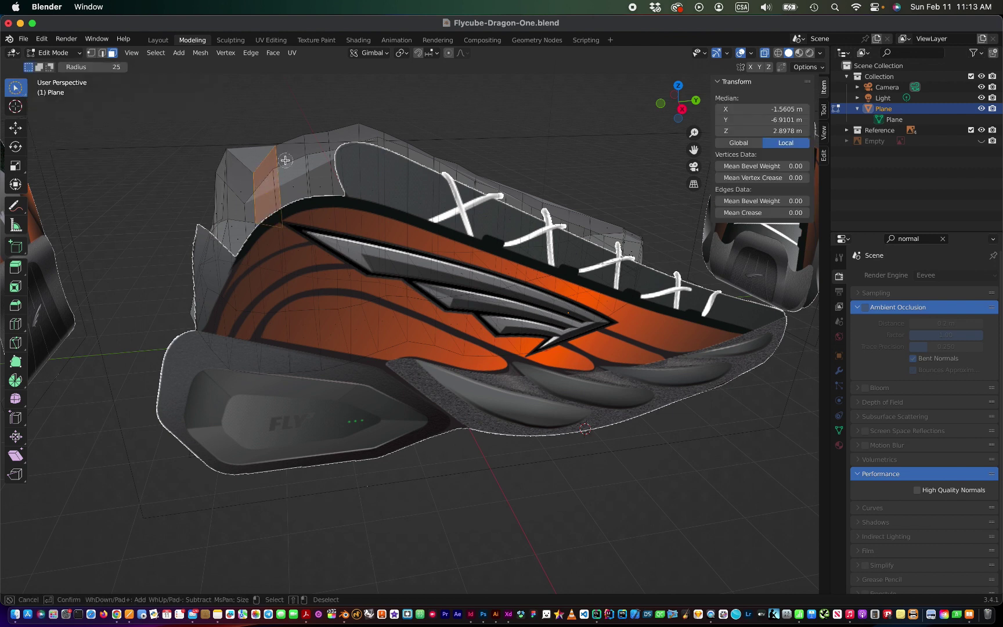
pyautogui.click(246, 142)
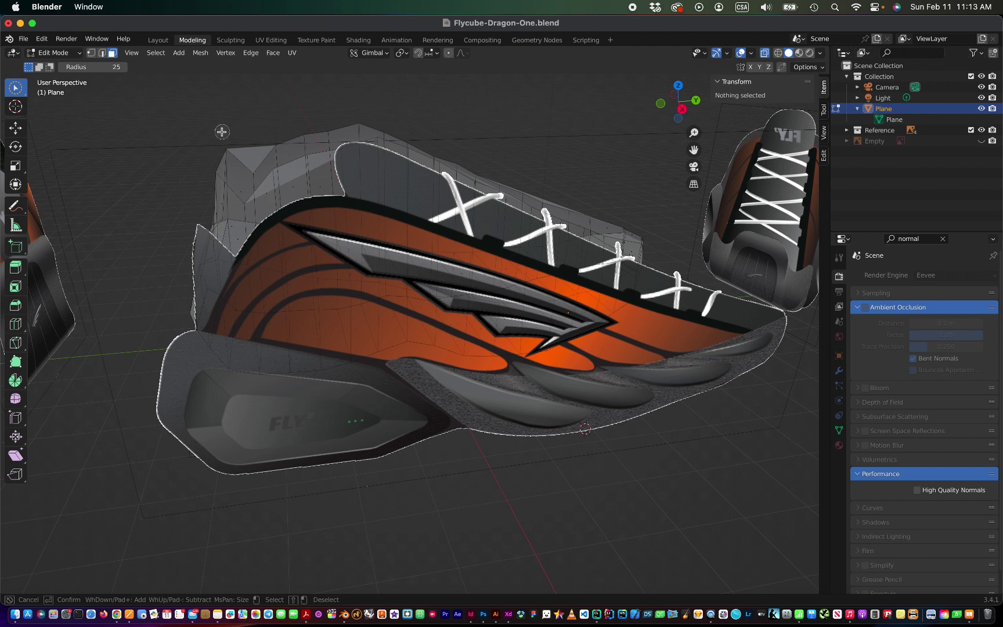
pyautogui.press('Escape')
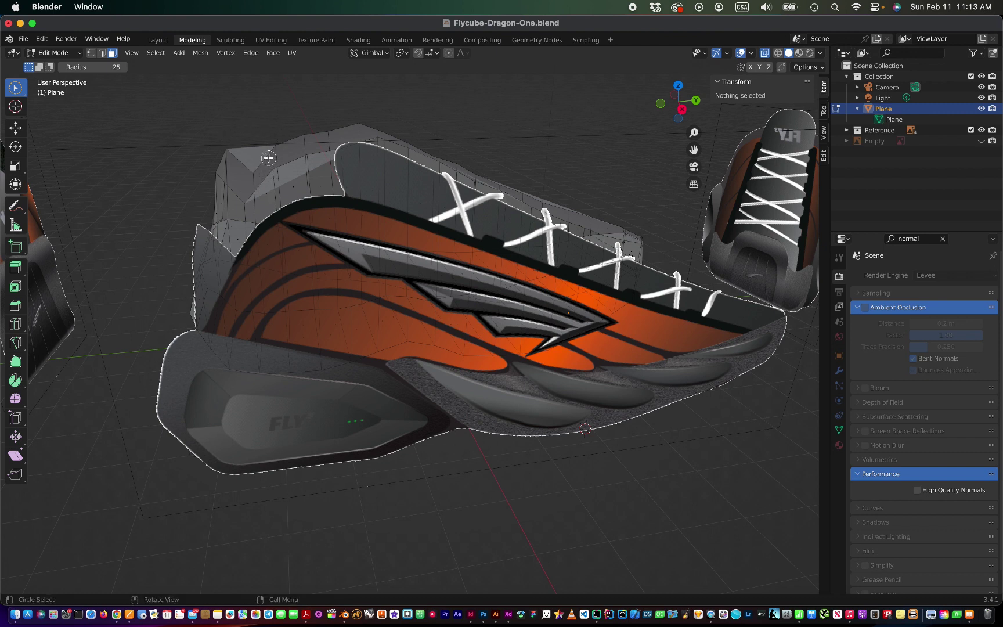
# Step: Try Select Lasso on the mesh, then settle on Select Box and orbit the view
pyautogui.click(17, 88)
pyautogui.click(53, 155)
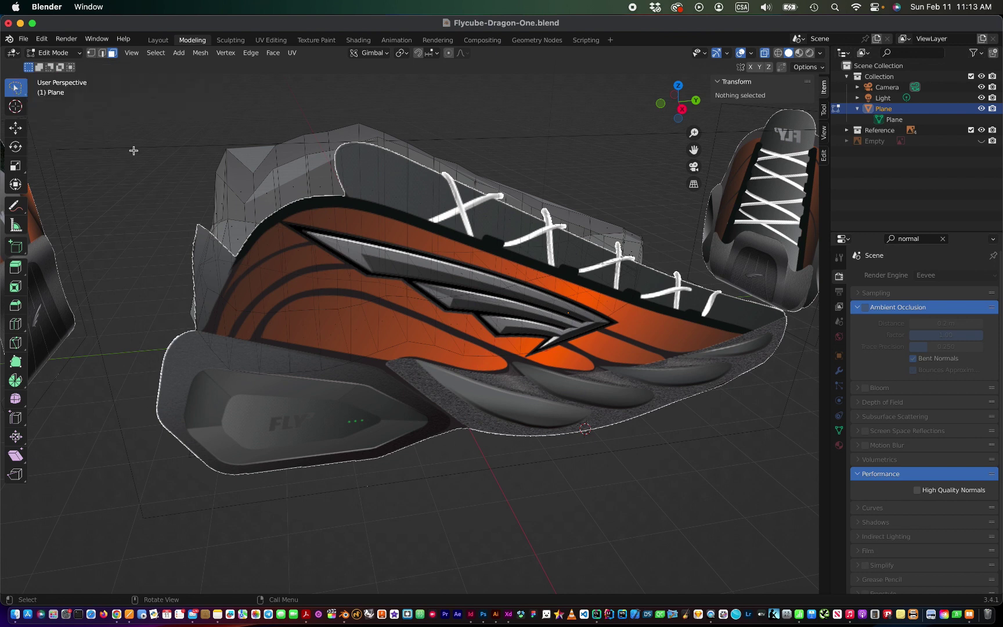
pyautogui.moveTo(218, 142)
pyautogui.mouseDown()
pyautogui.moveTo(248, 136)
pyautogui.moveTo(237, 142)
pyautogui.mouseUp()
pyautogui.click(16, 88)
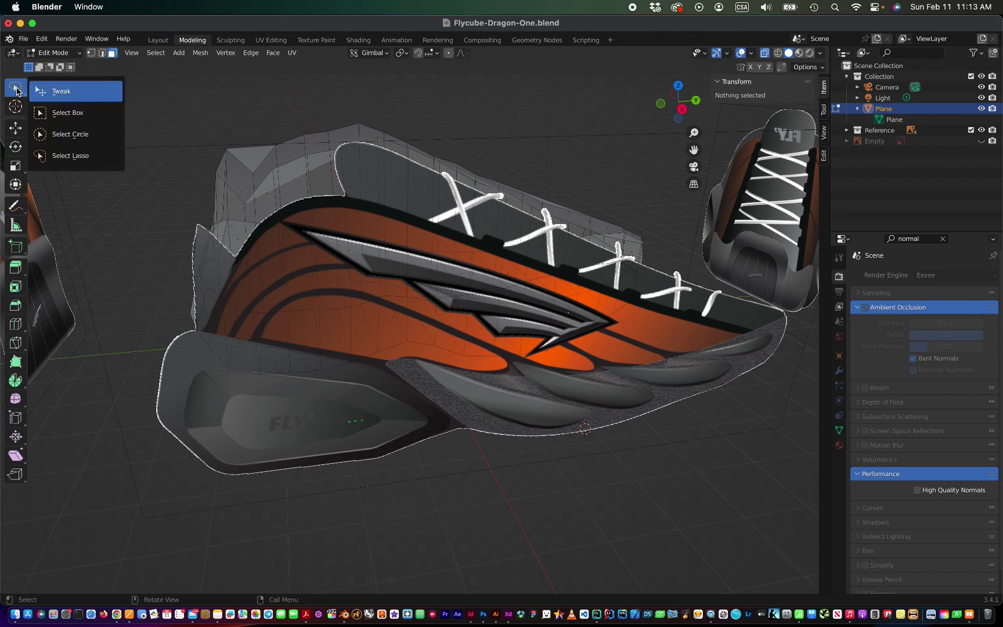
pyautogui.click(57, 110)
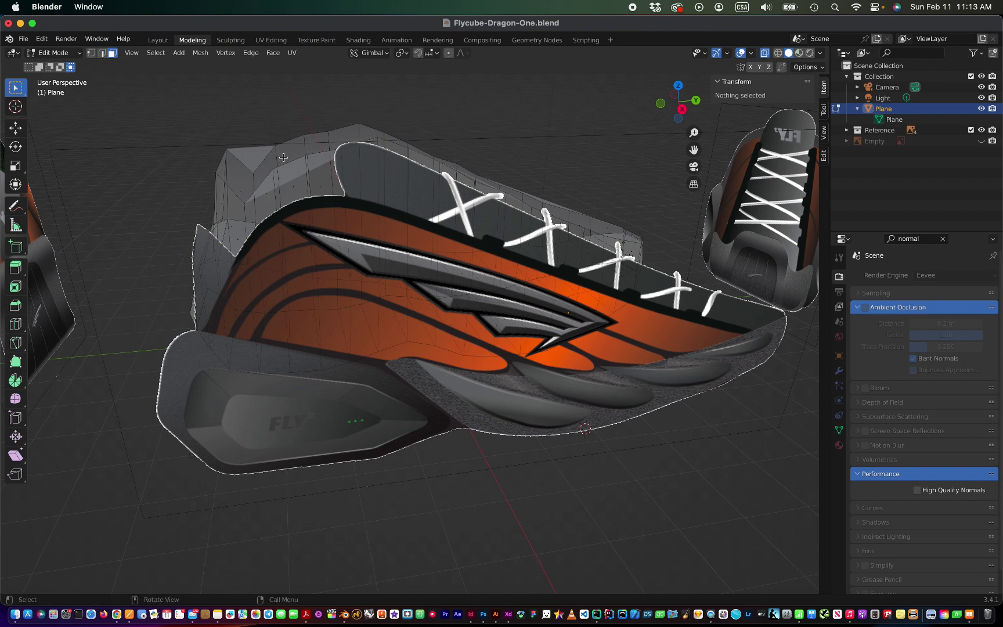
pyautogui.moveTo(283, 157); pyautogui.dragTo(283, 157, button='middle')
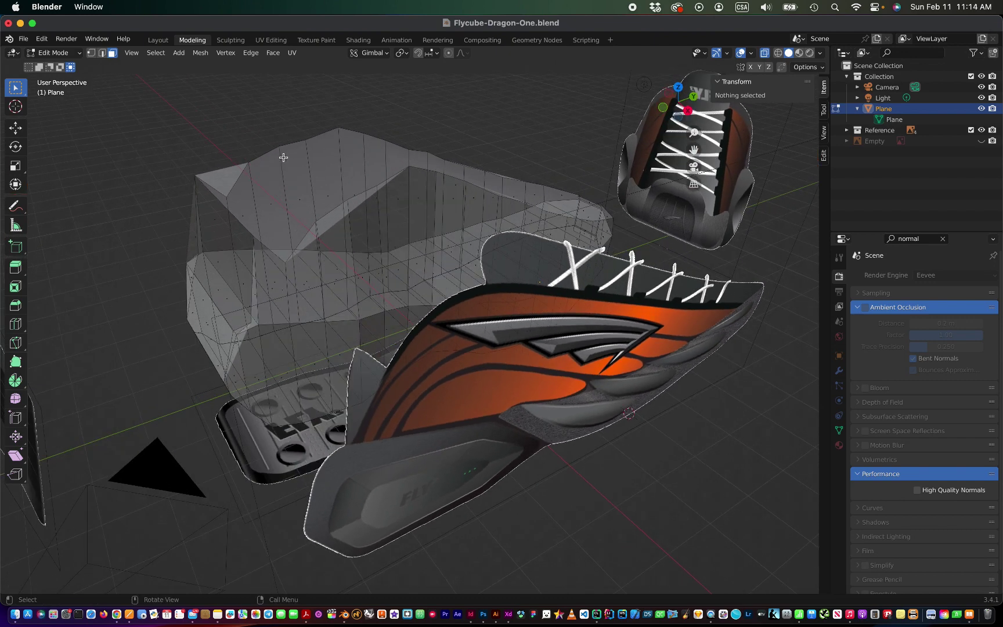
# Step: Test-select face loops near the top and middle of the shoe mesh from a side view
pyautogui.moveTo(283, 157); pyautogui.dragTo(283, 157, button='middle')
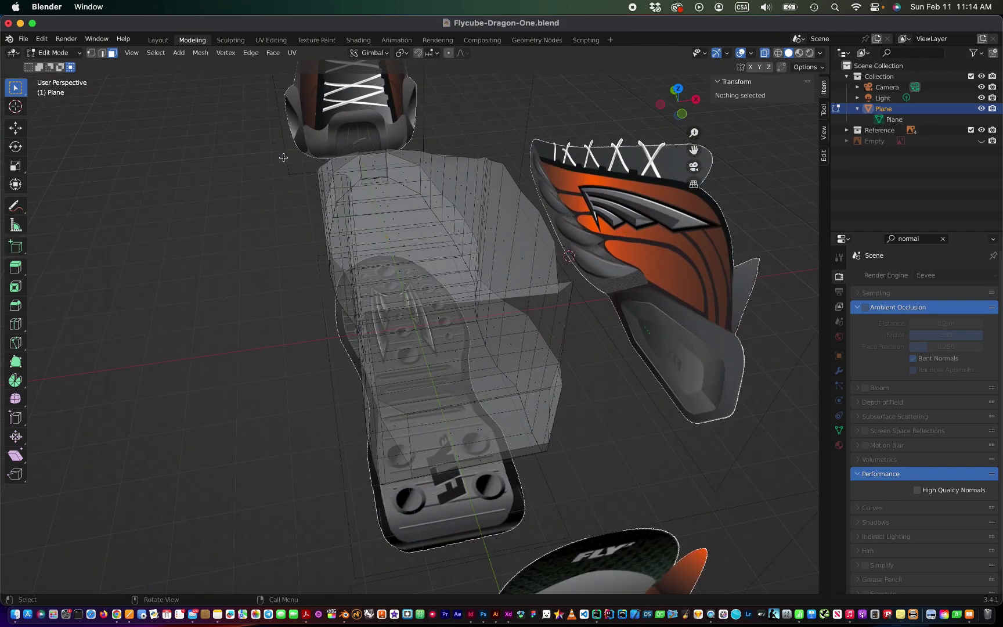
pyautogui.click(386, 182)
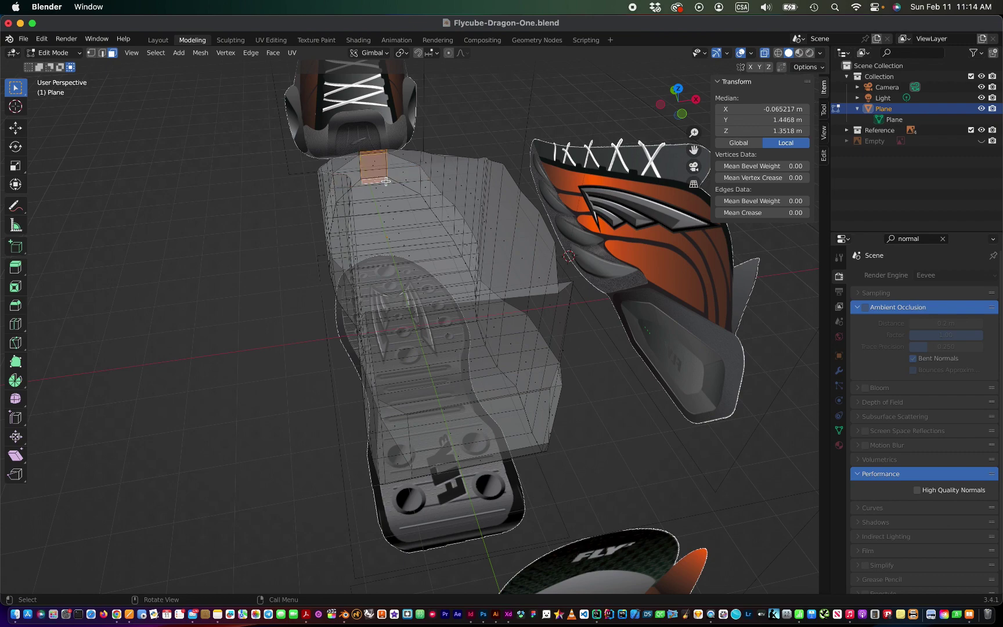
pyautogui.moveTo(386, 182); pyautogui.dragTo(362, 180, button='middle')
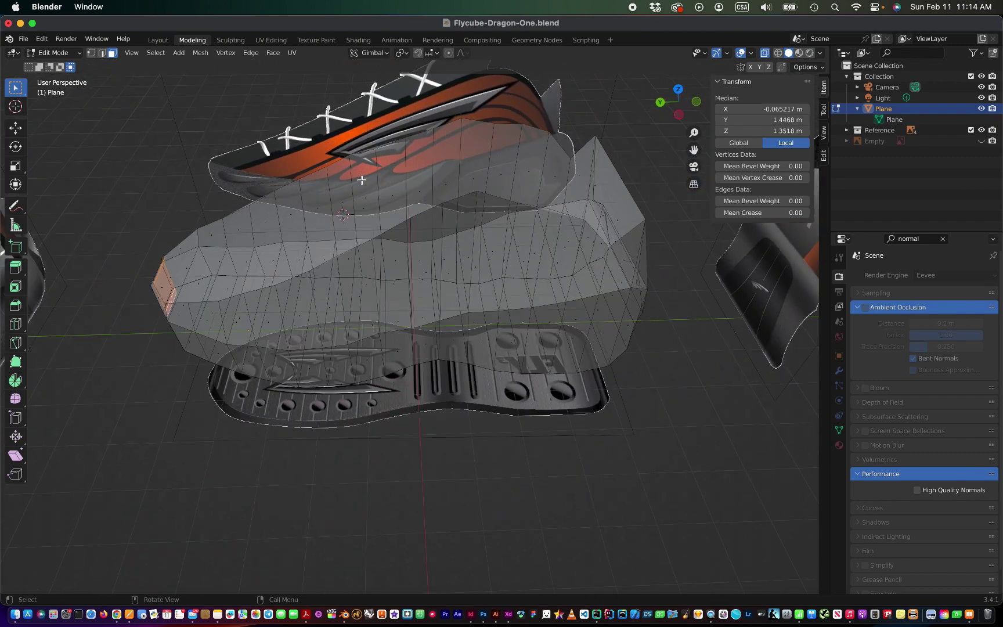
pyautogui.keyDown('alt'); pyautogui.click(309, 207); pyautogui.keyUp('alt')
pyautogui.moveTo(308, 207); pyautogui.dragTo(344, 190, button='middle')
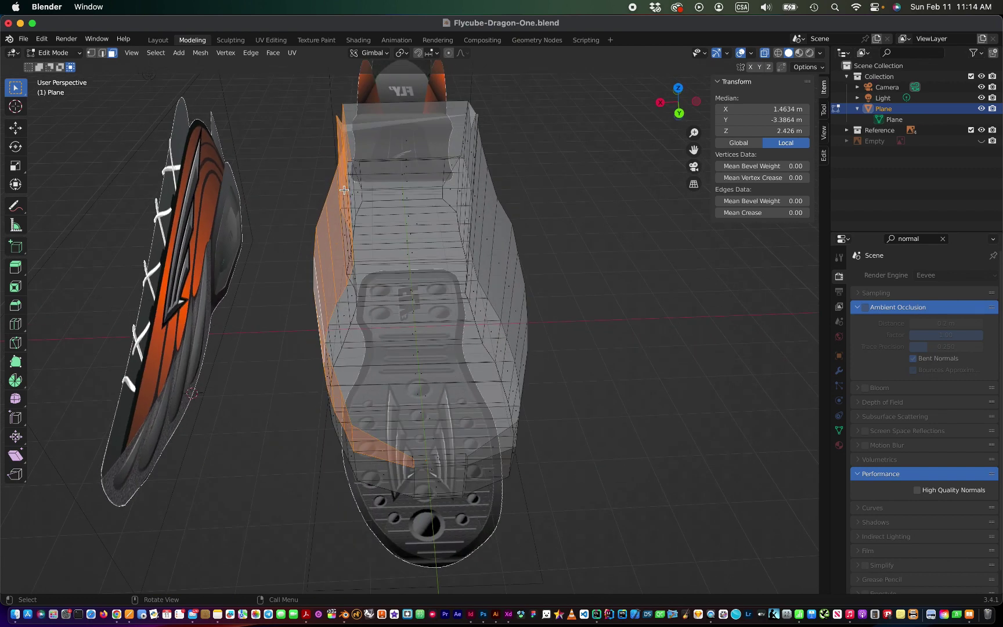
pyautogui.keyDown('alt'); pyautogui.click(420, 253); pyautogui.keyUp('alt')
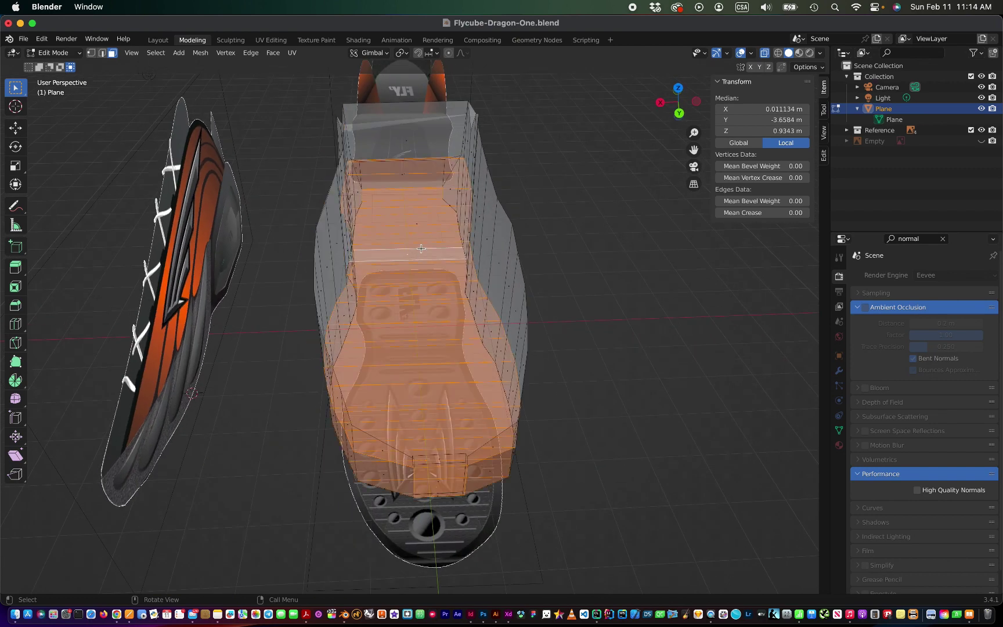
pyautogui.click(416, 134)
pyautogui.moveTo(415, 134); pyautogui.dragTo(401, 165, button='middle')
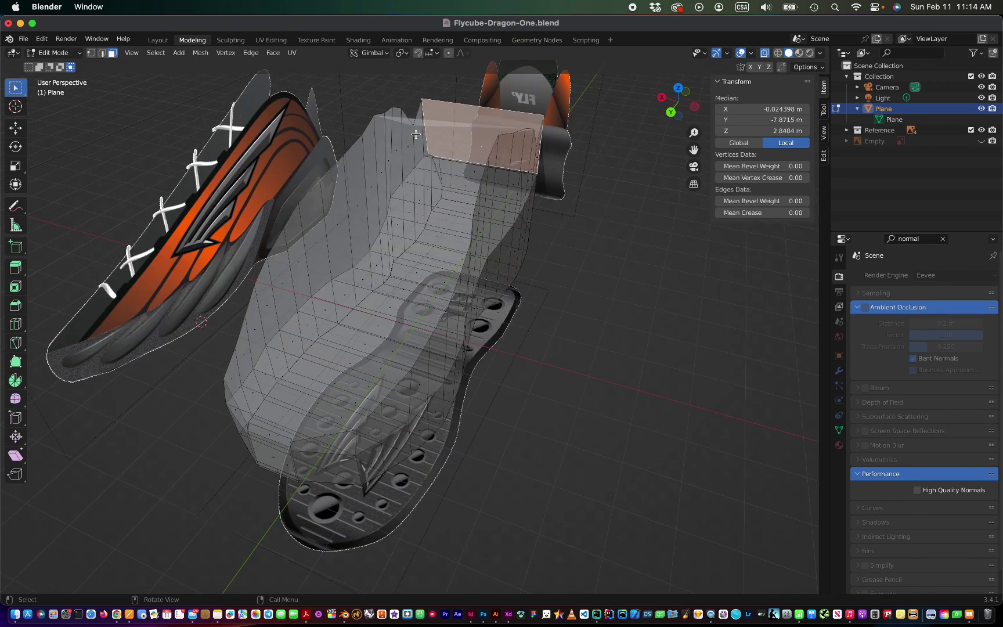
# Step: Clearing with Alt+A between tries, select the lower lengthwise face loop around the shoe
pyautogui.hotkey('alt', 'a')
pyautogui.keyDown('alt'); pyautogui.click(401, 164); pyautogui.keyUp('alt')
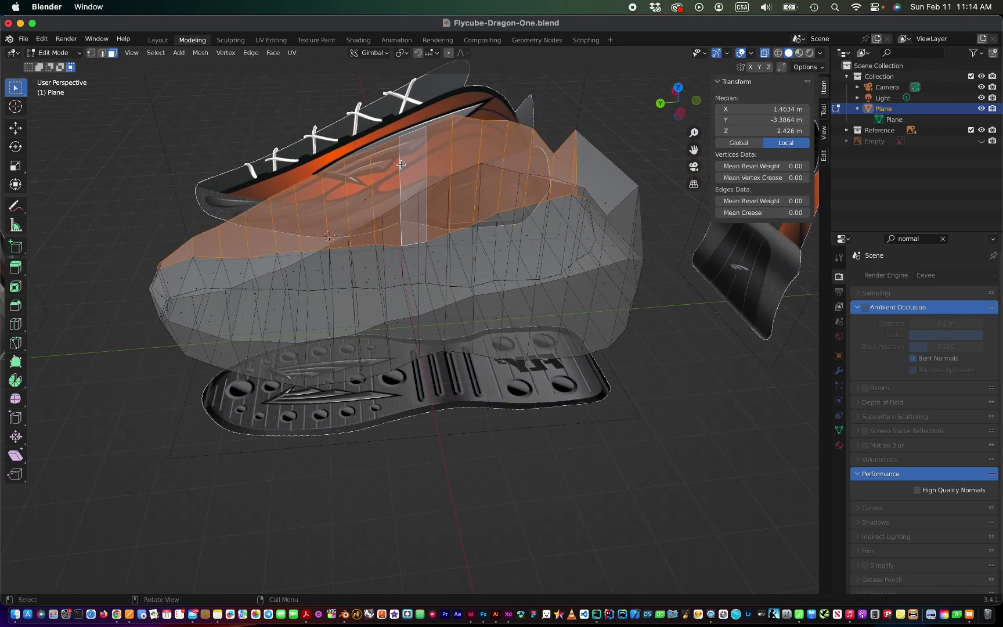
pyautogui.hotkey('alt', 'a')
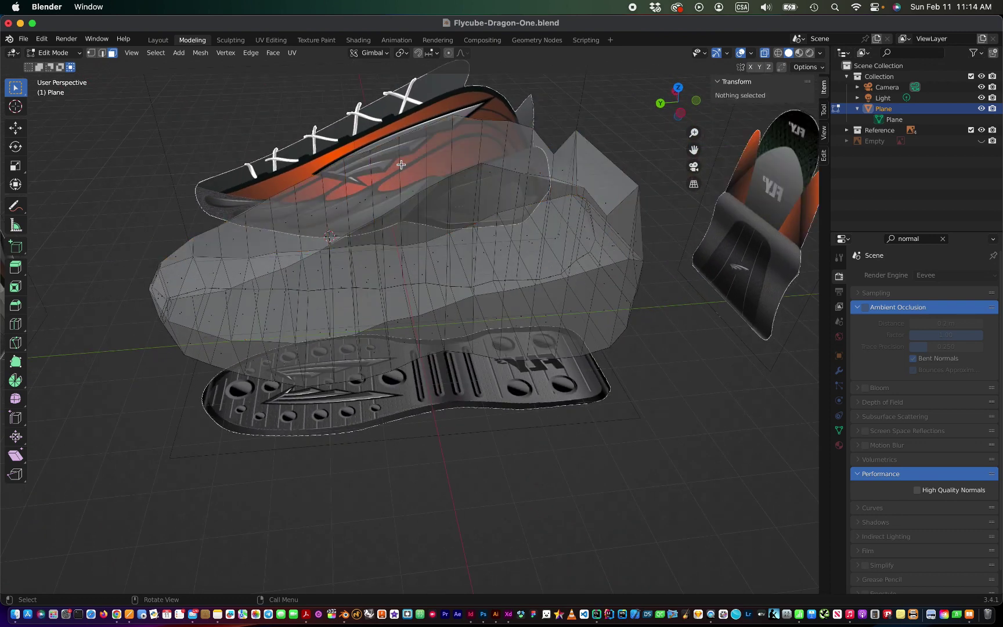
pyautogui.keyDown('alt'); pyautogui.click(368, 262); pyautogui.keyUp('alt')
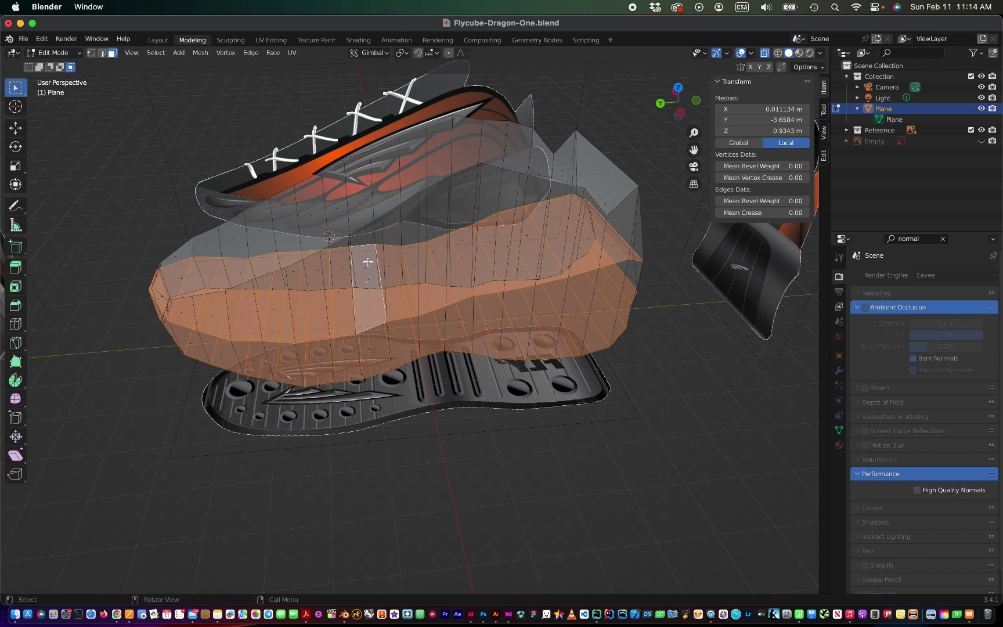
pyautogui.keyDown('alt'); pyautogui.click(377, 230); pyautogui.keyUp('alt')
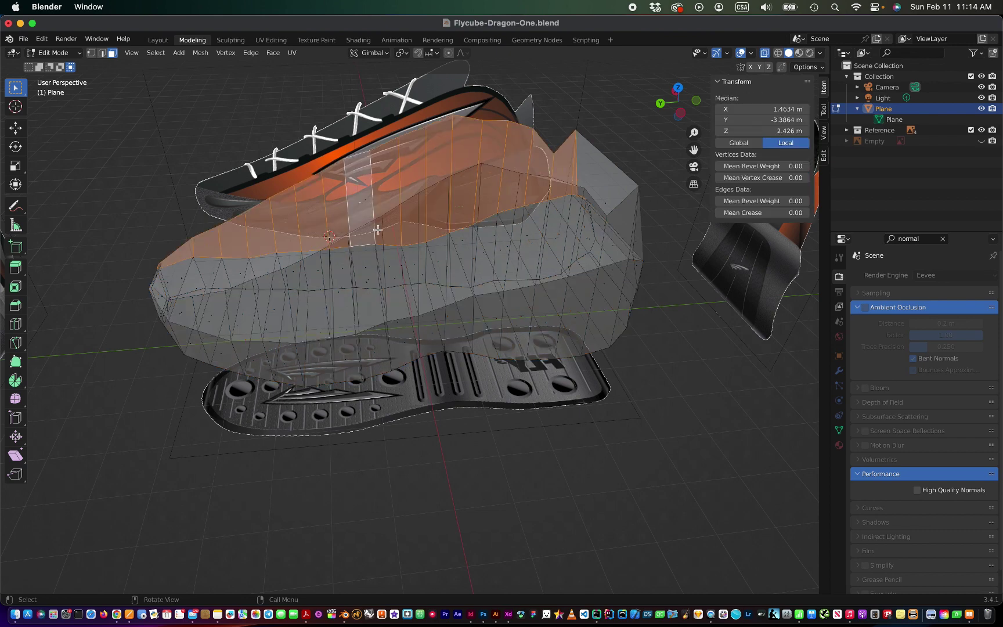
pyautogui.keyDown('alt'); pyautogui.click(555, 216); pyautogui.keyUp('alt')
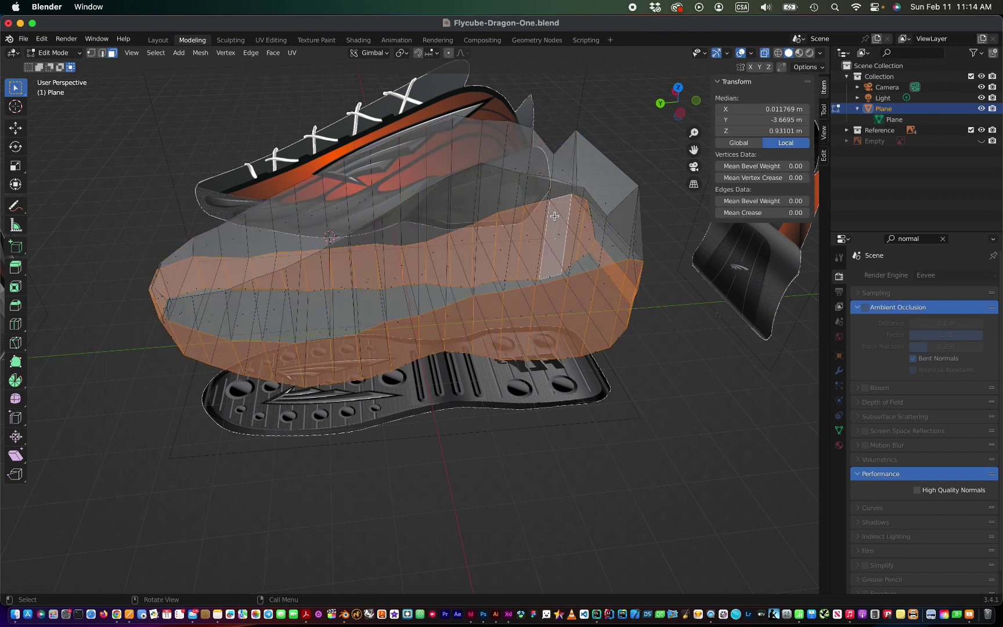
pyautogui.hotkey('alt', 'a')
pyautogui.keyDown('alt'); pyautogui.click(621, 230); pyautogui.keyUp('alt')
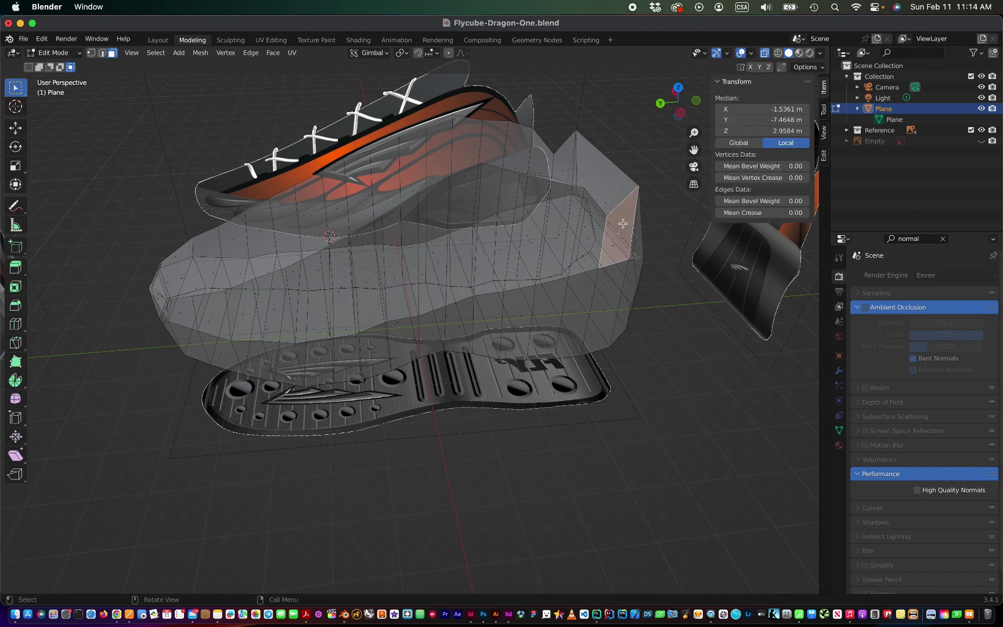
pyautogui.hotkey('alt', 'a')
pyautogui.keyDown('alt'); pyautogui.click(586, 221); pyautogui.keyUp('alt')
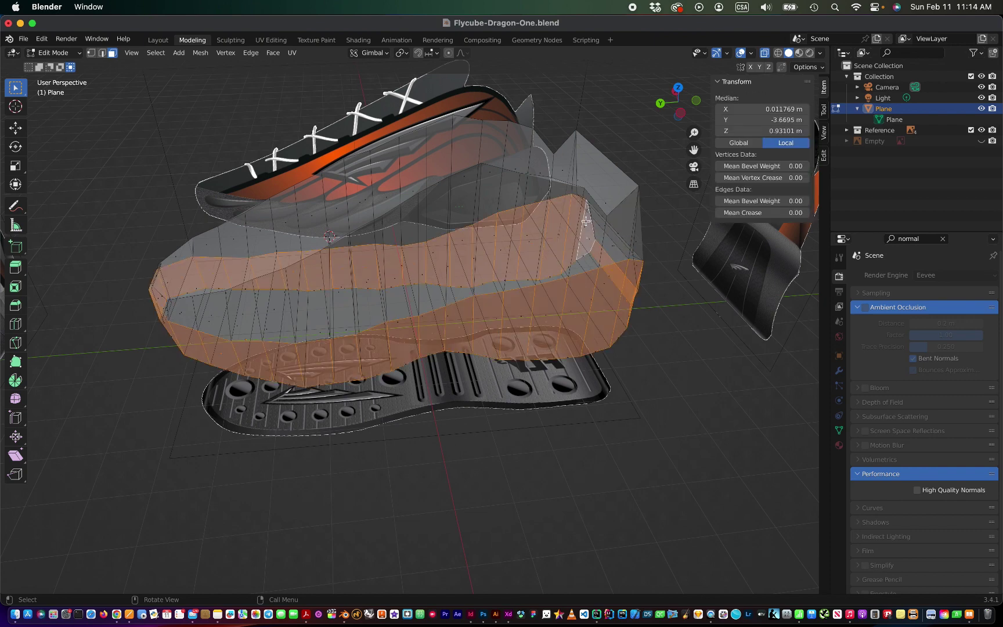
# Step: Add the middle face band and a vertical face strip to the selection
pyautogui.keyDown('alt'); pyautogui.keyDown('shift'); pyautogui.click(369, 300); pyautogui.keyUp('shift'); pyautogui.keyUp('alt')
pyautogui.hscroll(-5, 368, 300)
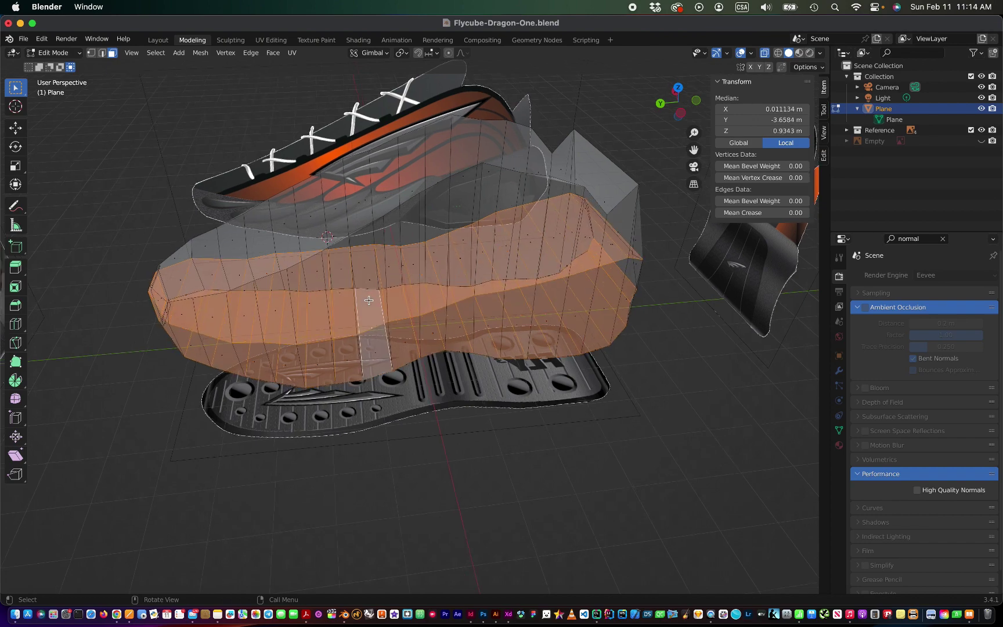
pyautogui.hscroll(-10, 368, 300)
pyautogui.hscroll(-5, 368, 300)
pyautogui.scroll(-5, 368, 300)
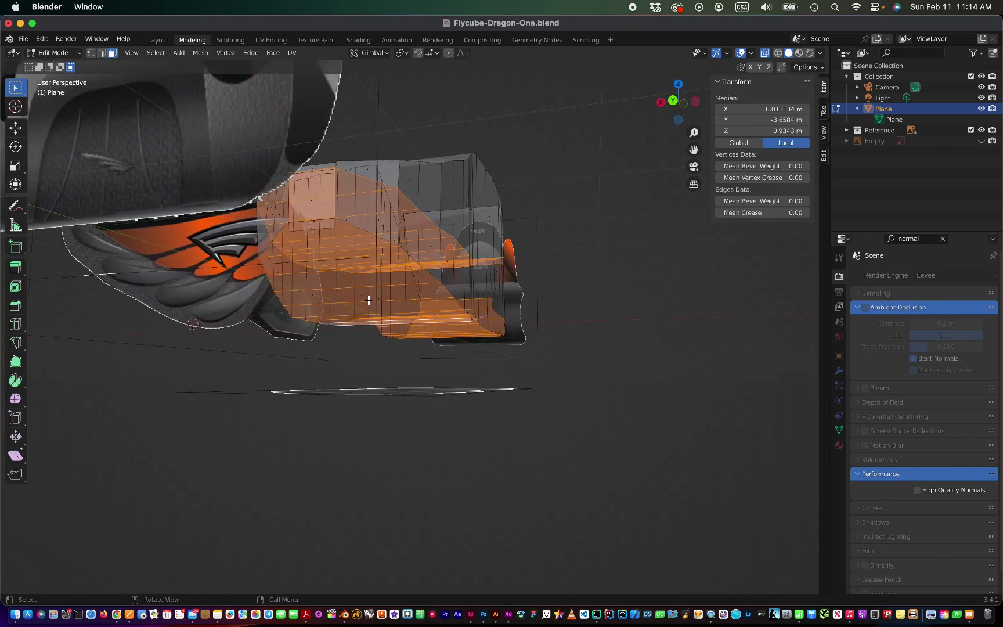
pyautogui.scroll(-5, 369, 300)
pyautogui.scroll(-5, 369, 300)
pyautogui.scroll(-5, 368, 300)
pyautogui.scroll(5, 368, 300)
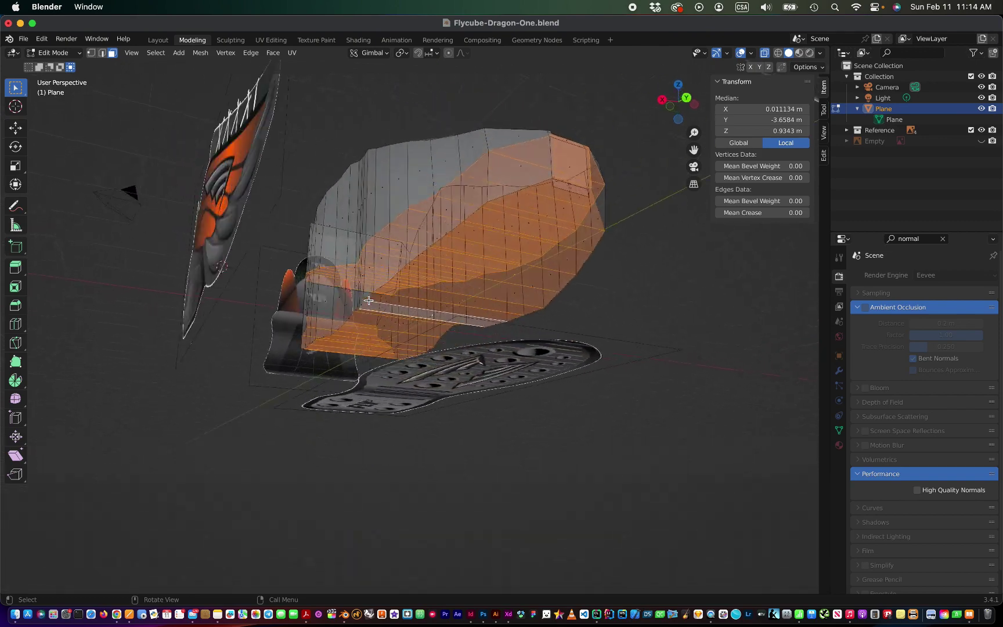
pyautogui.scroll(5, 369, 300)
pyautogui.scroll(5, 368, 301)
pyautogui.scroll(5, 369, 300)
pyautogui.hscroll(-5, 368, 300)
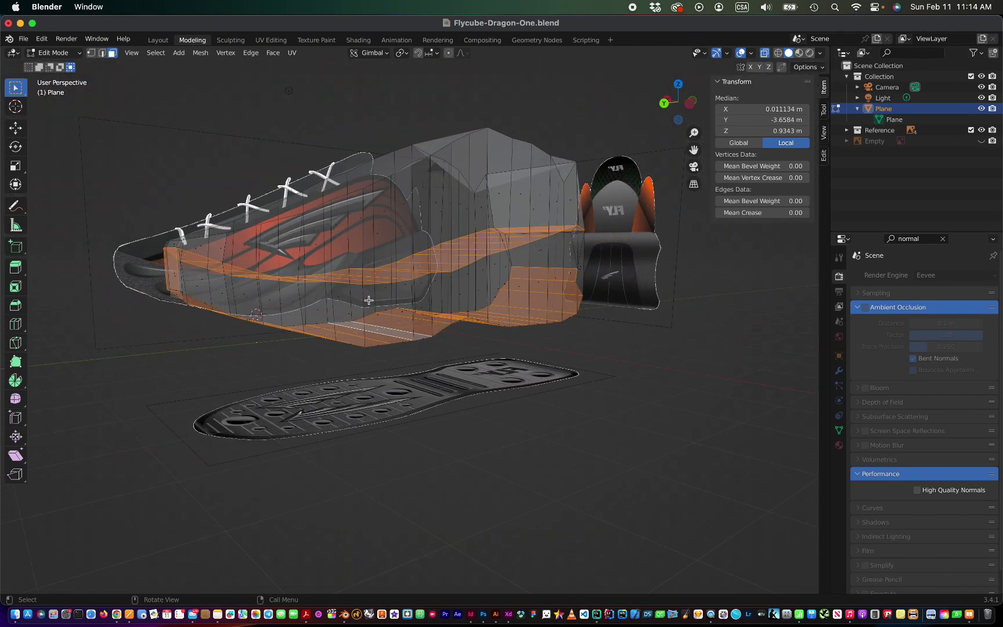
pyautogui.hscroll(-5, 368, 300)
pyautogui.hscroll(-5, 369, 300)
pyautogui.hscroll(-5, 368, 300)
pyautogui.hscroll(-5, 369, 300)
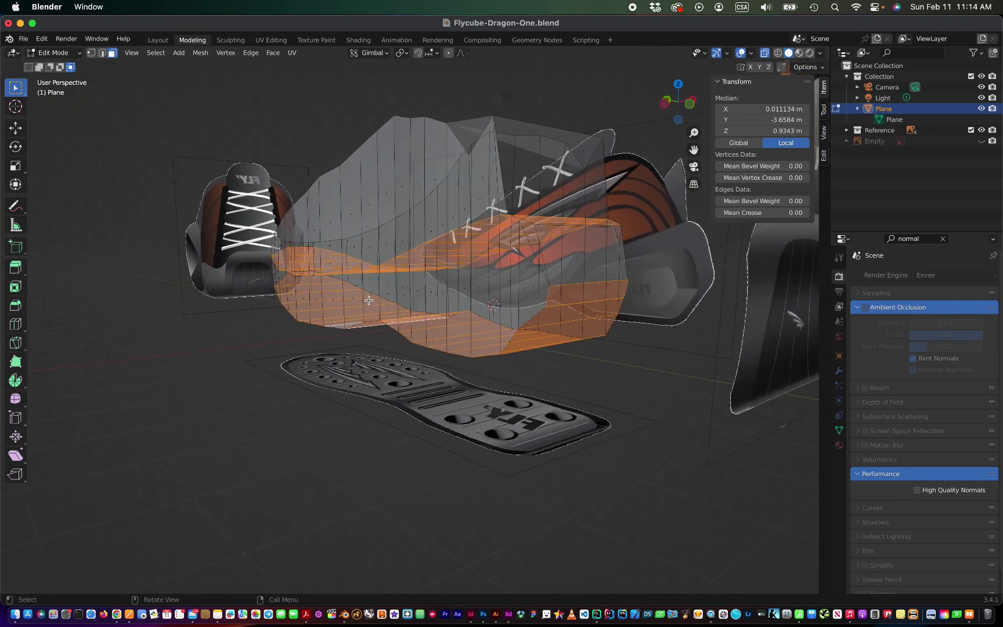
pyautogui.hscroll(-5, 369, 300)
pyautogui.keyDown('shift'); pyautogui.click(417, 311); pyautogui.keyUp('shift')
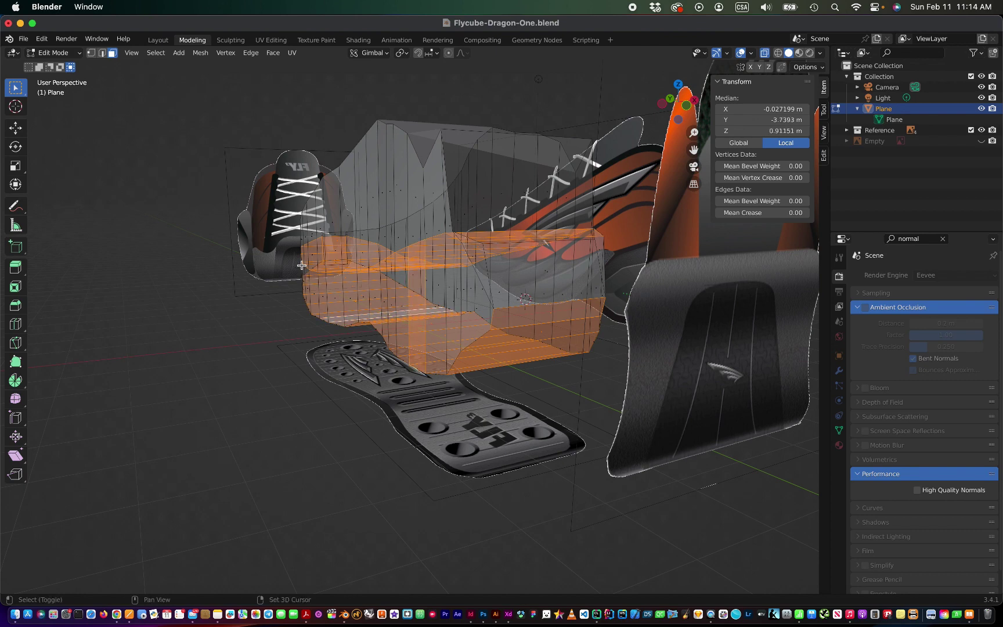
# Step: Box-select a block of lower faces and add one more face, orbiting to check the sole
pyautogui.press('b')
pyautogui.moveTo(492, 327); pyautogui.dragTo(508, 354)
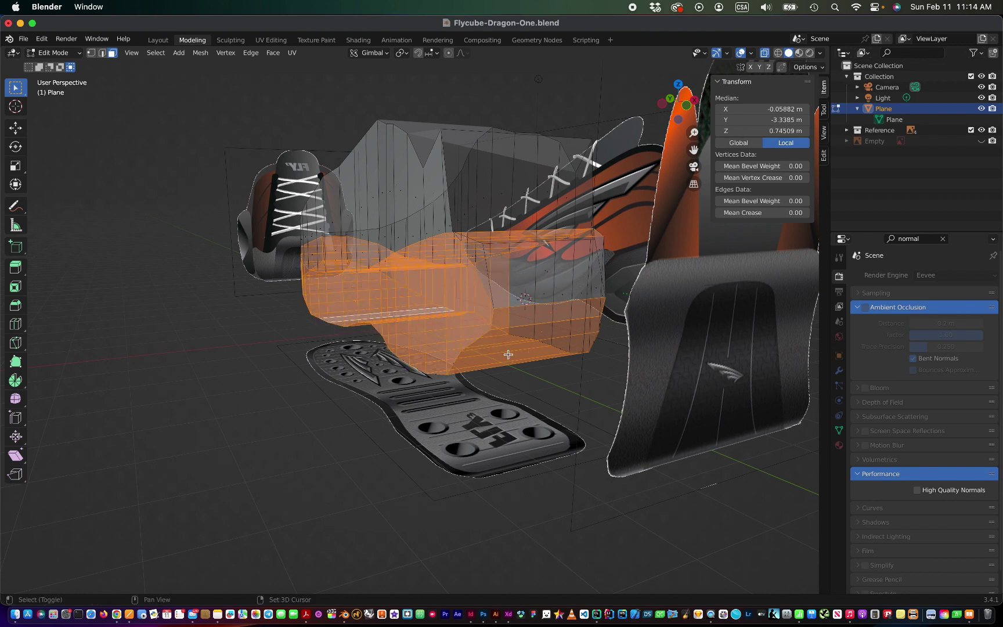
pyautogui.scroll(3, 508, 354)
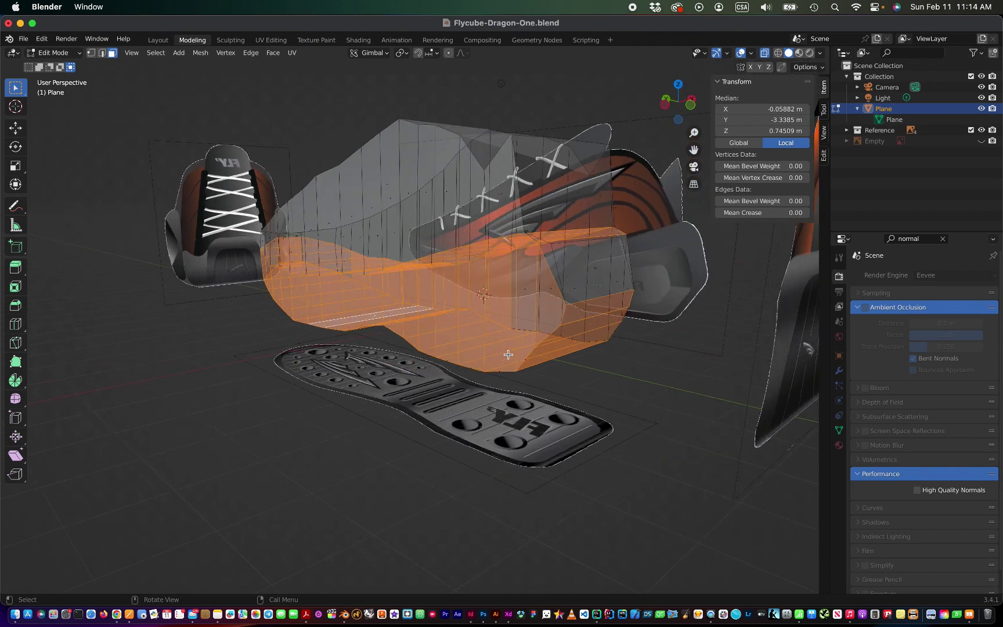
pyautogui.scroll(5, 508, 354)
pyautogui.scroll(-3, 508, 354)
pyautogui.moveTo(509, 354); pyautogui.dragTo(271, 275, button='middle')
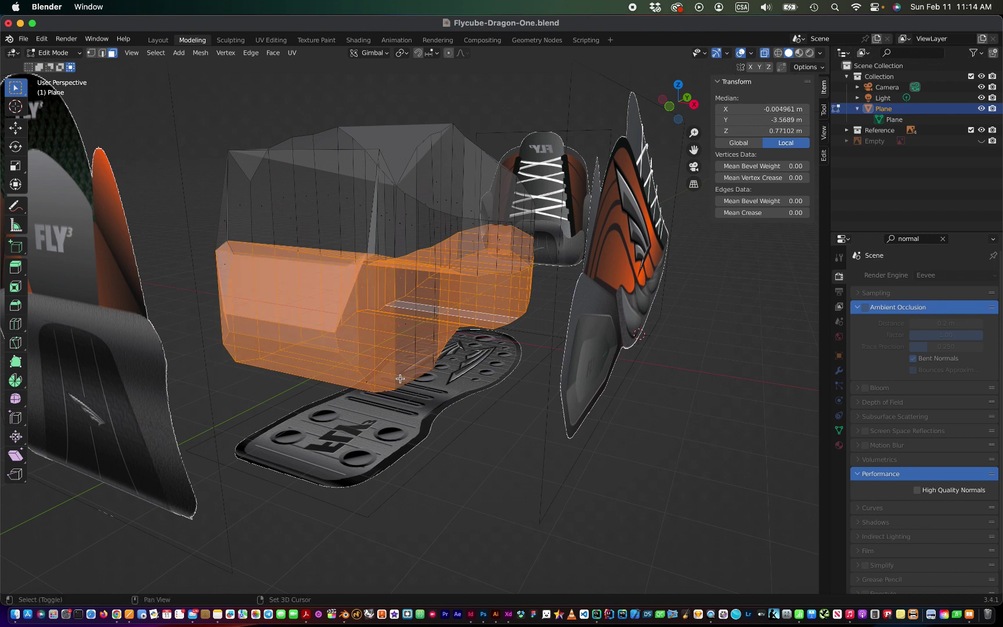
pyautogui.moveTo(195, 268); pyautogui.dragTo(400, 379, button='middle')
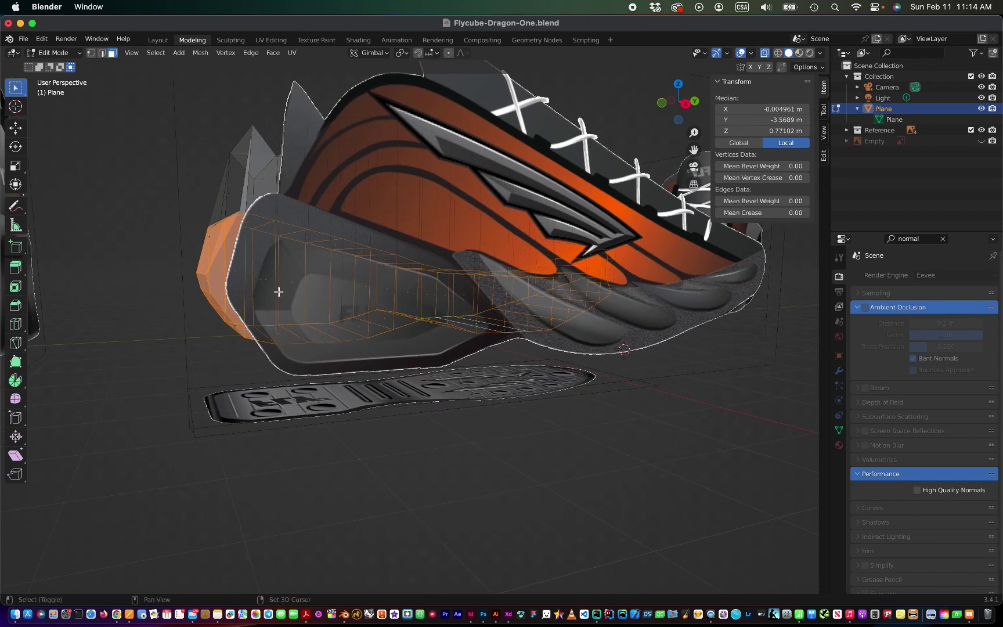
pyautogui.keyDown('shift'); pyautogui.click(635, 361); pyautogui.keyUp('shift')
pyautogui.moveTo(635, 361); pyautogui.dragTo(635, 361, button='middle')
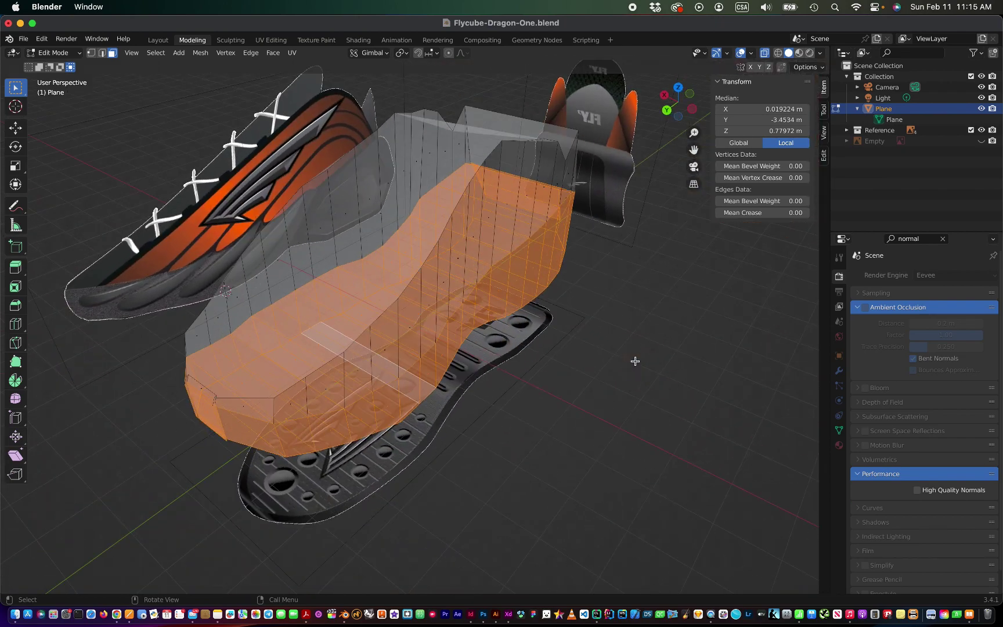
# Step: Fix the face selection, then dissolve the selected faces into fewer, larger ones
pyautogui.keyDown('shift'); pyautogui.click(415, 386); pyautogui.keyUp('shift')
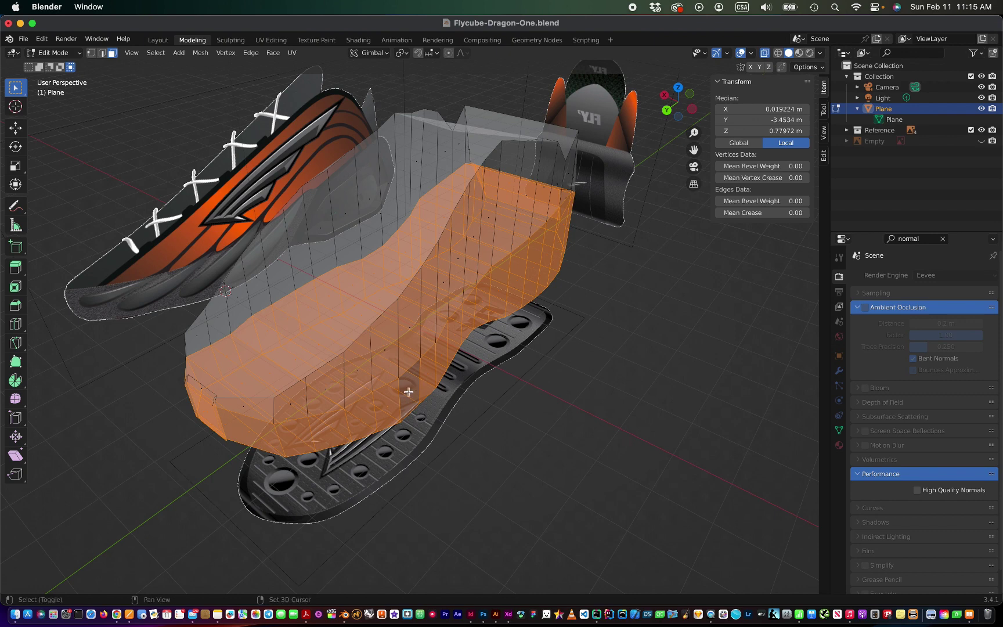
pyautogui.keyDown('shift'); pyautogui.click(409, 389); pyautogui.keyUp('shift')
pyautogui.press('shift')
pyautogui.hotkey('ctrl', 'x')
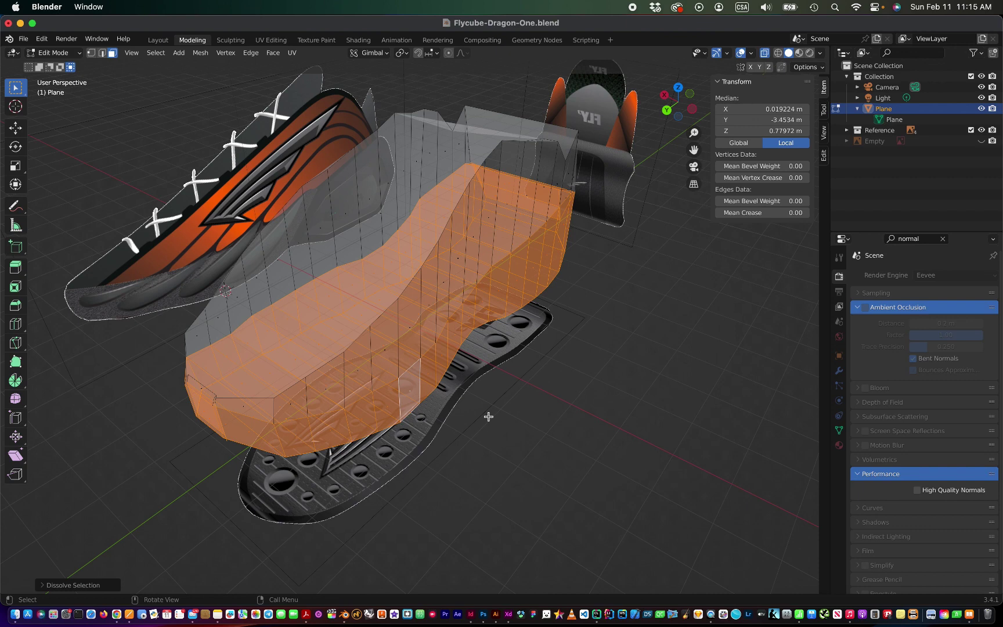
pyautogui.click(41, 40)
pyautogui.rightClick(426, 362)
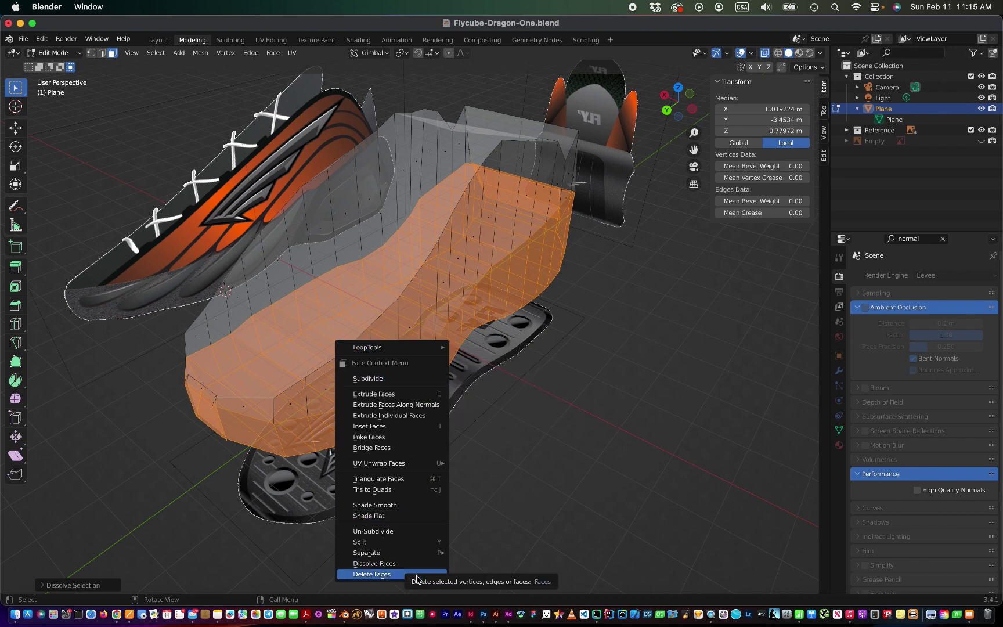
pyautogui.moveTo(392, 347)
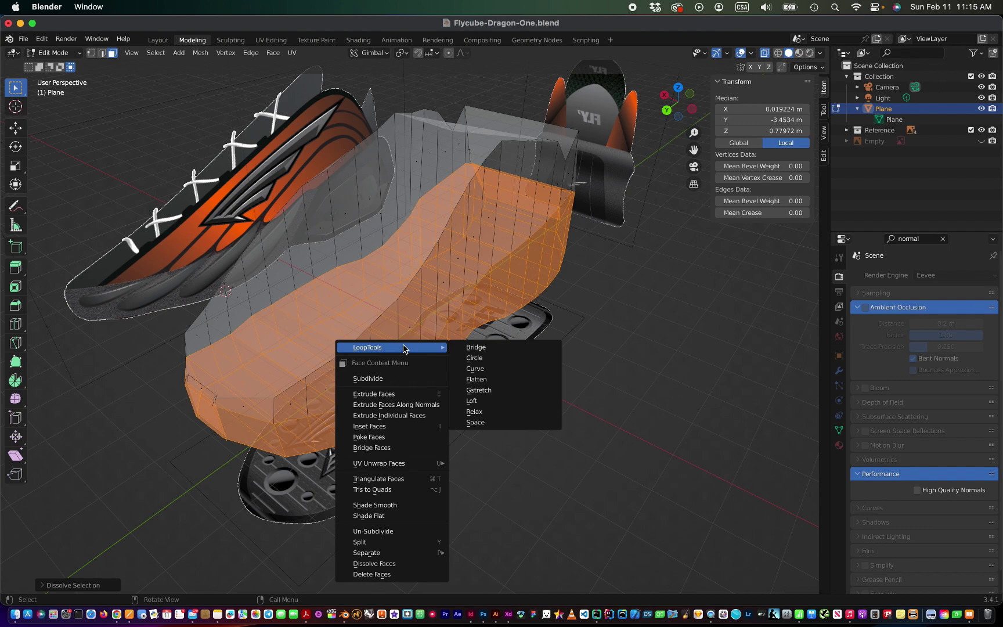
# Step: Clear the selection, try selecting the linked mesh piece with L, then undo it
pyautogui.click(533, 517)
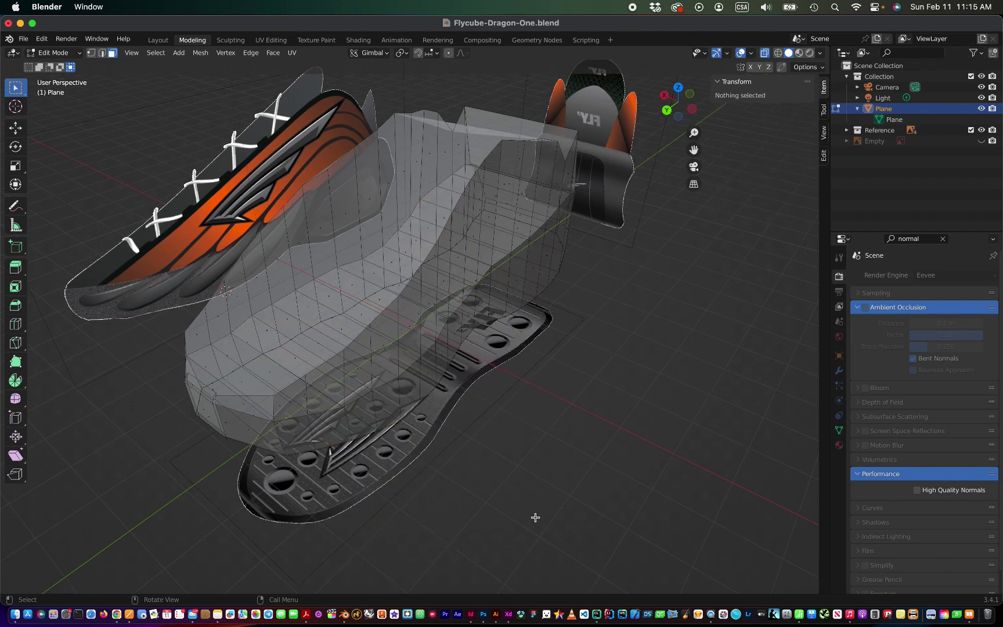
pyautogui.hscroll(-5, 535, 517)
pyautogui.scroll(2, 535, 517)
pyautogui.scroll(5, 535, 517)
pyautogui.scroll(3, 535, 517)
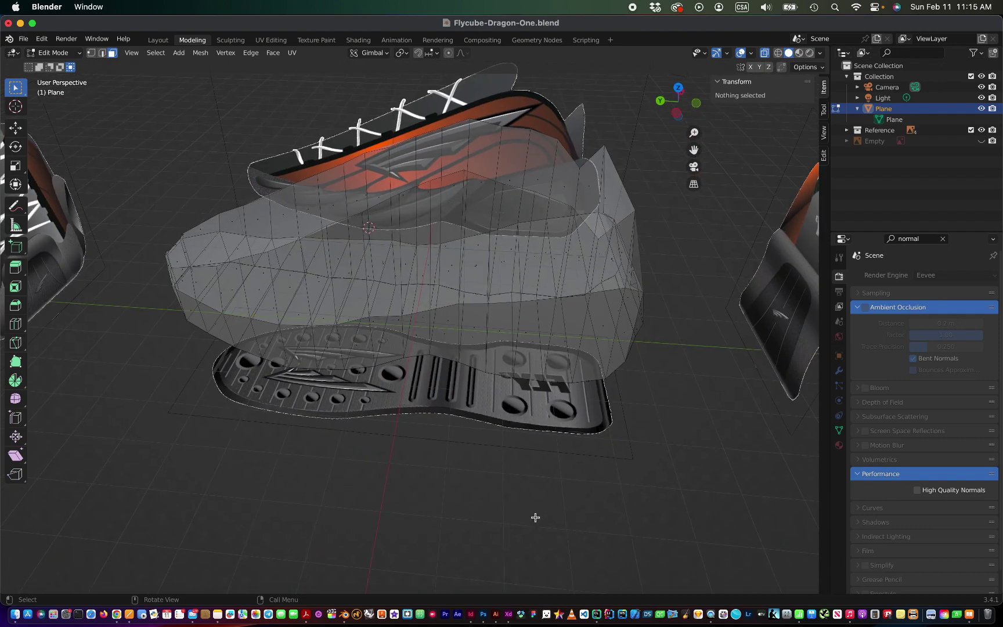
pyautogui.scroll(3, 535, 518)
pyautogui.scroll(-5, 535, 517)
pyautogui.hscroll(5, 535, 517)
pyautogui.hscroll(5, 535, 517)
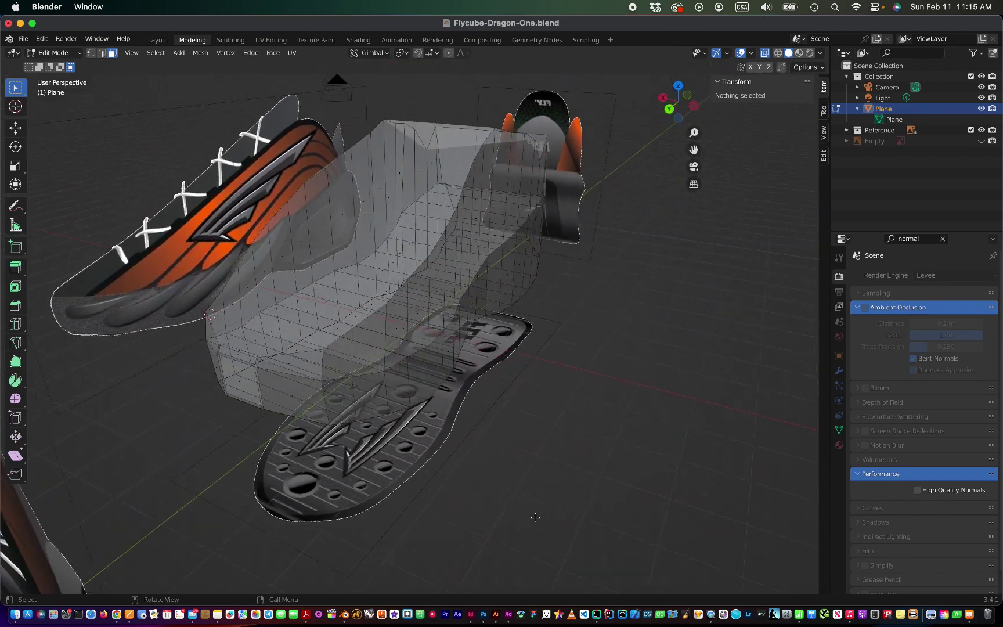
pyautogui.hscroll(5, 535, 517)
pyautogui.hscroll(3, 535, 517)
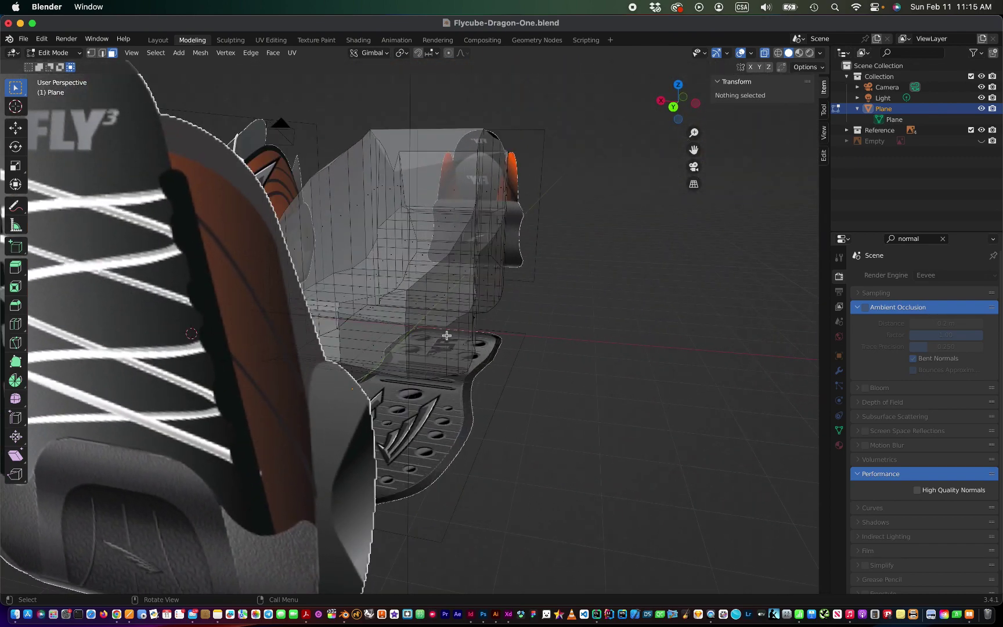
pyautogui.press('l')
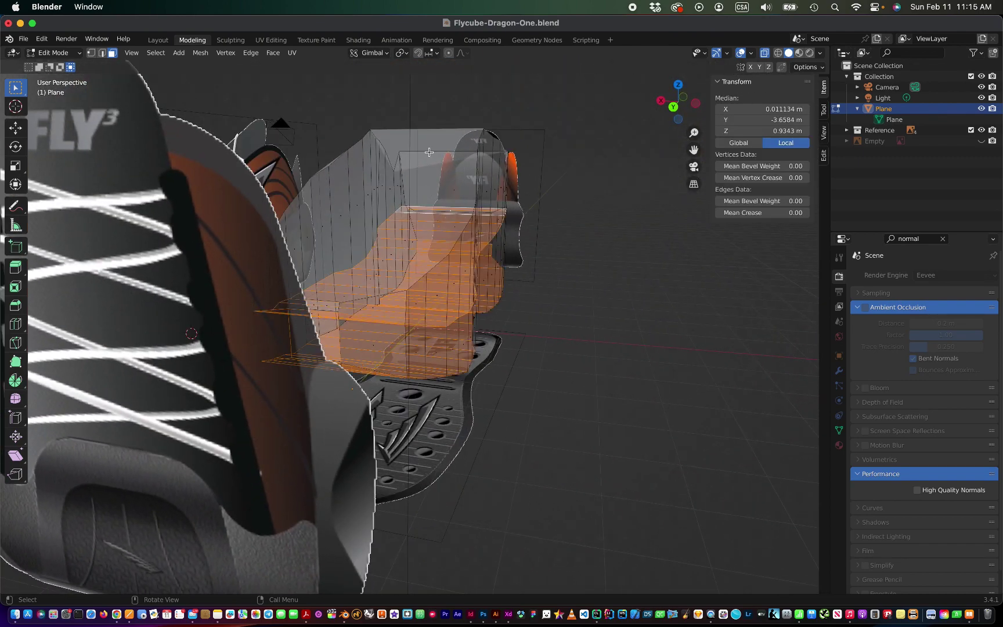
pyautogui.hotkey('ctrl', 'z')
pyautogui.scroll(5, 429, 152)
pyautogui.scroll(5, 429, 152)
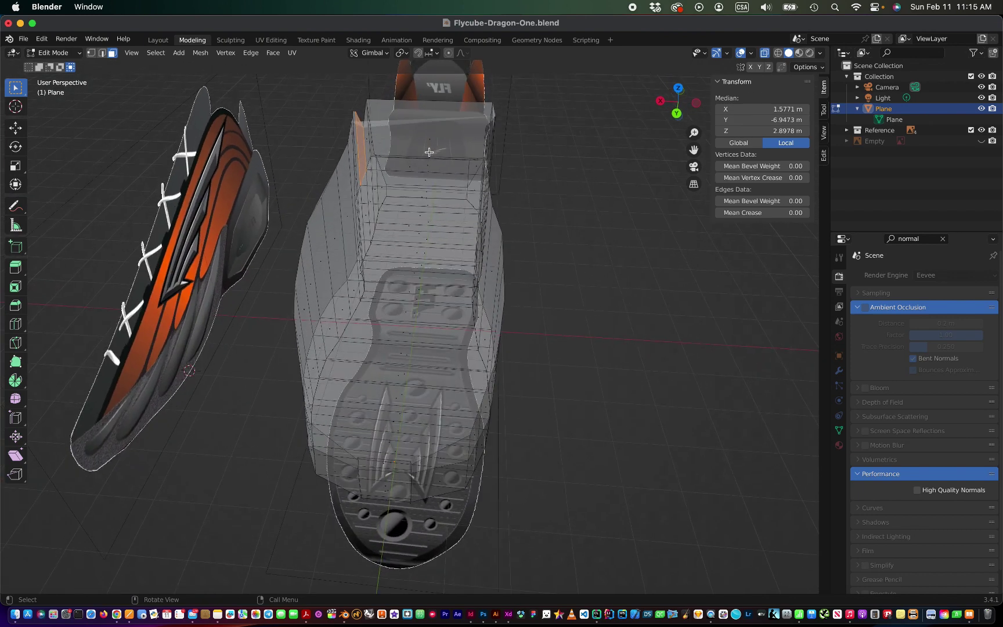
# Step: In Edge mode, select the right, left, lower and top edge loops and dissolve them
pyautogui.click(101, 53)
pyautogui.keyDown('alt'); pyautogui.click(497, 219); pyautogui.keyUp('alt')
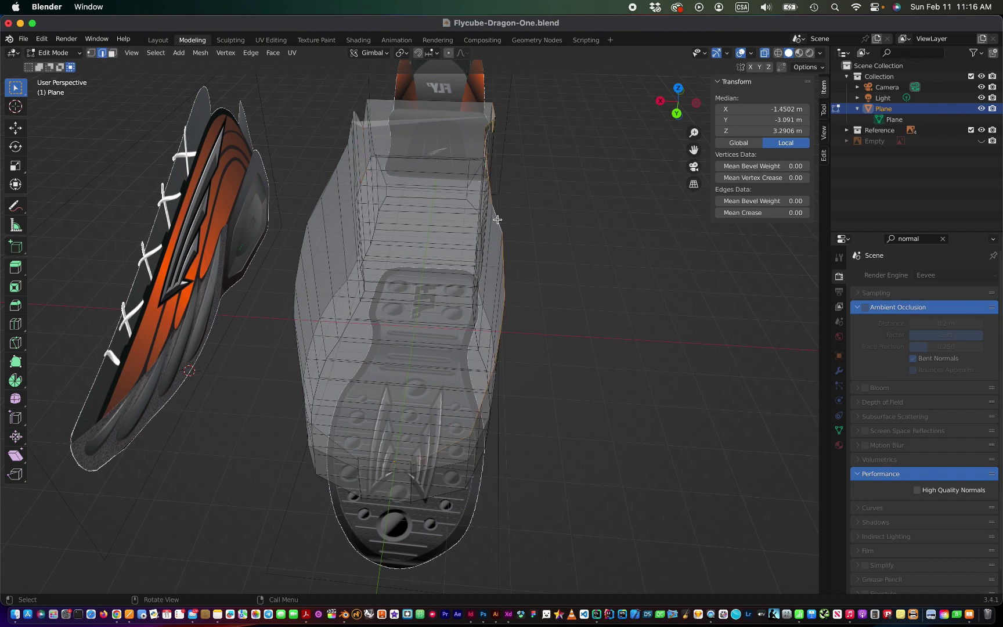
pyautogui.press('shift')
pyautogui.keyDown('alt'); pyautogui.keyDown('shift'); pyautogui.click(293, 302); pyautogui.keyUp('shift'); pyautogui.keyUp('alt')
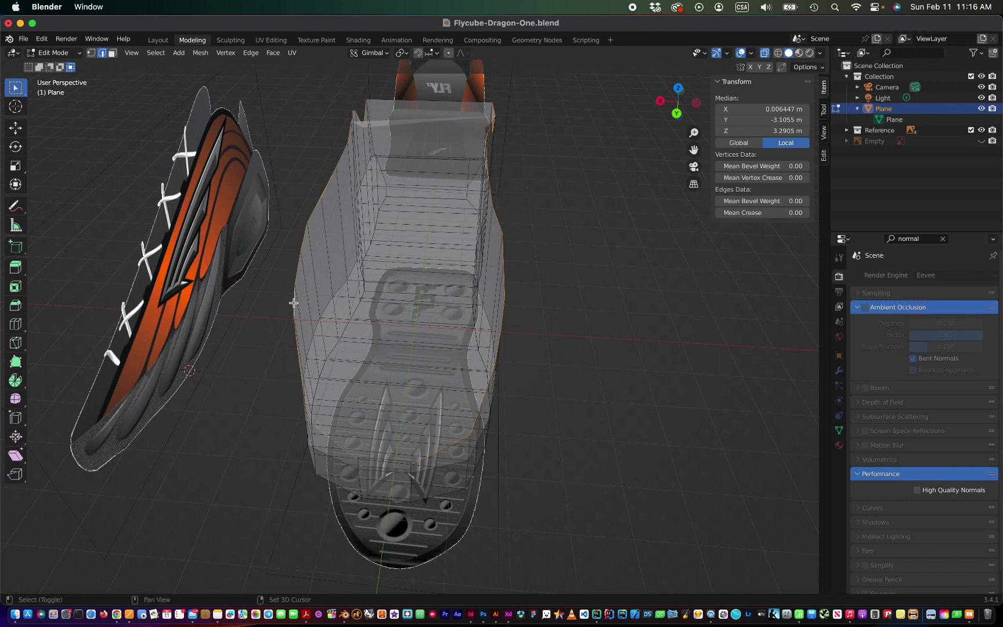
pyautogui.keyDown('shift'); pyautogui.click(376, 459); pyautogui.keyUp('shift')
pyautogui.keyDown('shift'); pyautogui.click(397, 102); pyautogui.keyUp('shift')
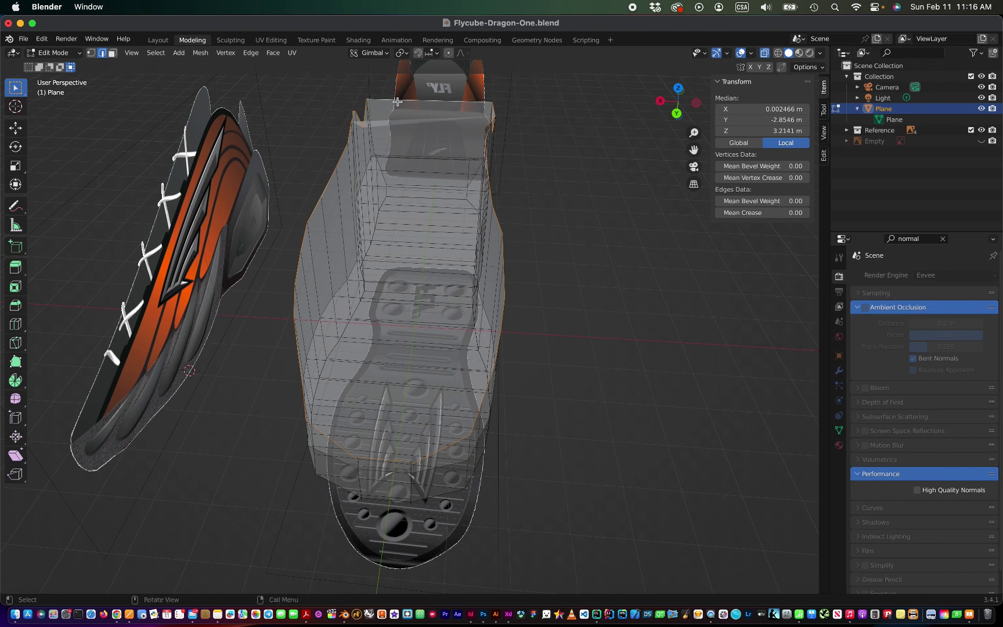
pyautogui.rightClick(397, 102)
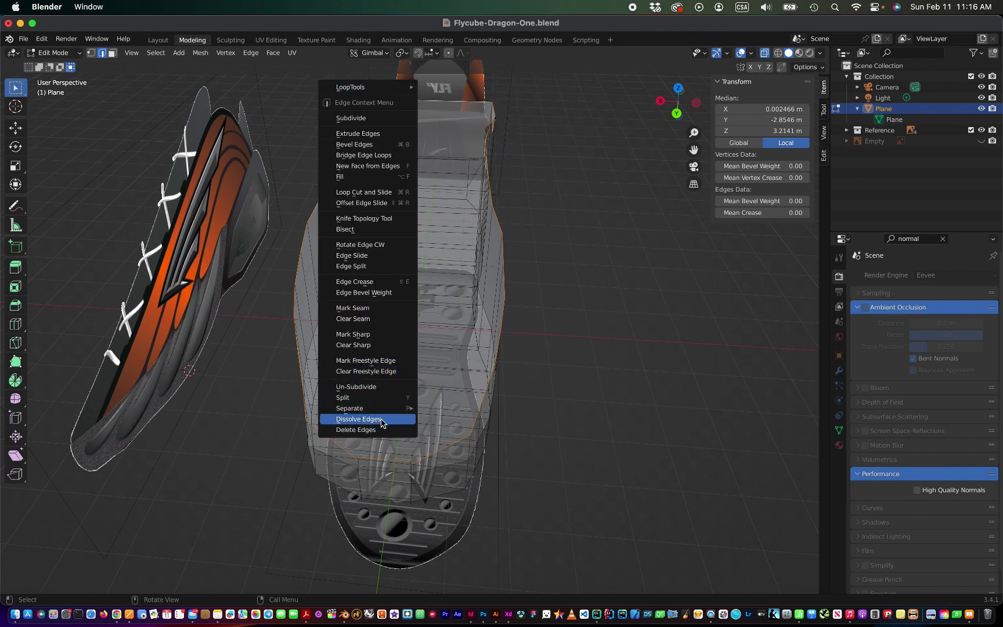
pyautogui.click(381, 418)
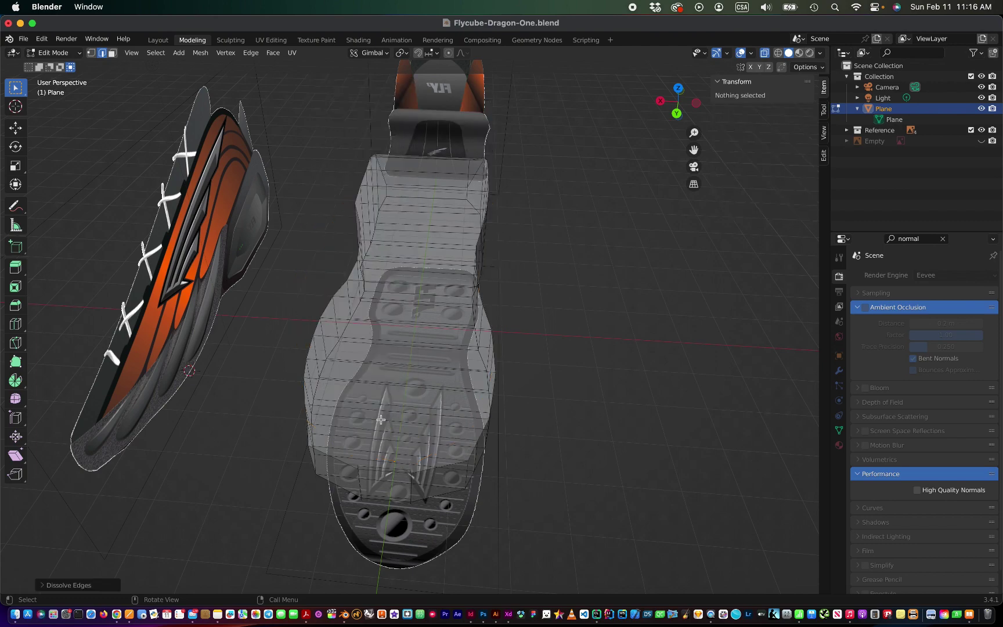
pyautogui.scroll(-5, 380, 419)
pyautogui.scroll(-5, 381, 419)
pyautogui.scroll(-3, 381, 419)
pyautogui.hscroll(-3, 381, 419)
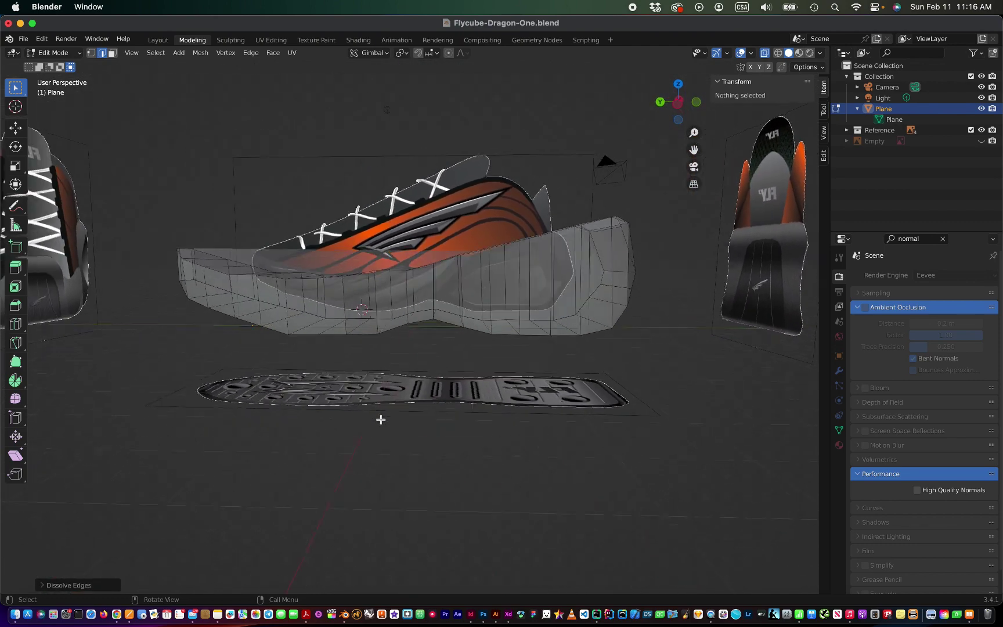
pyautogui.hscroll(-3, 381, 419)
pyautogui.hscroll(-3, 381, 419)
pyautogui.hscroll(-3, 380, 419)
pyautogui.hscroll(-3, 381, 419)
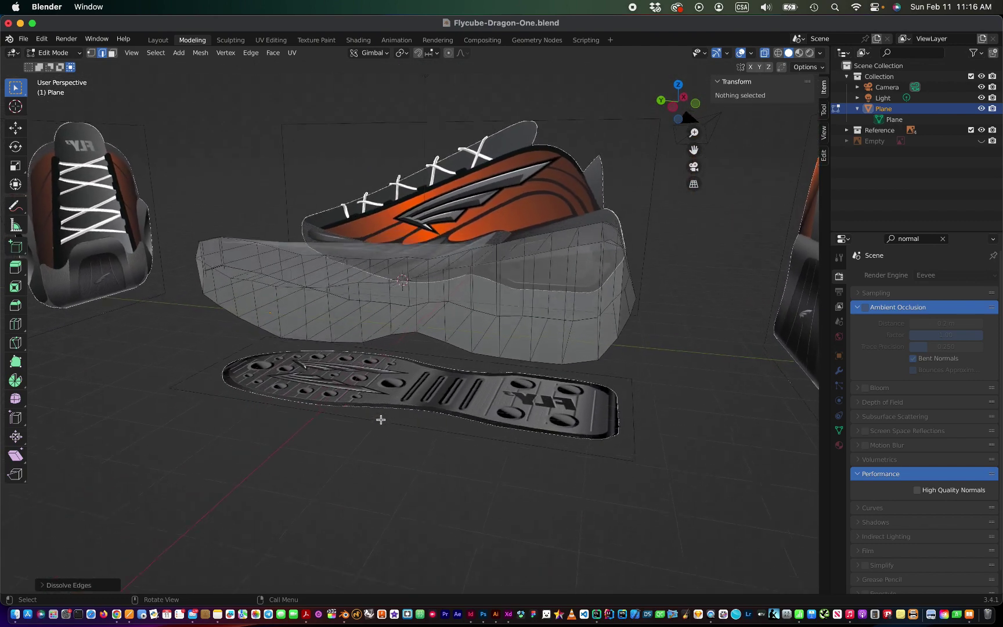
pyautogui.hscroll(-2, 381, 419)
pyautogui.hscroll(-4, 380, 419)
pyautogui.hscroll(-2, 380, 419)
pyautogui.hscroll(-2, 381, 419)
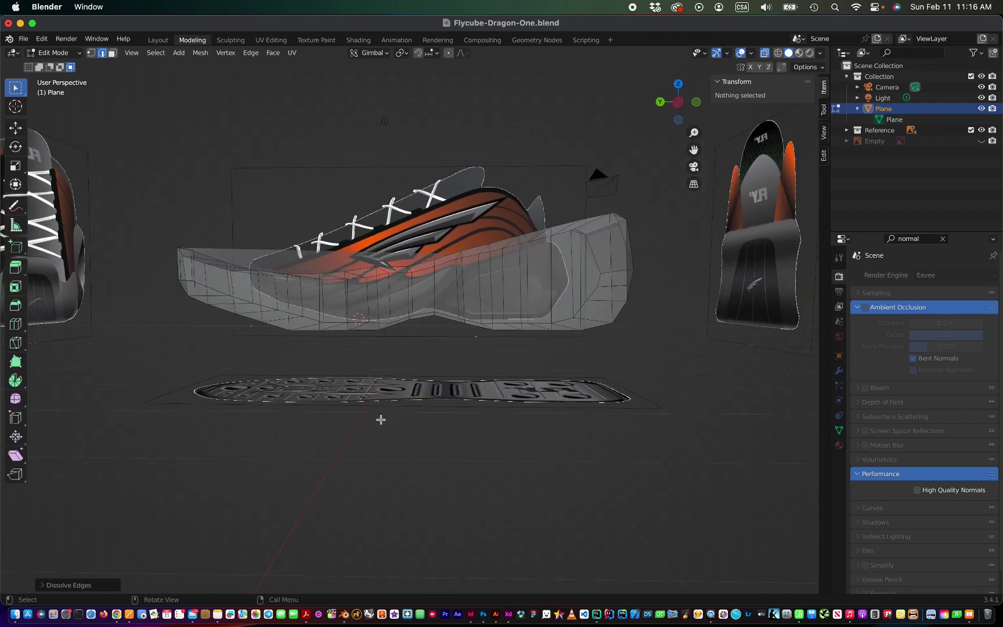
pyautogui.hscroll(-3, 380, 419)
pyautogui.hscroll(-3, 380, 419)
pyautogui.scroll(4, 380, 419)
pyautogui.scroll(4, 380, 419)
pyautogui.hscroll(-3, 381, 419)
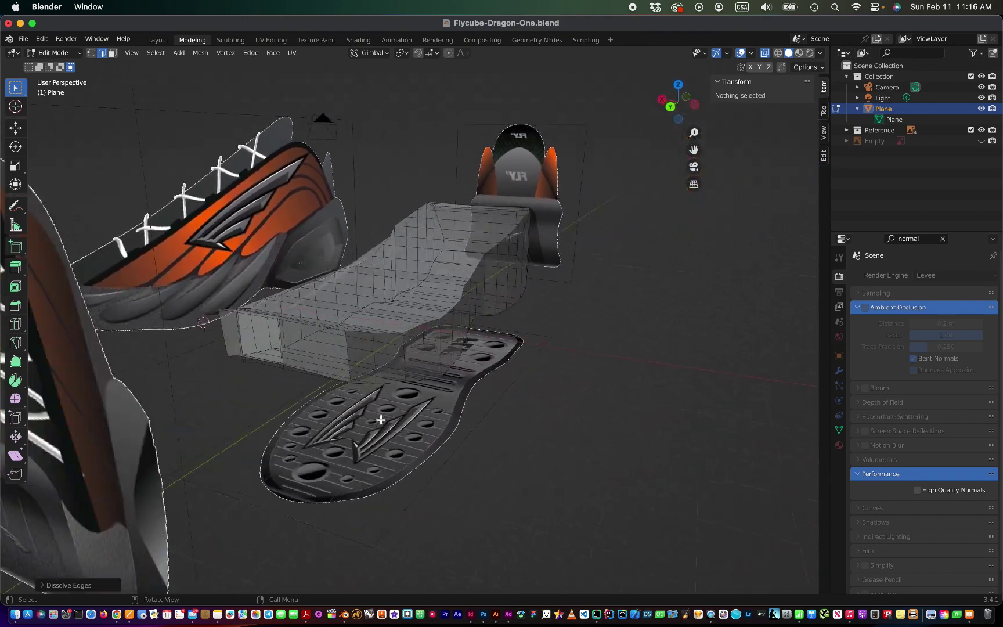
pyautogui.hscroll(-3, 381, 419)
pyautogui.hscroll(-4, 381, 419)
pyautogui.hscroll(-3, 380, 419)
pyautogui.hscroll(-2, 380, 419)
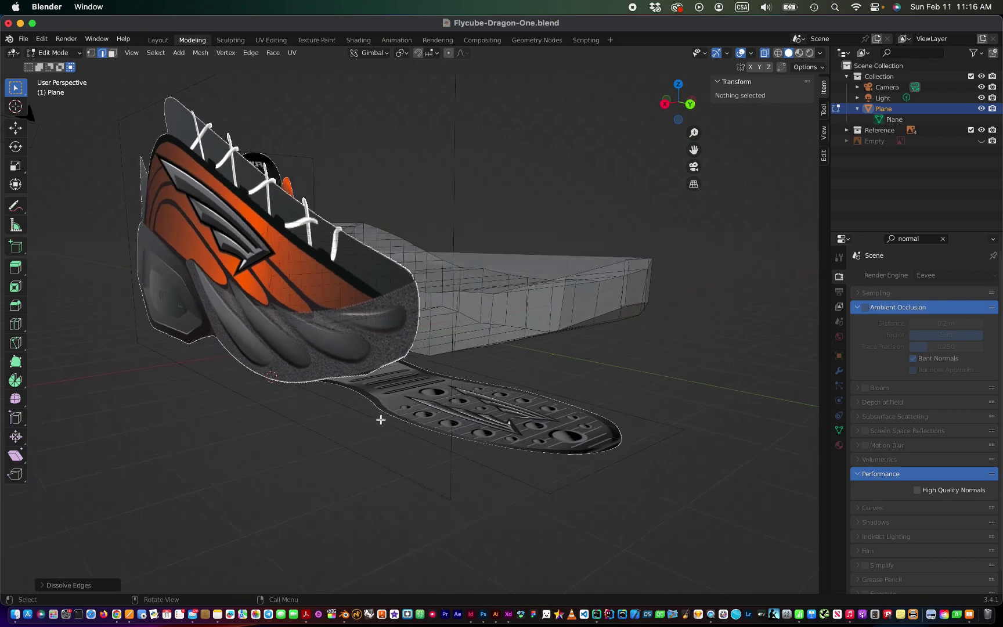
pyautogui.hscroll(-4, 381, 419)
pyautogui.hscroll(-4, 381, 419)
pyautogui.hscroll(-2, 380, 419)
pyautogui.hscroll(-3, 381, 419)
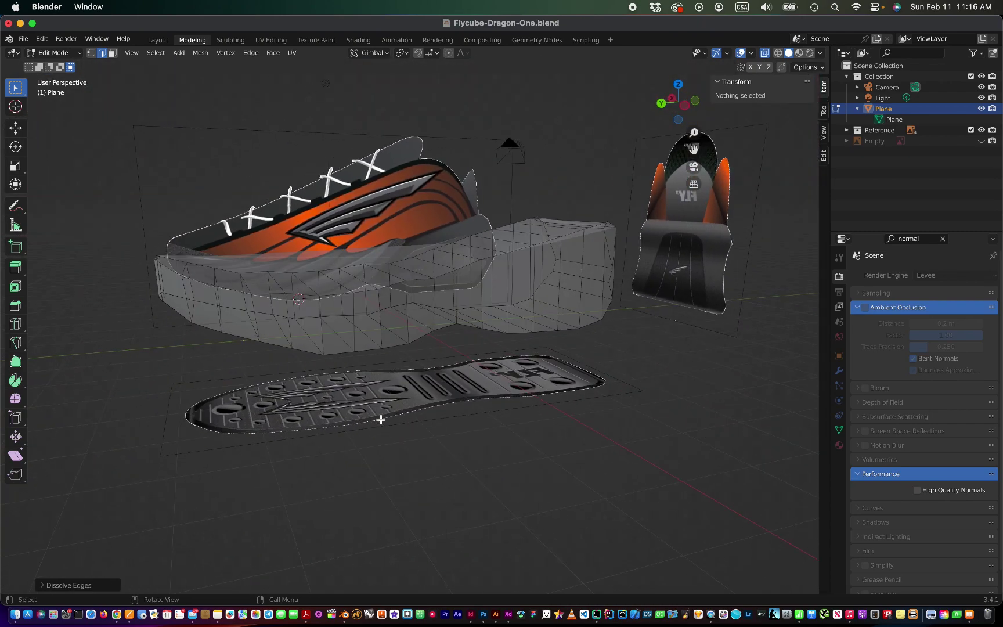
pyautogui.hscroll(-3, 381, 419)
pyautogui.click(291, 259)
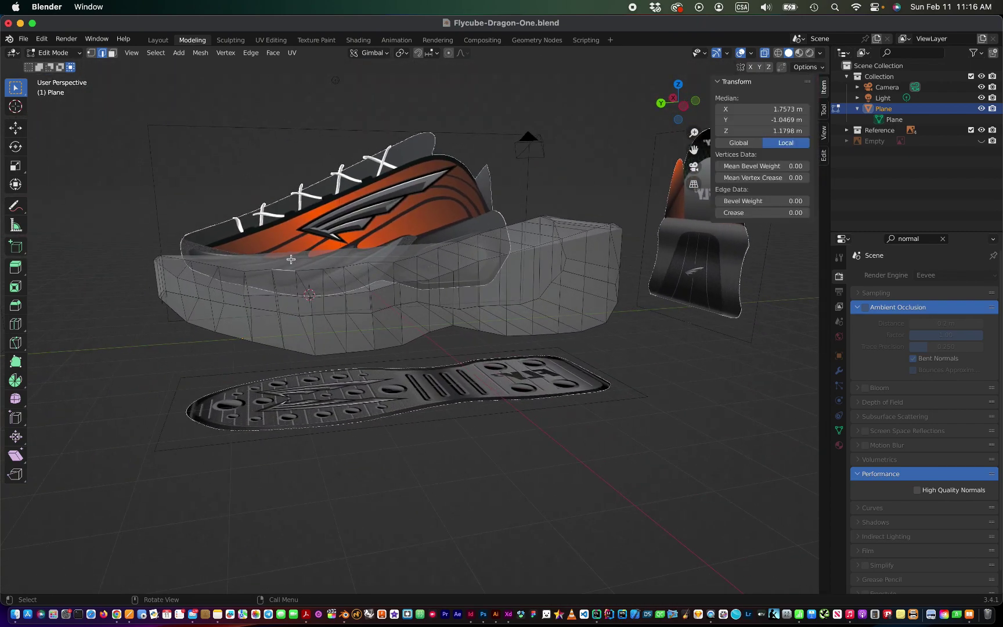
pyautogui.scroll(1, 316, 250)
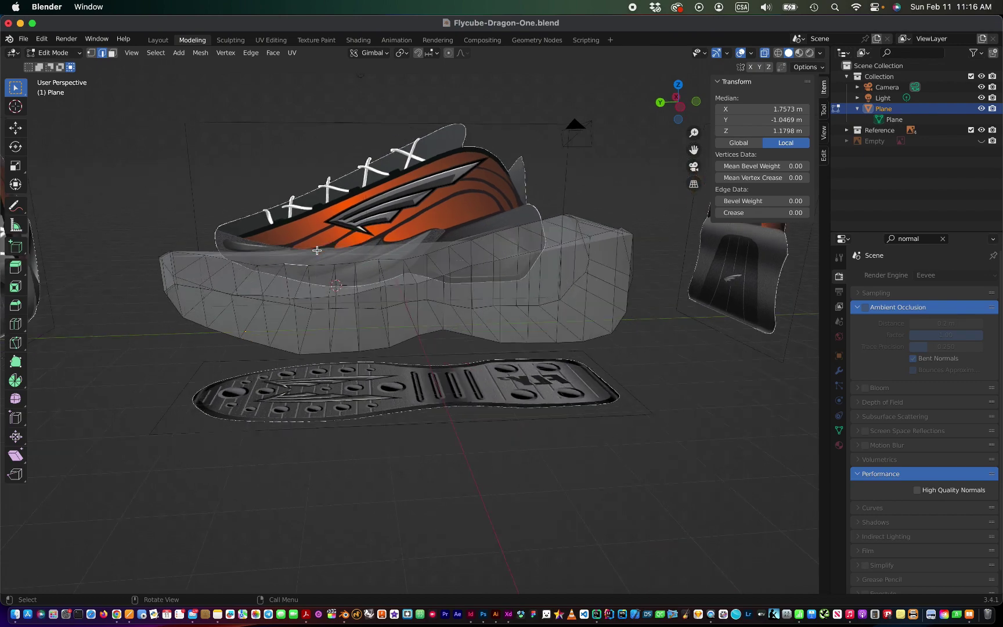
pyautogui.scroll(4, 316, 250)
pyautogui.scroll(3, 316, 250)
pyautogui.scroll(3, 316, 250)
pyautogui.scroll(3, 317, 251)
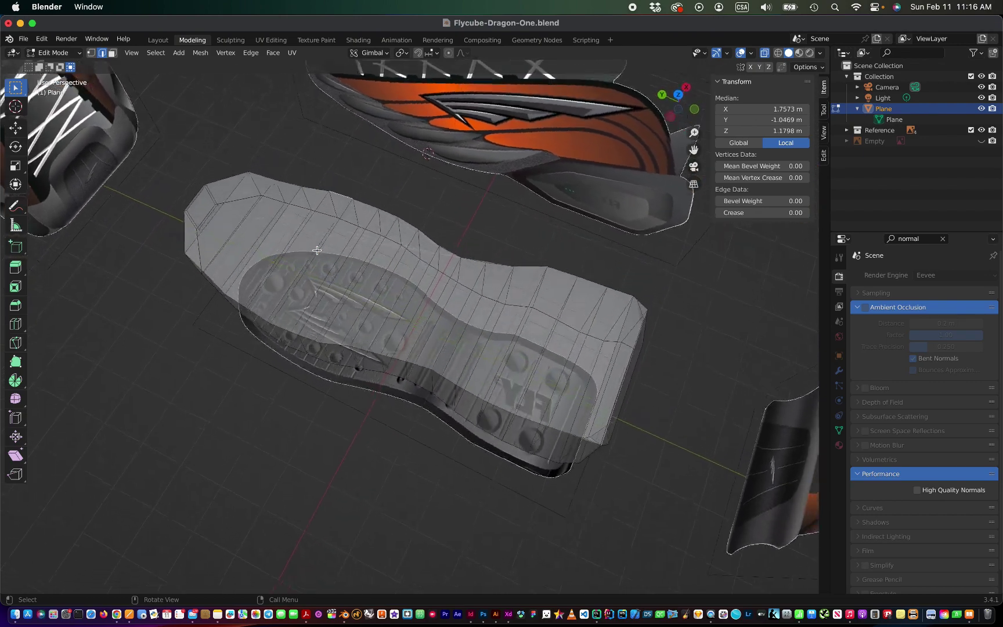
pyautogui.scroll(3, 317, 251)
pyautogui.scroll(2, 317, 250)
pyautogui.scroll(2, 317, 251)
pyautogui.scroll(-3, 317, 250)
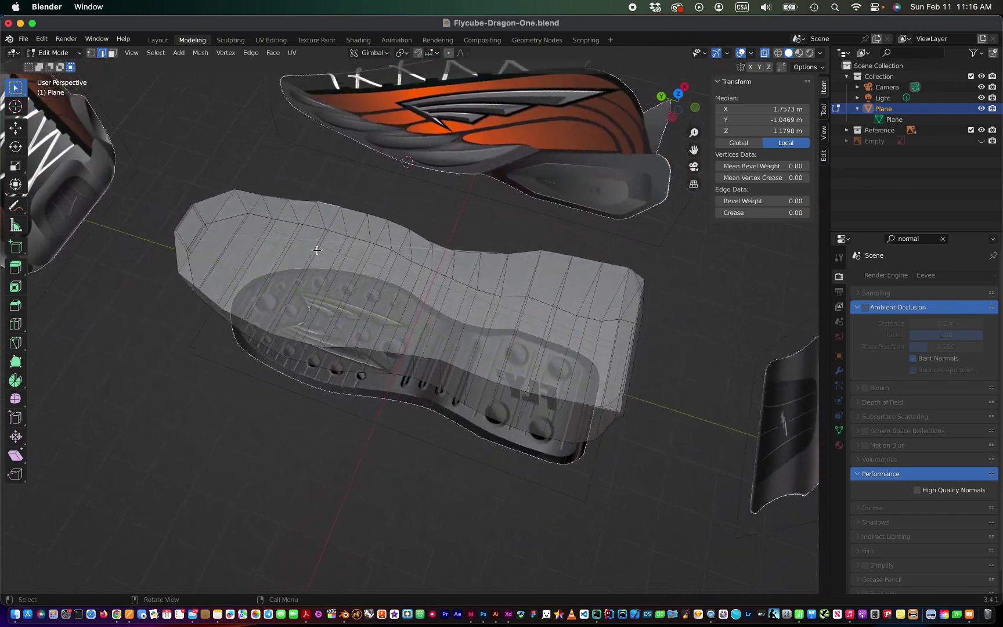
pyautogui.scroll(-3, 317, 250)
pyautogui.scroll(-1, 317, 250)
pyautogui.scroll(-1, 317, 250)
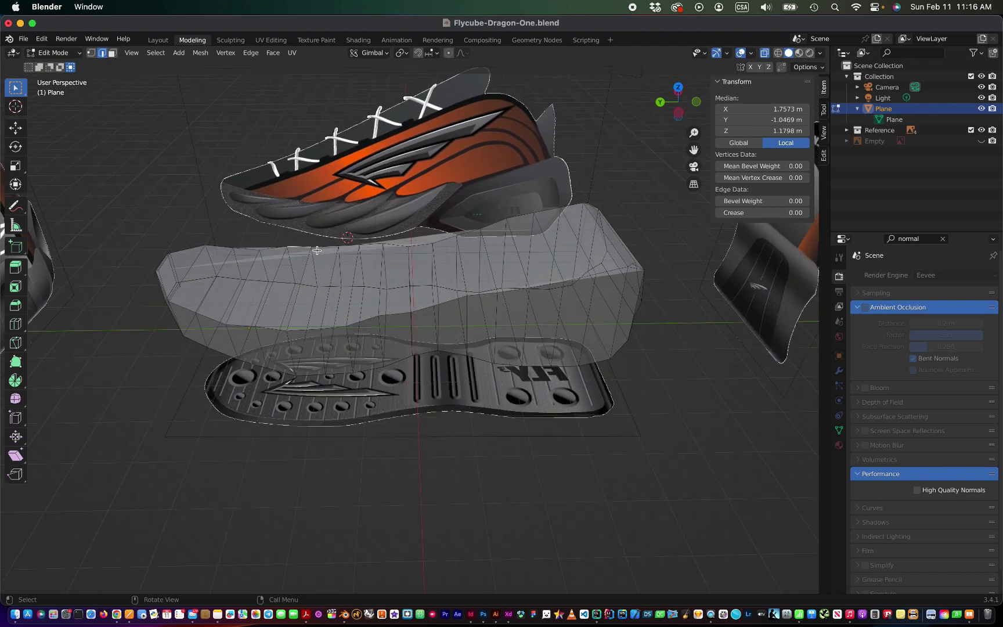
pyautogui.hscroll(-4, 317, 250)
pyautogui.hscroll(-2, 317, 250)
pyautogui.hscroll(-2, 317, 250)
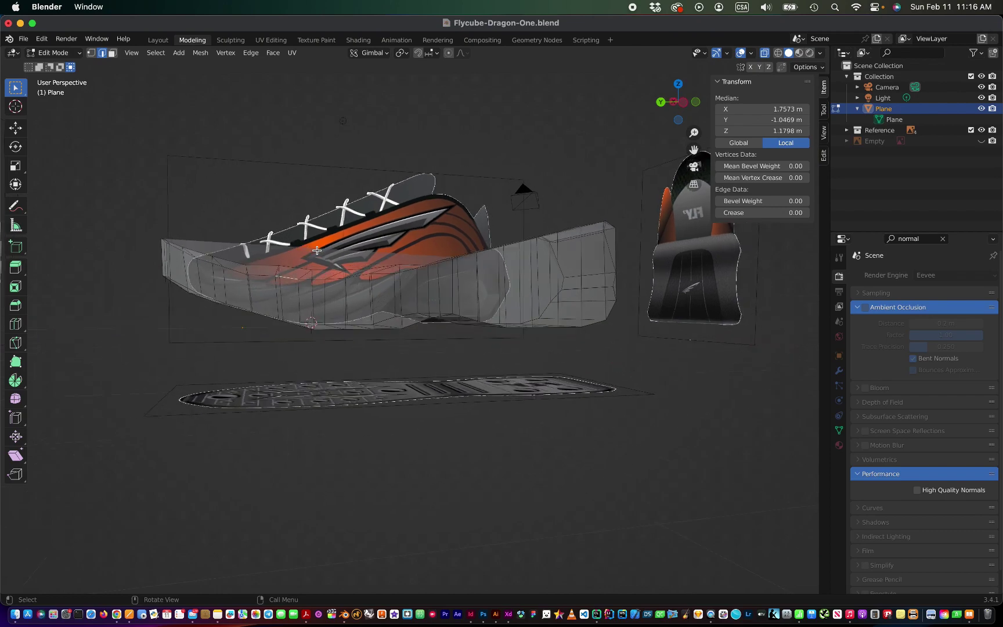
pyautogui.hscroll(-6, 317, 250)
pyautogui.hscroll(-3, 317, 250)
pyautogui.hscroll(-3, 317, 250)
pyautogui.hscroll(-3, 316, 250)
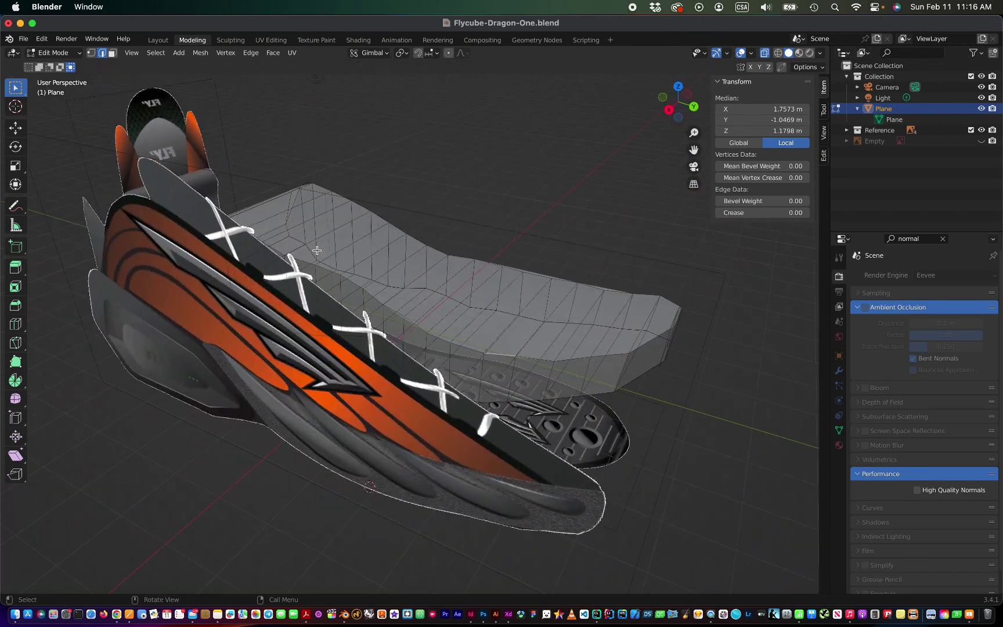
pyautogui.hscroll(-2, 317, 250)
pyautogui.hscroll(-3, 317, 250)
pyautogui.hscroll(-2, 317, 250)
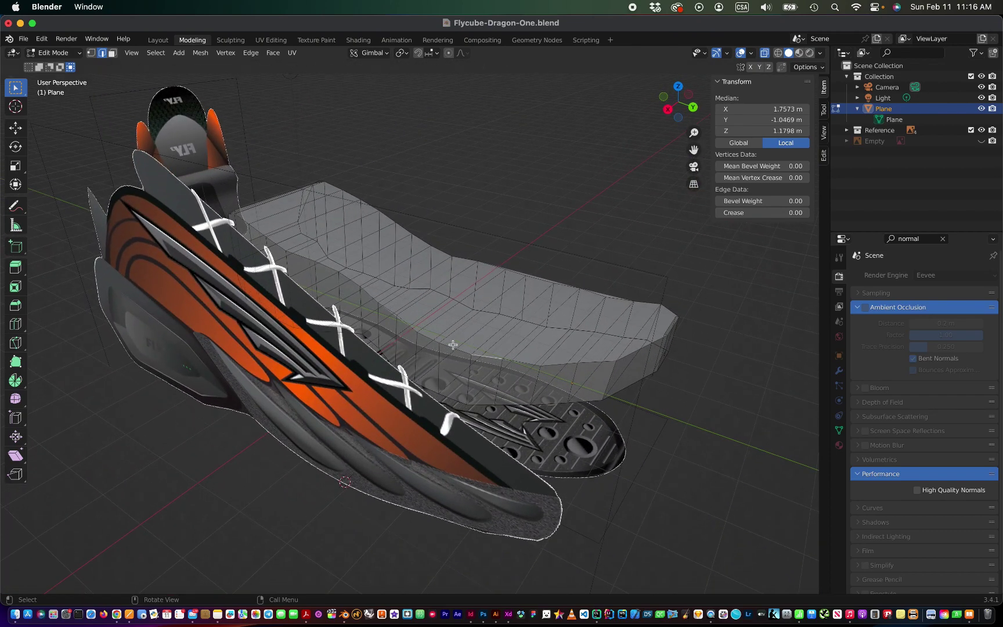
pyautogui.click(479, 355)
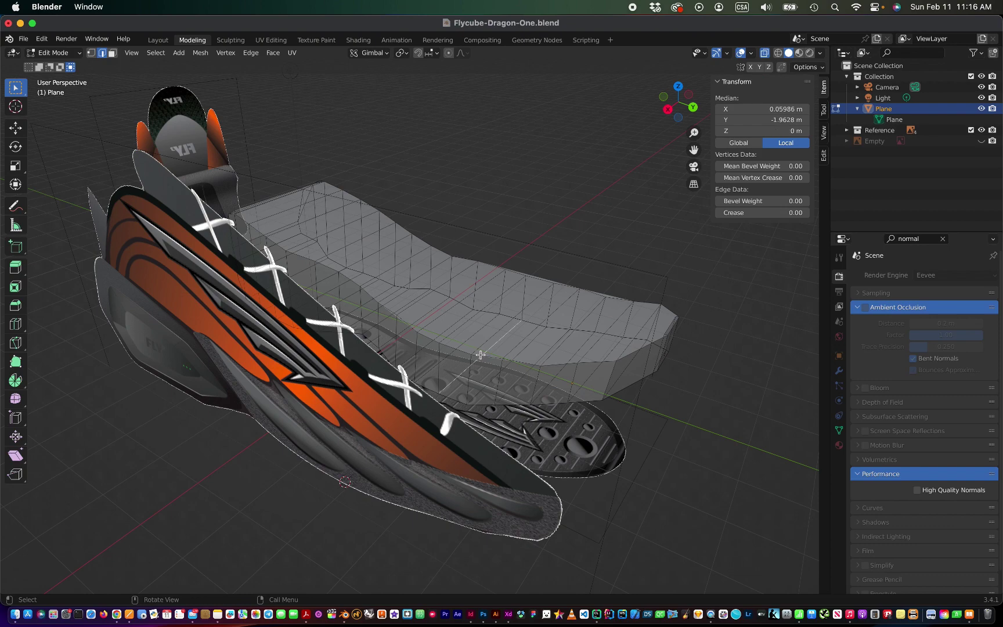
pyautogui.click(554, 246)
pyautogui.hscroll(-3, 553, 247)
pyautogui.hscroll(-3, 553, 247)
pyautogui.hscroll(-3, 553, 247)
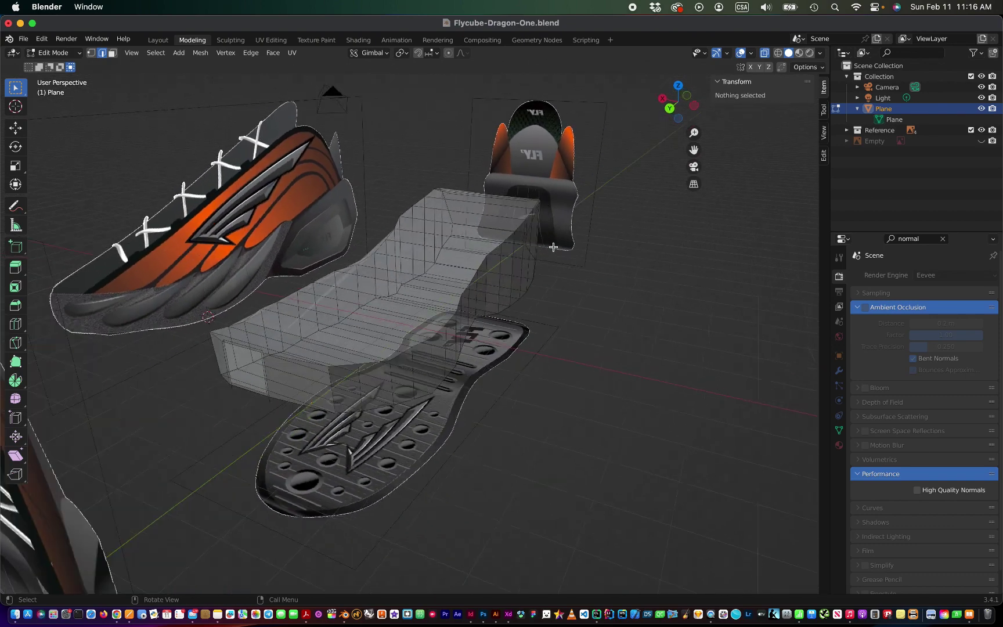
pyautogui.hscroll(-3, 553, 246)
pyautogui.hscroll(-3, 553, 247)
pyautogui.hscroll(-3, 553, 247)
pyautogui.scroll(3, 553, 247)
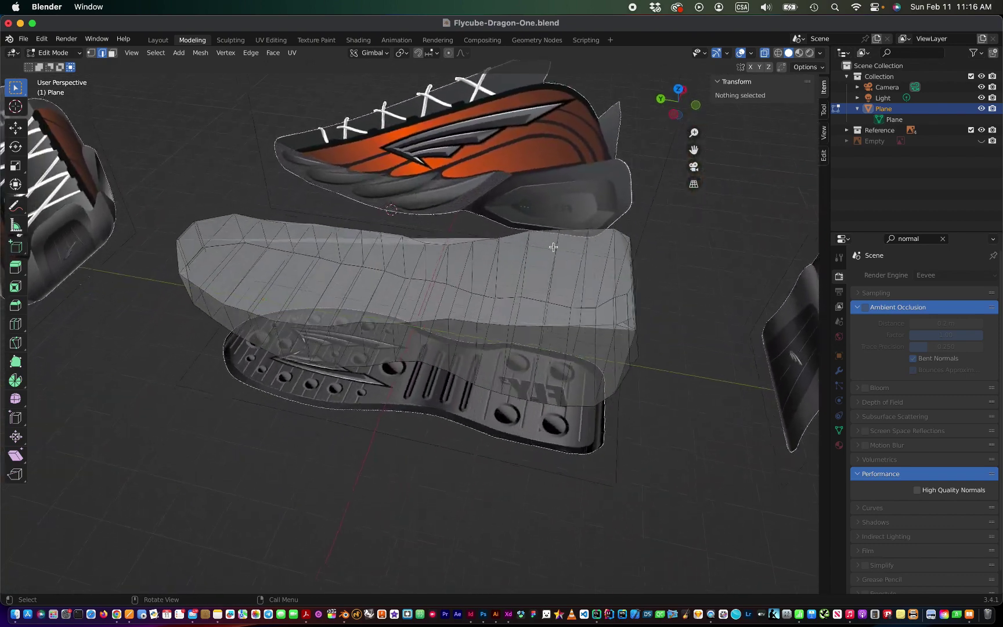
pyautogui.scroll(3, 553, 246)
# Step: Select three edges along the sole mesh's top, dissolve them, then clear the selection
pyautogui.click(486, 243)
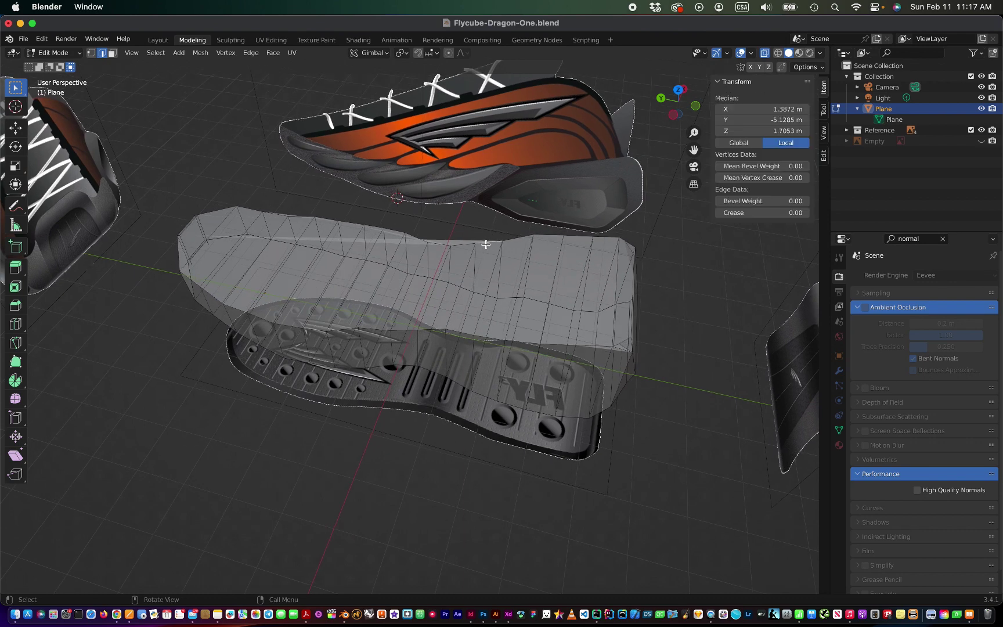
pyautogui.press('shift')
pyautogui.keyDown('shift'); pyautogui.click(462, 244); pyautogui.keyUp('shift')
pyautogui.keyDown('shift'); pyautogui.click(439, 245); pyautogui.keyUp('shift')
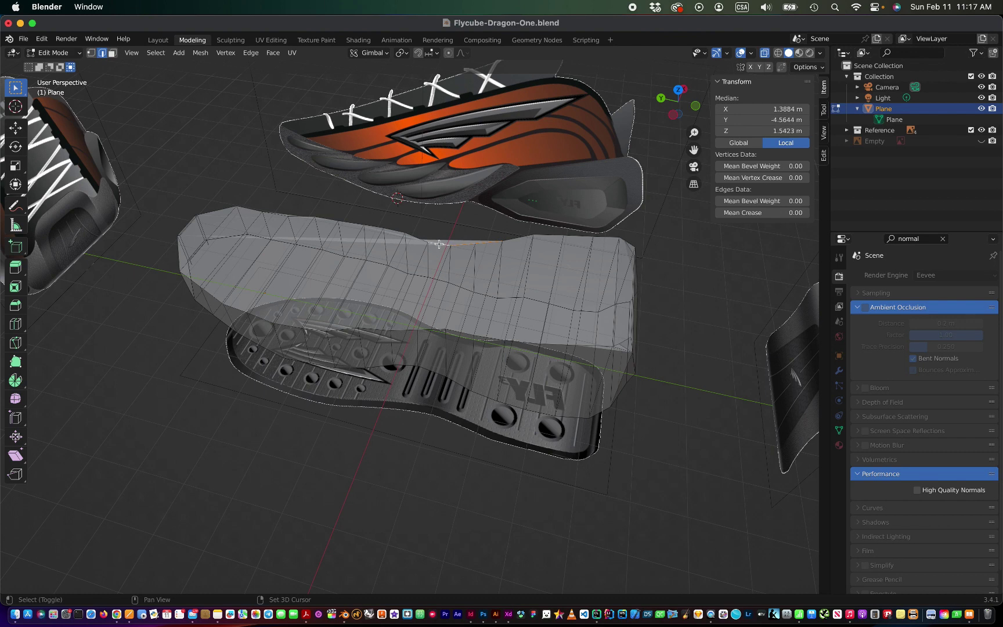
pyautogui.rightClick(439, 244)
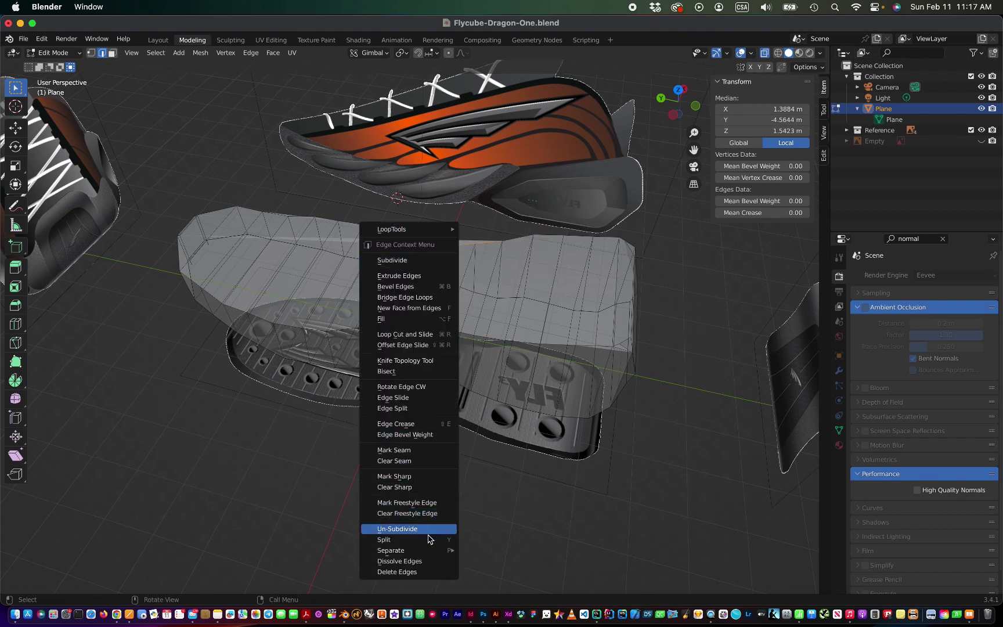
pyautogui.moveTo(391, 550)
pyautogui.click(426, 559)
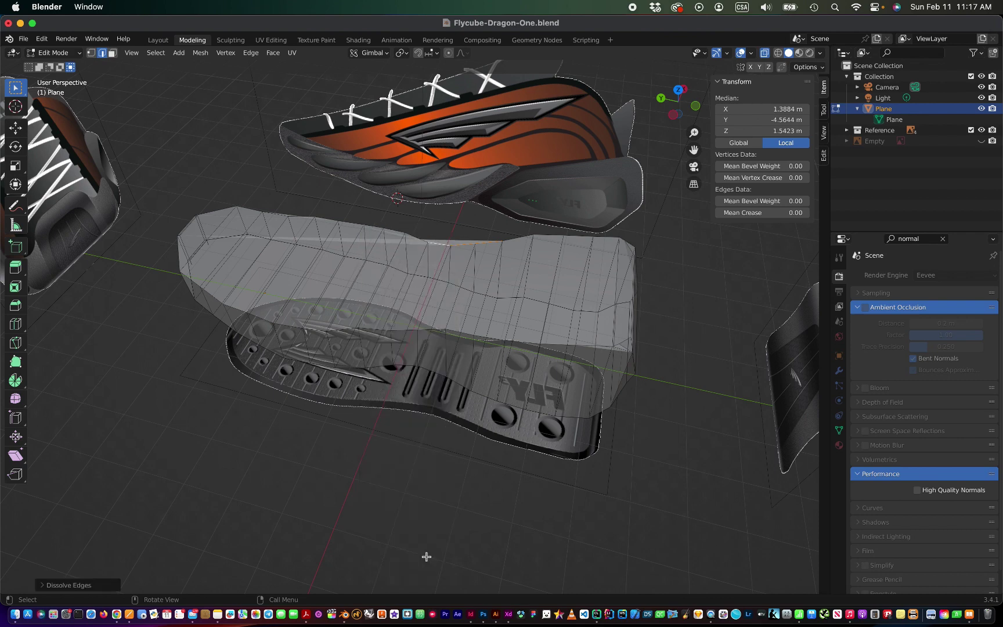
pyautogui.click(439, 529)
pyautogui.hscroll(-5, 439, 530)
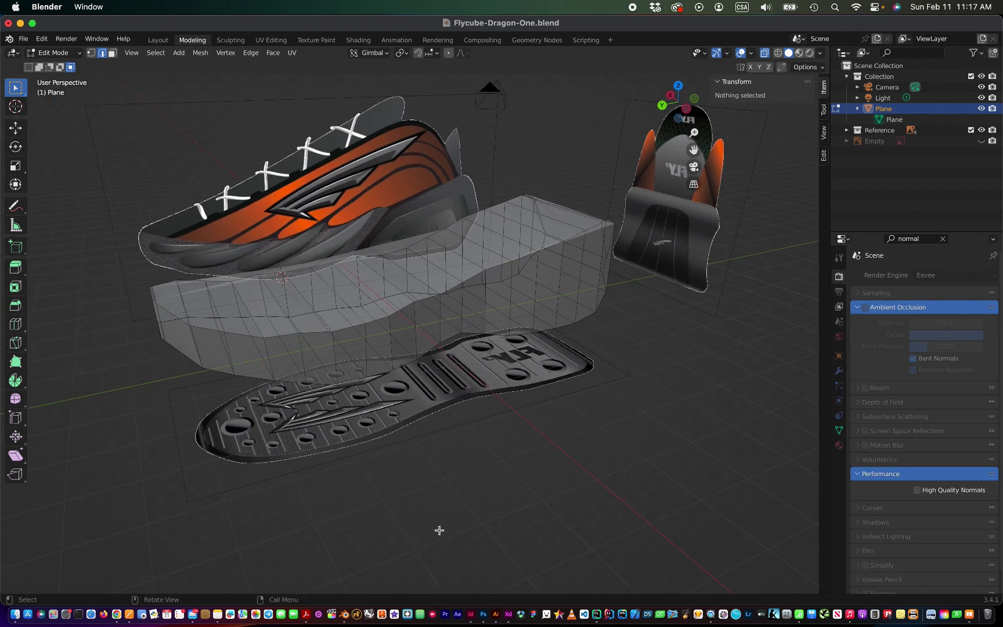
pyautogui.hscroll(-3, 439, 529)
pyautogui.hotkey('ctrl', 'z')
pyautogui.rightClick(439, 530)
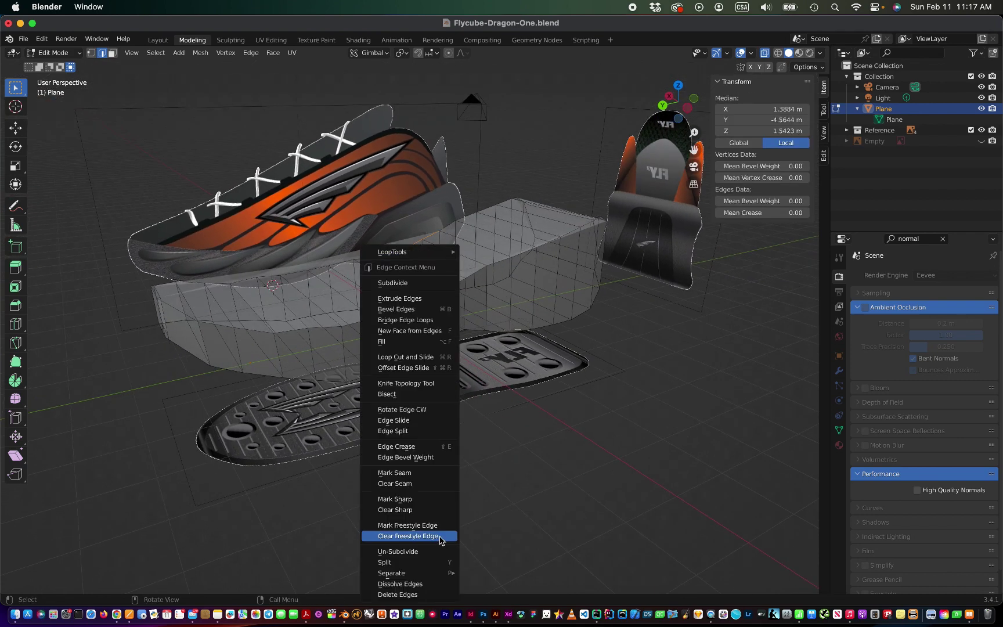
pyautogui.click(539, 510)
pyautogui.hscroll(-2, 540, 510)
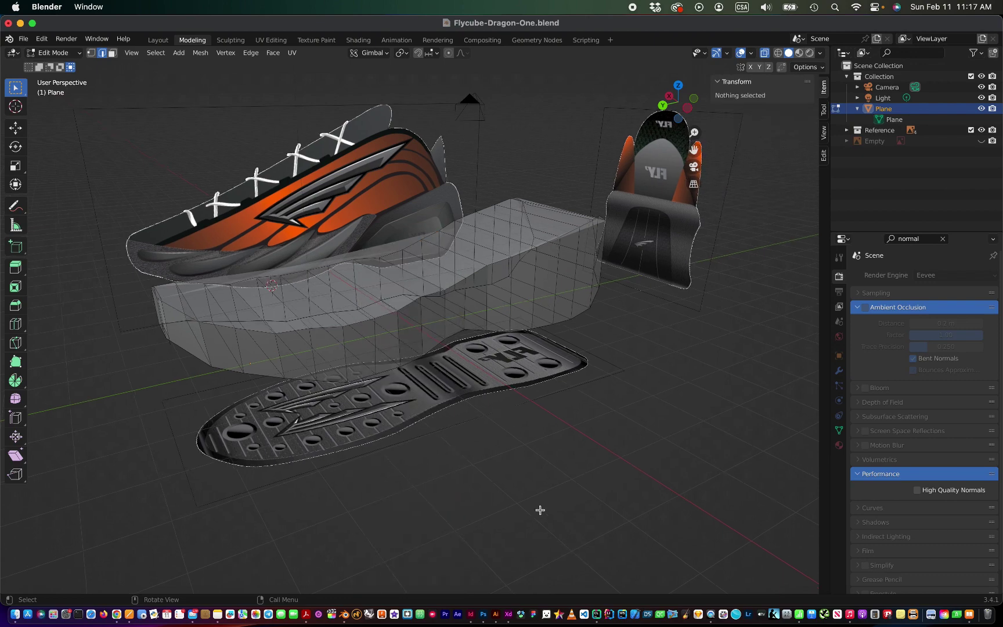
pyautogui.hscroll(-3, 540, 509)
pyautogui.hscroll(-3, 540, 510)
pyautogui.hscroll(-3, 540, 509)
pyautogui.hscroll(-3, 540, 509)
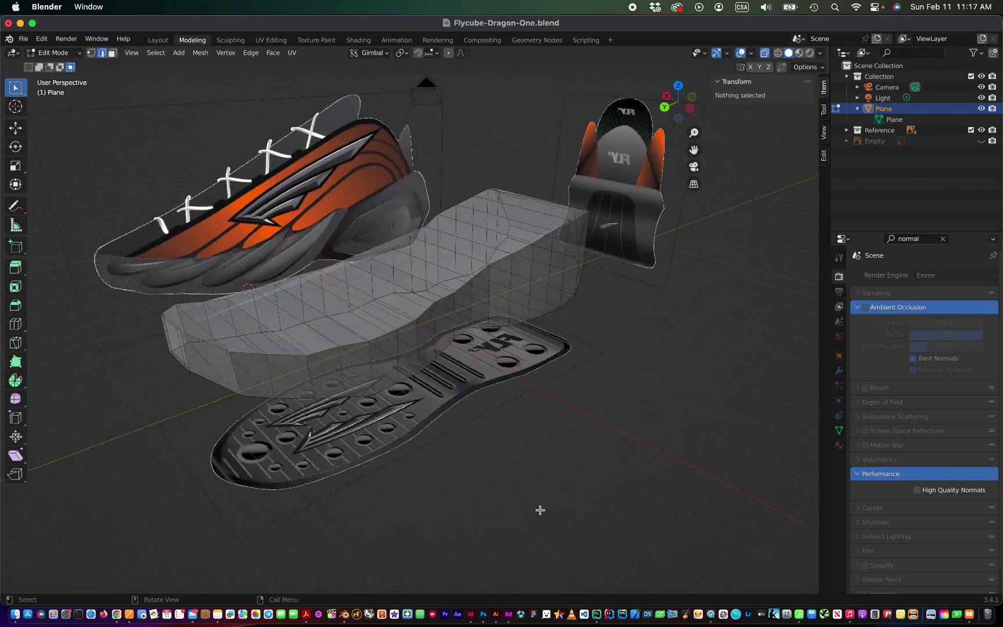
pyautogui.hscroll(-3, 539, 510)
pyautogui.hscroll(-3, 539, 509)
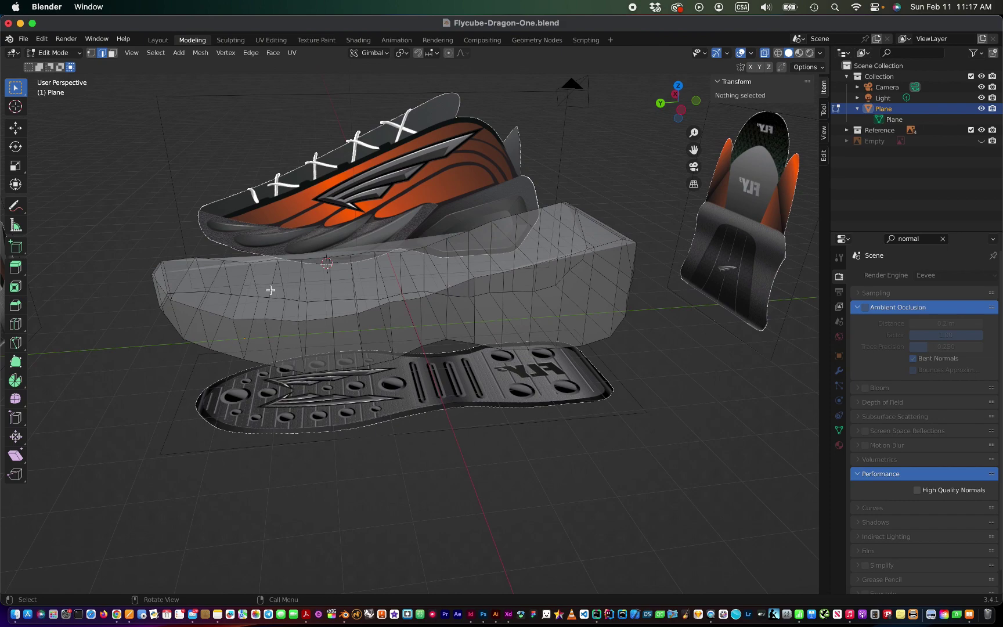
pyautogui.hscroll(-3, 295, 286)
pyautogui.hscroll(-5, 295, 286)
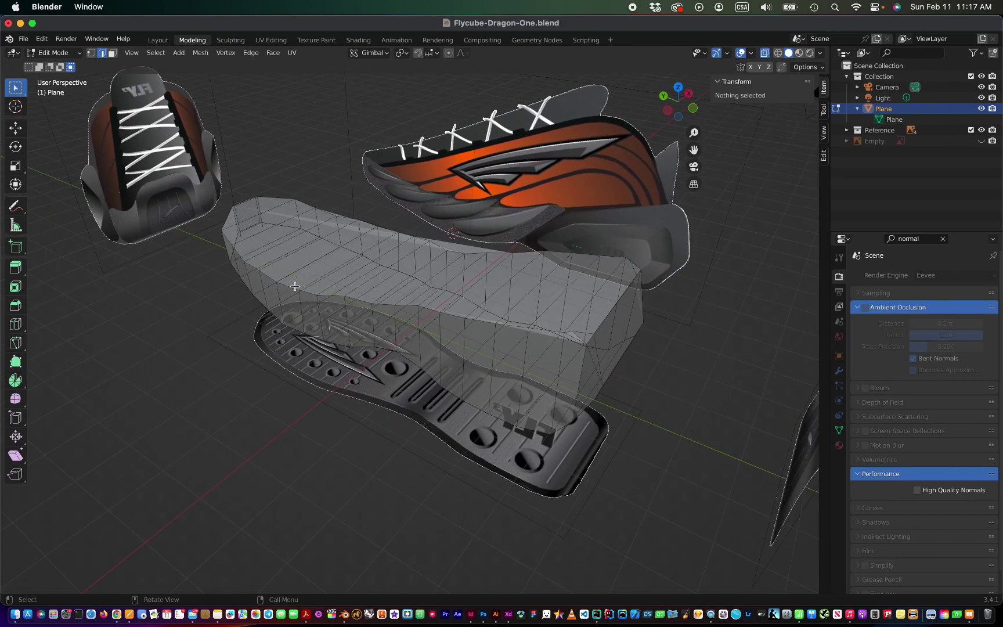
pyautogui.scroll(5, 295, 287)
pyautogui.scroll(3, 295, 286)
pyautogui.scroll(-2, 295, 286)
pyautogui.scroll(-5, 294, 287)
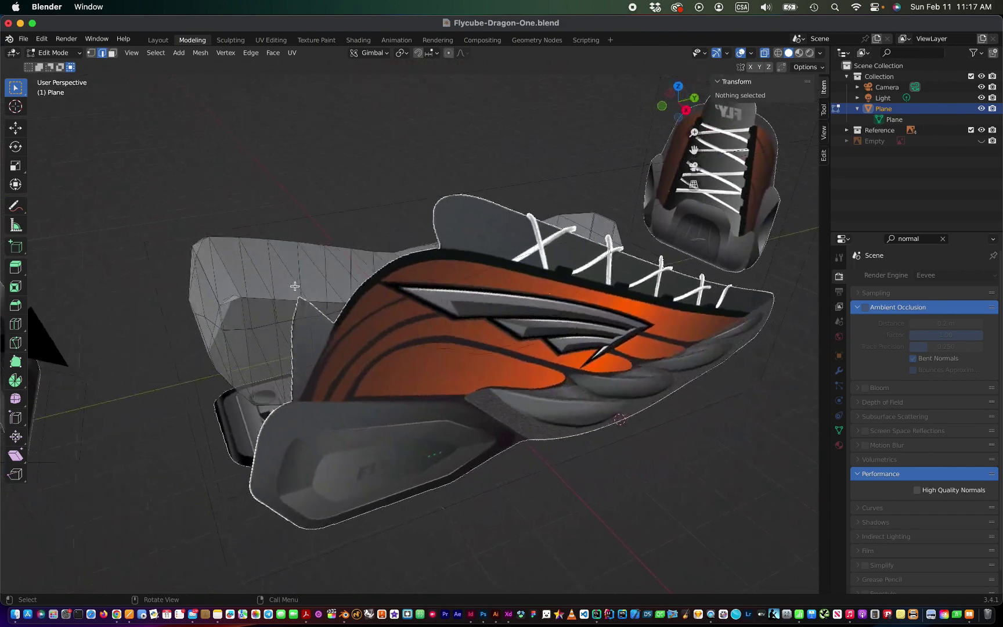
pyautogui.hscroll(5, 294, 286)
pyautogui.hscroll(5, 295, 286)
pyautogui.hscroll(5, 295, 286)
pyautogui.hscroll(5, 295, 286)
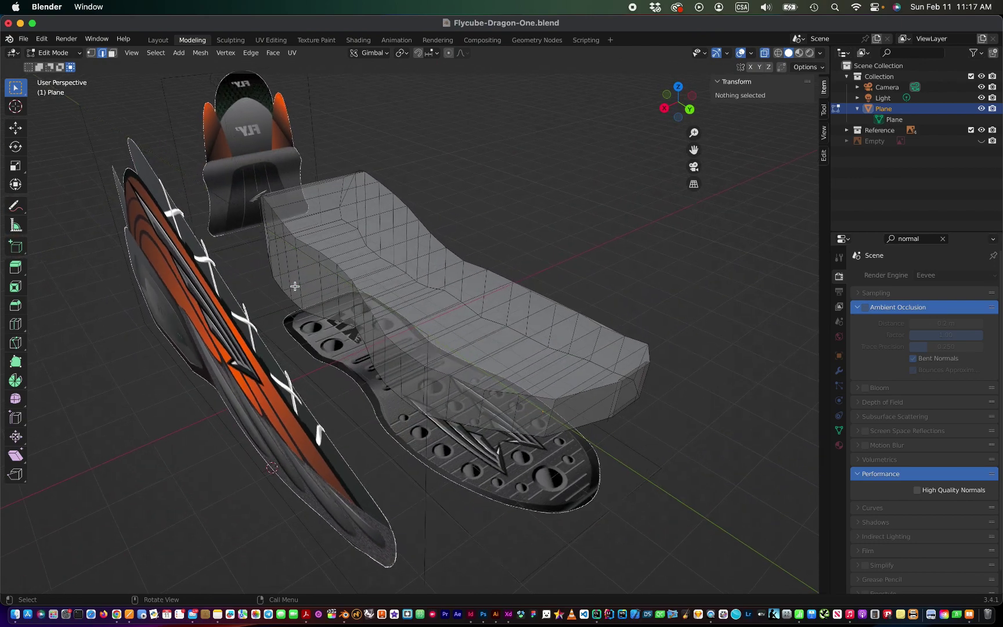
pyautogui.hscroll(5, 294, 286)
pyautogui.hscroll(5, 295, 286)
pyautogui.hscroll(5, 294, 287)
pyautogui.hscroll(3, 295, 287)
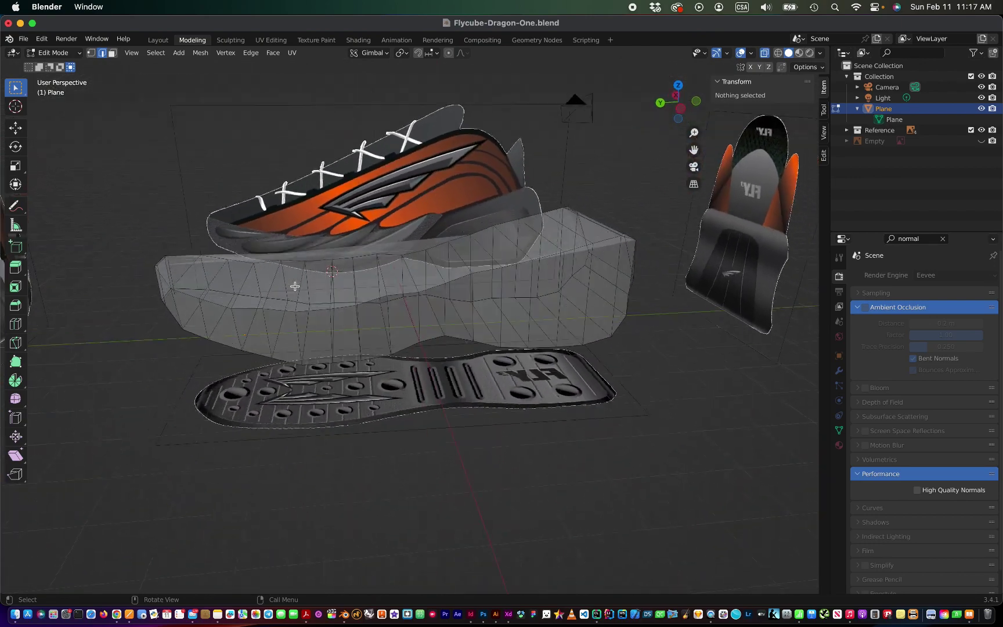
pyautogui.scroll(5, 295, 286)
pyautogui.scroll(5, 295, 286)
pyautogui.scroll(-2, 295, 286)
pyautogui.scroll(-5, 294, 286)
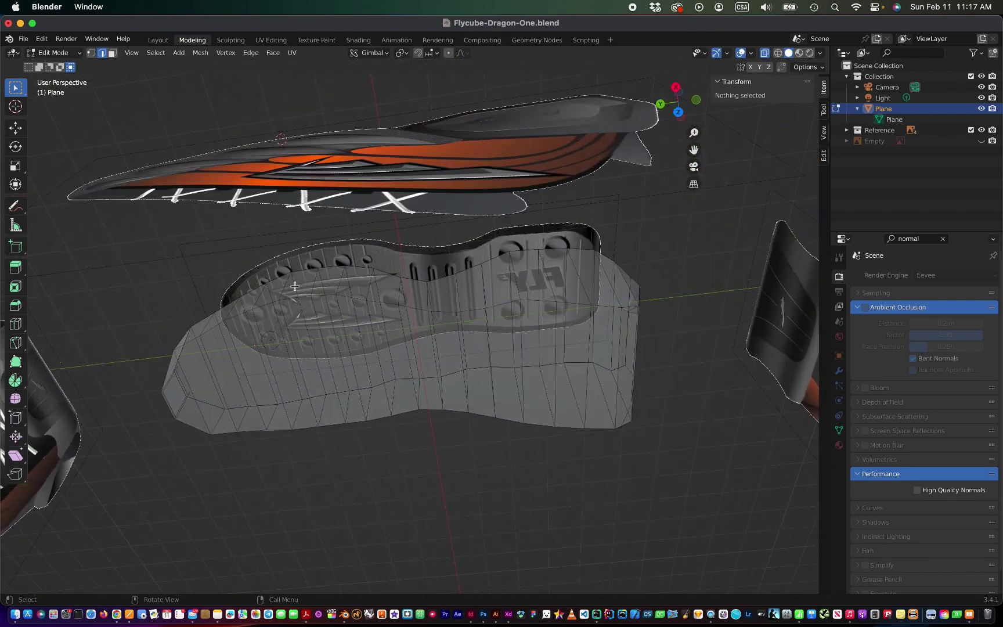
pyautogui.scroll(-5, 294, 286)
pyautogui.scroll(-5, 295, 286)
pyautogui.scroll(5, 295, 286)
pyautogui.scroll(5, 295, 286)
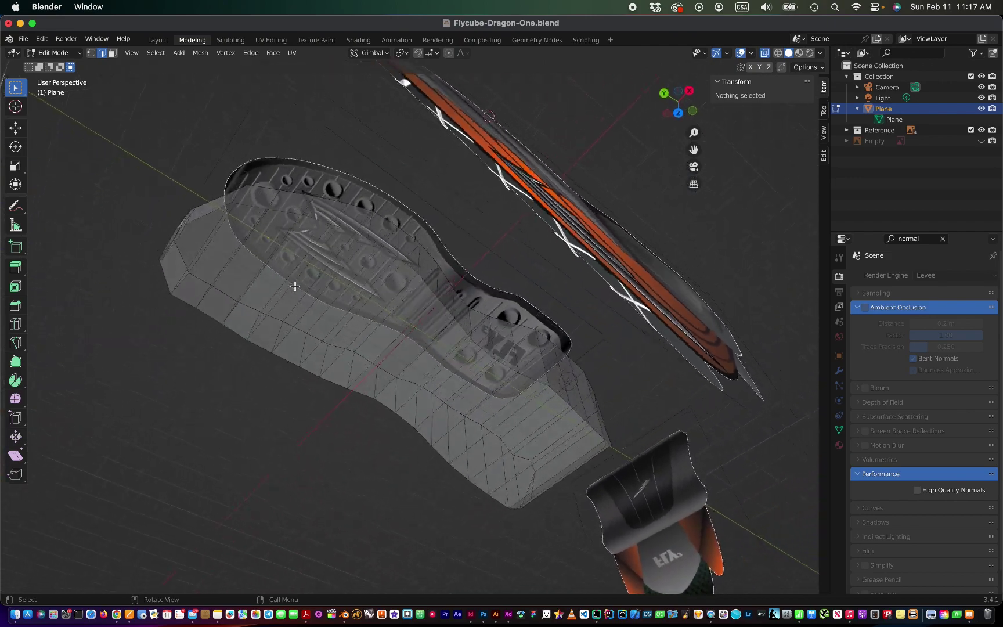
pyautogui.scroll(5, 295, 286)
pyautogui.scroll(3, 295, 286)
pyautogui.scroll(-5, 295, 286)
pyautogui.hscroll(5, 295, 286)
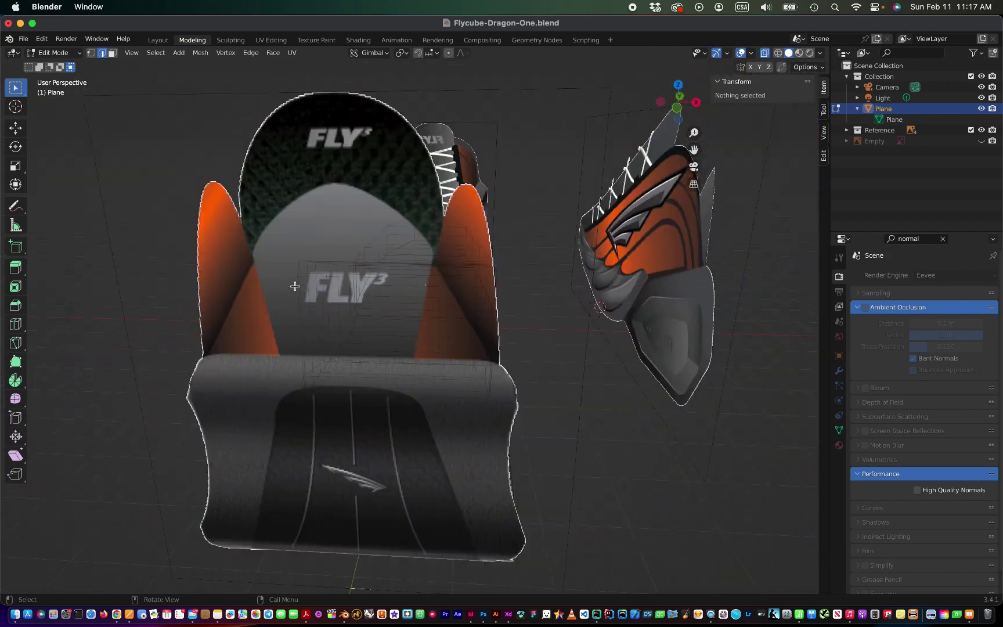
pyautogui.hscroll(5, 295, 286)
pyautogui.hscroll(5, 294, 286)
pyautogui.hscroll(5, 295, 287)
pyautogui.hscroll(5, 295, 286)
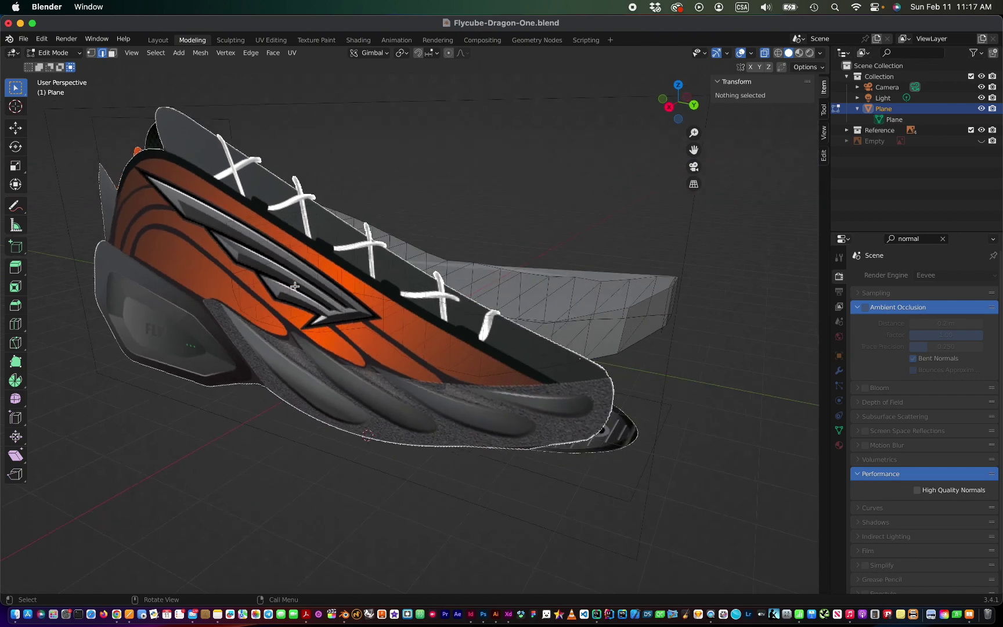
pyautogui.hscroll(3, 295, 287)
pyautogui.hscroll(3, 295, 286)
pyautogui.hscroll(5, 295, 286)
pyautogui.hscroll(5, 295, 286)
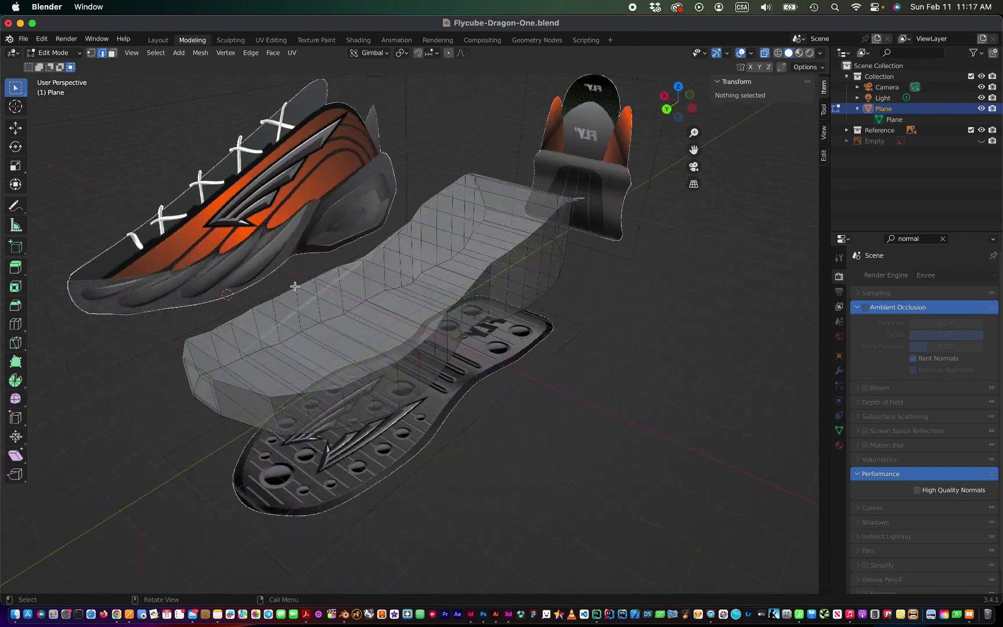
pyautogui.hscroll(5, 295, 286)
pyautogui.hscroll(3, 295, 286)
pyautogui.hscroll(2, 298, 284)
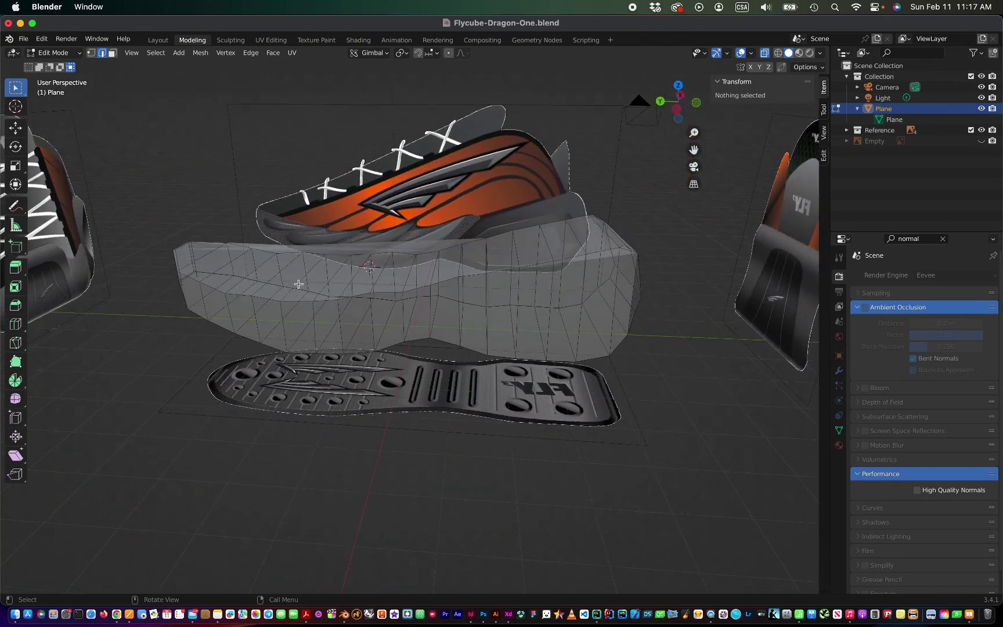
pyautogui.click(471, 242)
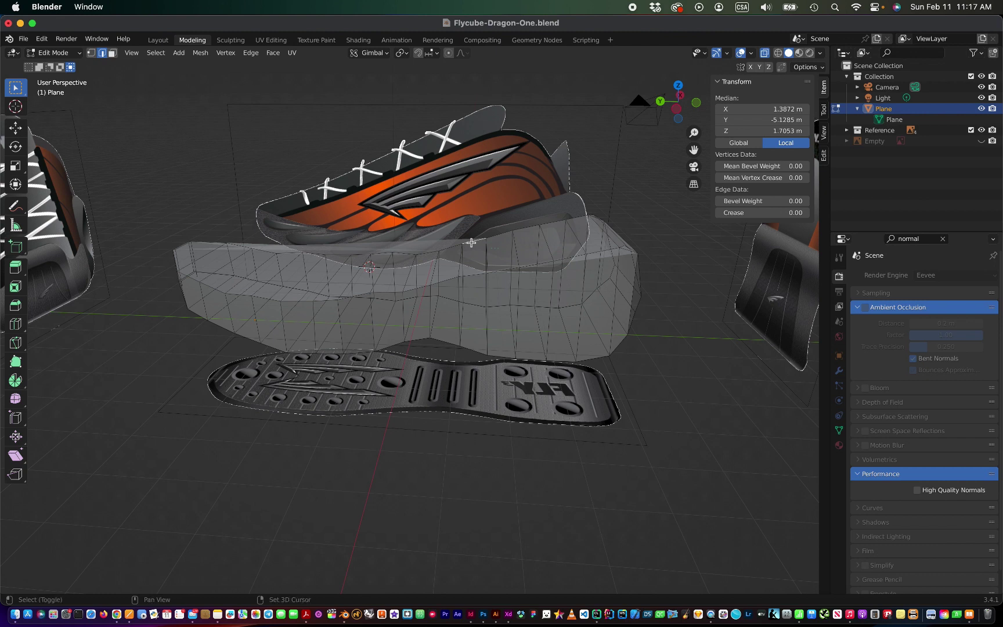
pyautogui.keyDown('shift'); pyautogui.click(425, 253); pyautogui.keyUp('shift')
pyautogui.keyDown('shift'); pyautogui.click(401, 252); pyautogui.keyUp('shift')
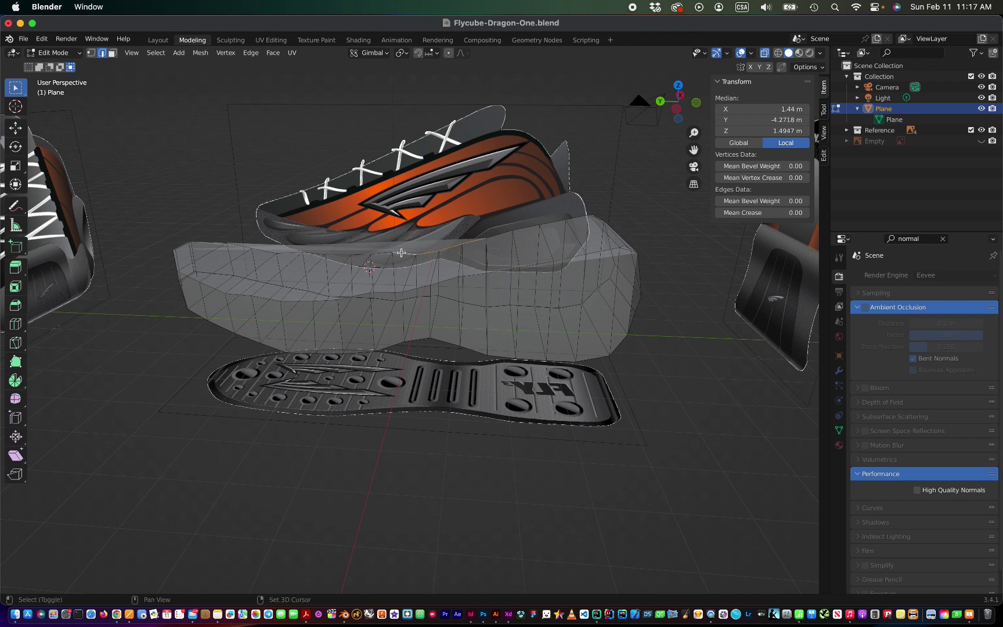
pyautogui.keyDown('shift'); pyautogui.click(359, 255); pyautogui.keyUp('shift')
pyautogui.keyDown('alt'); pyautogui.keyDown('shift'); pyautogui.click(359, 255); pyautogui.keyUp('shift'); pyautogui.keyUp('alt')
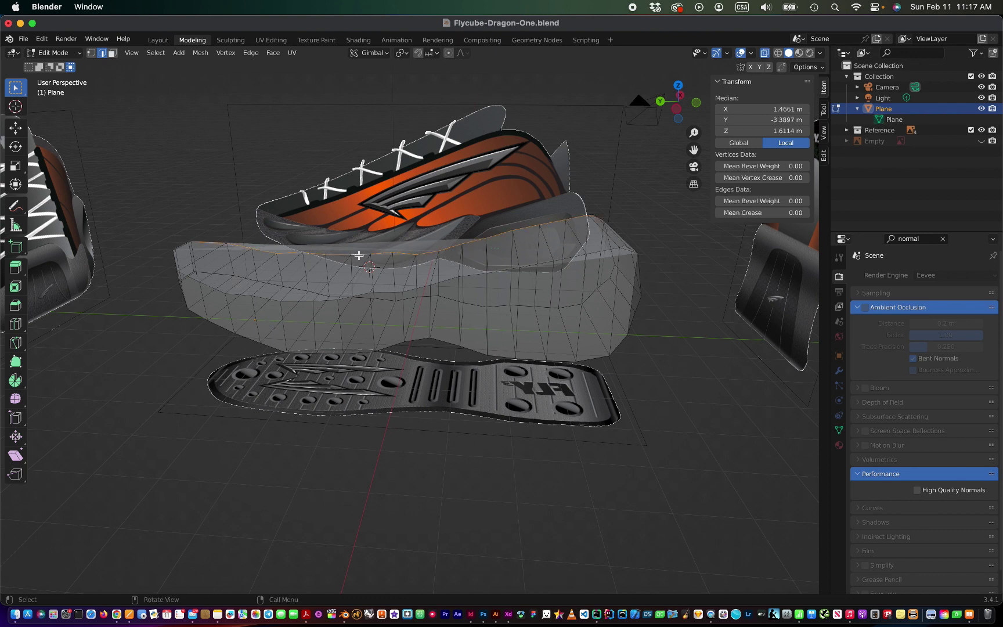
pyautogui.keyDown('alt'); pyautogui.keyDown('shift'); pyautogui.click(330, 302); pyautogui.keyUp('shift'); pyautogui.keyUp('alt')
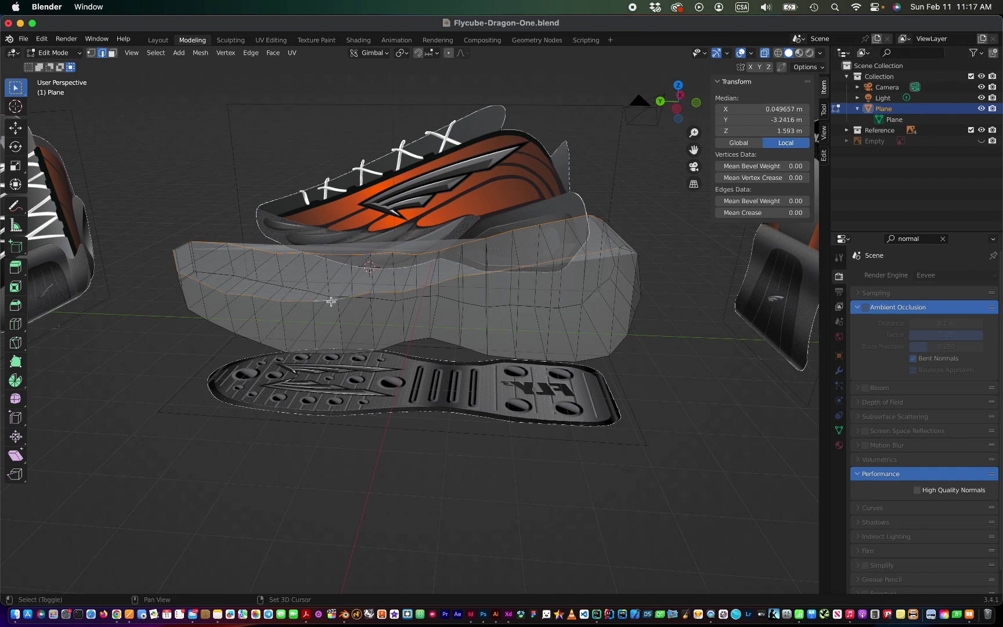
pyautogui.keyDown('alt'); pyautogui.keyDown('shift'); pyautogui.click(182, 246); pyautogui.keyUp('shift'); pyautogui.keyUp('alt')
pyautogui.rightClick(611, 239)
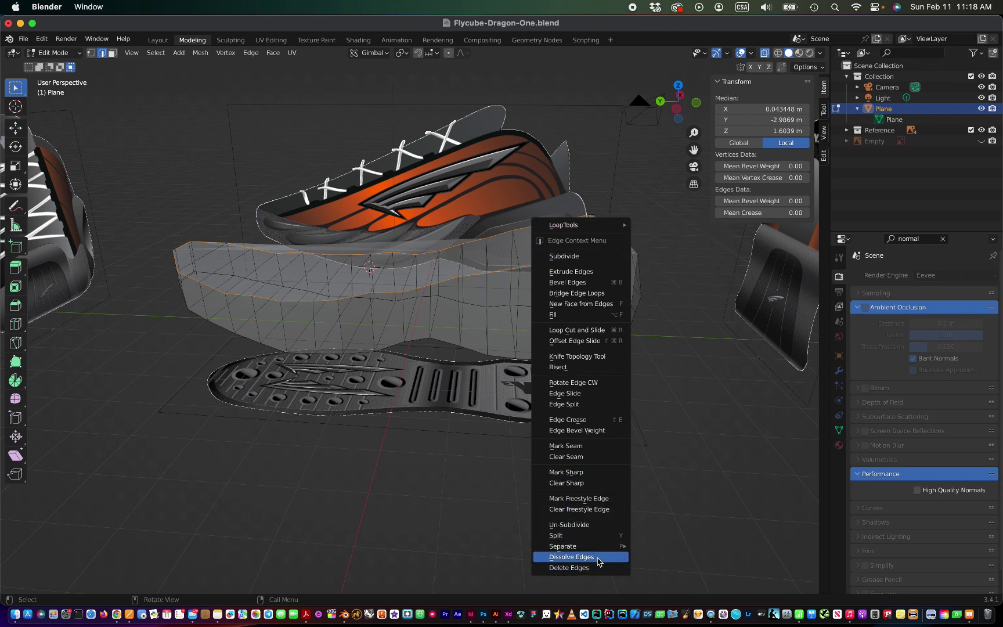
pyautogui.click(597, 558)
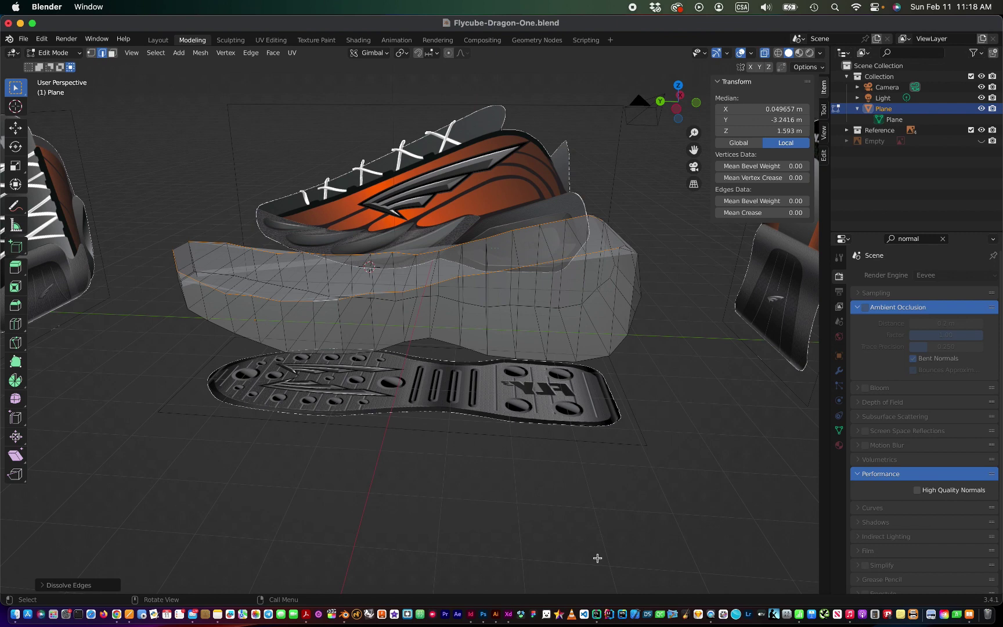
pyautogui.press('super+z')
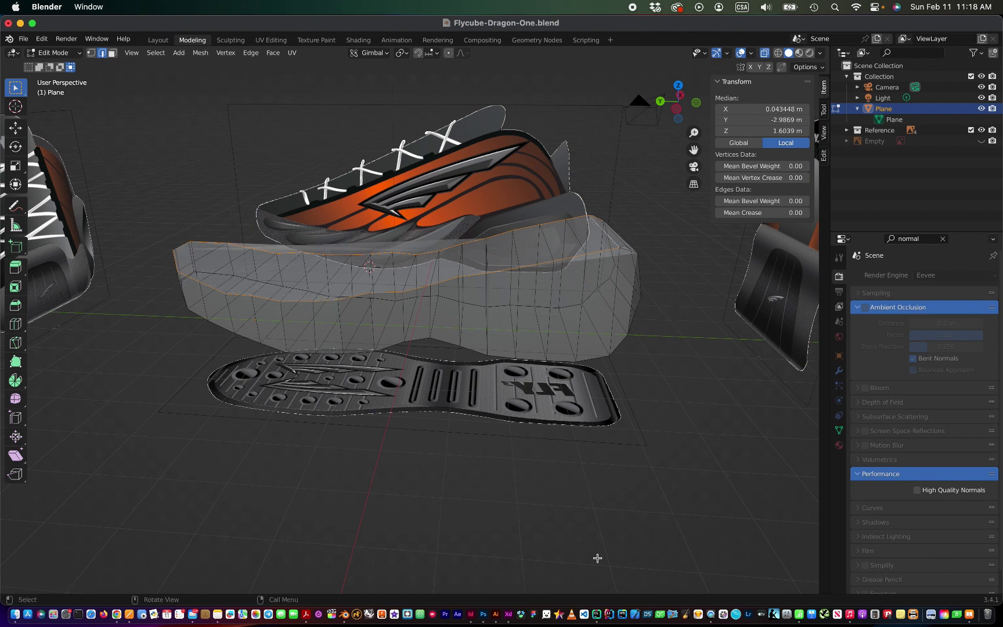
pyautogui.hscroll(-5, 597, 558)
pyautogui.hscroll(-5, 597, 558)
pyautogui.hscroll(-2, 597, 558)
pyautogui.hscroll(-4, 598, 558)
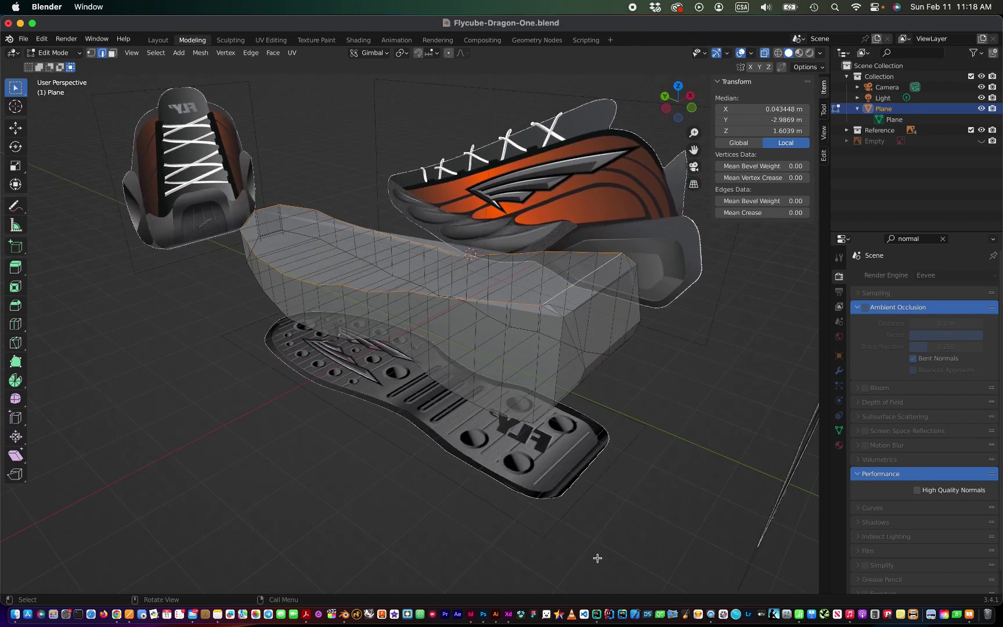
pyautogui.hscroll(-4, 597, 558)
pyautogui.hscroll(-4, 597, 557)
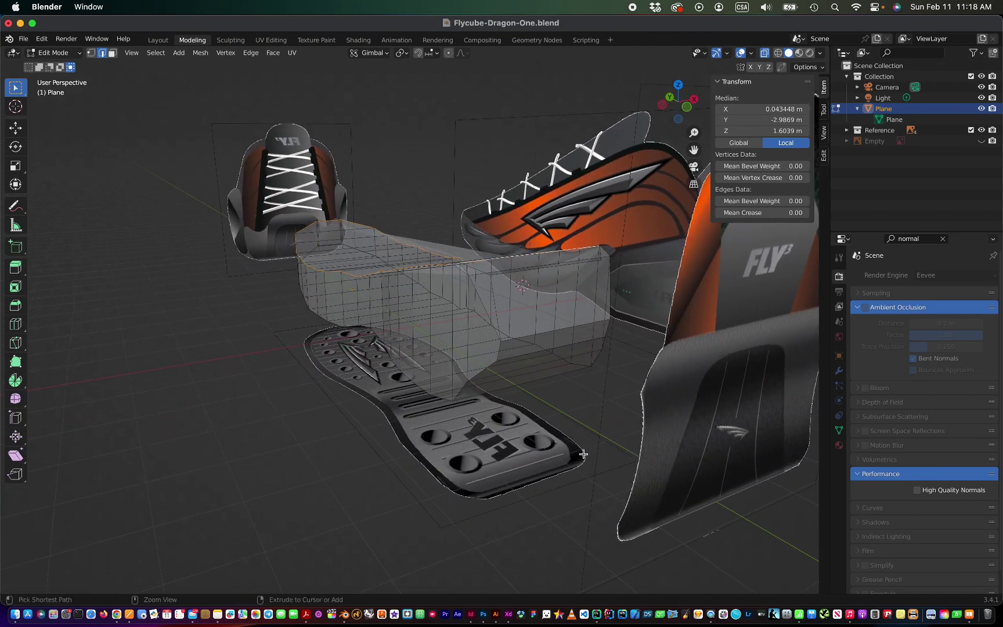
pyautogui.scroll(3, 584, 454)
pyautogui.scroll(3, 583, 454)
pyautogui.scroll(2, 584, 454)
pyautogui.hscroll(-4, 583, 454)
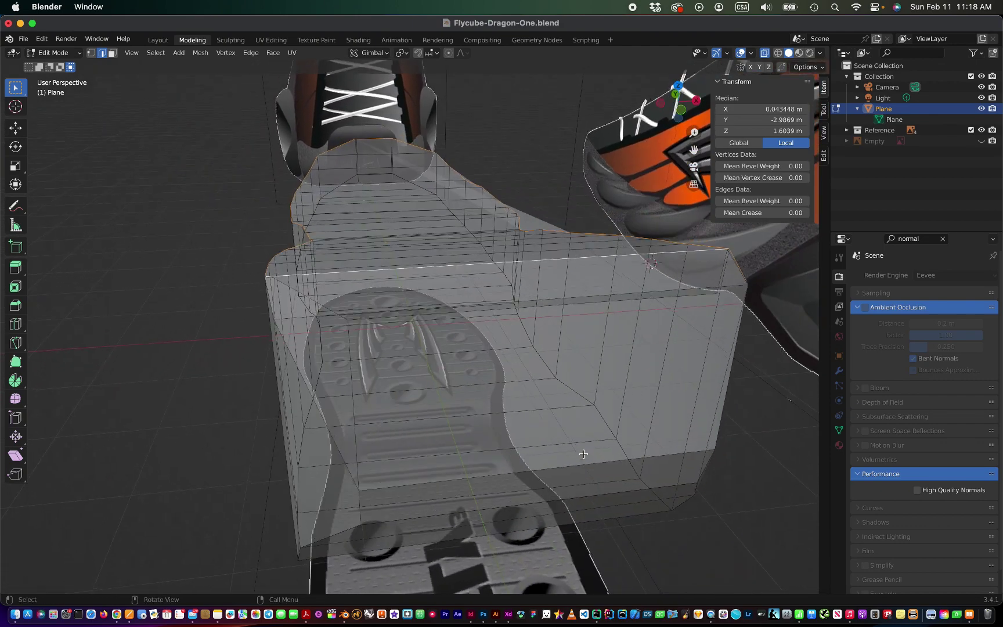
pyautogui.hscroll(-4, 584, 453)
pyautogui.hscroll(-4, 583, 453)
pyautogui.hscroll(-3, 583, 454)
pyautogui.hscroll(4, 583, 454)
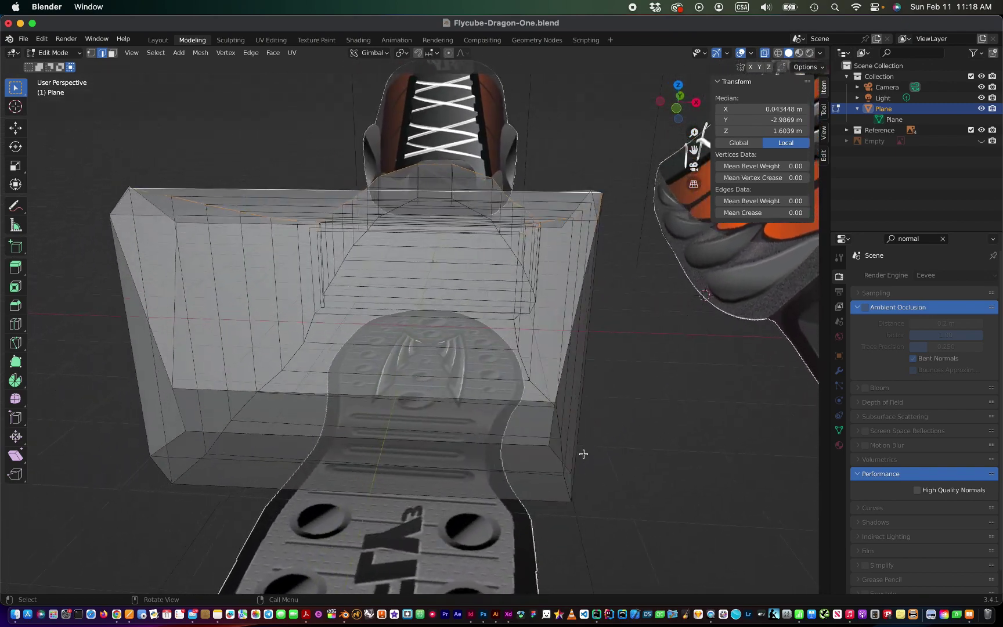
pyautogui.hscroll(3, 583, 454)
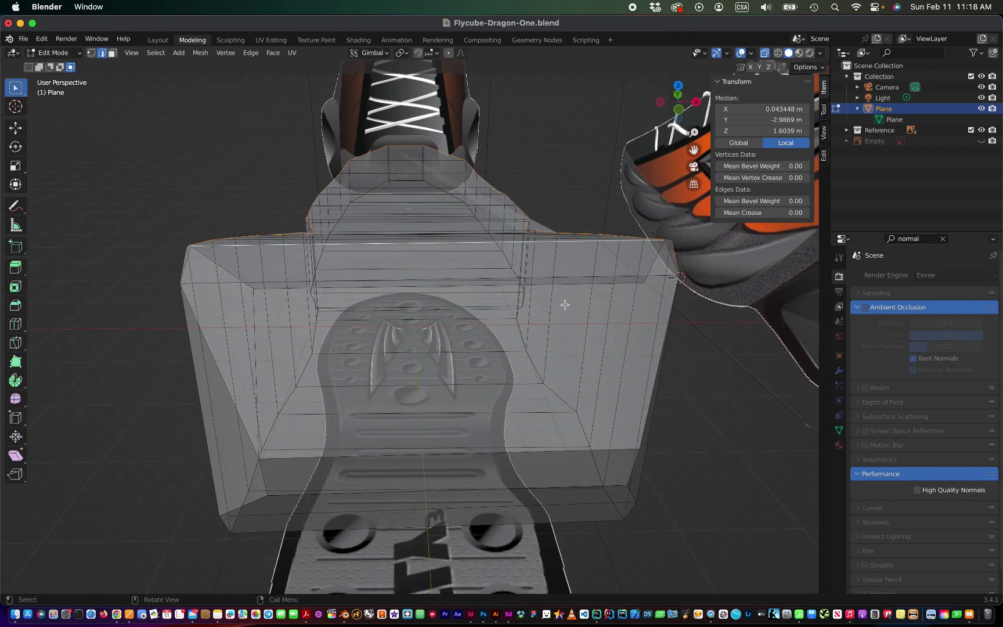
pyautogui.hscroll(3, 565, 304)
pyautogui.hscroll(3, 565, 304)
pyautogui.hscroll(3, 566, 304)
pyautogui.hscroll(-3, 565, 305)
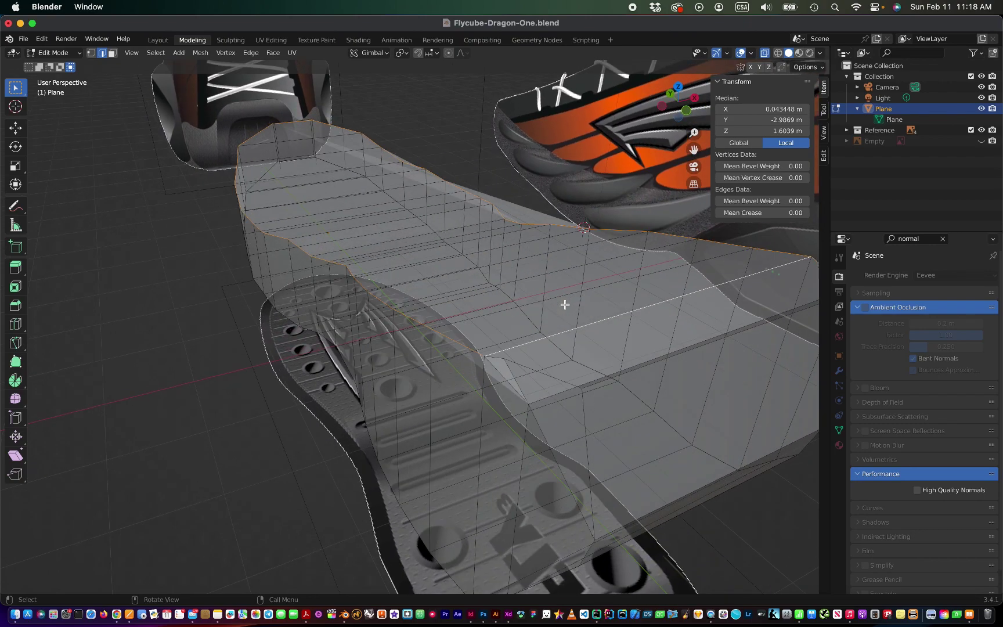
pyautogui.hscroll(-3, 564, 305)
pyautogui.hscroll(-3, 565, 305)
pyautogui.hscroll(-3, 565, 304)
pyautogui.hscroll(-3, 564, 305)
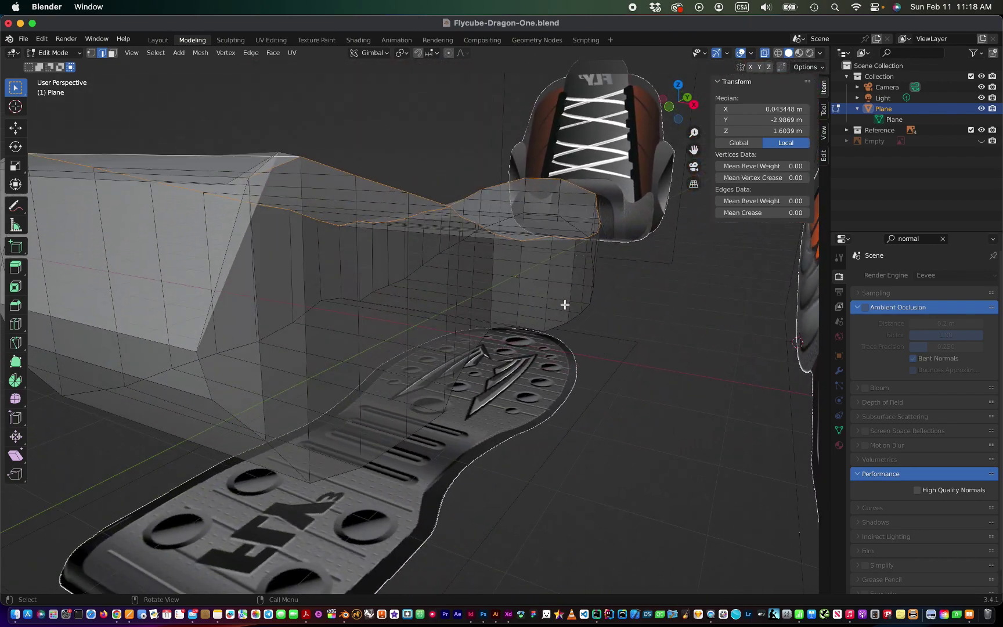
pyautogui.hscroll(-2, 564, 305)
pyautogui.hscroll(-1, 565, 305)
pyautogui.hscroll(-2, 565, 305)
pyautogui.hscroll(3, 564, 305)
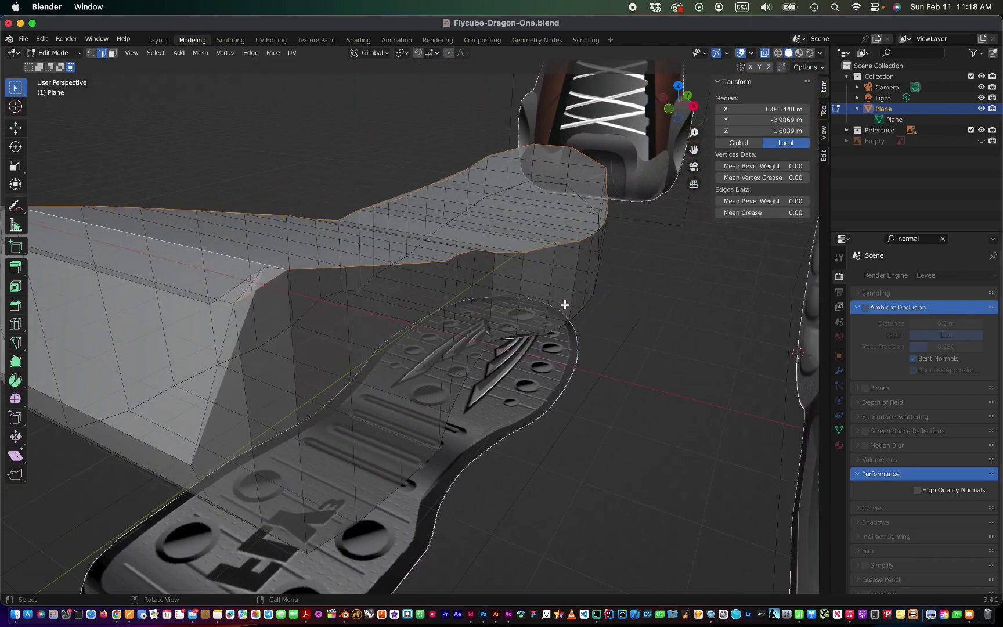
pyautogui.hscroll(3, 564, 305)
pyautogui.hscroll(3, 565, 304)
pyautogui.hscroll(2, 565, 304)
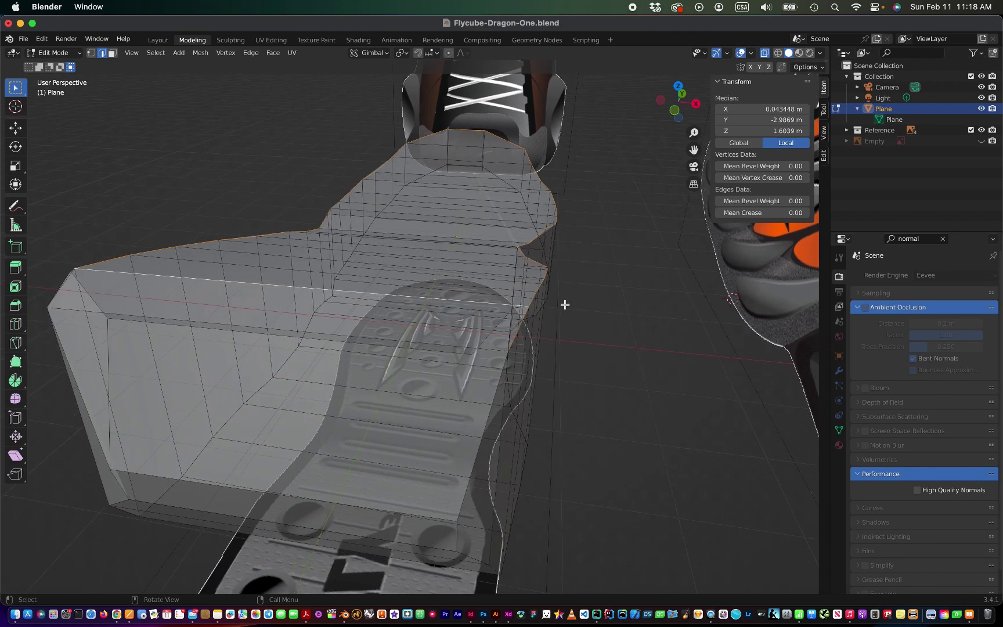
pyautogui.hscroll(3, 564, 305)
pyautogui.hscroll(3, 564, 304)
pyautogui.hscroll(3, 564, 304)
pyautogui.hscroll(3, 564, 304)
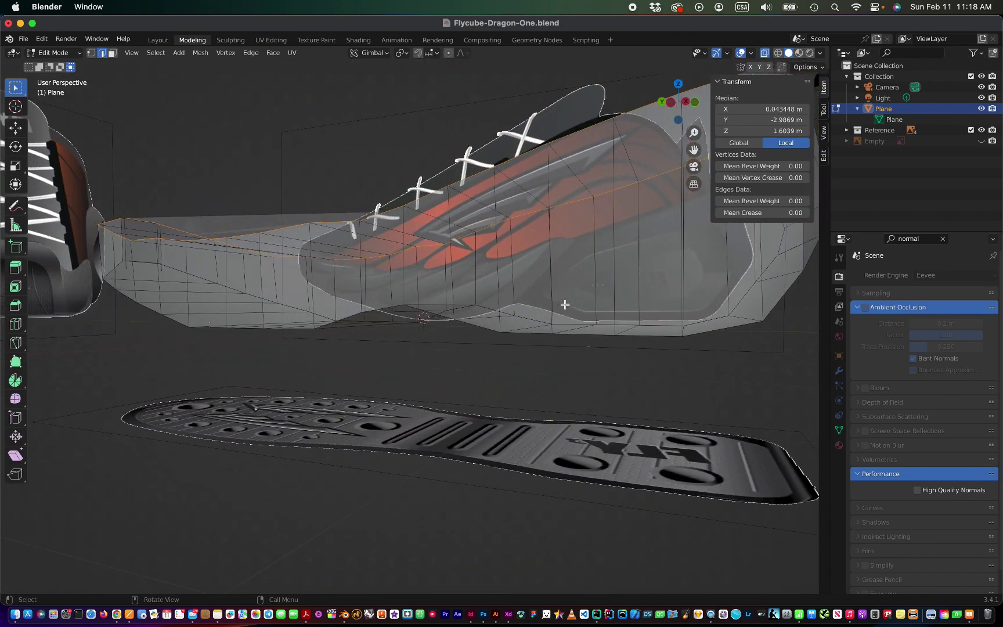
# Step: Switch to Face select mode, test-pick midsole faces, and shrink the selection to nothing with Ctrl+minus
pyautogui.click(474, 237)
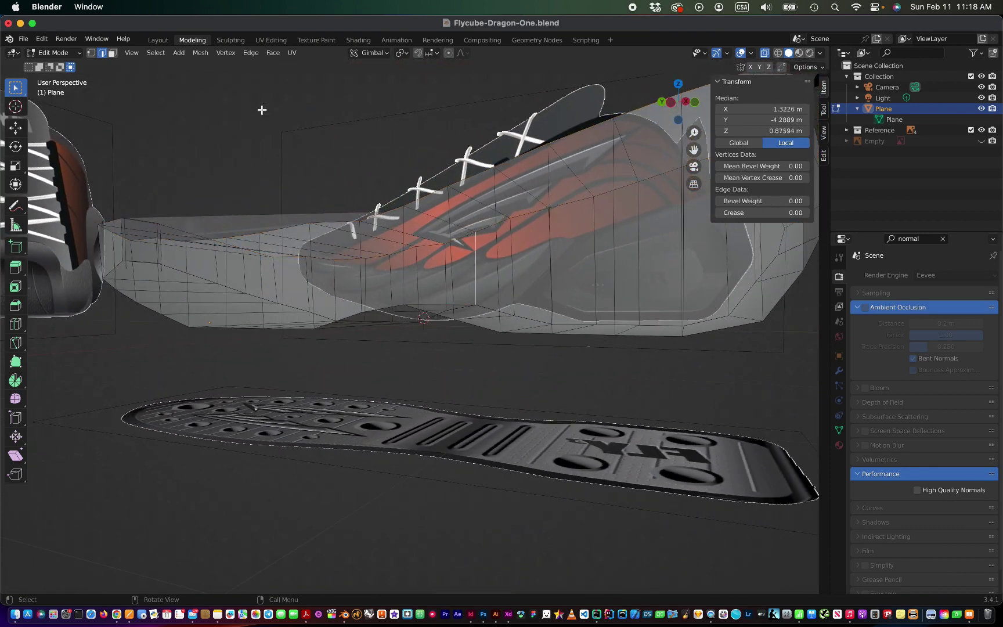
pyautogui.click(111, 53)
pyautogui.click(367, 246)
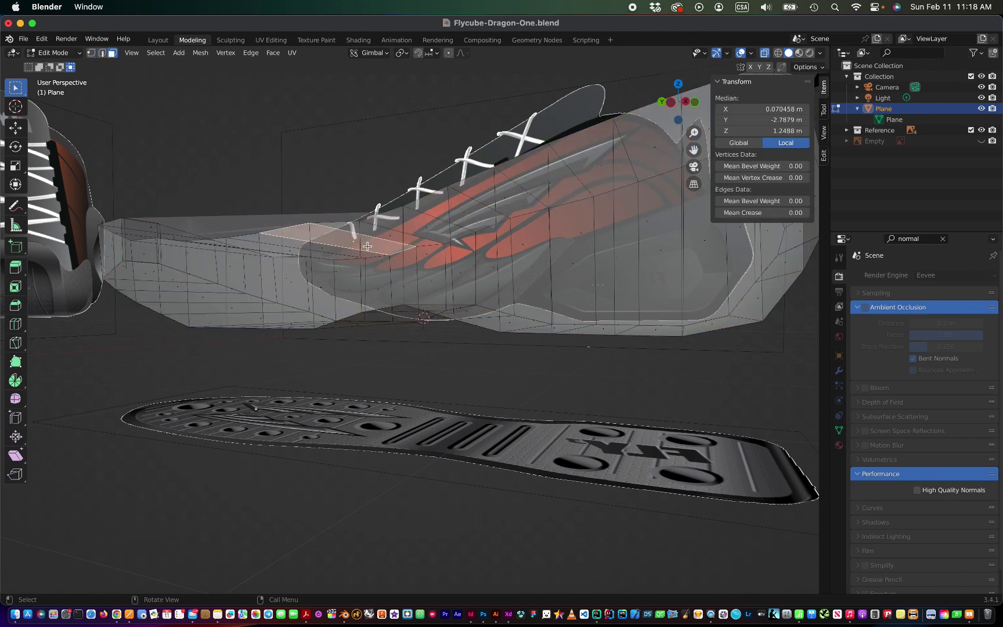
pyautogui.press('ctrl+KP_Subtract')
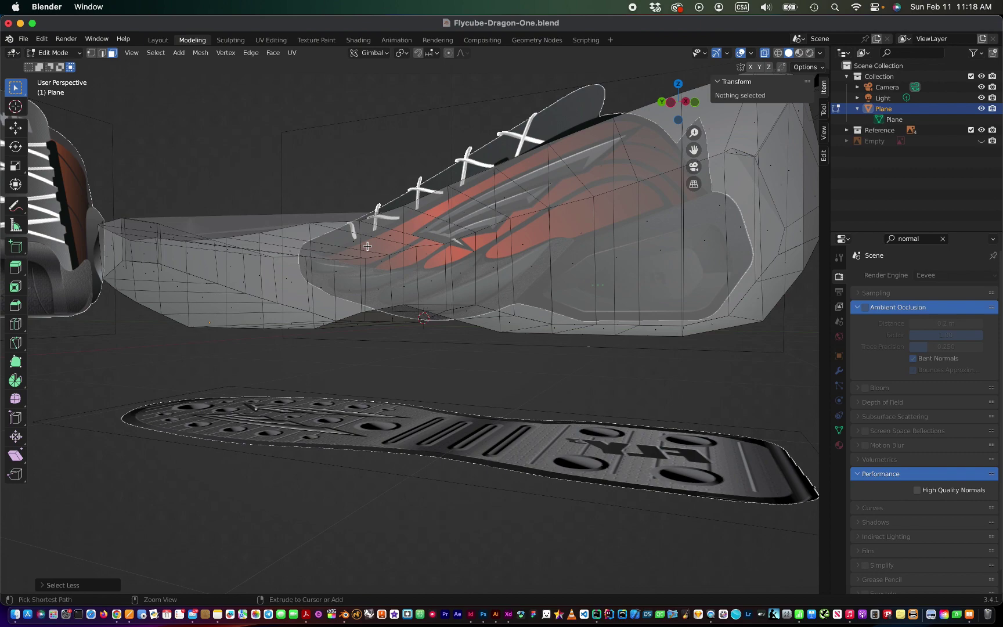
pyautogui.scroll(-5, 367, 246)
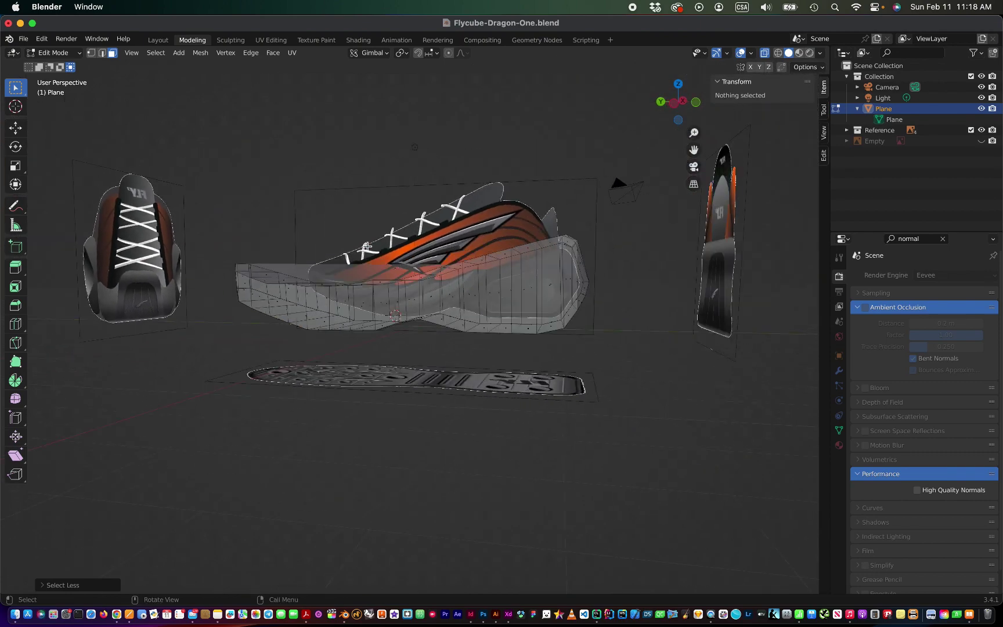
pyautogui.moveTo(366, 246); pyautogui.dragTo(369, 305, button='middle')
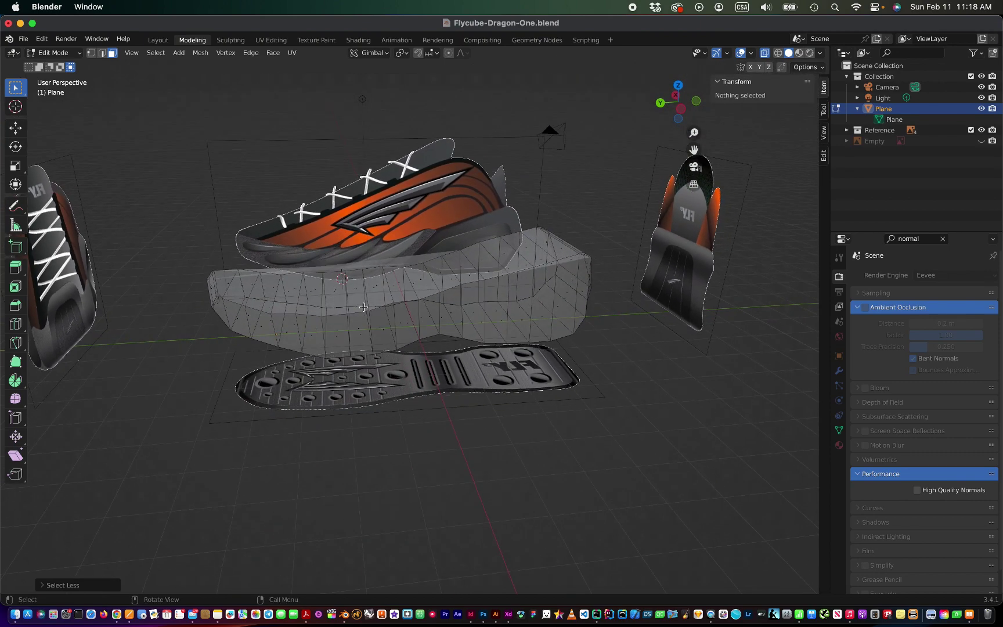
pyautogui.click(363, 307)
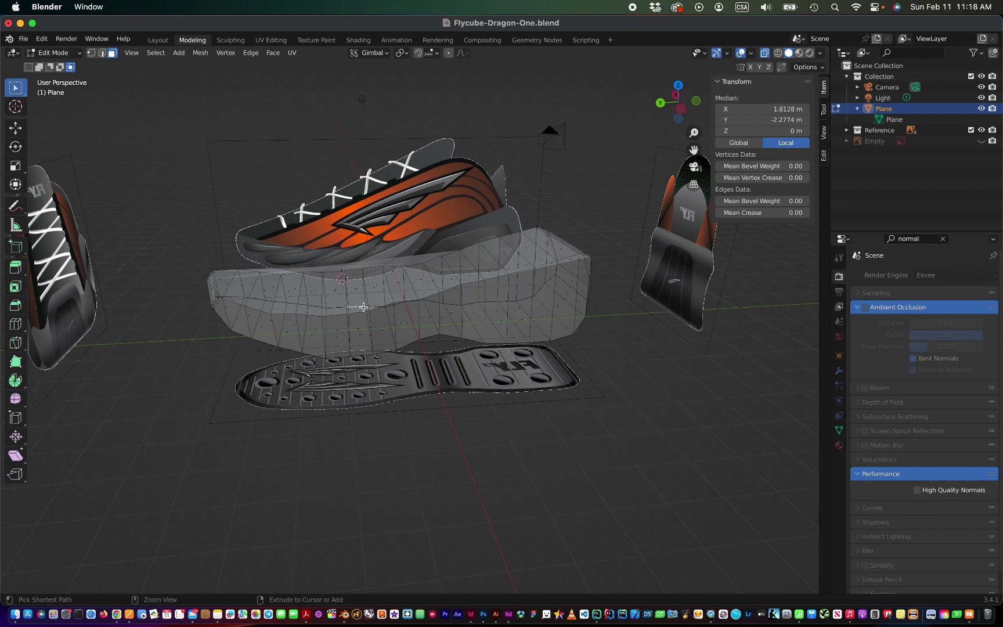
pyautogui.press('ctrl+KP_Subtract')
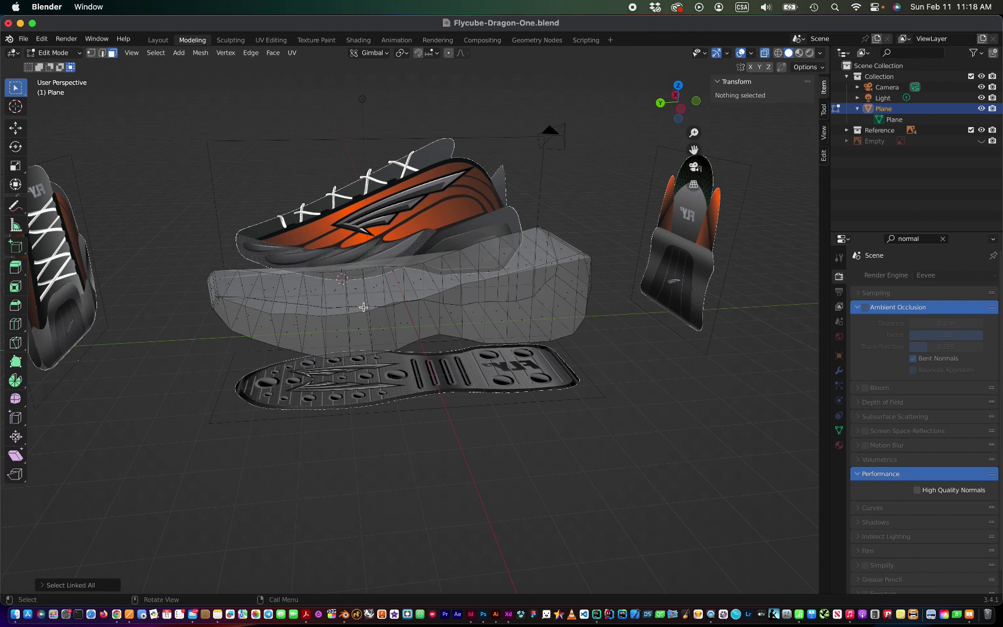
# Step: Select the connected midsole faces by double-click and Ctrl+L, dismissing the face menu
pyautogui.doubleClick(368, 305)
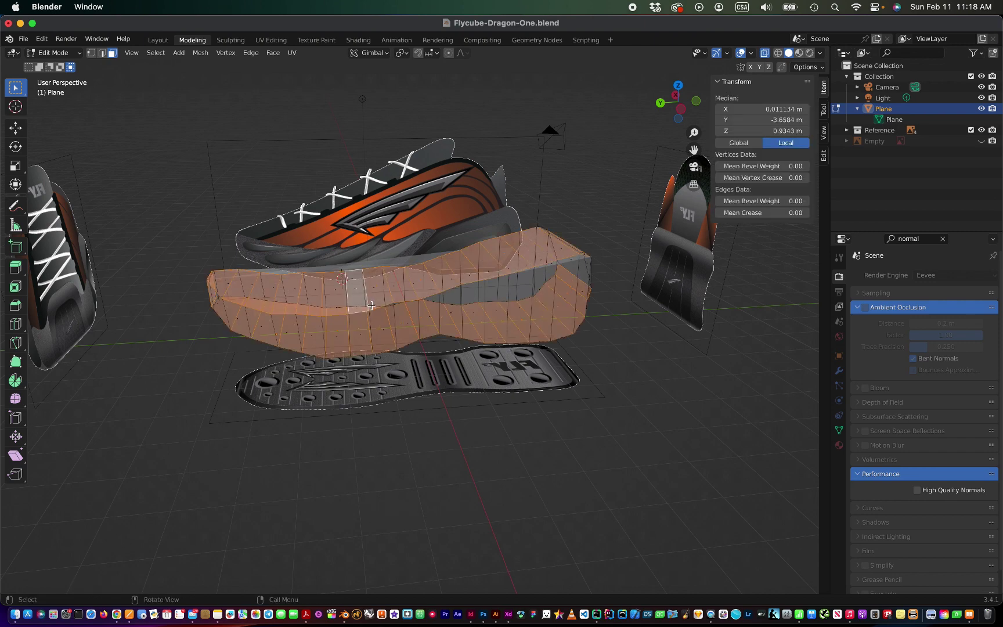
pyautogui.moveTo(371, 305); pyautogui.dragTo(480, 311, button='middle')
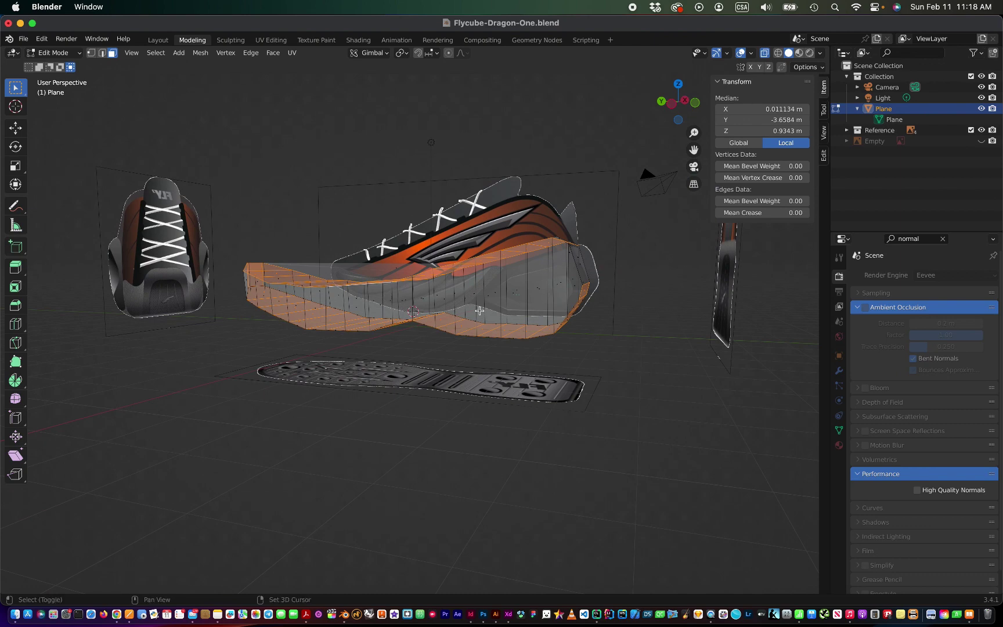
pyautogui.keyDown('shift'); pyautogui.doubleClick(486, 311); pyautogui.keyUp('shift')
pyautogui.moveTo(486, 310); pyautogui.dragTo(485, 310, button='middle')
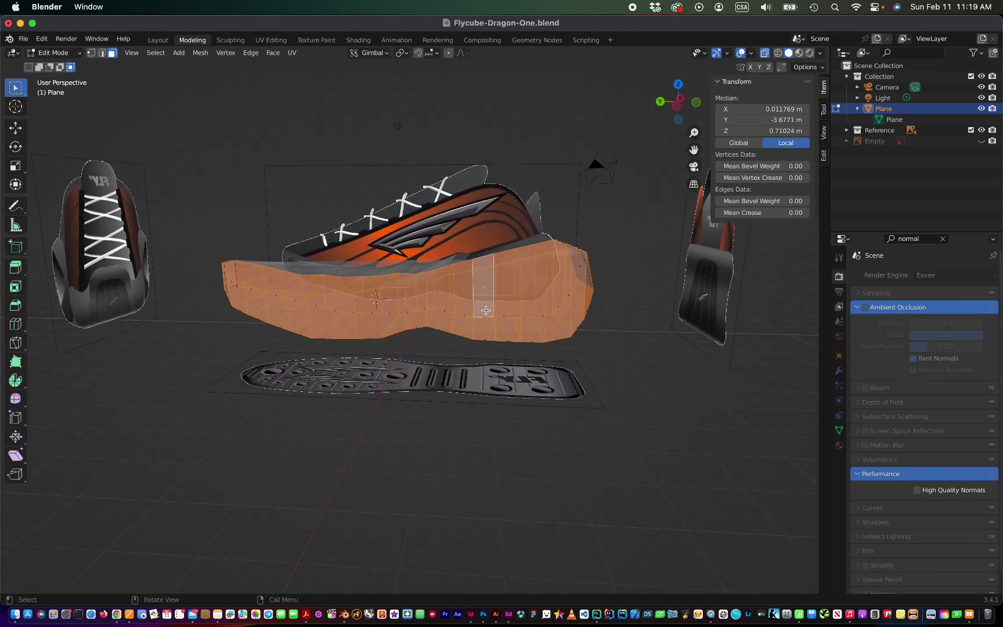
pyautogui.rightClick(486, 310)
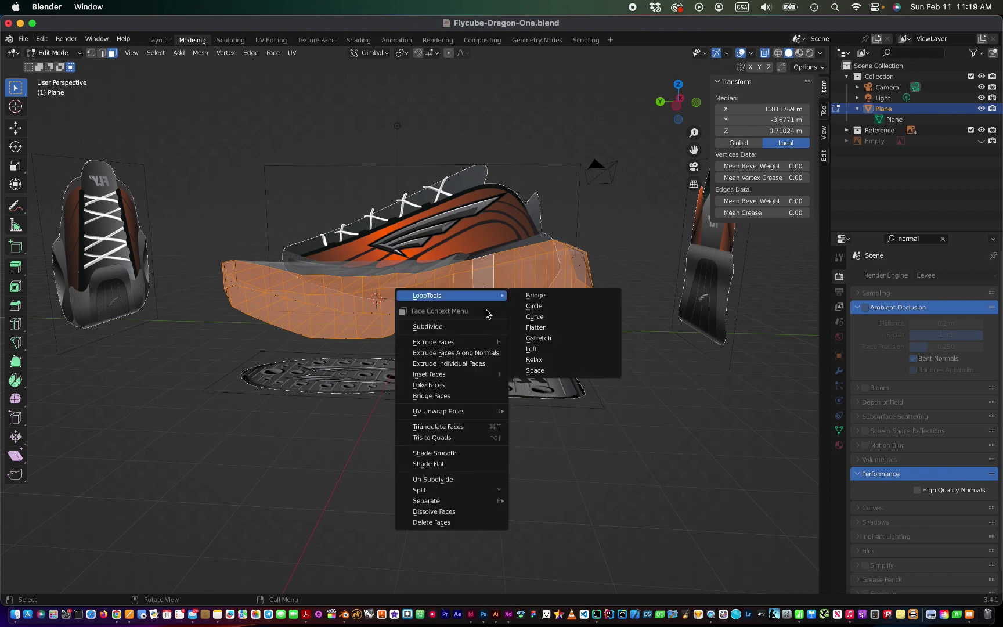
pyautogui.click(605, 245)
pyautogui.click(533, 285)
pyautogui.hotkey('ctrl', 'l')
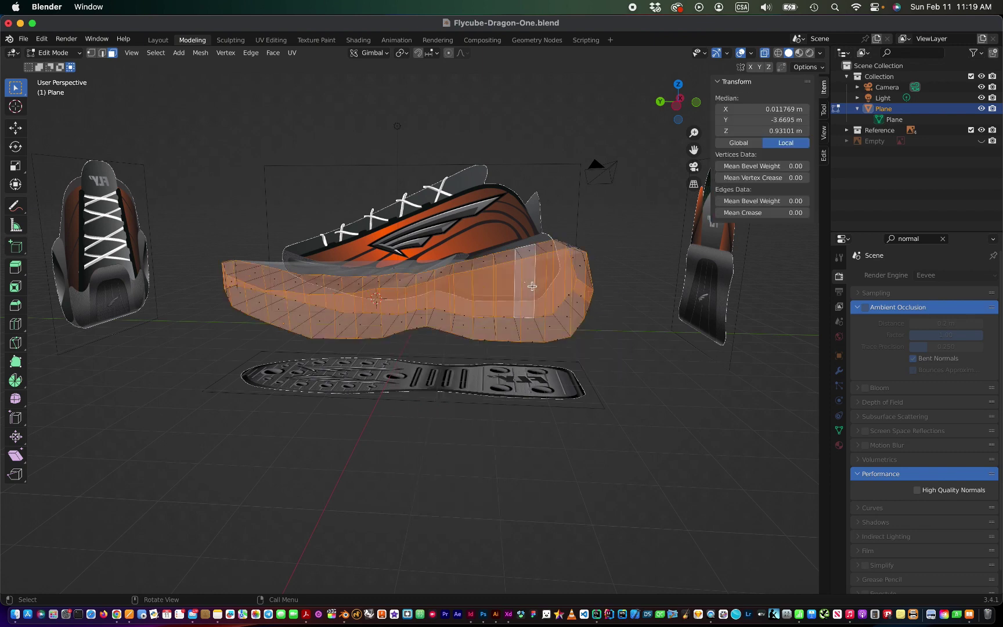
# Step: Select the whole mesh with A, check the Merge options, then bring up the Separate menu
pyautogui.moveTo(531, 286); pyautogui.dragTo(436, 297, button='middle')
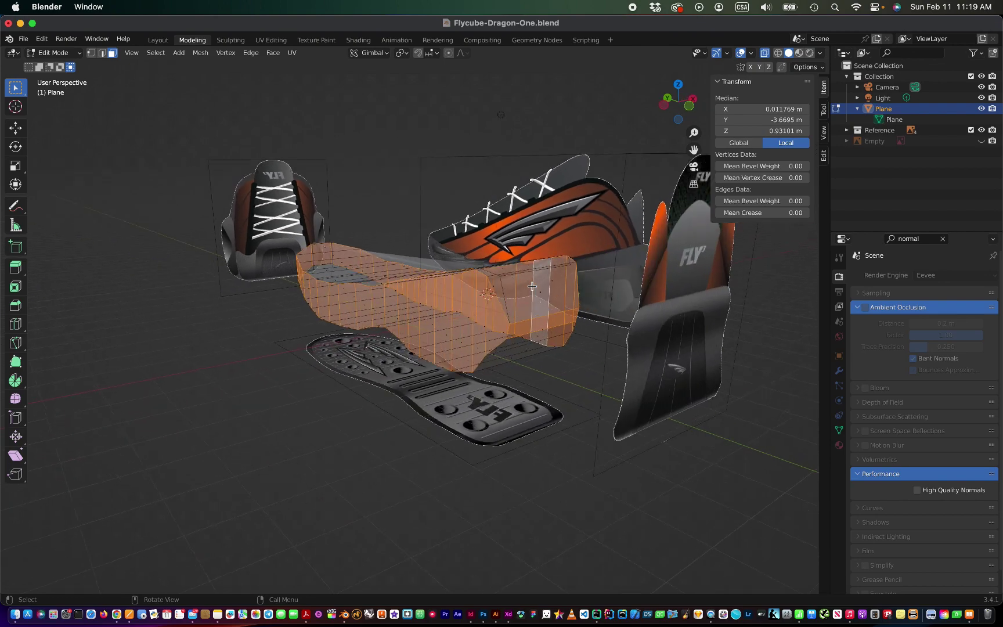
pyautogui.press('a')
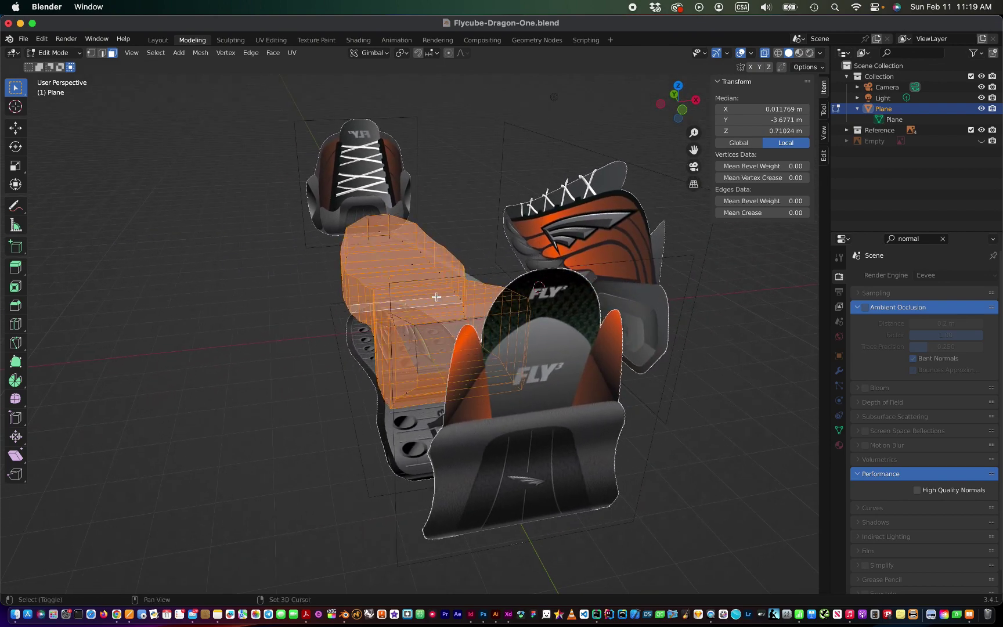
pyautogui.moveTo(436, 297); pyautogui.dragTo(436, 296, button='middle')
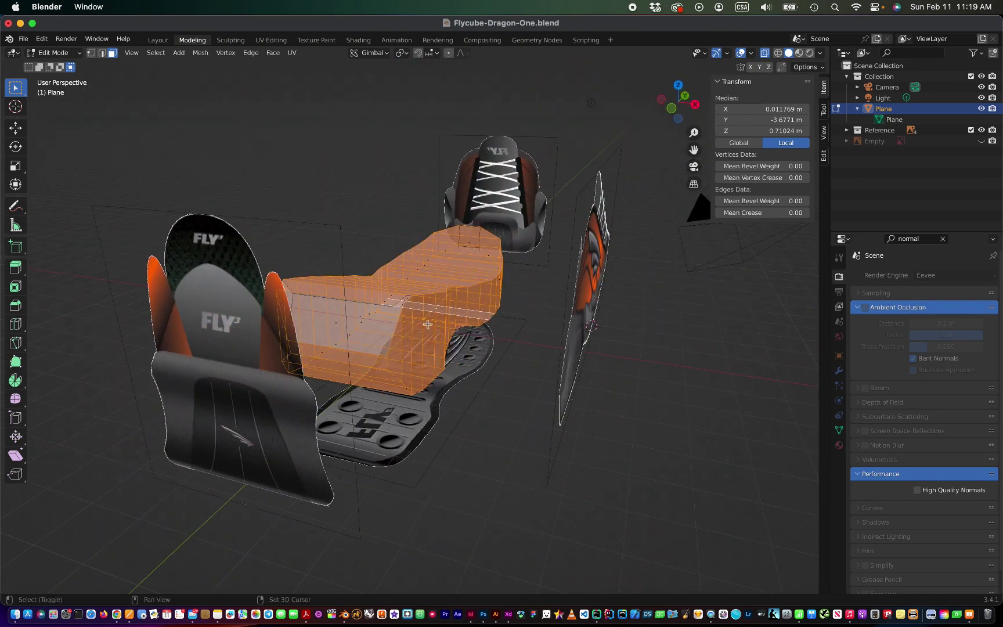
pyautogui.keyDown('shift'); pyautogui.click(379, 335); pyautogui.keyUp('shift')
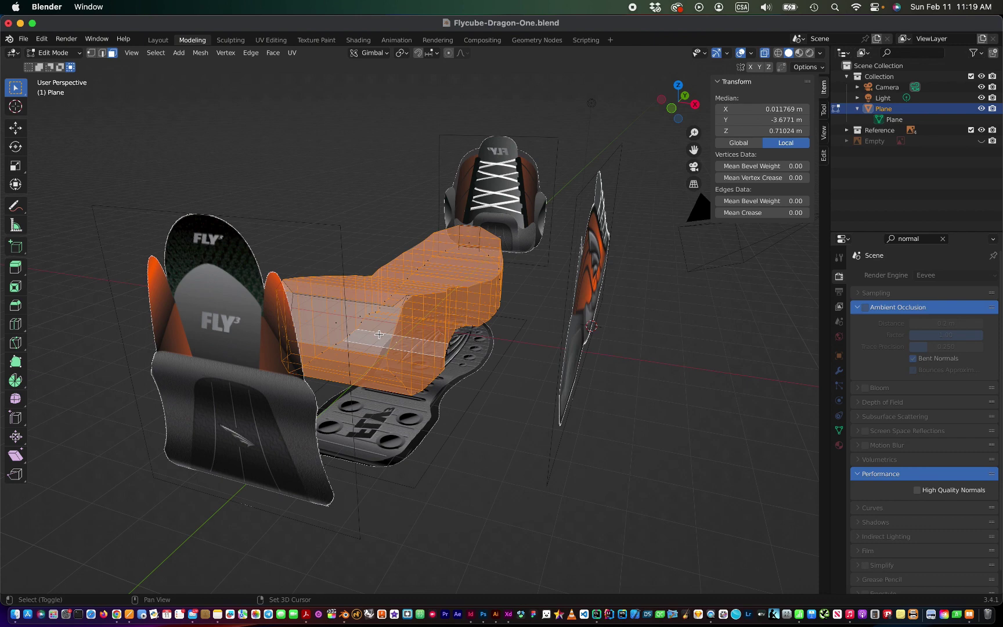
pyautogui.moveTo(338, 266); pyautogui.dragTo(340, 269, button='middle')
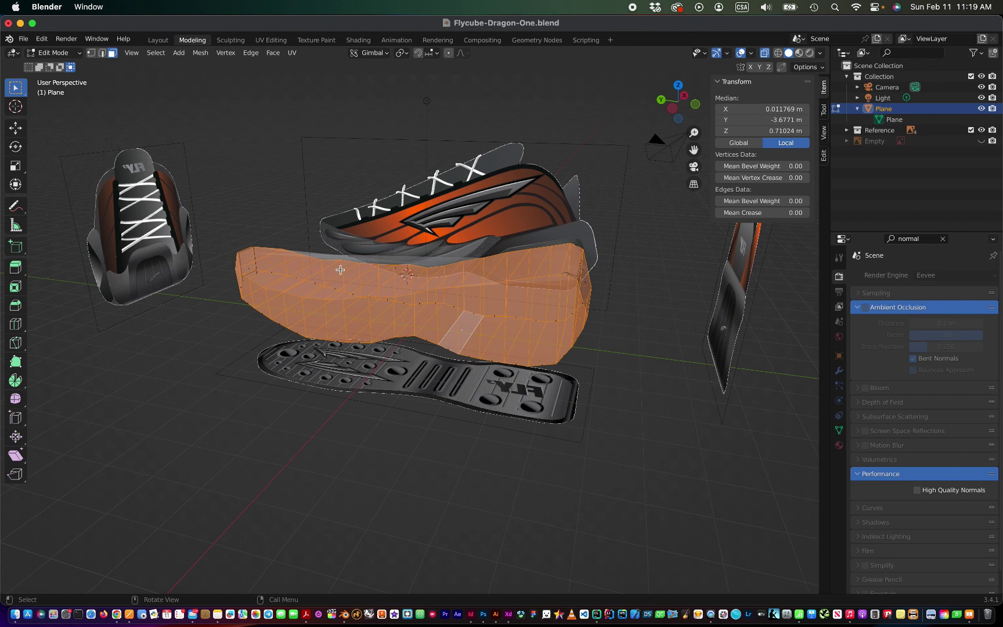
pyautogui.press('ctrl')
pyautogui.press('m')
pyautogui.press('p')
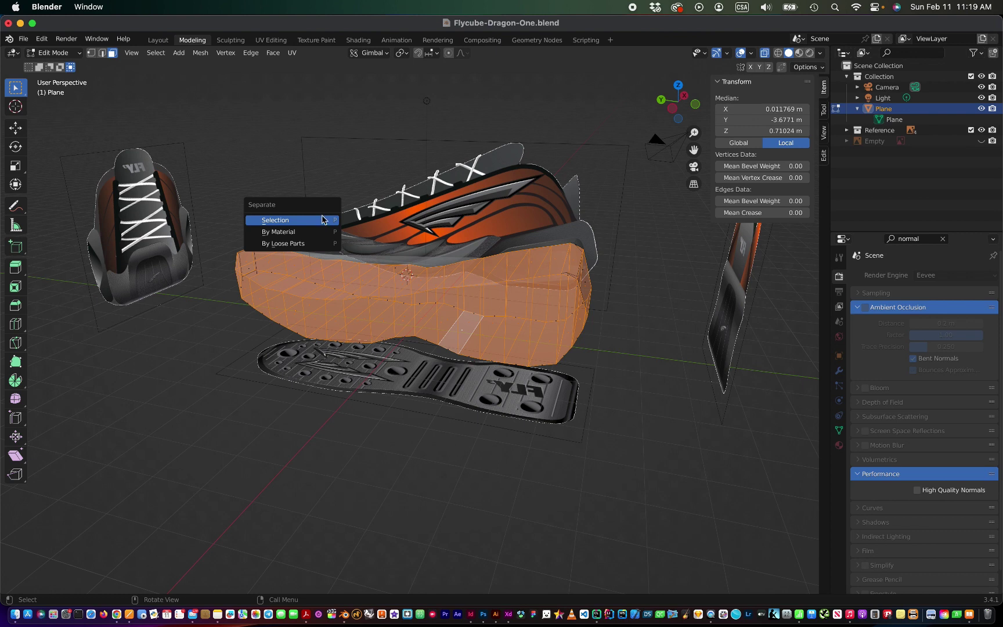
# Step: Cancel Separate, enable proportional editing, dismiss the quit prompt, and start a zero-thickness face inset
pyautogui.press('Escape')
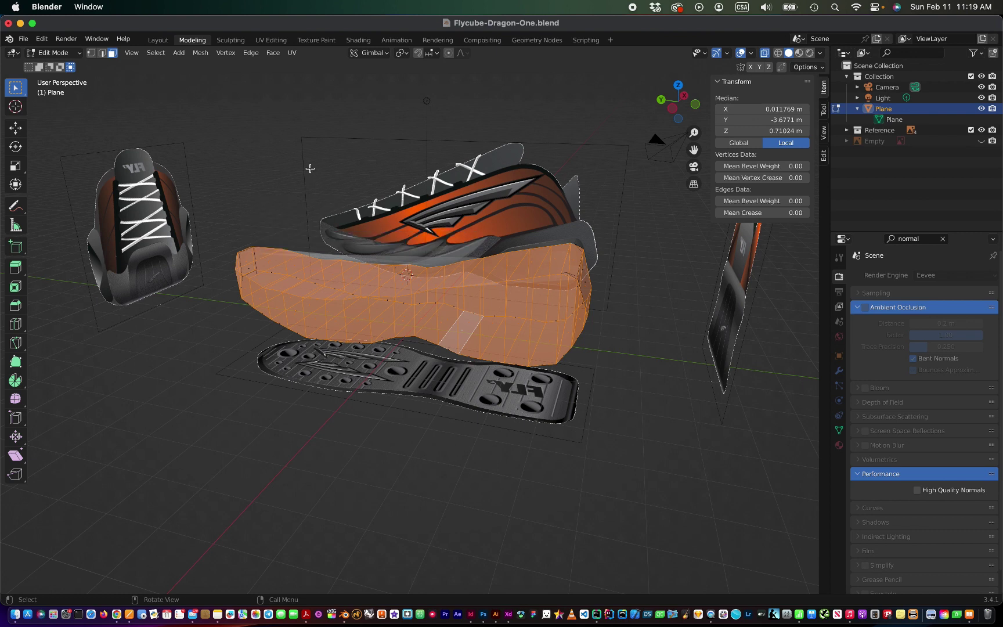
pyautogui.press('o')
pyautogui.press('super+q')
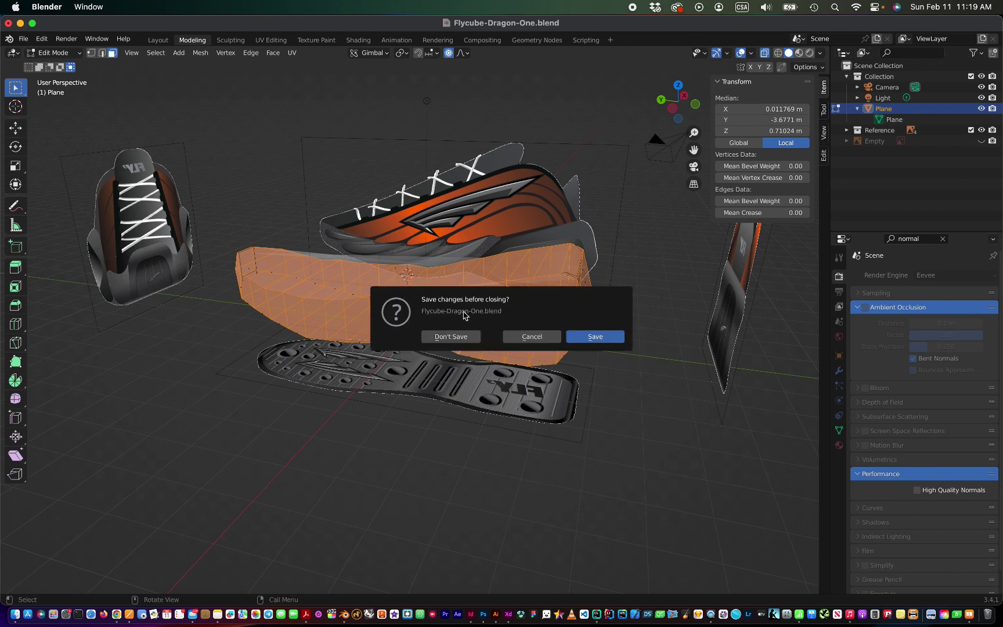
pyautogui.click(532, 337)
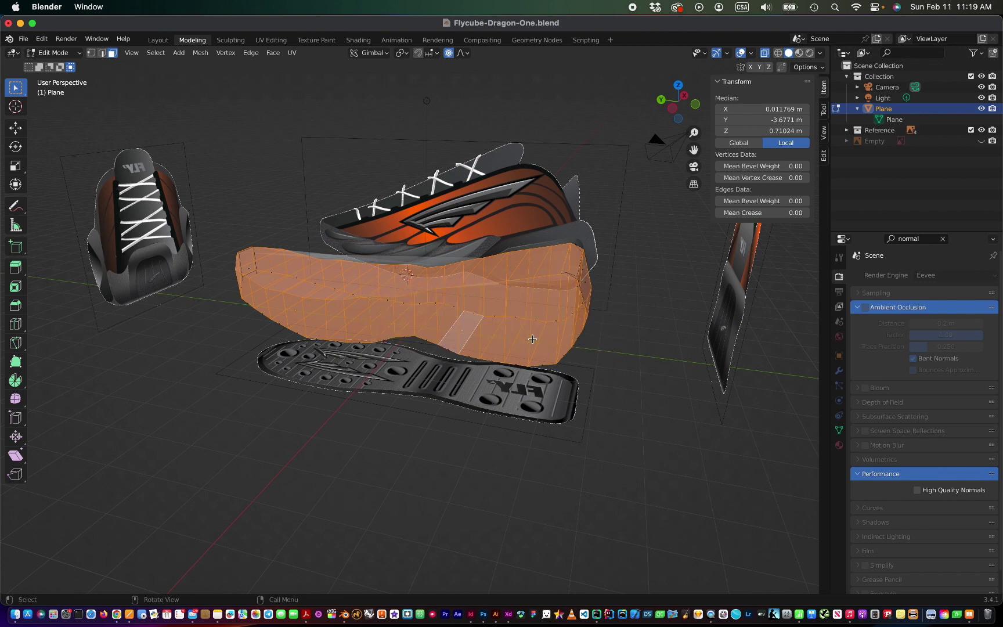
pyautogui.press('i')
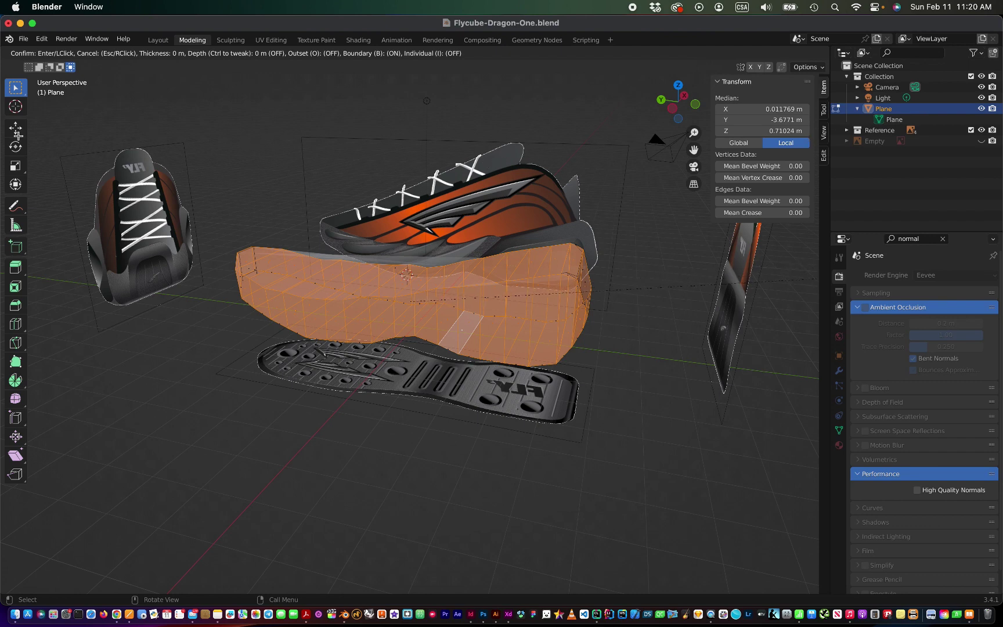
# Step: Confirm the inset and hide the orange Plane mesh via its Outliner eye icon
pyautogui.click(351, 146)
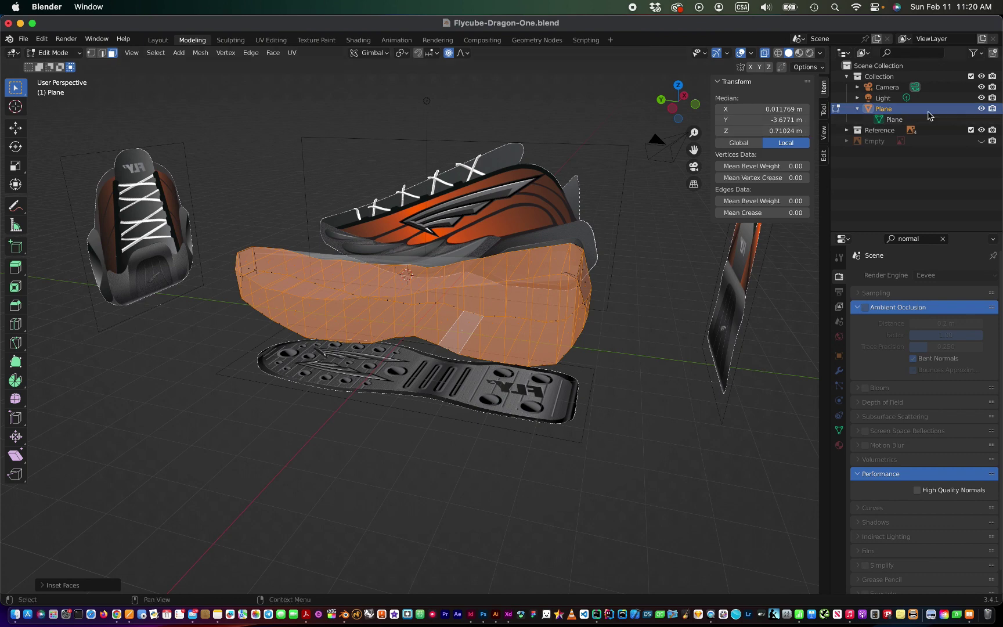
pyautogui.click(981, 108)
pyautogui.click(981, 108)
pyautogui.click(858, 108)
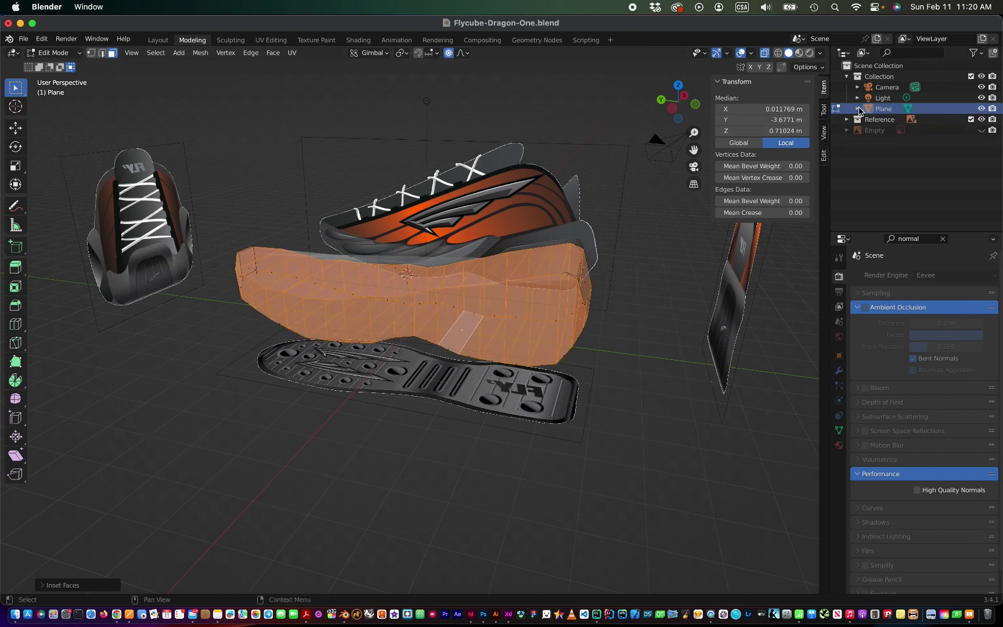
pyautogui.click(981, 108)
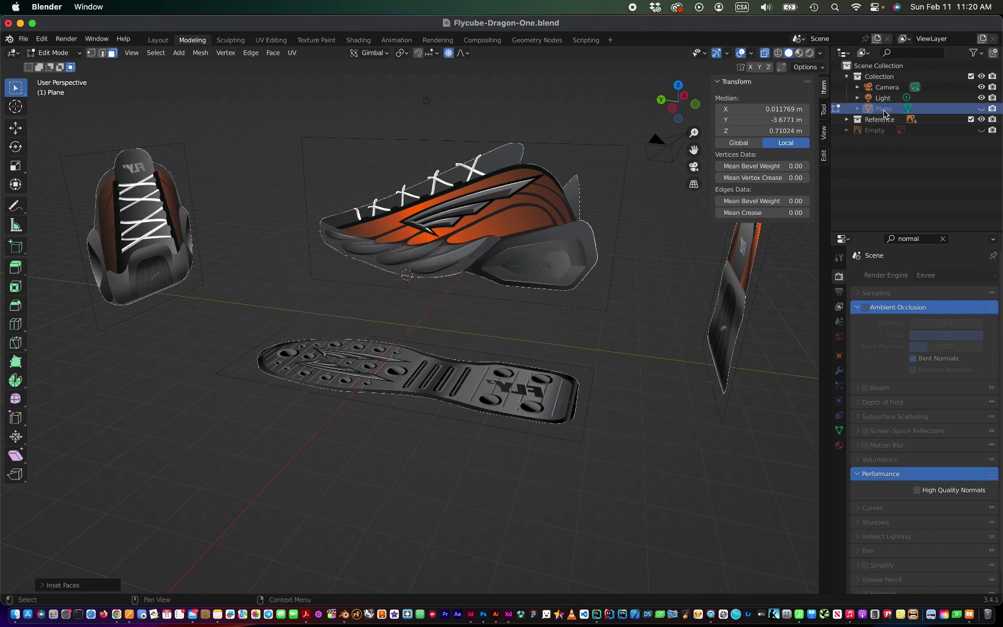
# Step: Rename Plane to 'Rough Sole Not Good', correcting the capitalisation typos
pyautogui.doubleClick(883, 110)
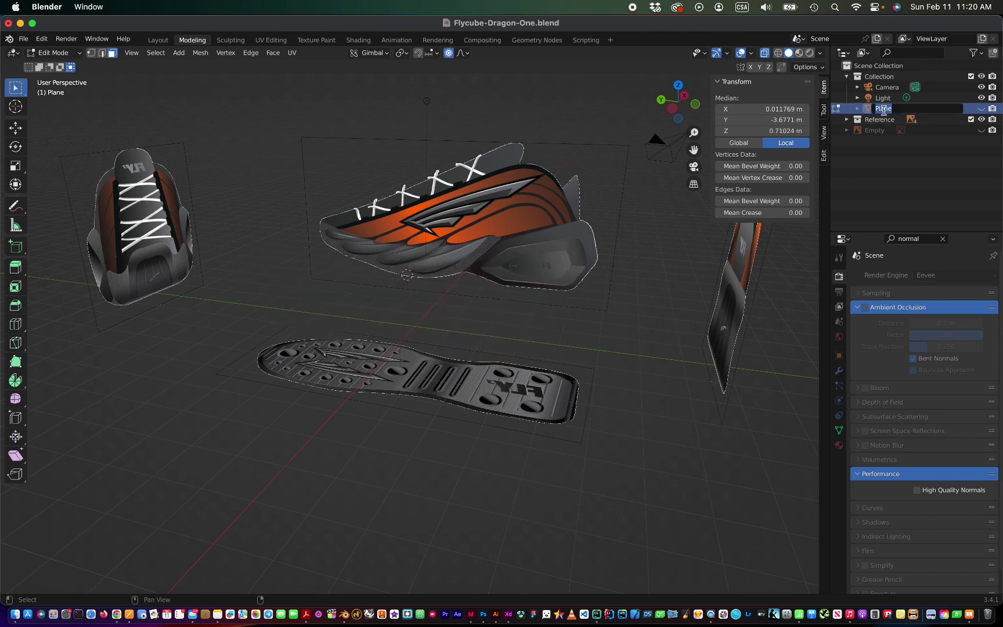
pyautogui.write('Ro')
pyautogui.write('ugh SOle ')
pyautogui.write('Not Good')
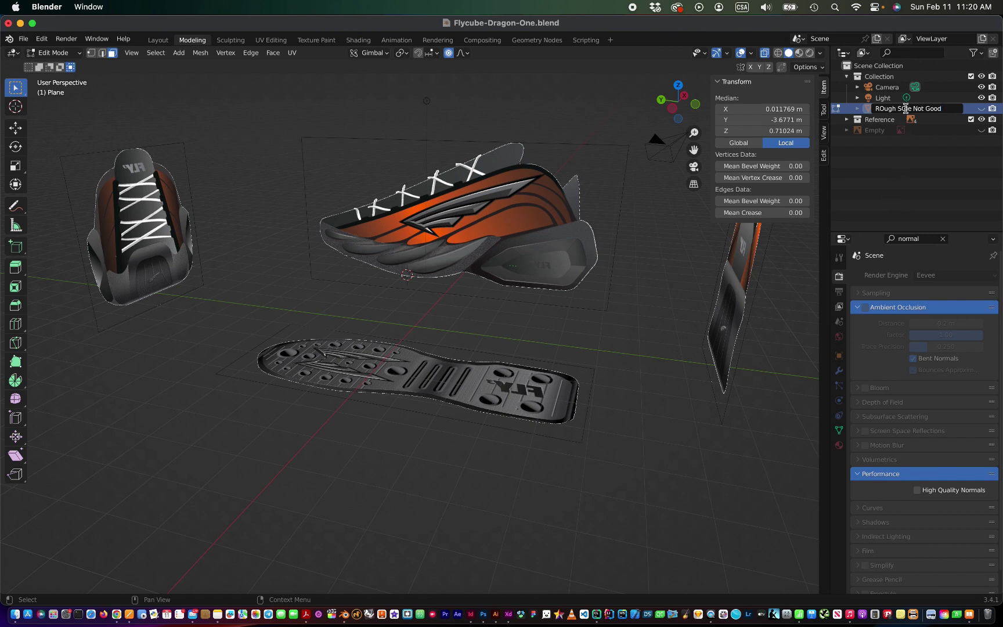
pyautogui.click(905, 108)
pyautogui.press('BackSpace')
pyautogui.write('oo')
pyautogui.click(883, 109)
pyautogui.press('BackSpace')
pyautogui.write('o')
pyautogui.press('Return')
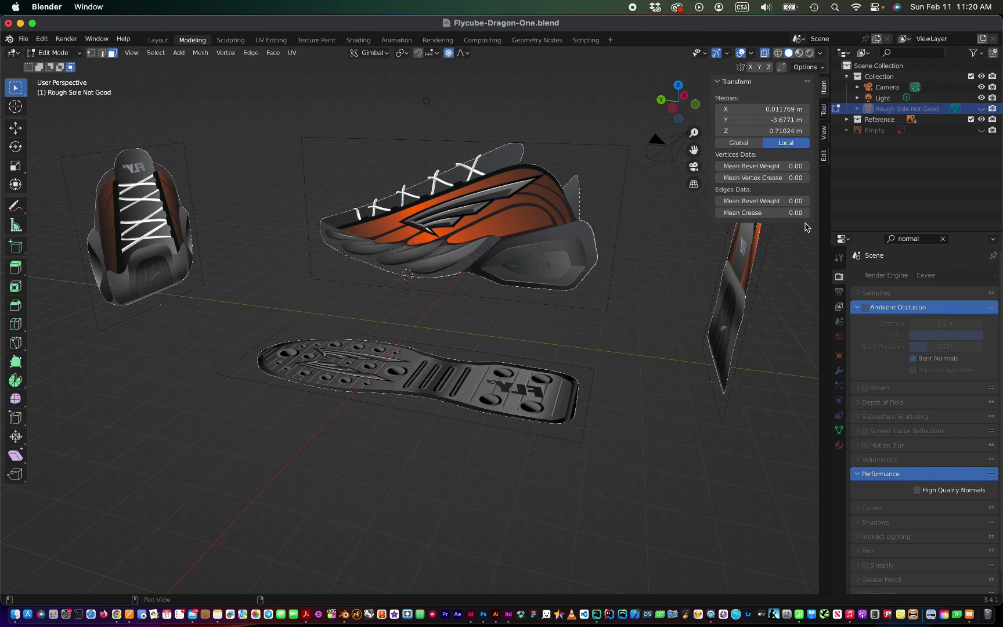
# Step: Switch to top view and add planes over the sole outline, then deselect everything
pyautogui.click(673, 109)
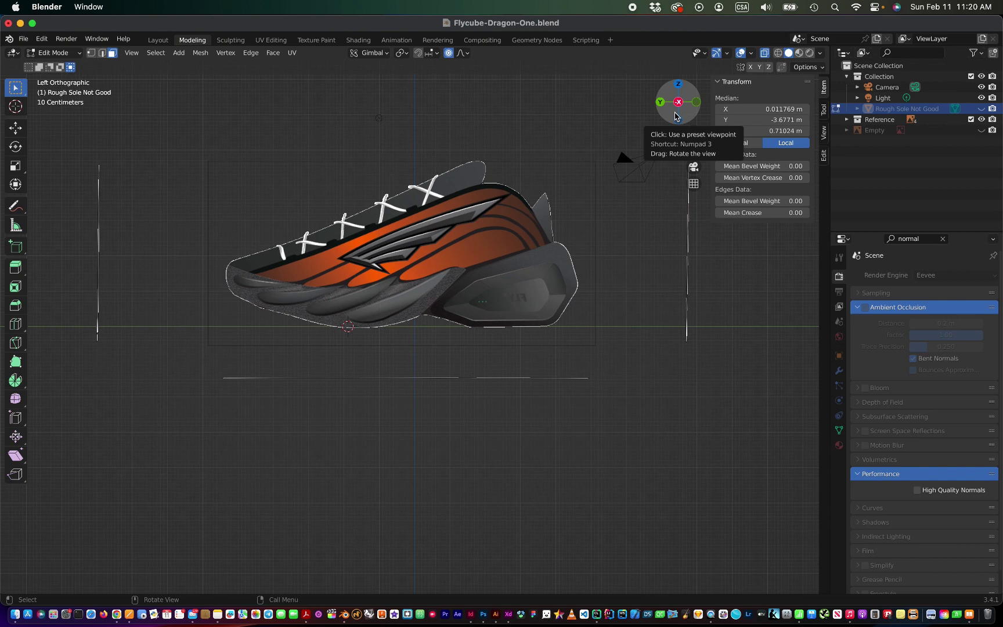
pyautogui.click(679, 86)
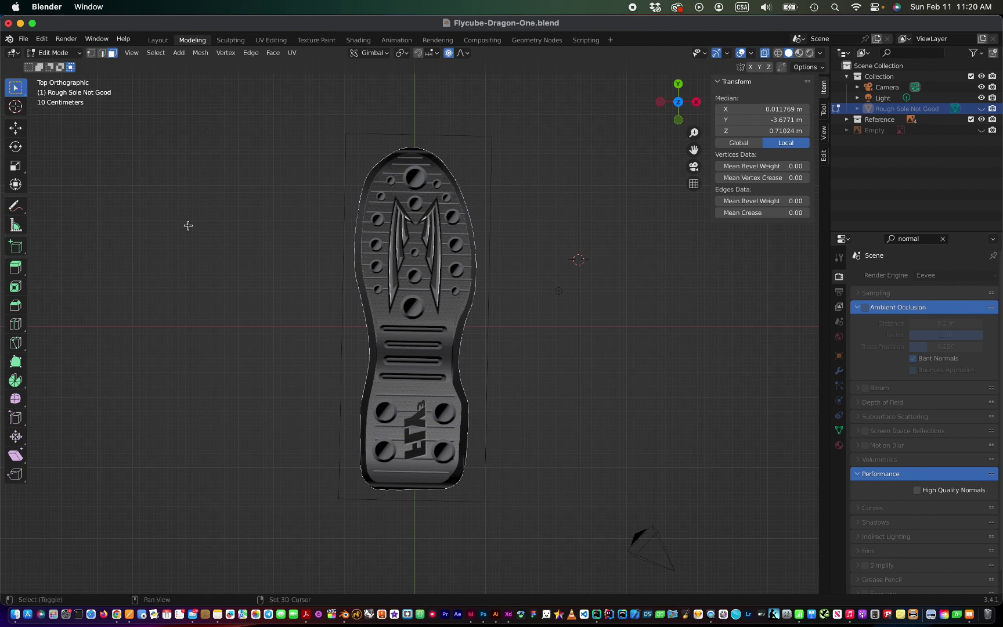
pyautogui.hotkey('shift', 'a')
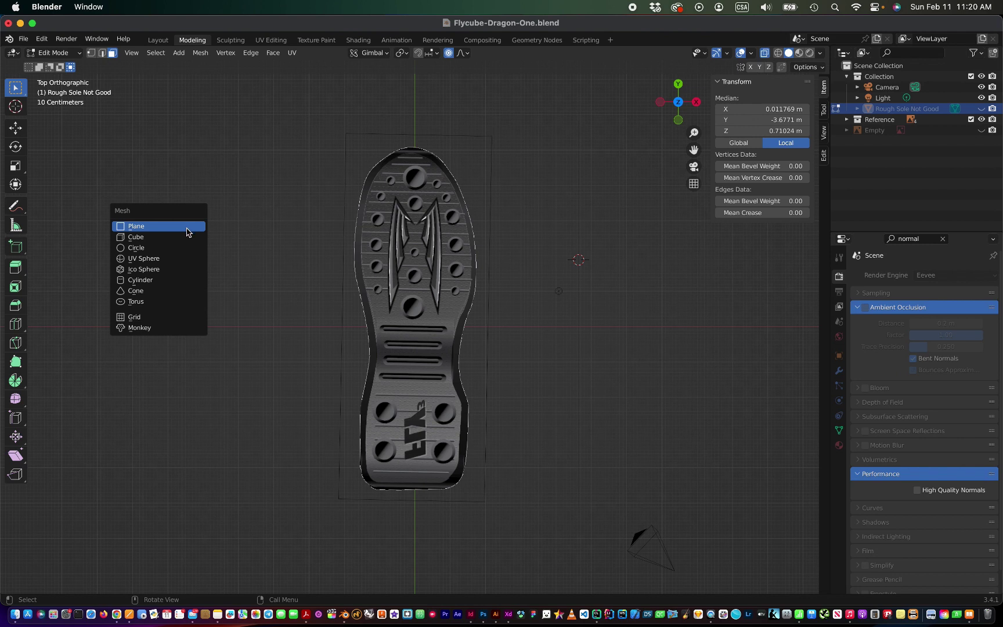
pyautogui.click(181, 224)
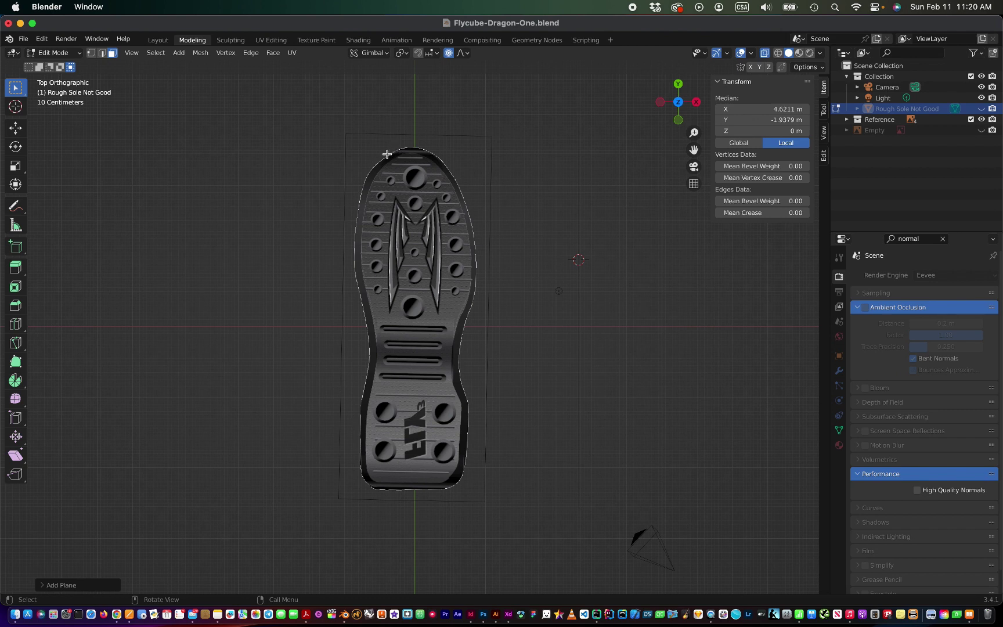
pyautogui.moveTo(387, 154); pyautogui.dragTo(439, 490)
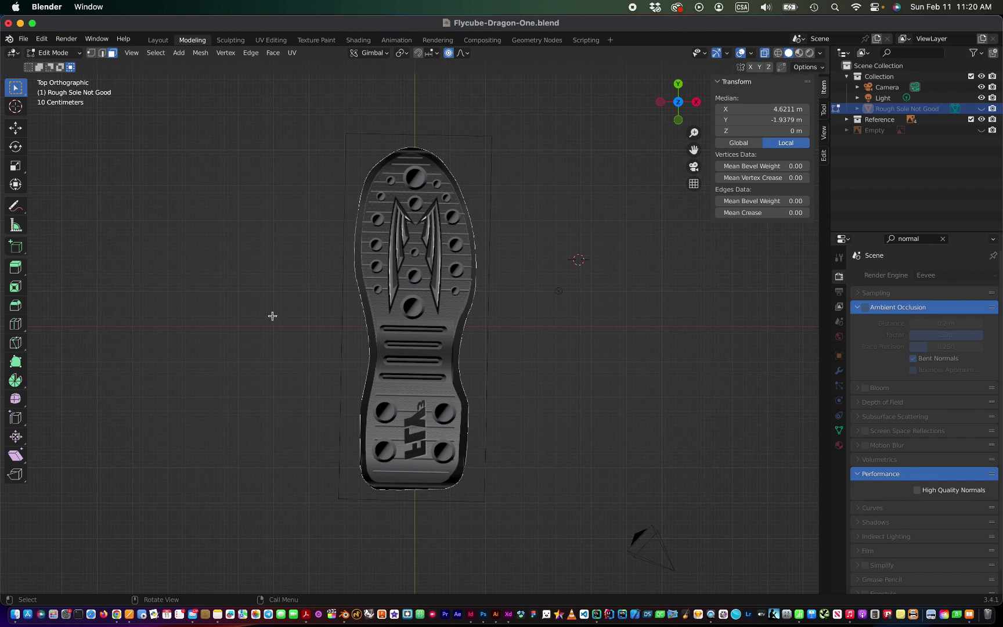
pyautogui.hotkey('shift', 'a')
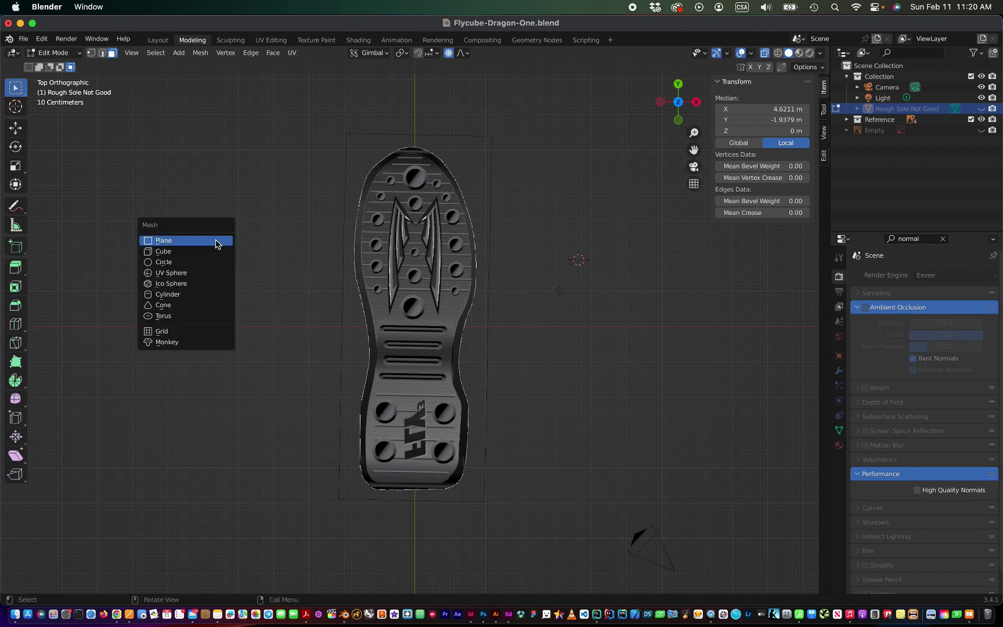
pyautogui.click(215, 240)
pyautogui.click(400, 222)
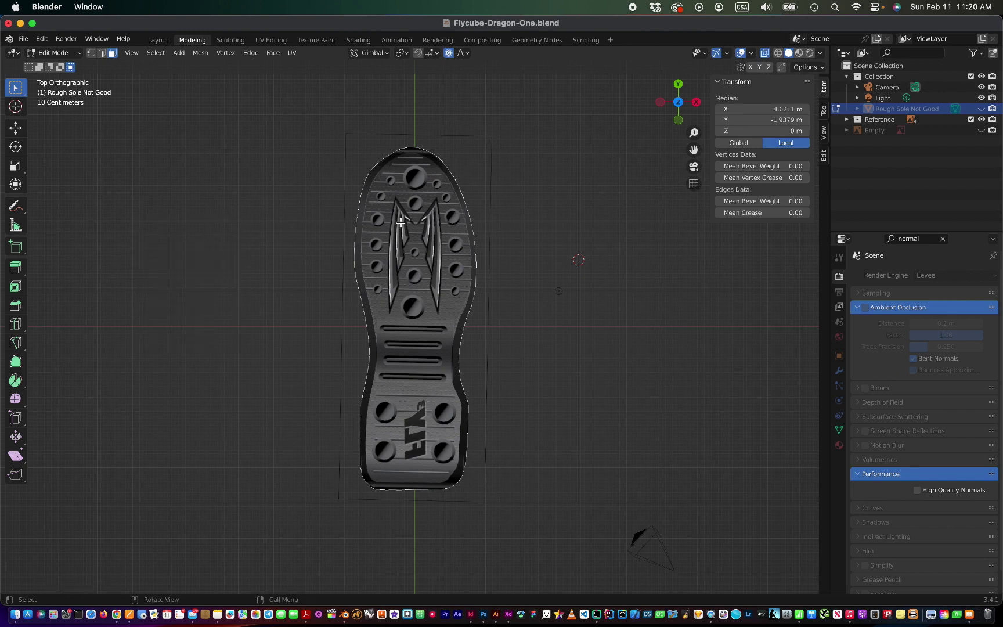
# Step: Check the sole from below, return to top view and add a new plane mesh
pyautogui.hscroll(-5, 400, 223)
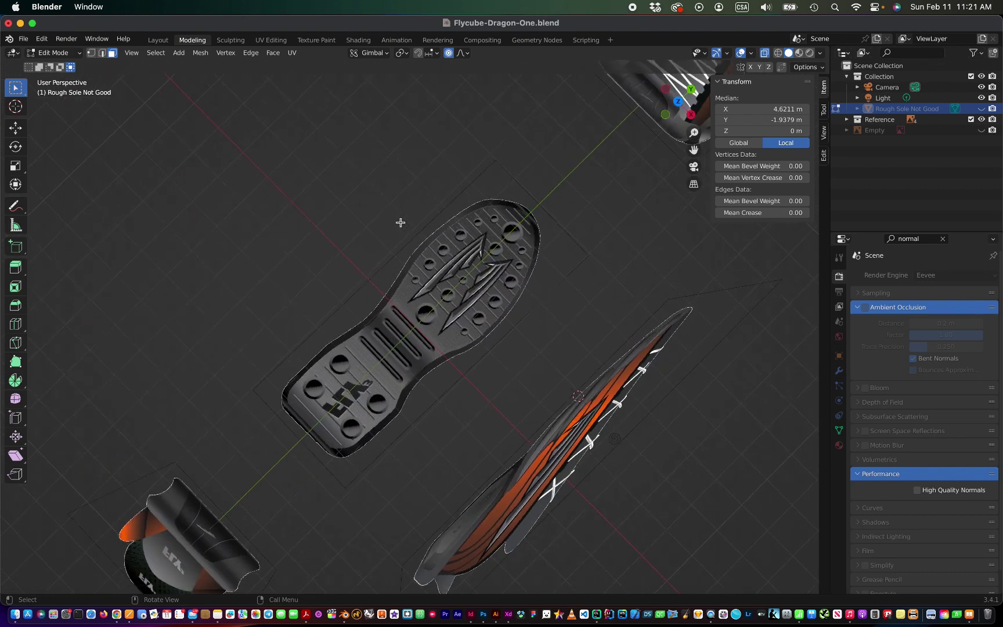
pyautogui.hscroll(4, 400, 222)
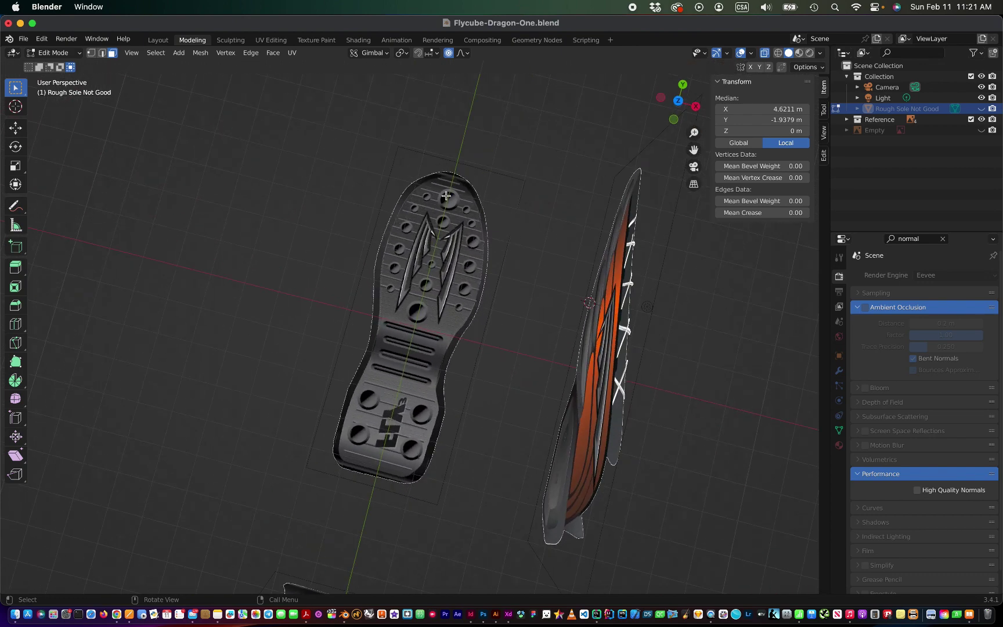
pyautogui.click(680, 106)
pyautogui.moveTo(680, 87); pyautogui.dragTo(636, 157)
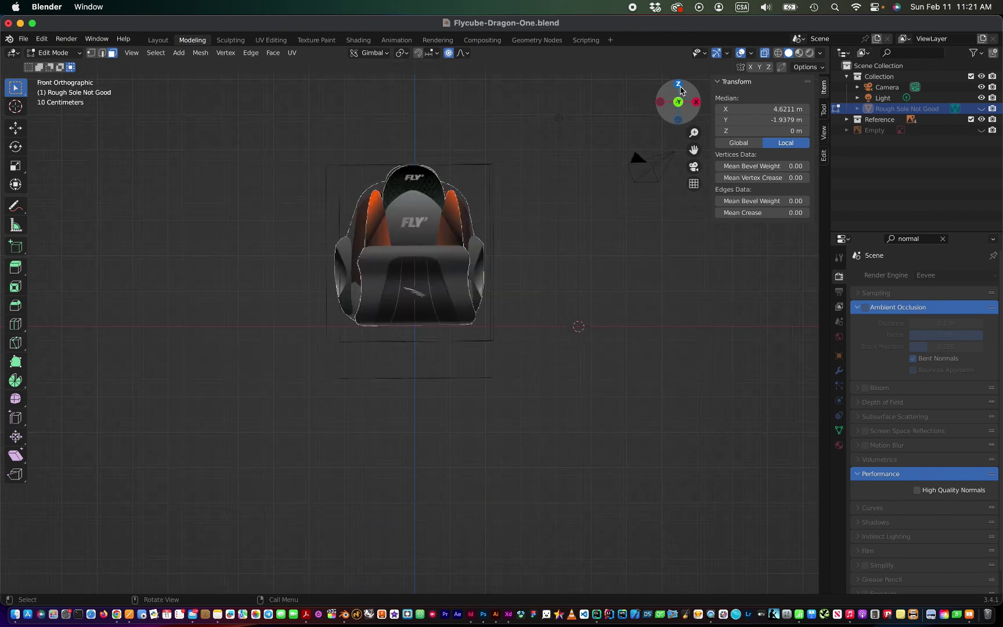
pyautogui.press('KP_7')
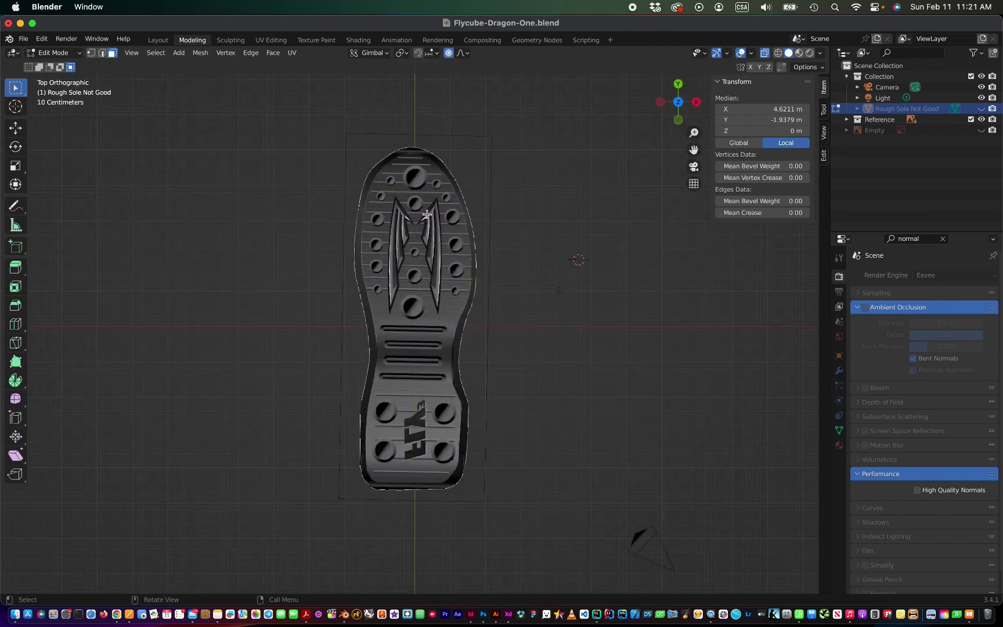
pyautogui.hotkey('shift', 'a')
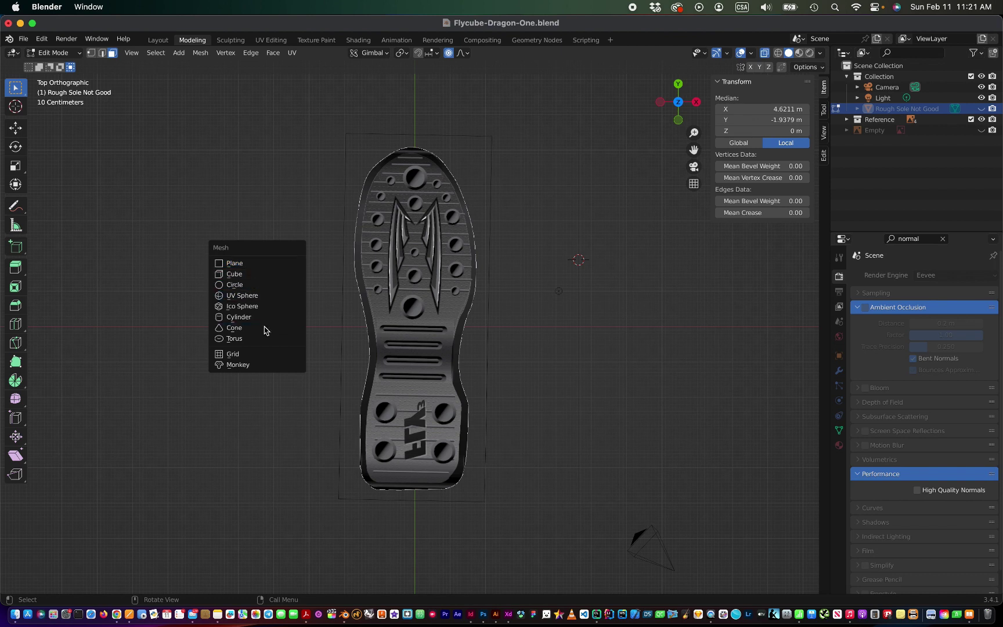
pyautogui.click(267, 264)
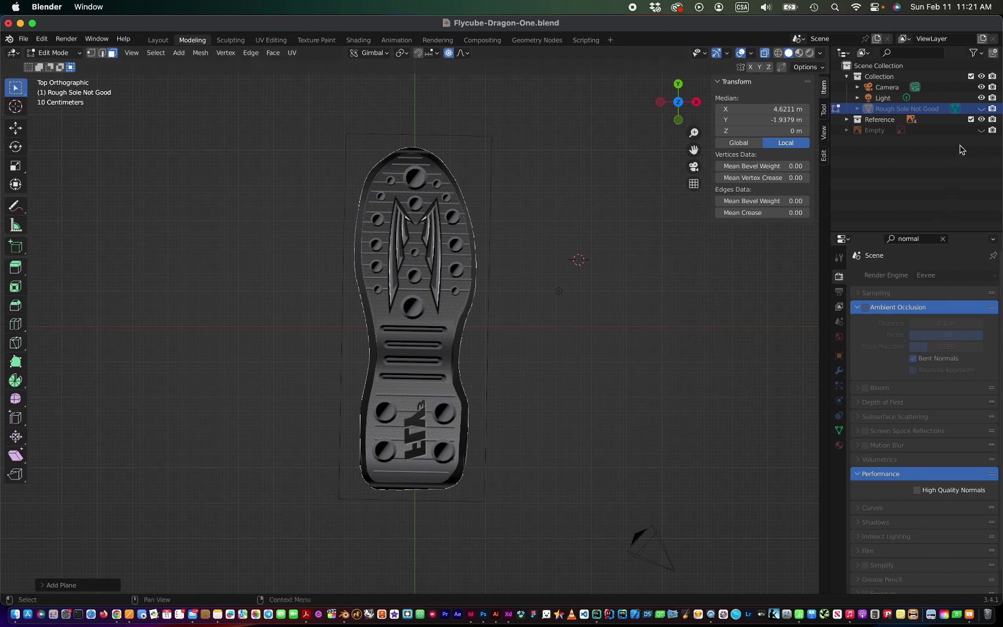
pyautogui.click(863, 53)
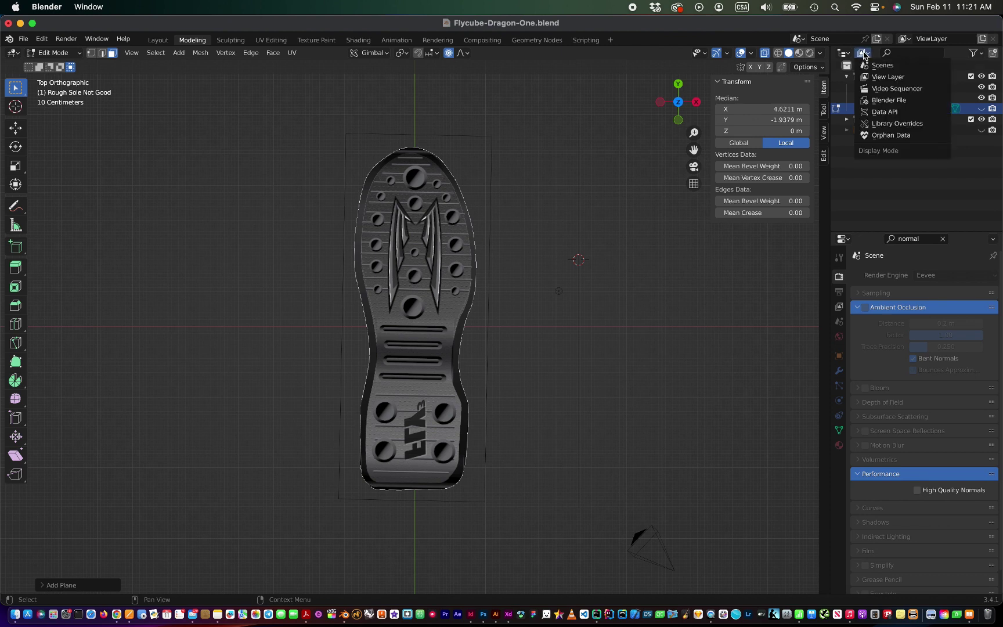
# Step: Browse the Outliner display and filter menus, then create the empty Collection 3
pyautogui.click(874, 77)
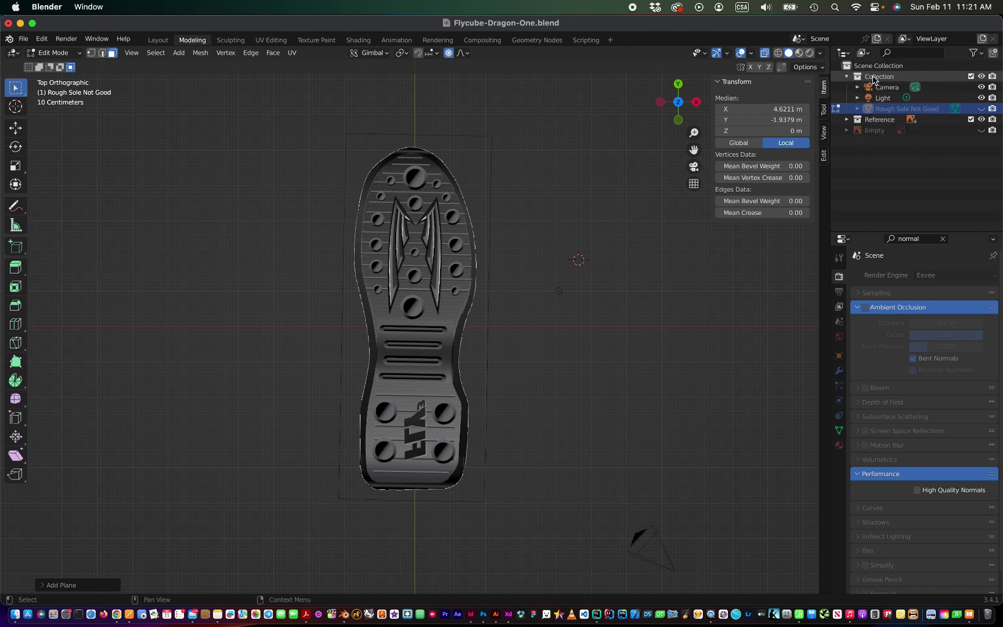
pyautogui.click(864, 52)
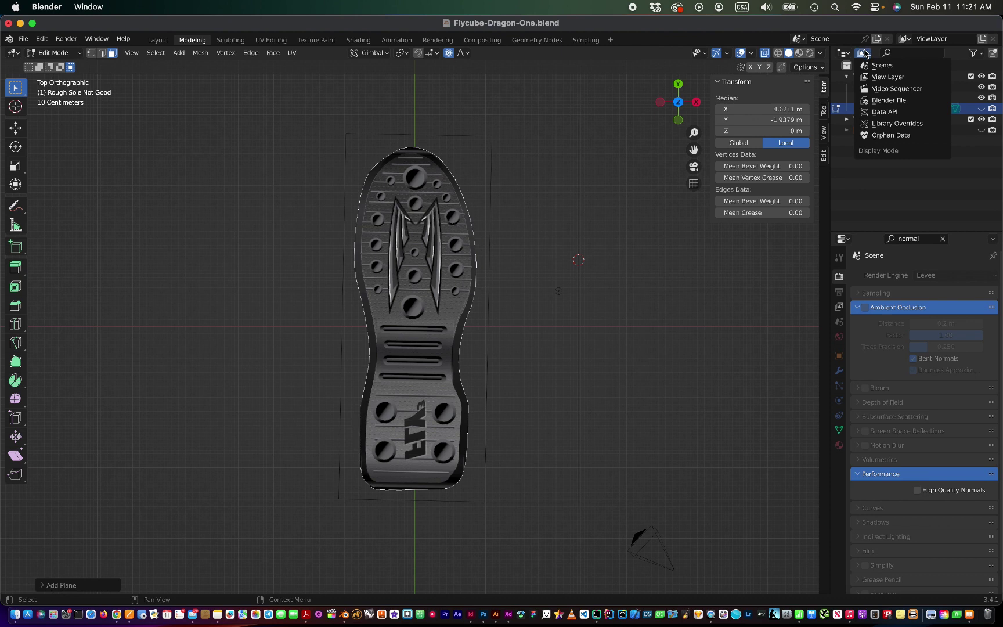
pyautogui.click(864, 54)
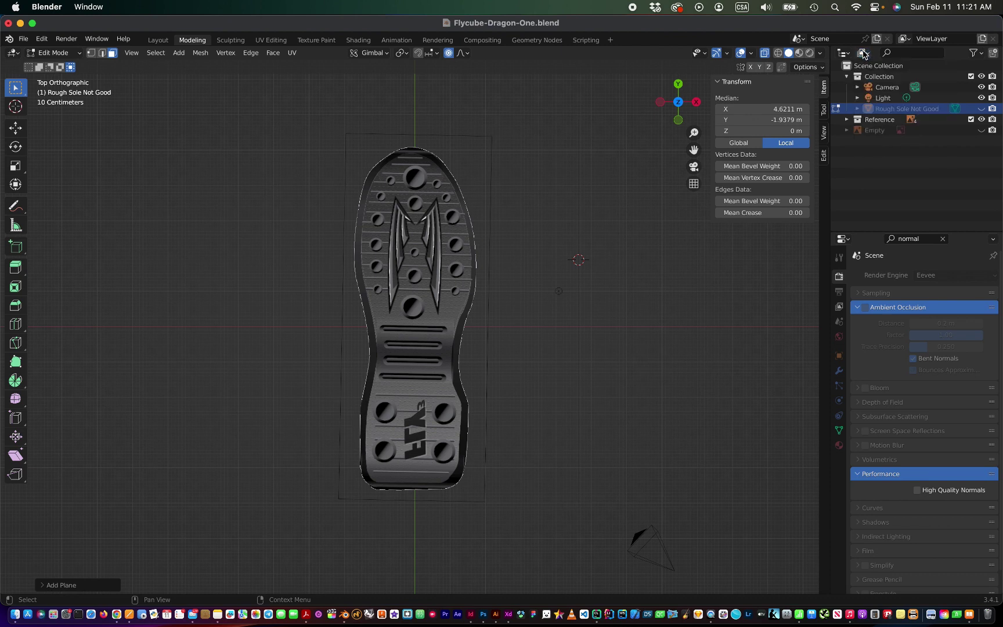
pyautogui.click(977, 54)
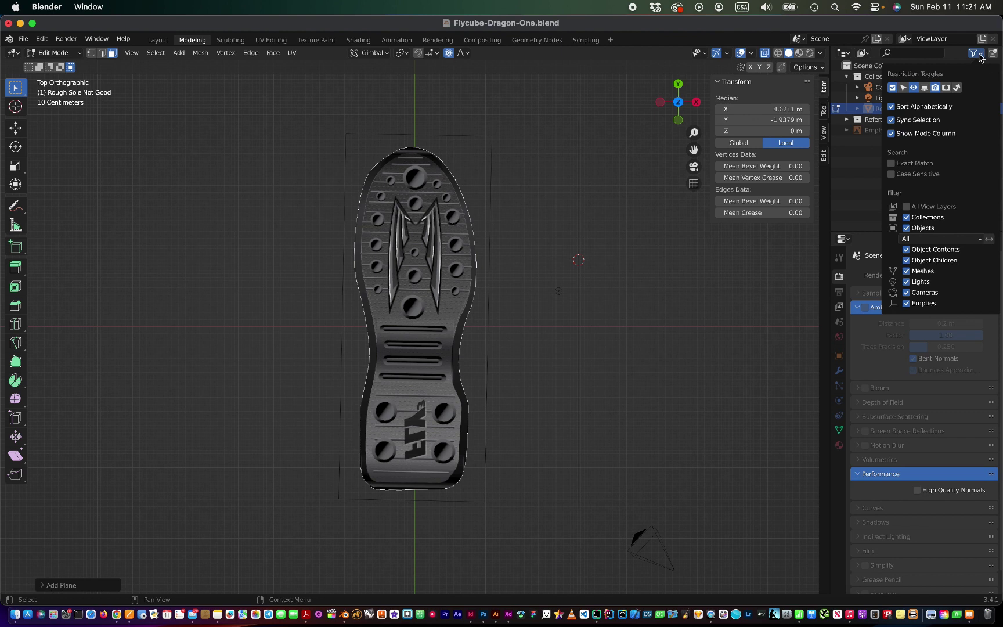
pyautogui.click(979, 56)
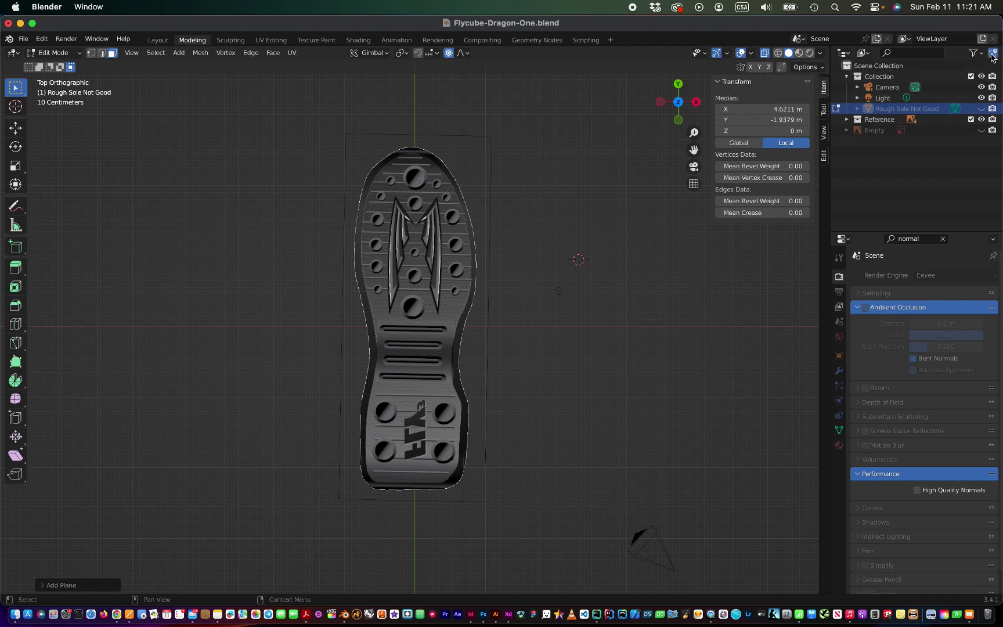
pyautogui.click(993, 54)
pyautogui.click(884, 130)
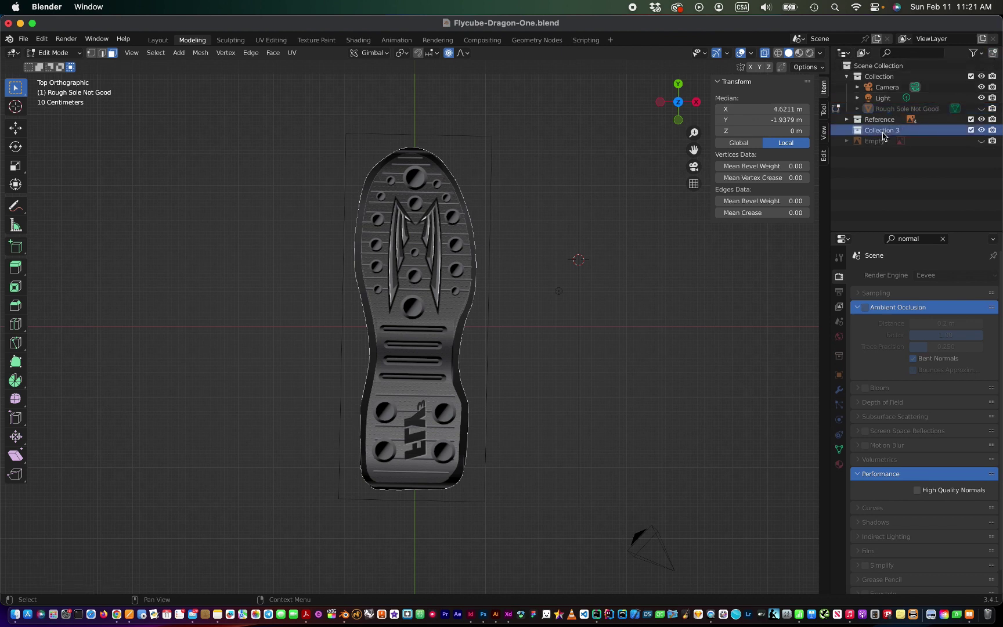
pyautogui.hotkey('shift', 'a')
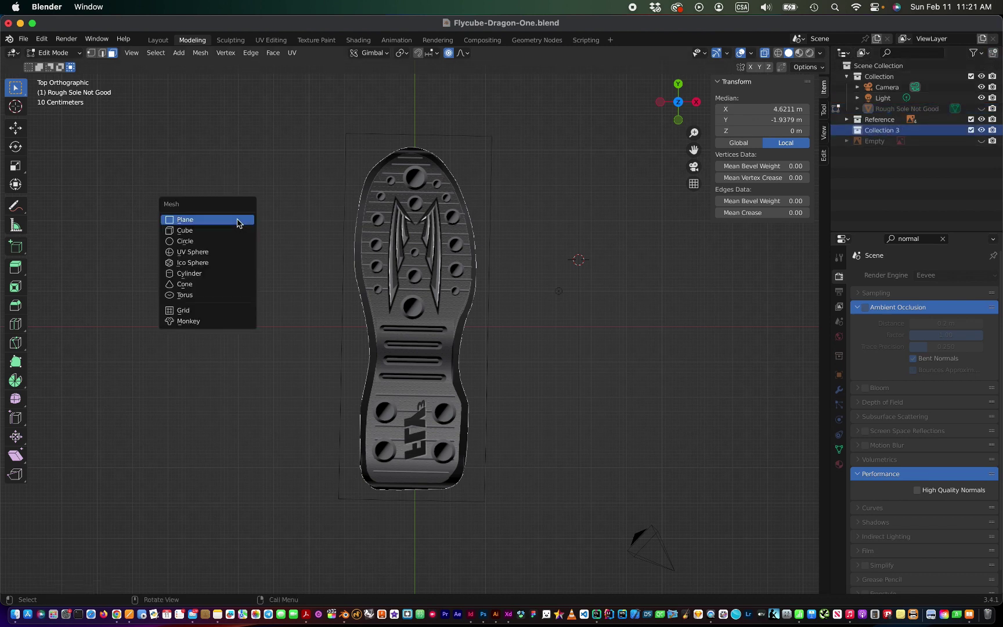
pyautogui.press('Escape')
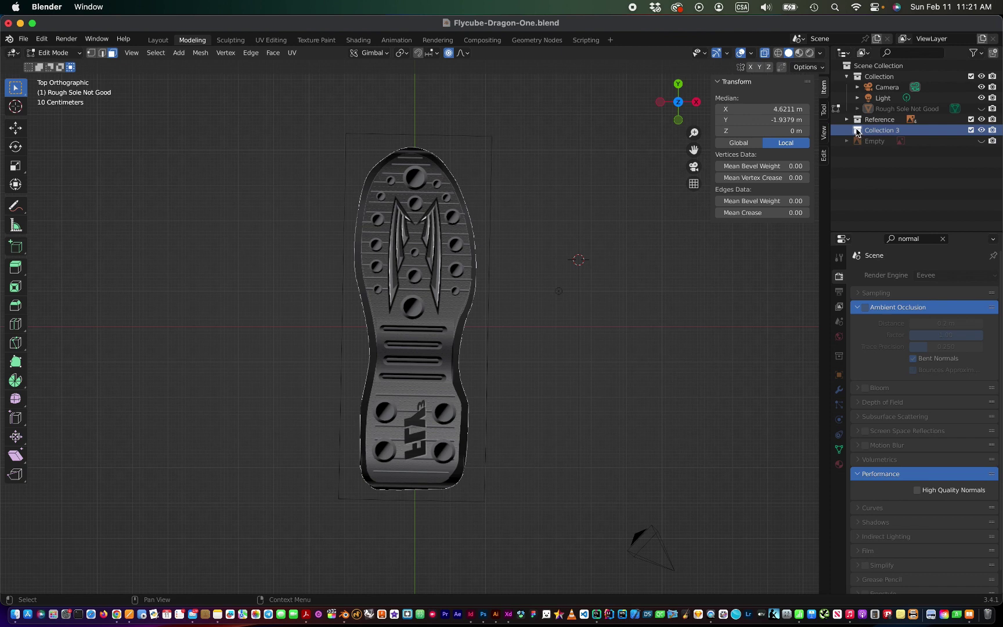
pyautogui.rightClick(878, 183)
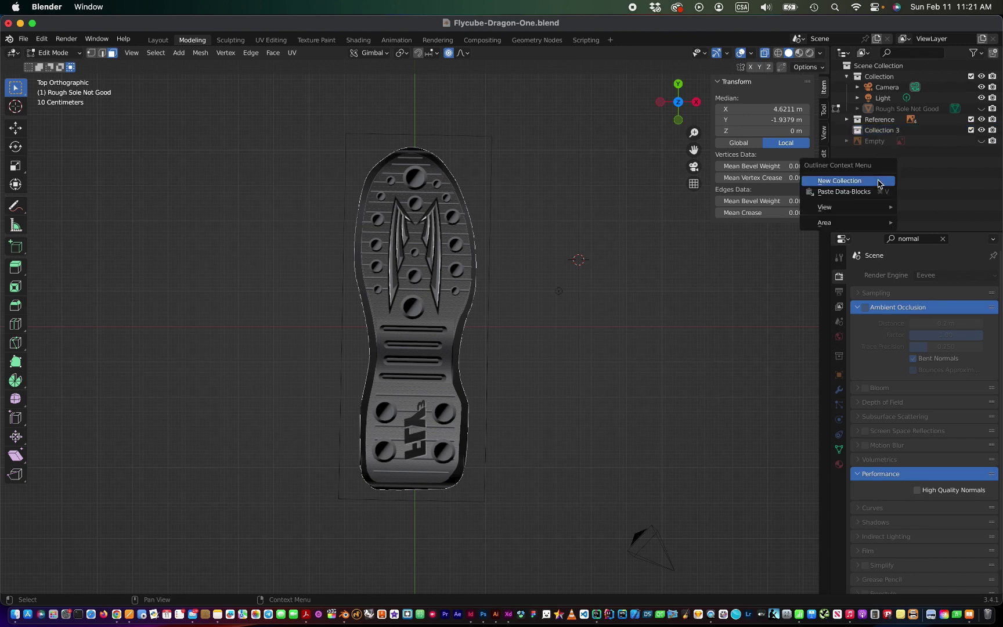
pyautogui.click(878, 183)
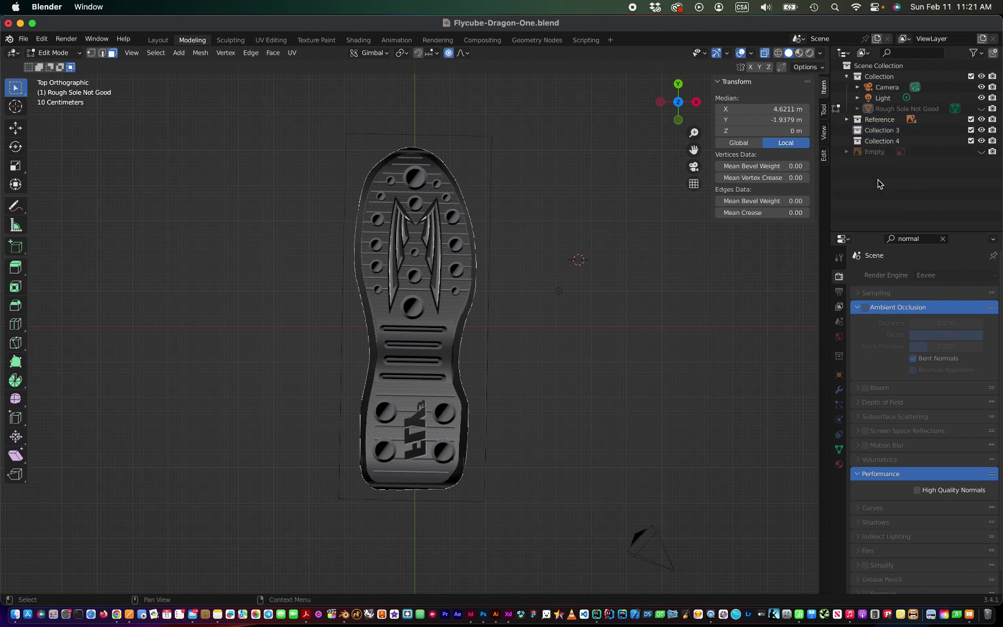
pyautogui.click(876, 140)
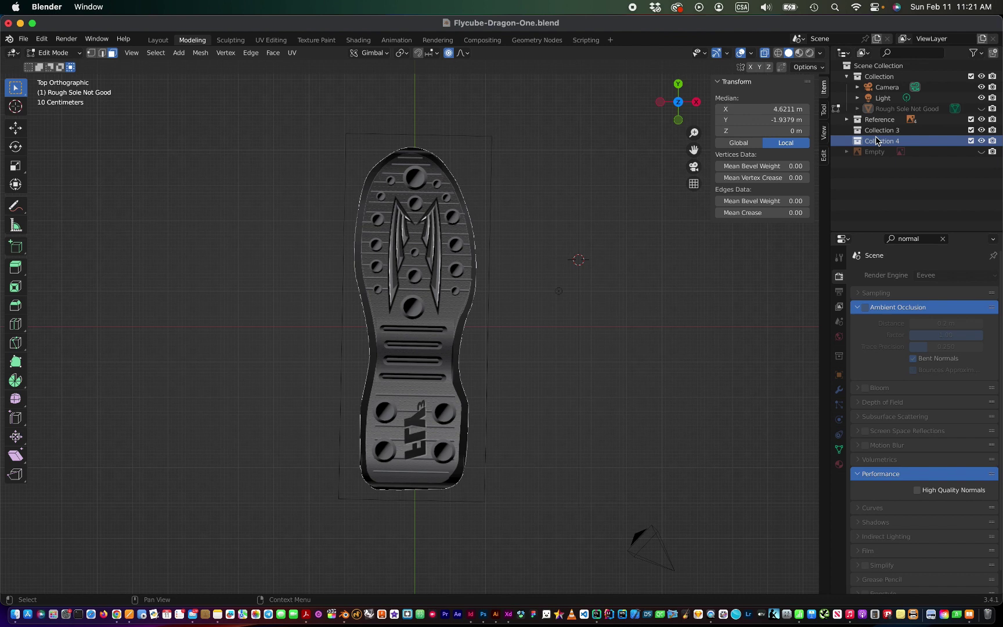
pyautogui.rightClick(859, 143)
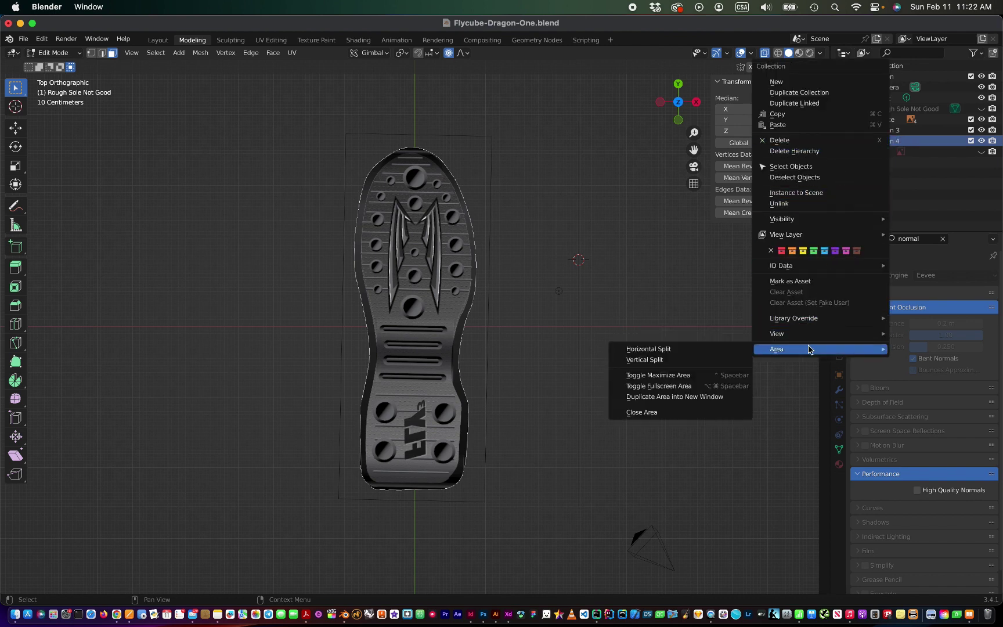
pyautogui.click(806, 152)
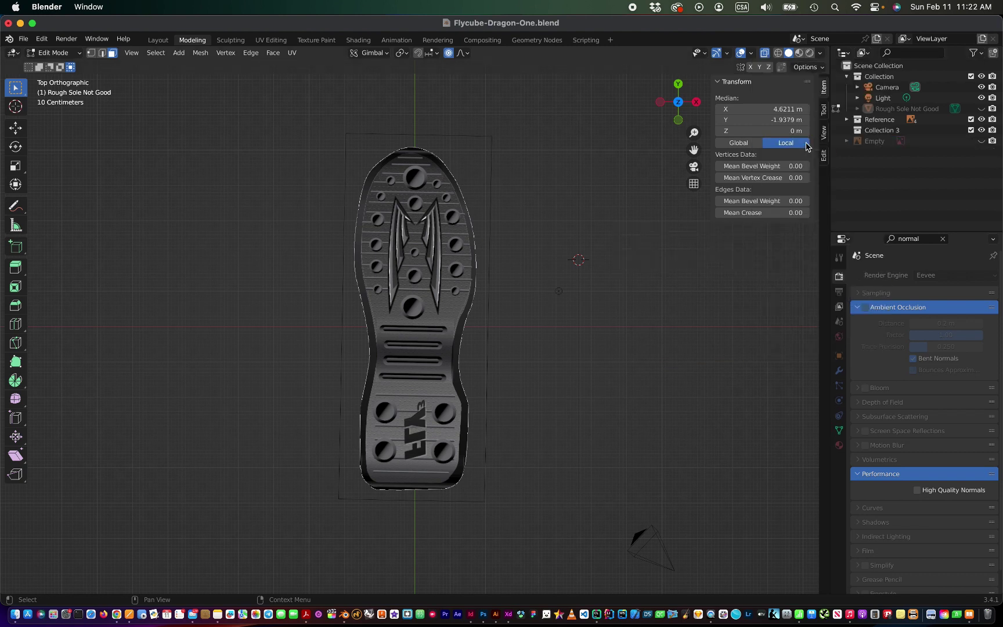
pyautogui.click(867, 132)
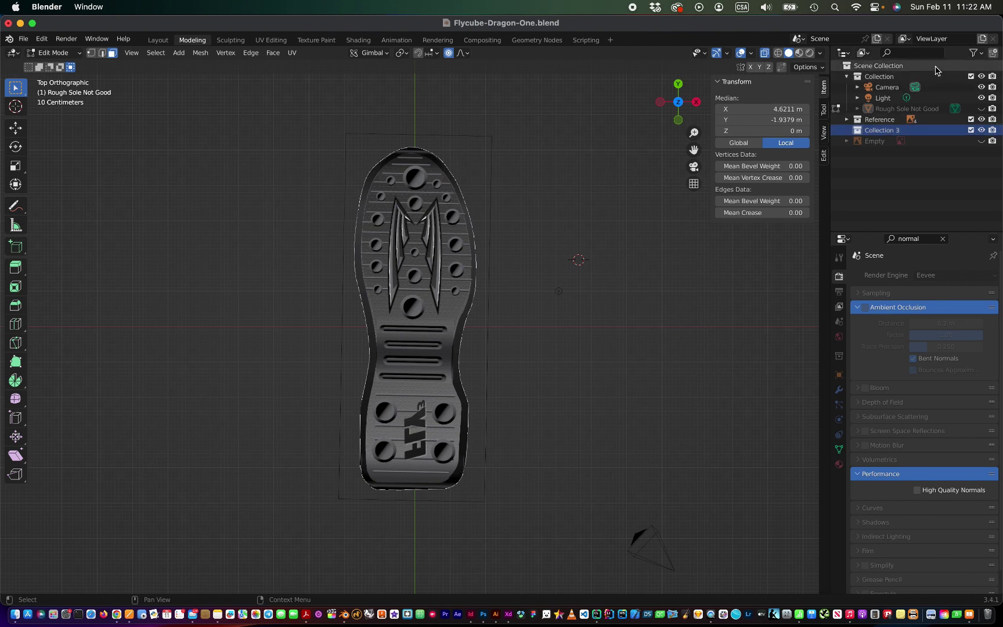
# Step: Add and activate a new view layer, ViewLayer_001, from the Outliner header
pyautogui.click(847, 53)
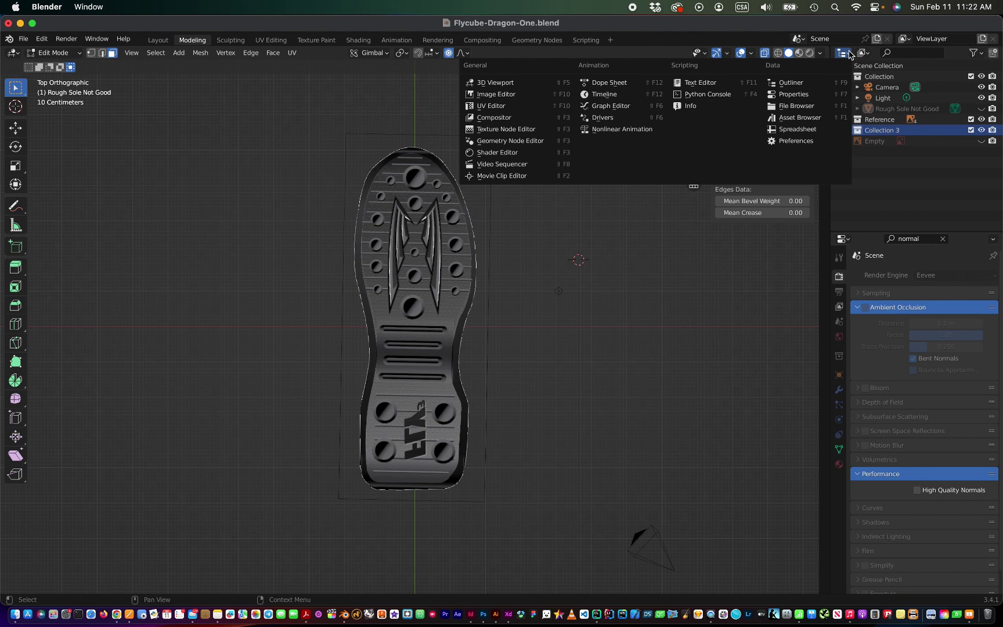
pyautogui.click(849, 53)
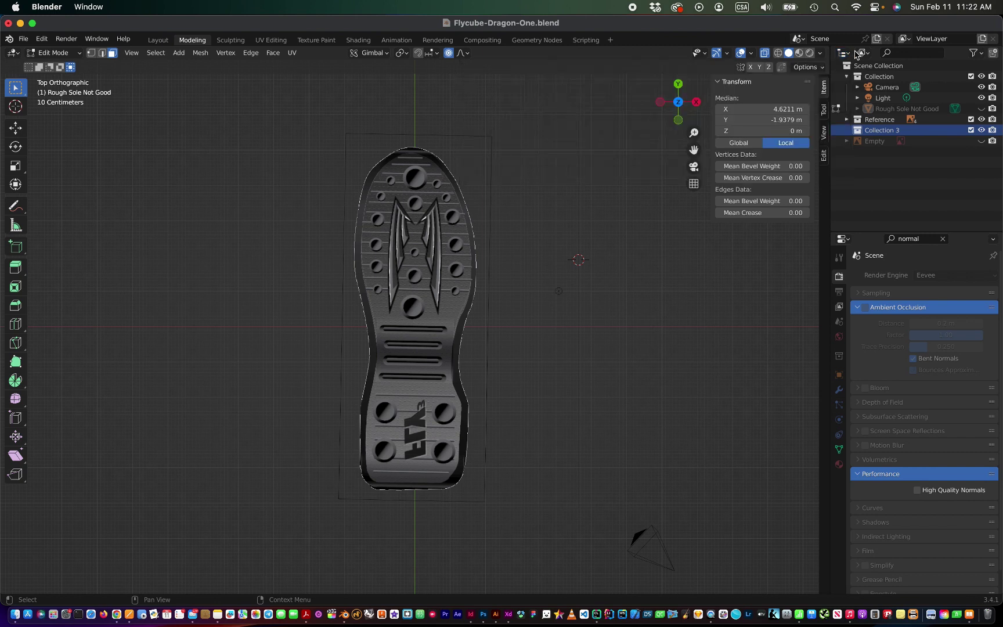
pyautogui.click(863, 53)
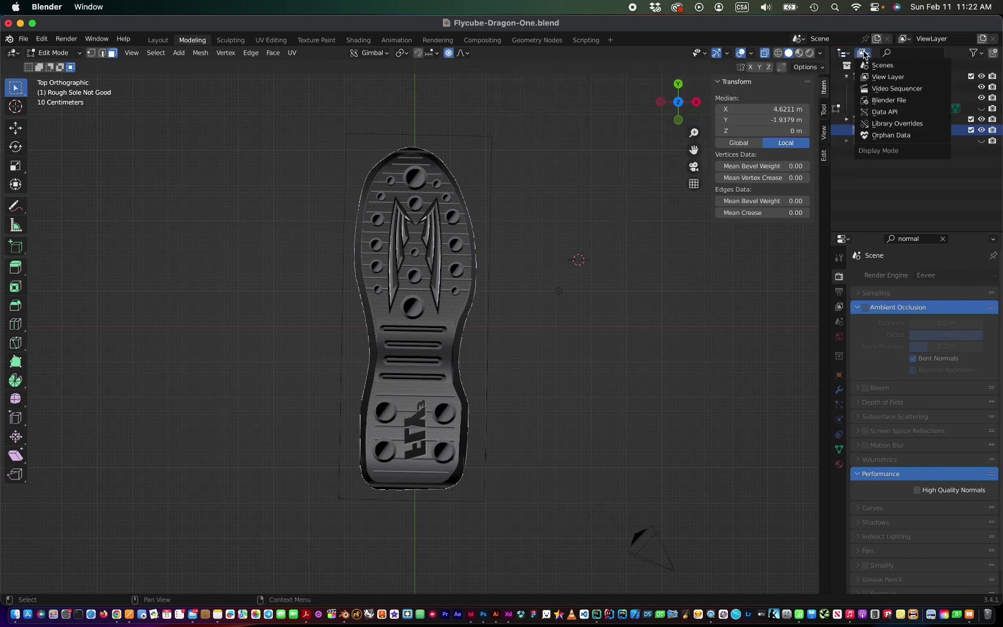
pyautogui.click(863, 53)
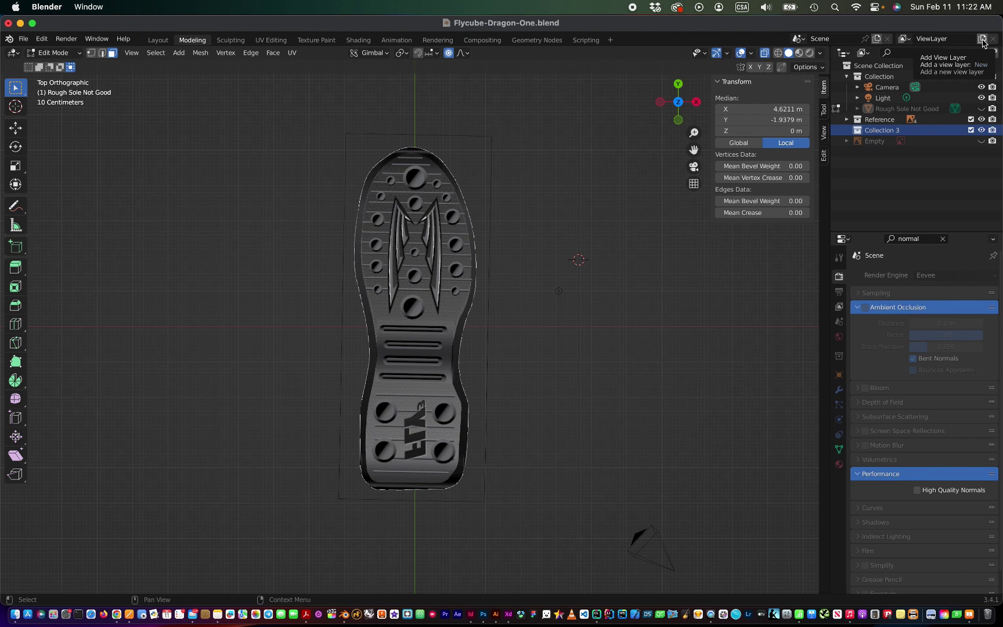
pyautogui.click(982, 42)
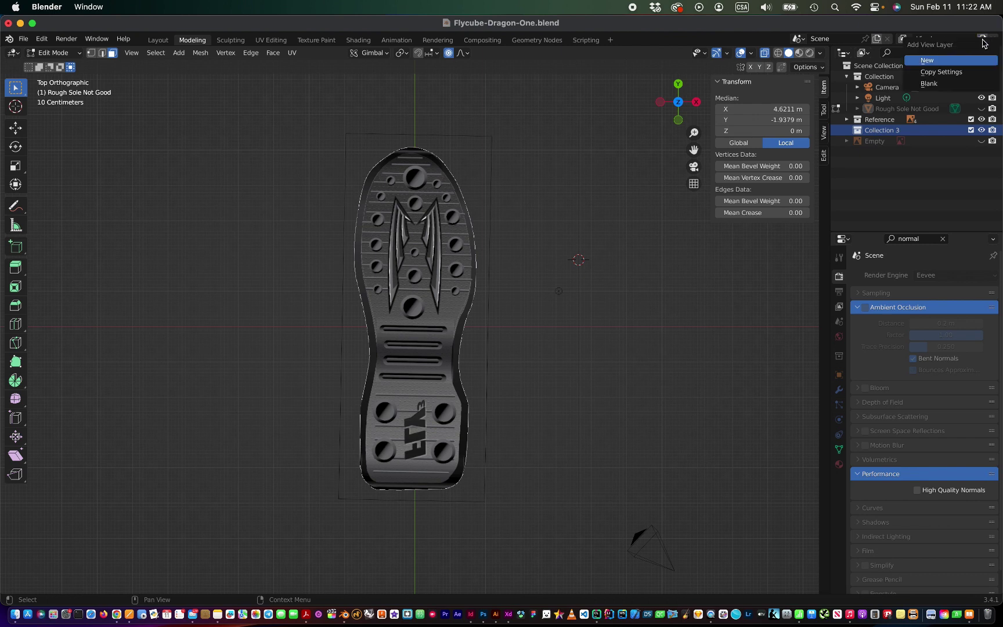
pyautogui.click(954, 62)
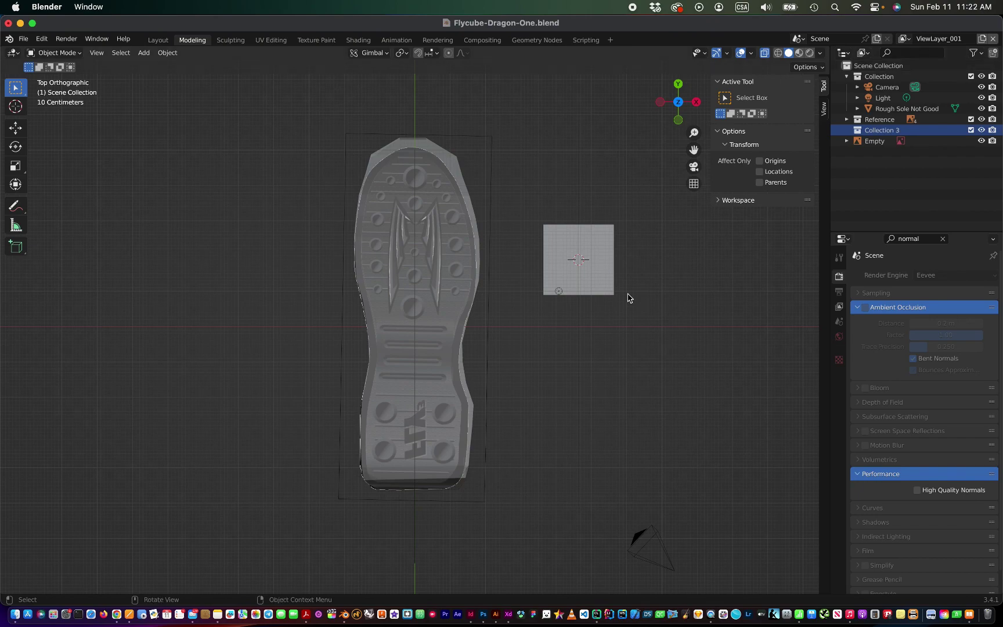
# Step: Orbit into perspective, toggle Rough Sole Not Good's visibility off and on, and select it
pyautogui.moveTo(630, 297); pyautogui.dragTo(608, 303, button='middle')
pyautogui.scroll(-5, 608, 304)
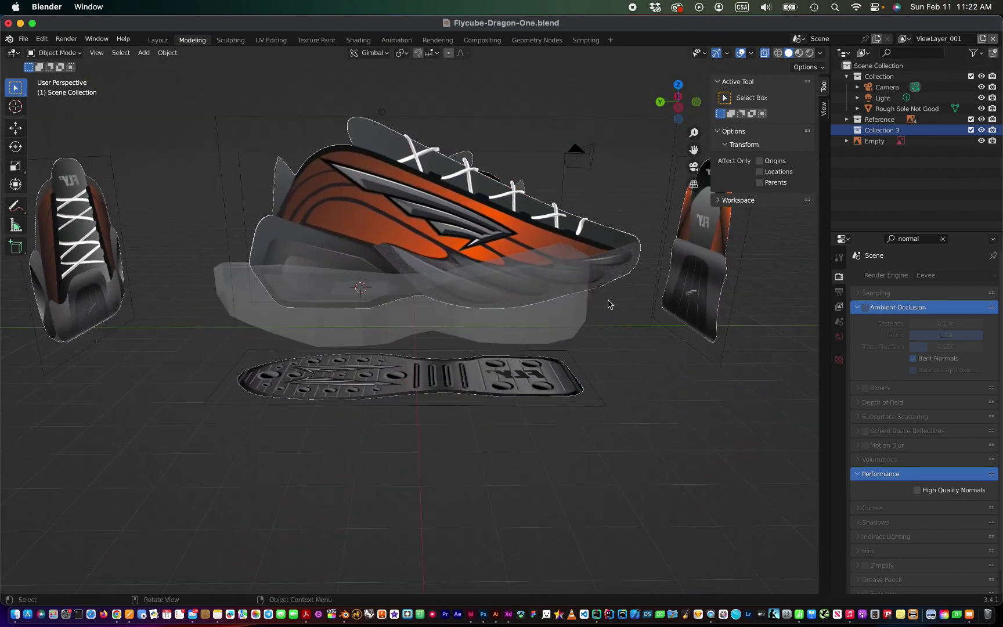
pyautogui.scroll(-5, 608, 304)
pyautogui.scroll(-5, 608, 304)
pyautogui.hscroll(-5, 608, 304)
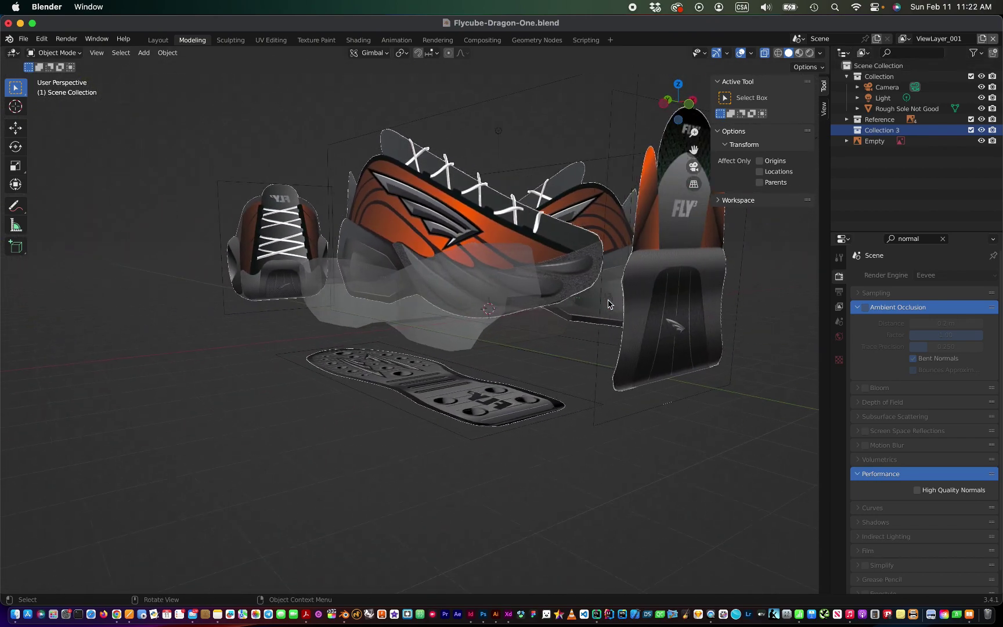
pyautogui.hscroll(-5, 607, 304)
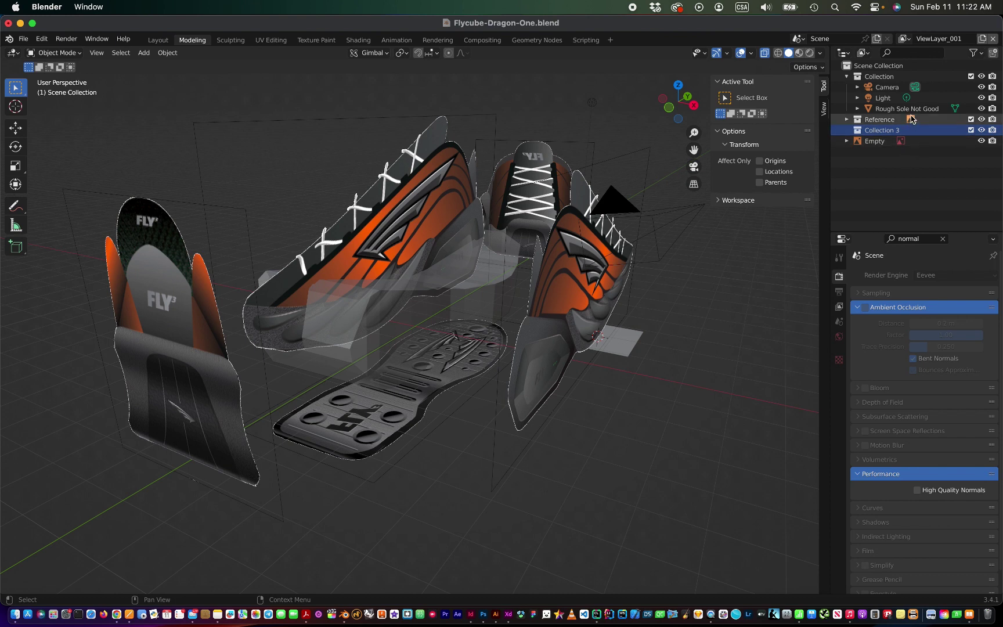
pyautogui.click(981, 109)
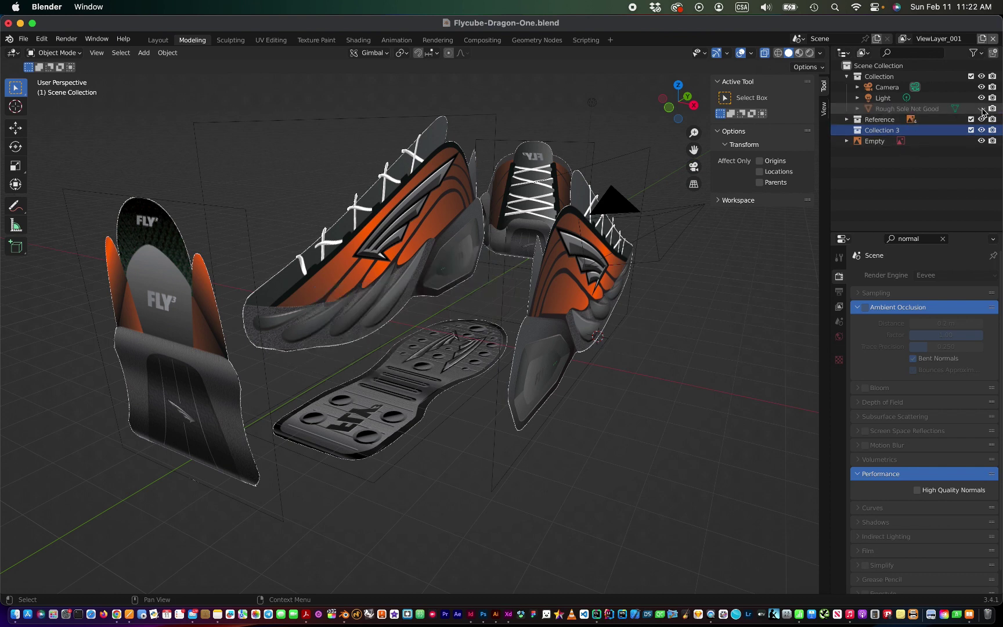
pyautogui.click(981, 109)
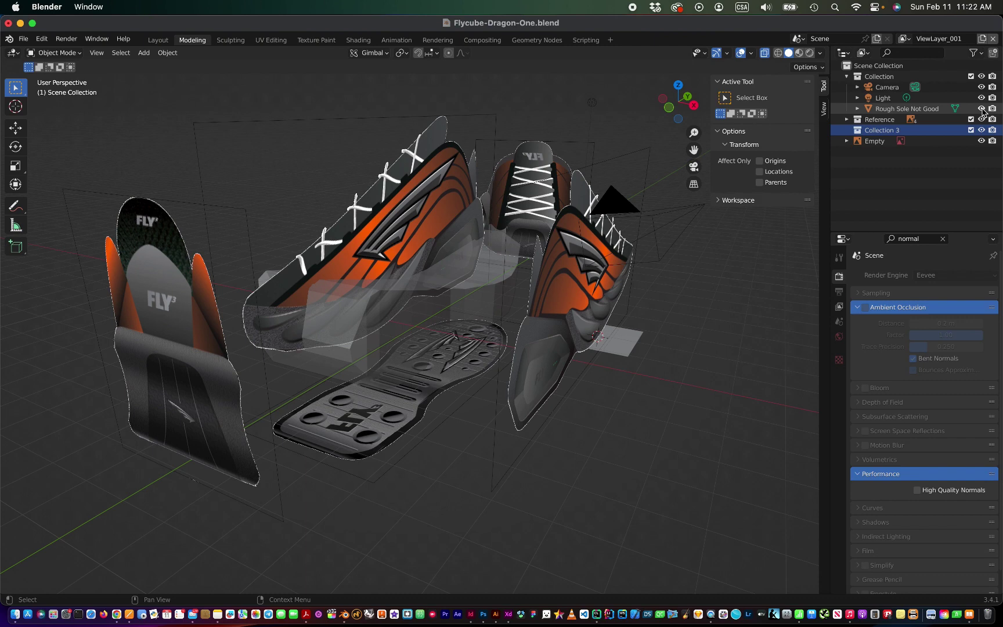
pyautogui.click(625, 337)
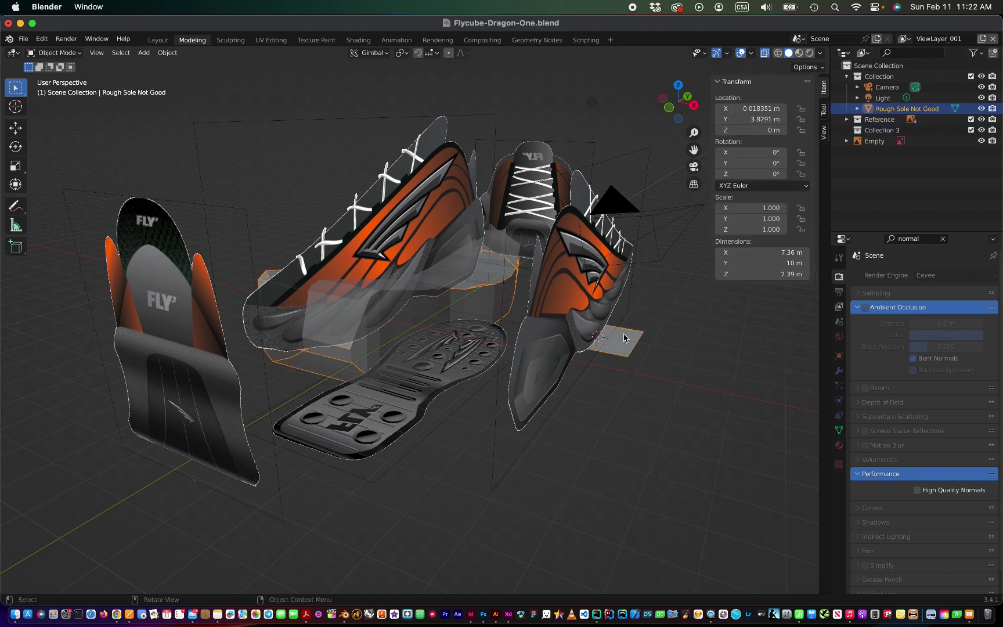
# Step: Enter Edit Mode on Rough Sole Not Good, deselect all, hide it, and view from top
pyautogui.click(65, 53)
pyautogui.click(65, 77)
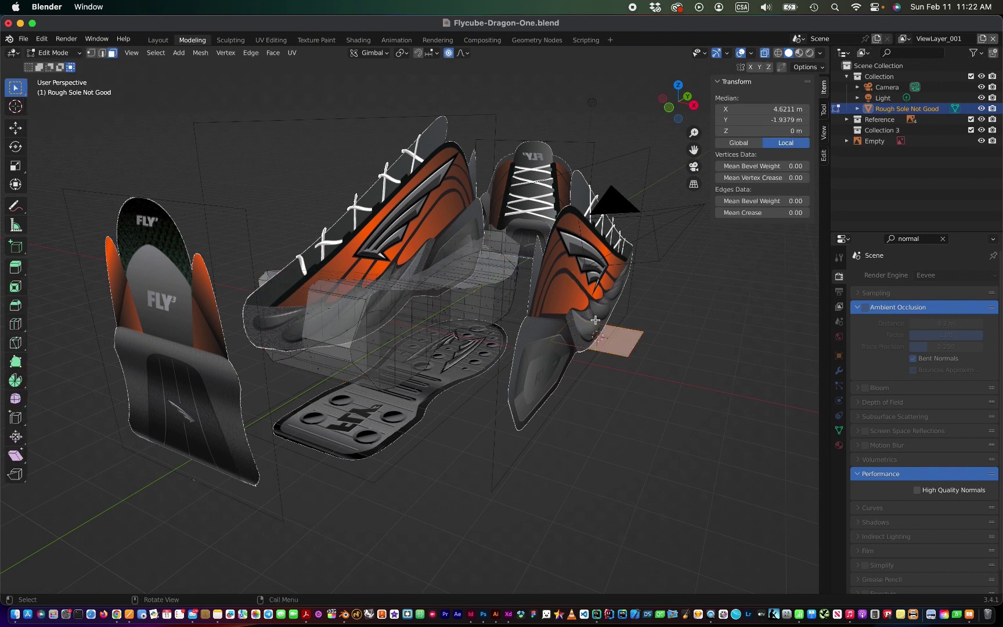
pyautogui.hotkey('alt', 'a')
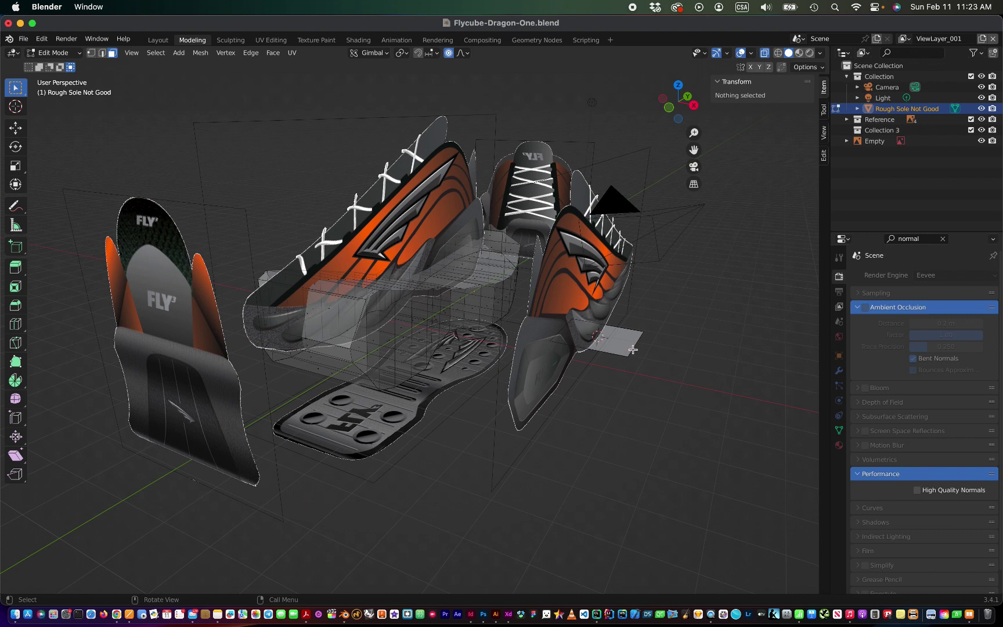
pyautogui.rightClick(622, 344)
pyautogui.click(981, 108)
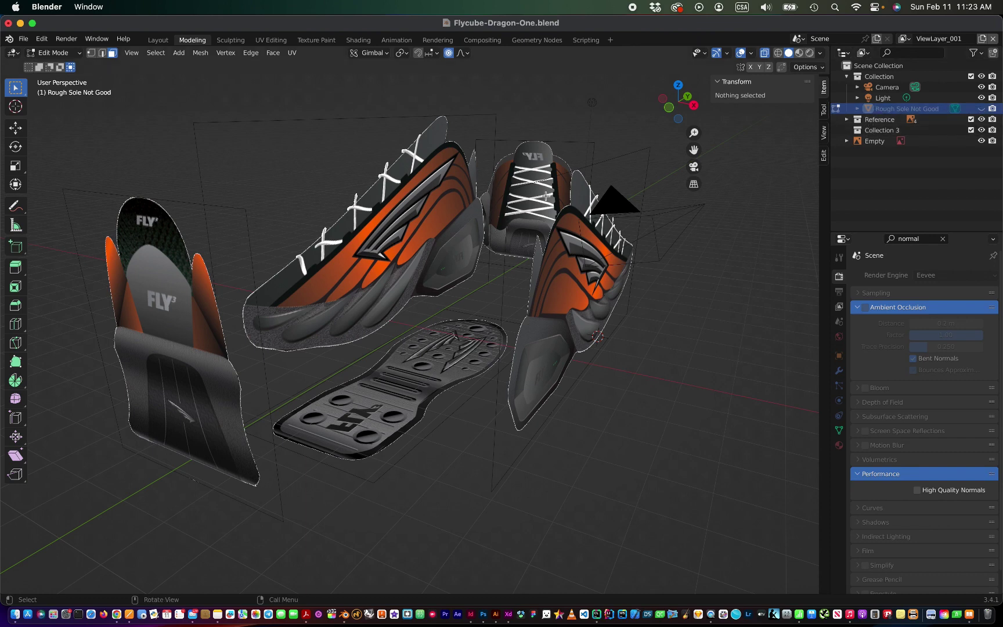
pyautogui.click(679, 86)
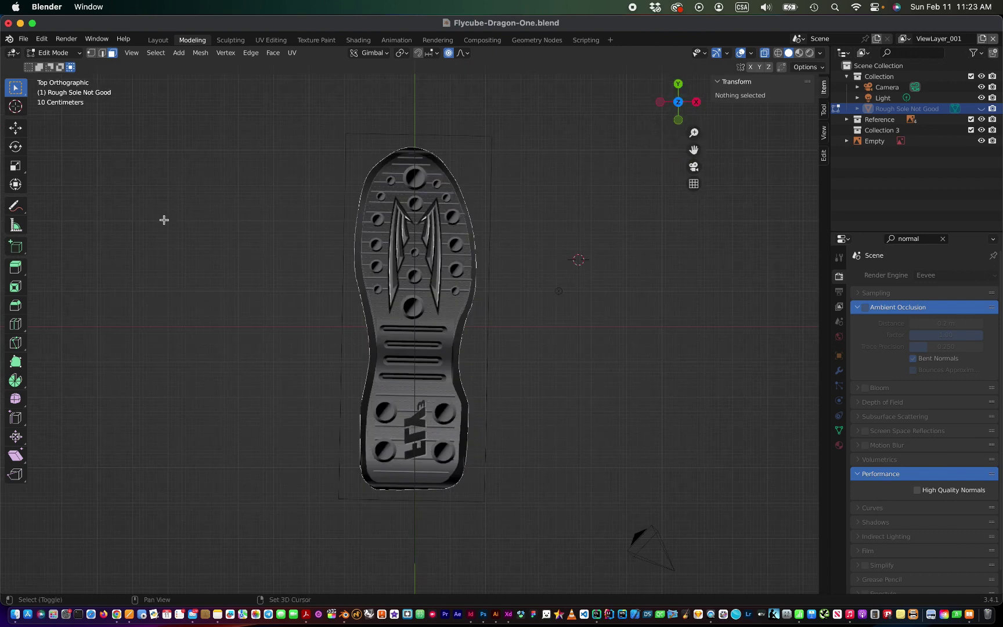
# Step: Switch back to Object Mode and bring up the Add mesh primitives menu
pyautogui.hotkey('shift', 'a')
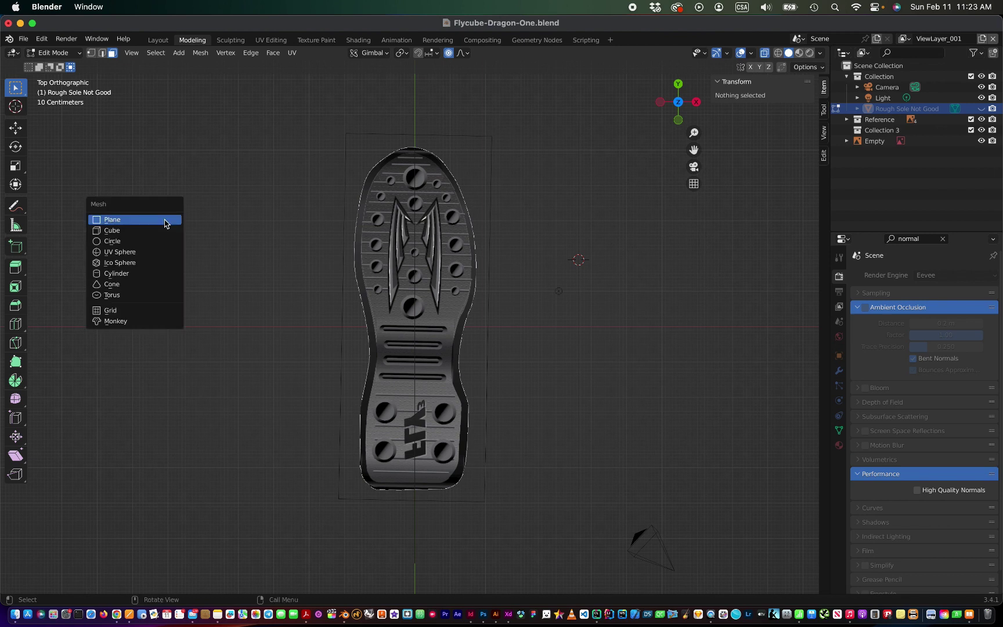
pyautogui.click(55, 52)
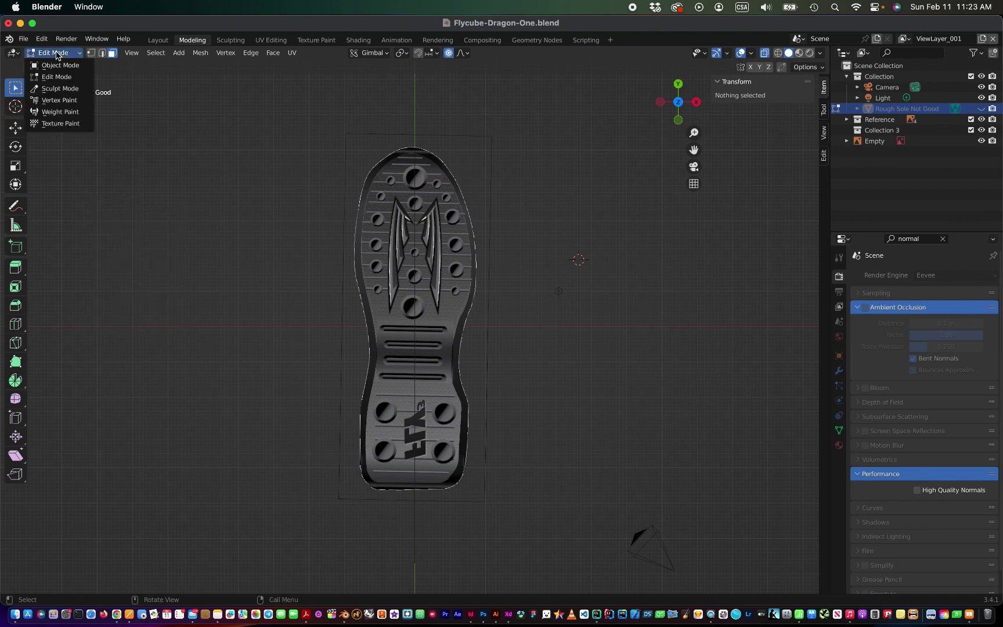
pyautogui.click(58, 66)
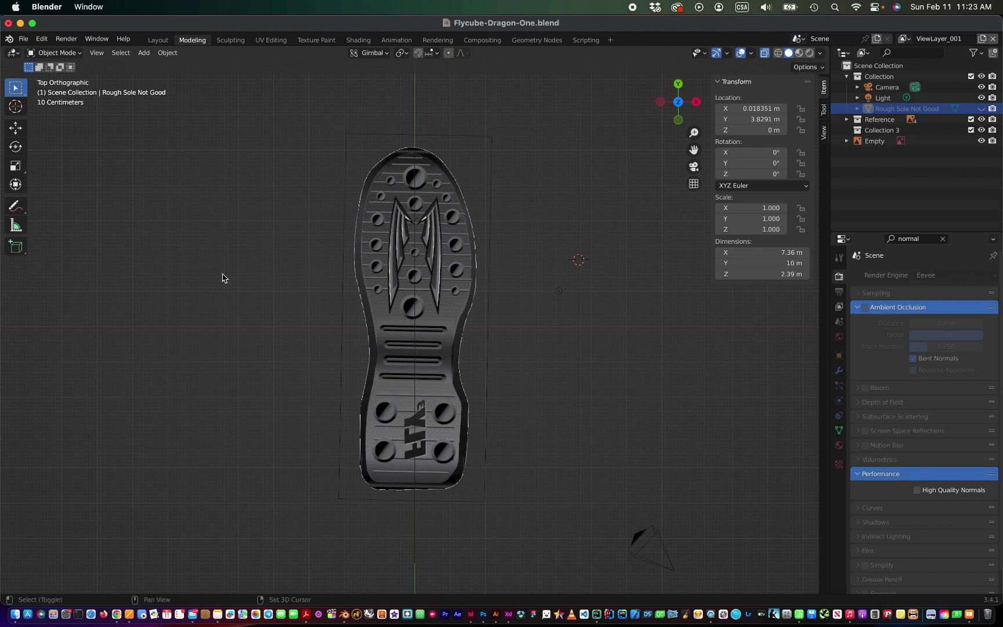
pyautogui.hotkey('shift', 'a')
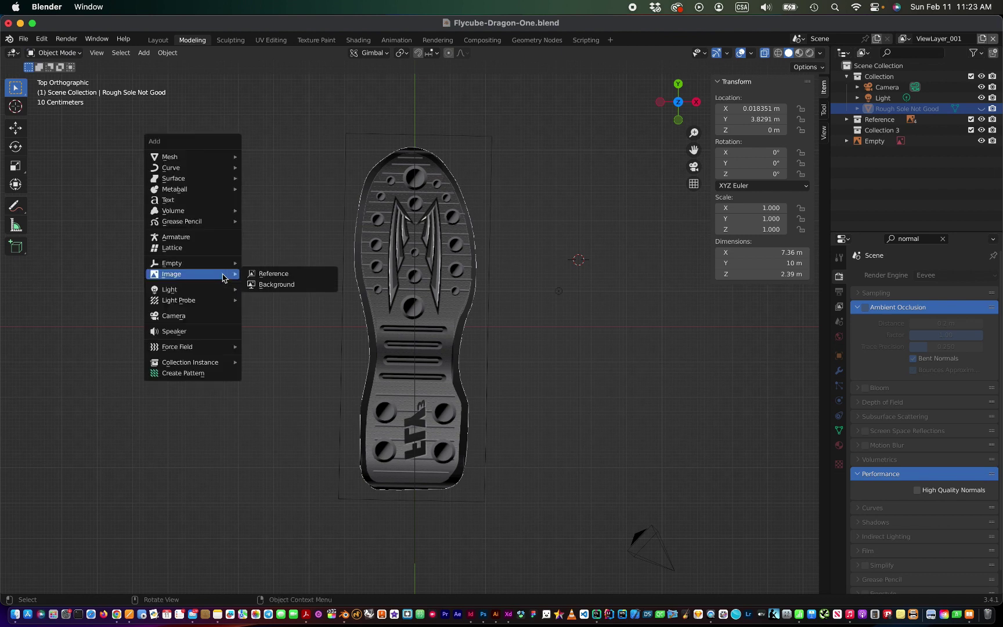
pyautogui.moveTo(170, 156)
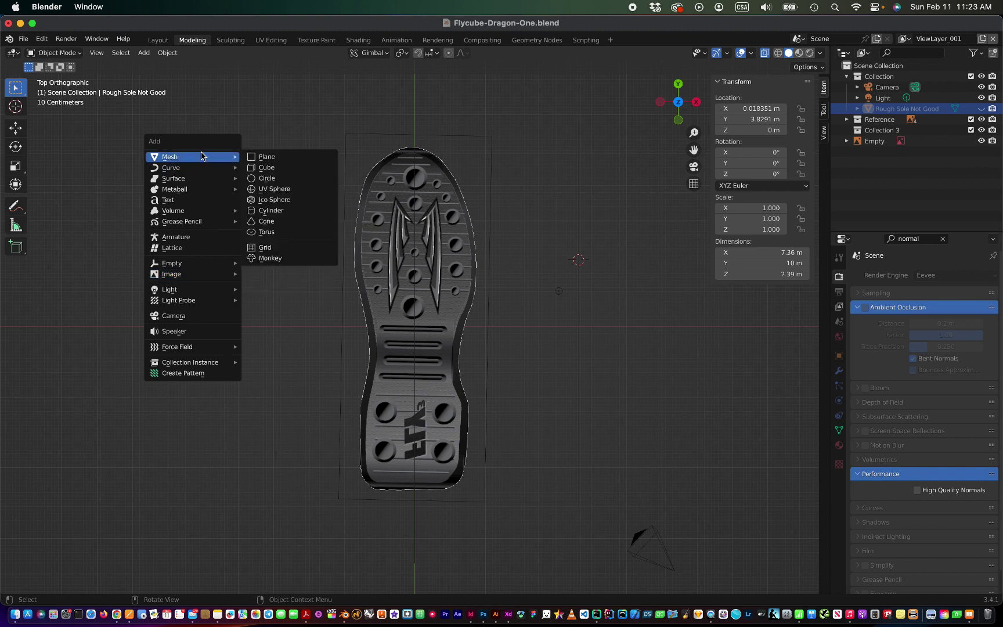
# Step: Add a plane, move it over the toe of the sole, and enter Edit Mode
pyautogui.click(274, 156)
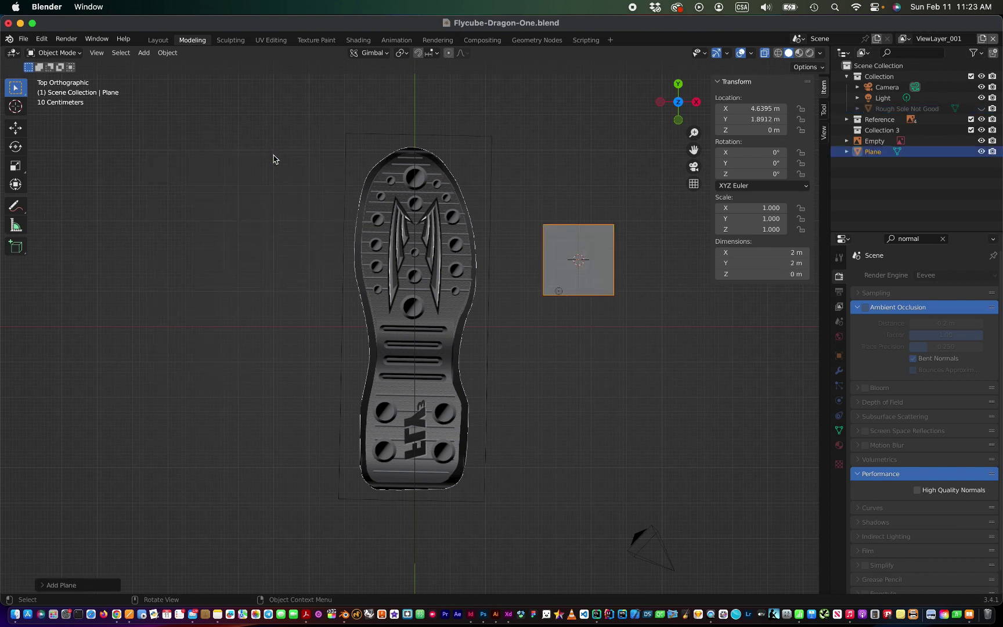
pyautogui.press('g')
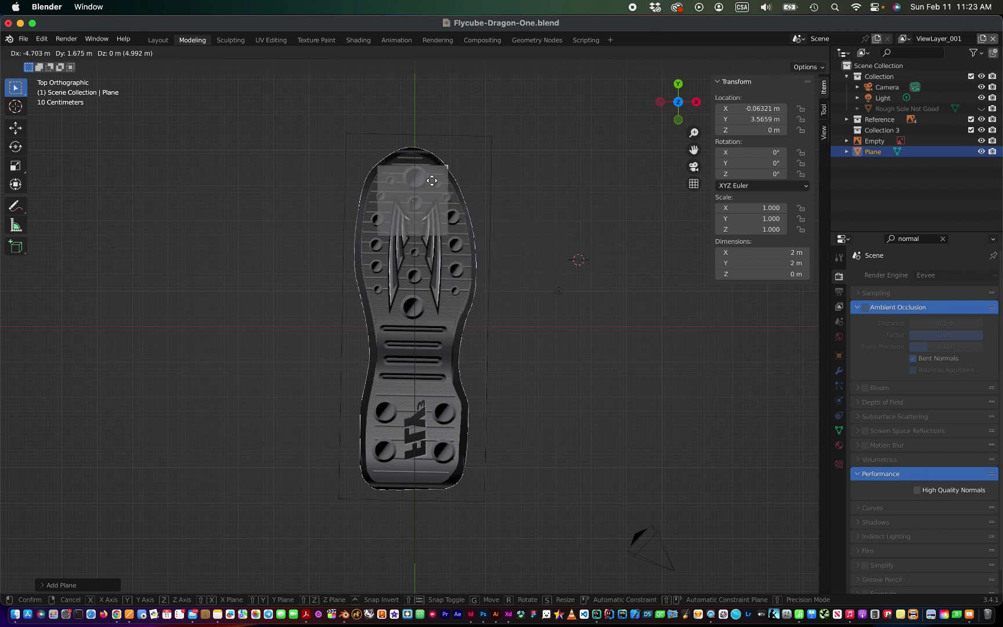
pyautogui.click(431, 184)
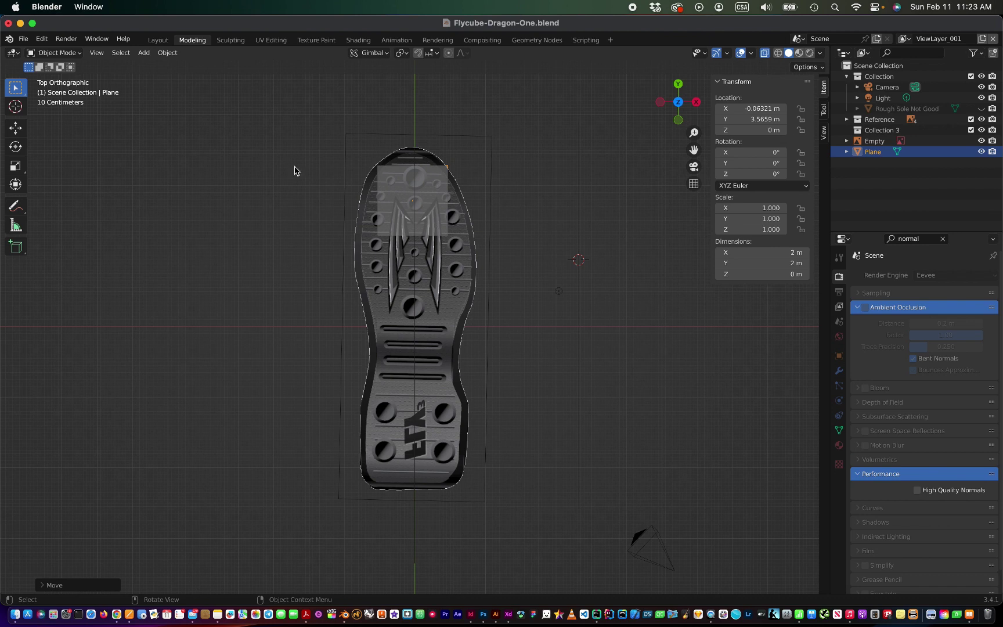
pyautogui.click(67, 54)
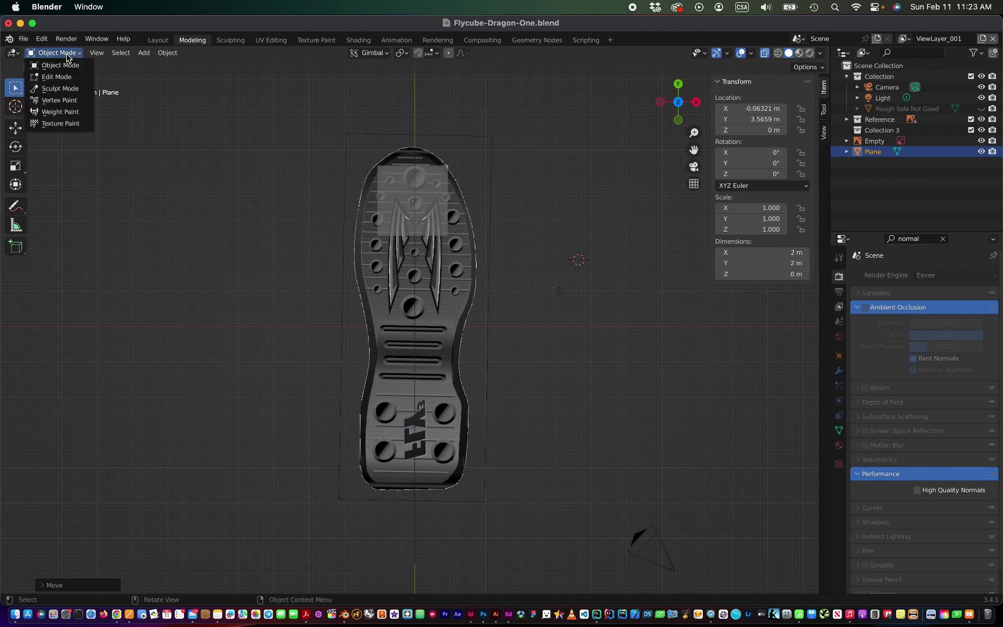
pyautogui.click(66, 73)
# Step: In edge select, drag the plane's bottom edge down to the sole's heel
pyautogui.click(102, 55)
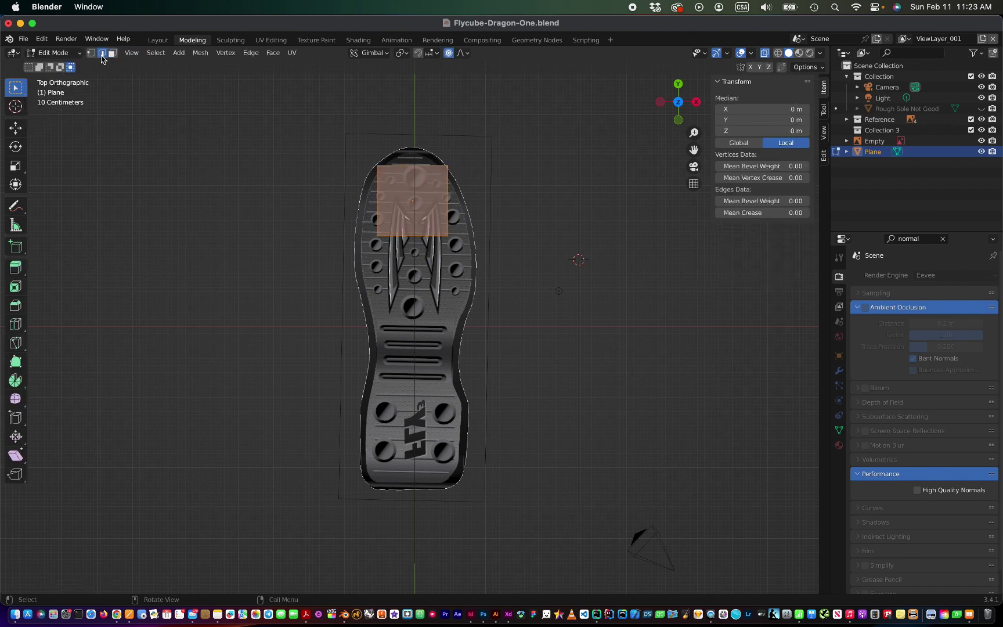
pyautogui.click(403, 237)
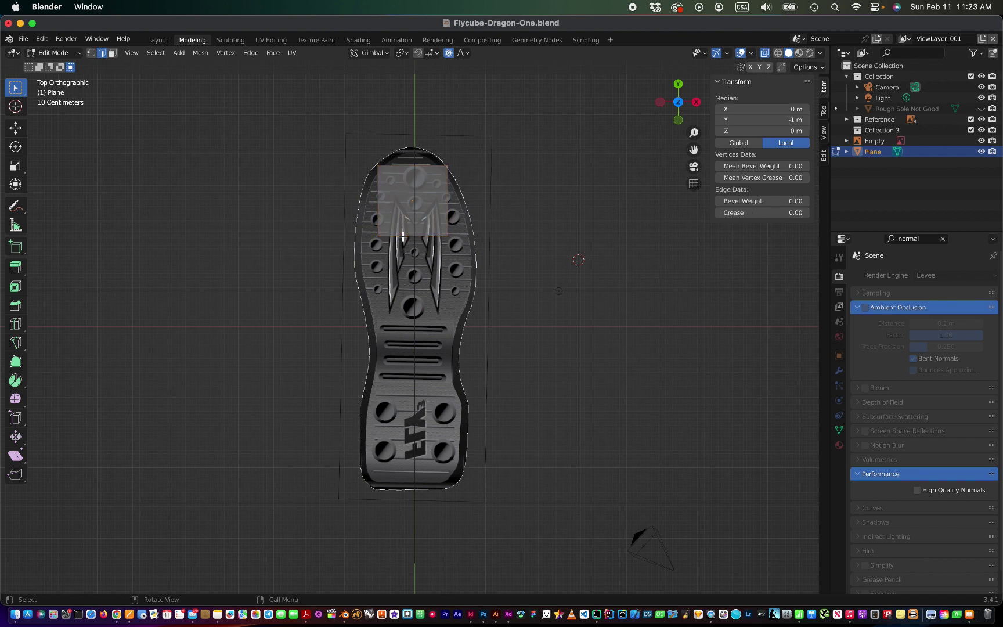
pyautogui.press('g')
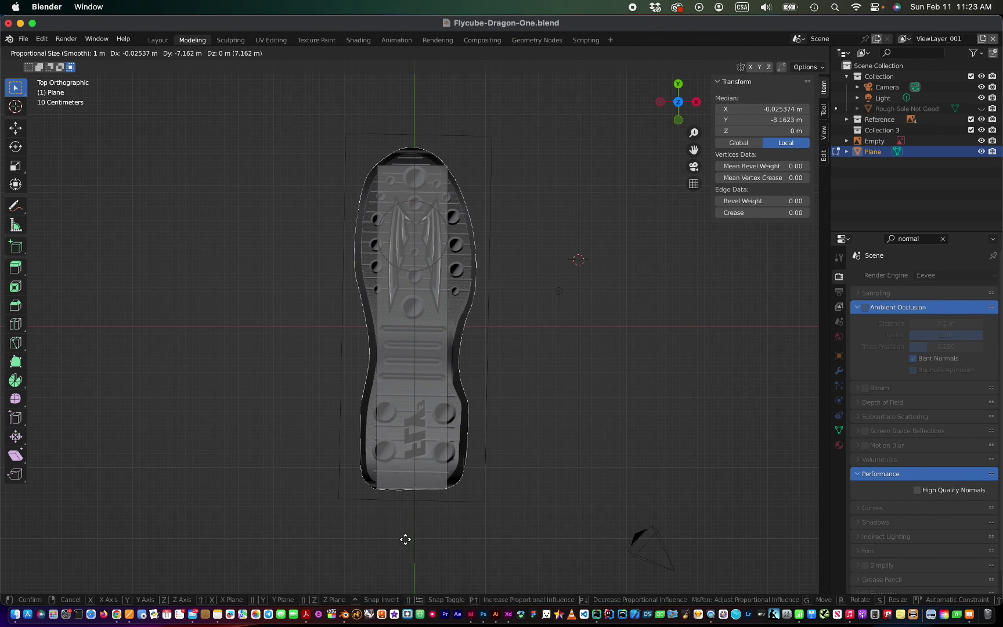
pyautogui.click(405, 539)
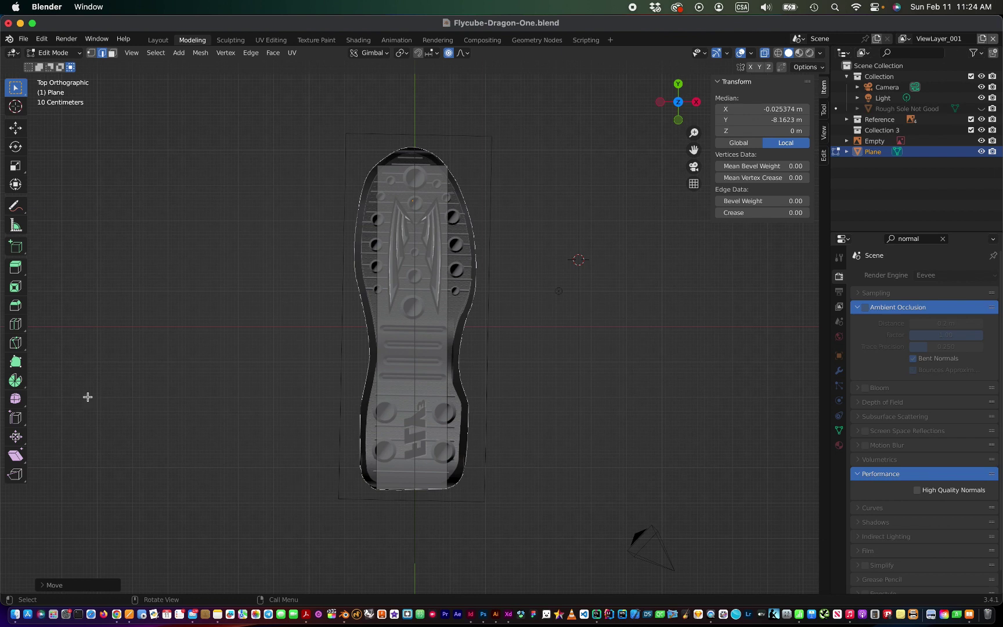
# Step: Add horizontal loop cuts across the upper half of the sole strip
pyautogui.click(16, 324)
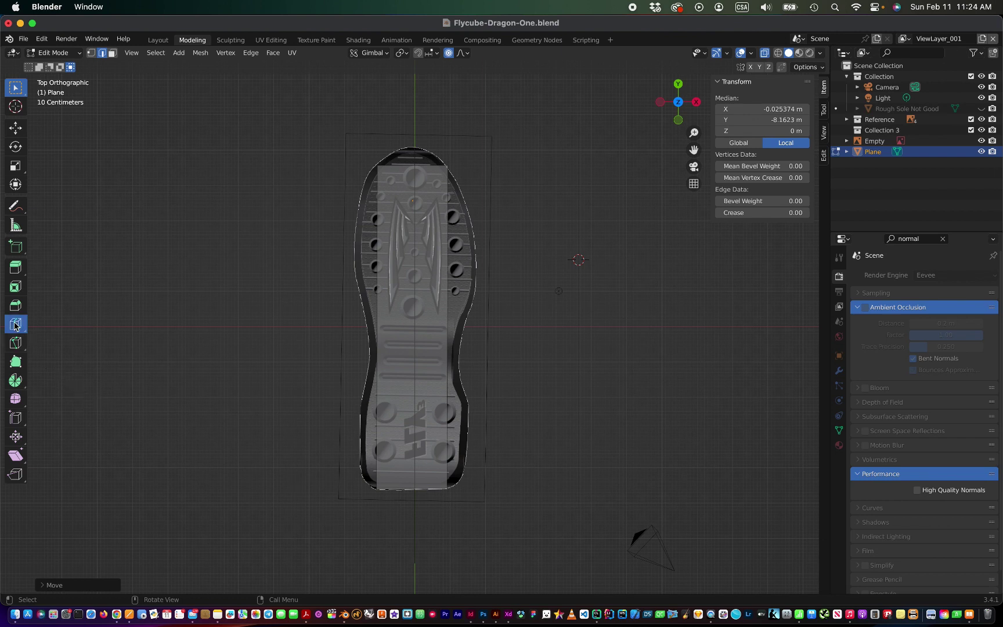
pyautogui.click(379, 190)
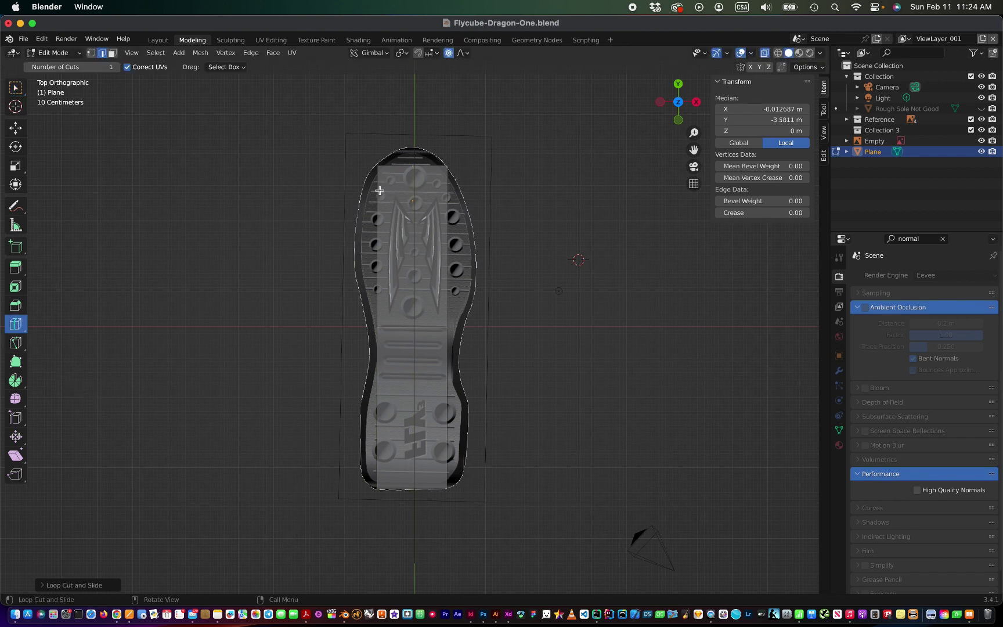
pyautogui.click(380, 191)
pyautogui.click(383, 192)
pyautogui.click(383, 193)
pyautogui.click(386, 227)
pyautogui.click(387, 263)
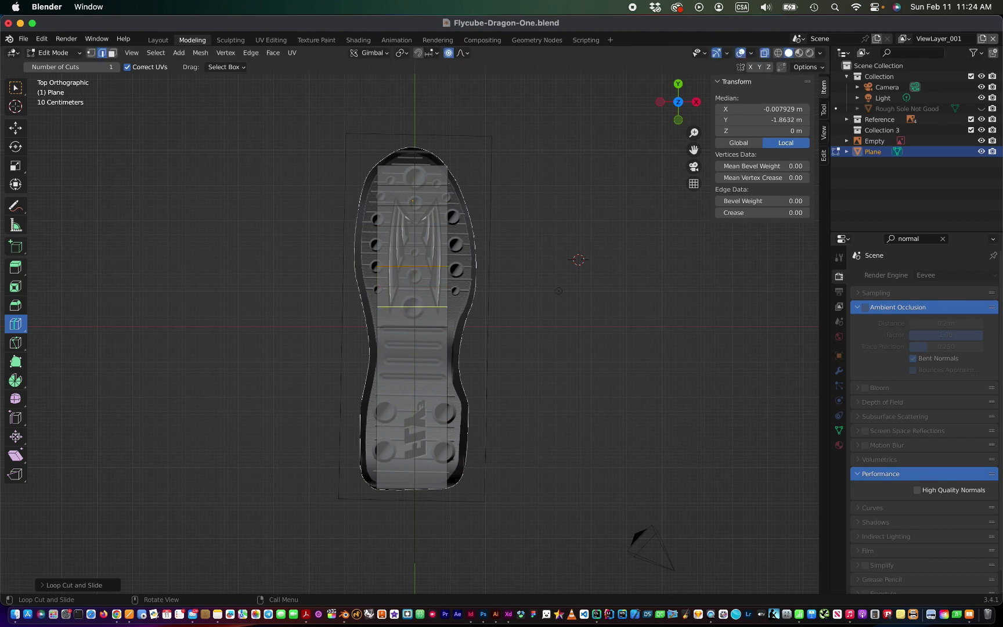
pyautogui.click(387, 302)
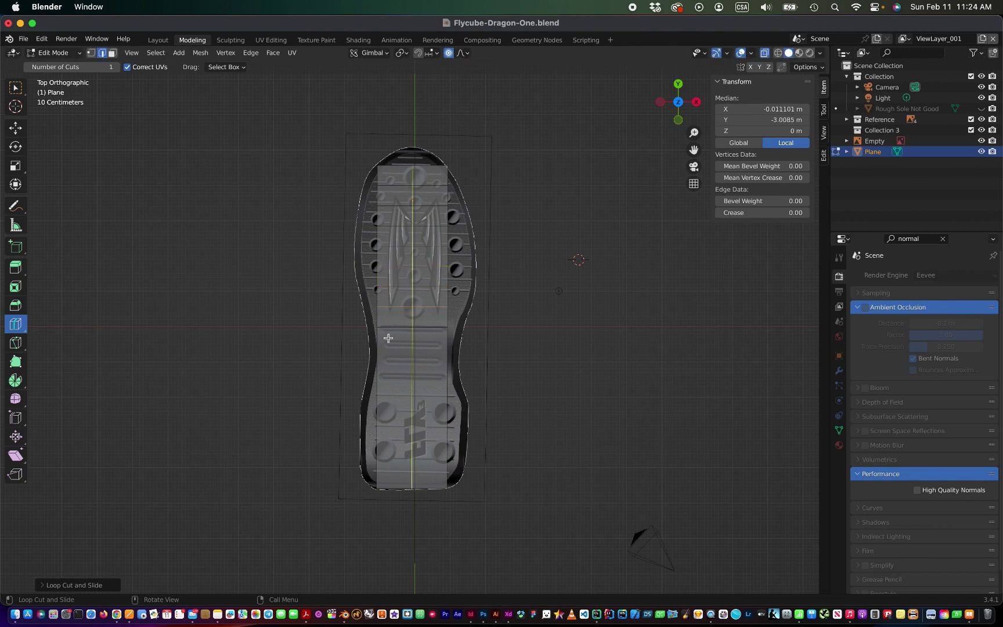
# Step: Add loop cuts down to the heel, undo an accidental rip, and switch to vertex select
pyautogui.click(390, 340)
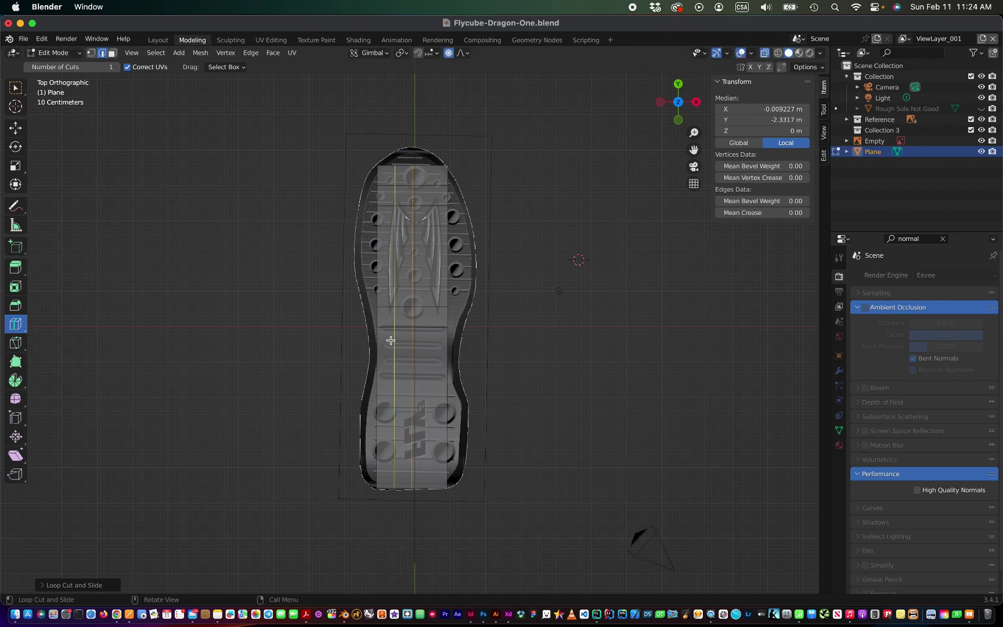
pyautogui.click(389, 342)
pyautogui.click(389, 346)
pyautogui.click(387, 383)
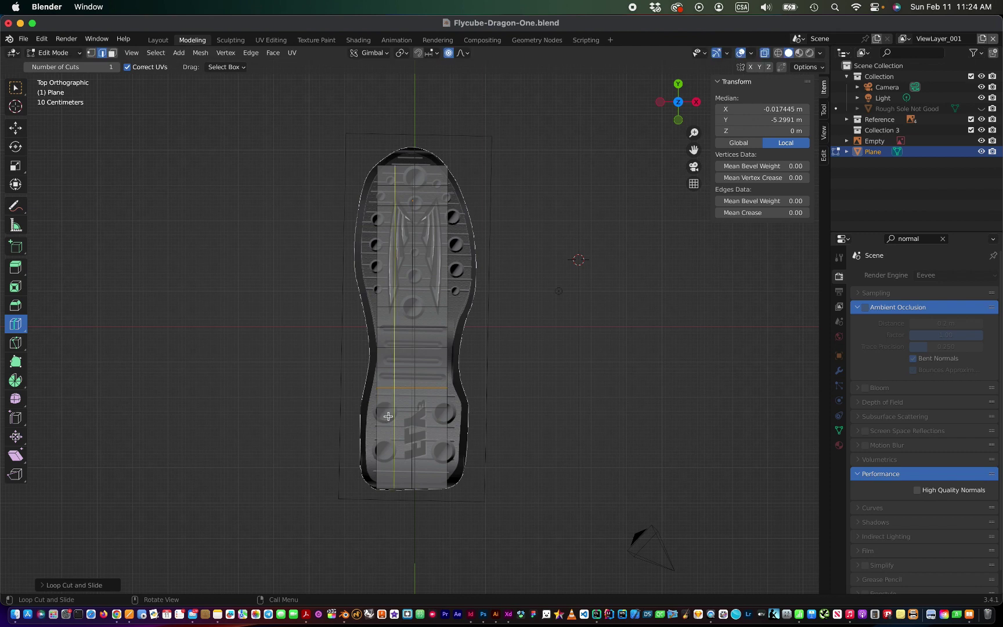
pyautogui.click(389, 423)
pyautogui.click(388, 427)
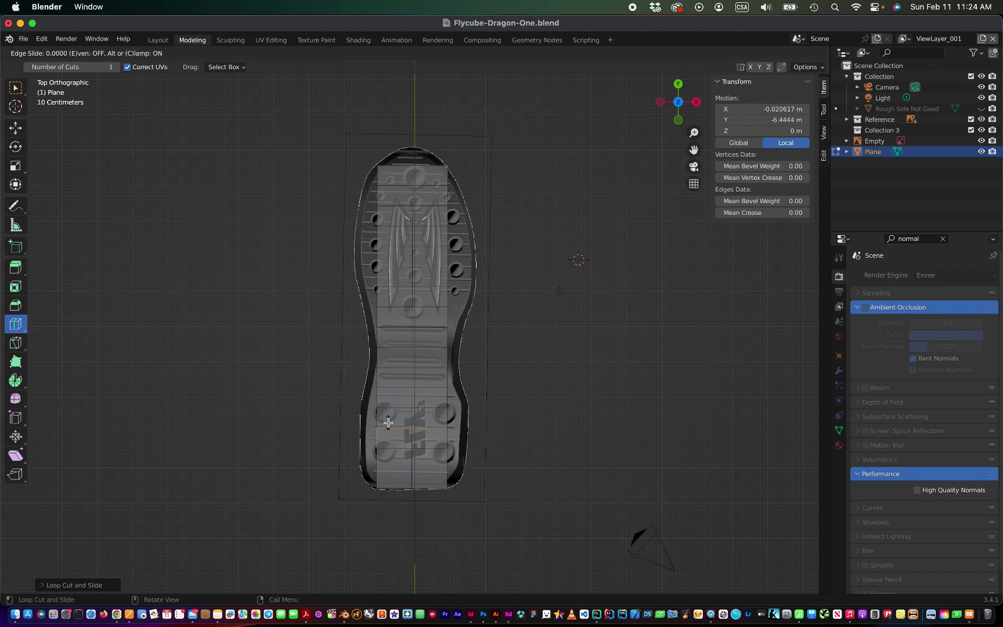
pyautogui.click(388, 468)
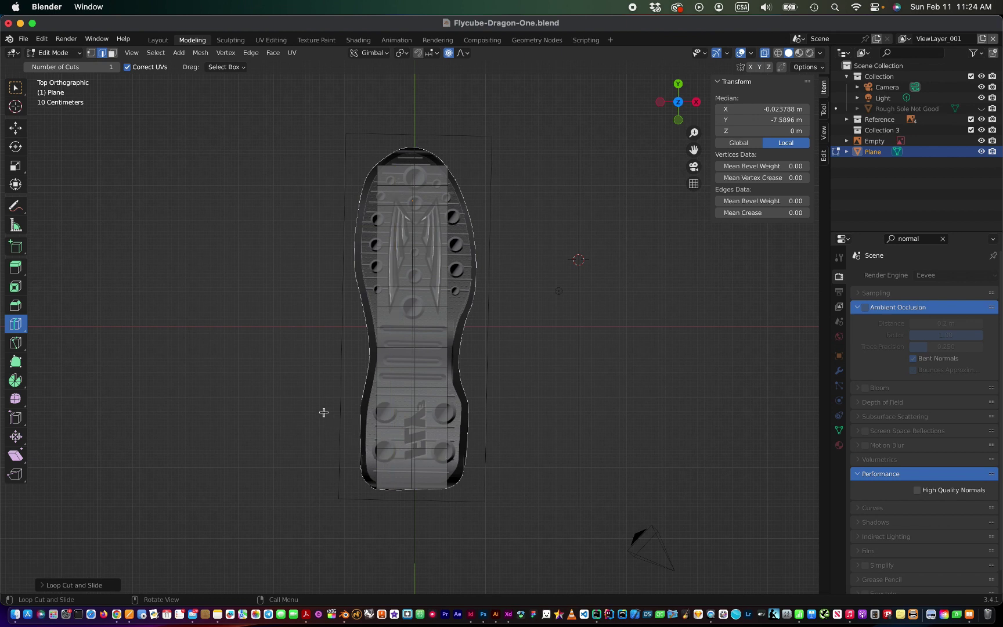
pyautogui.press('v')
pyautogui.click(325, 380)
pyautogui.hotkey('ctrl', 'z')
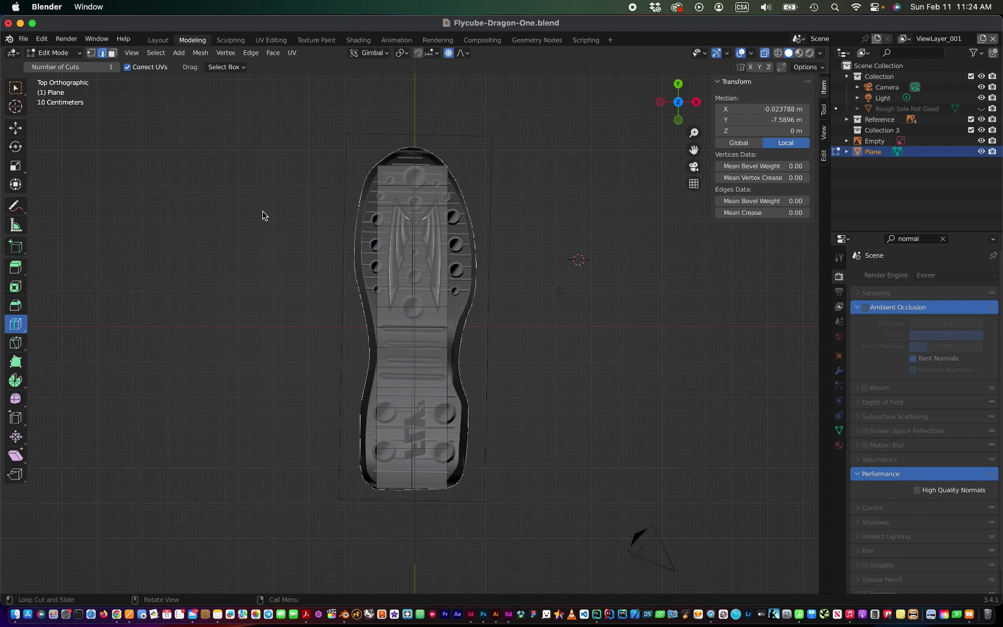
pyautogui.click(91, 53)
# Step: Pull the strip's top-right toe vertices outward toward the sole outline with proportional editing
pyautogui.keyDown('shift'); pyautogui.click(441, 195); pyautogui.keyUp('shift')
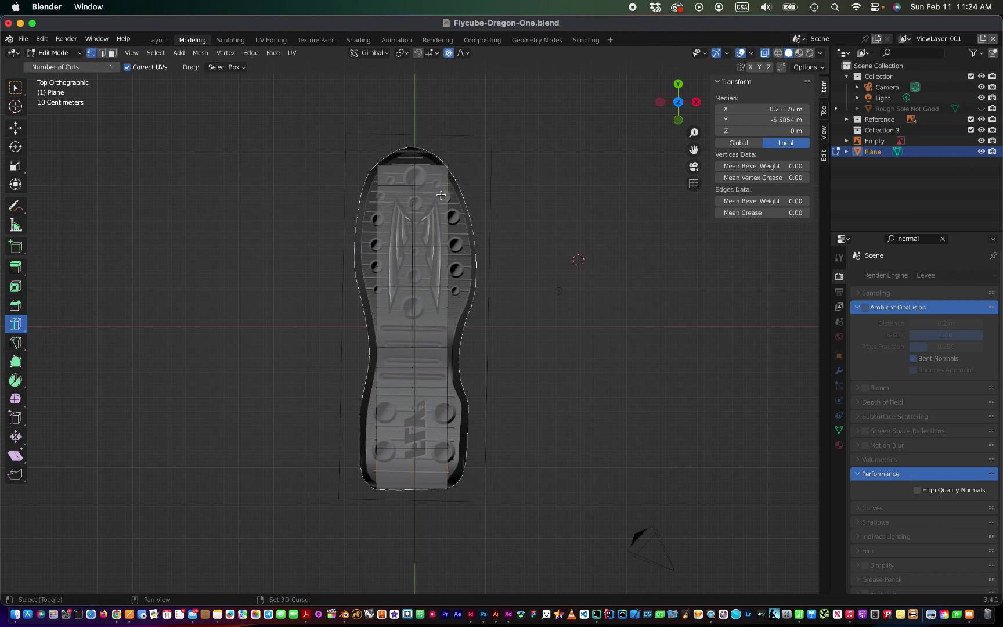
pyautogui.press('g')
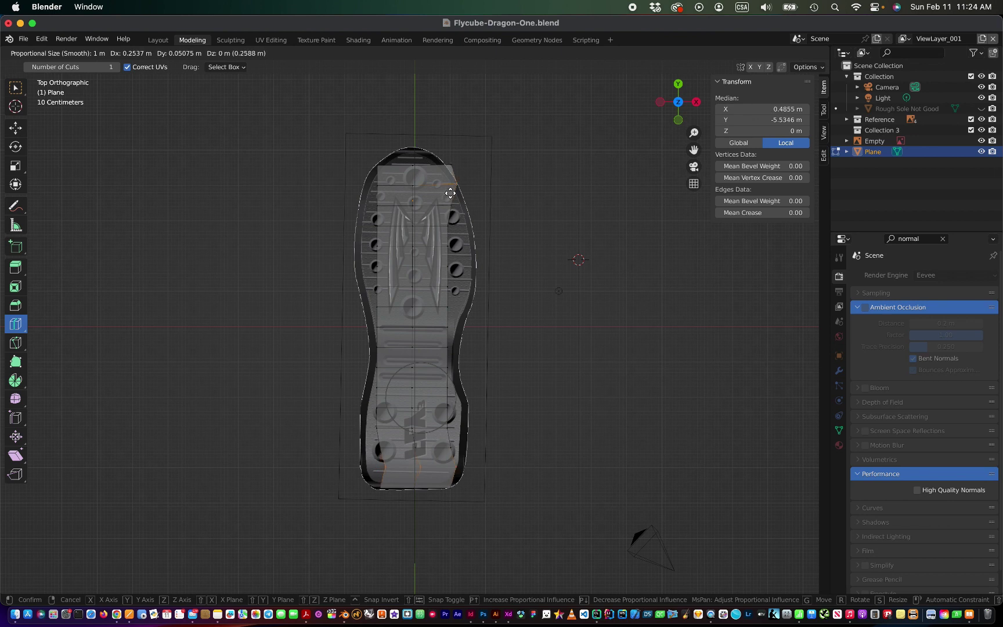
pyautogui.click(450, 193)
# Step: Add edge loops near the toe, undo the extra one, and return to Select Box
pyautogui.moveTo(458, 161); pyautogui.dragTo(452, 159)
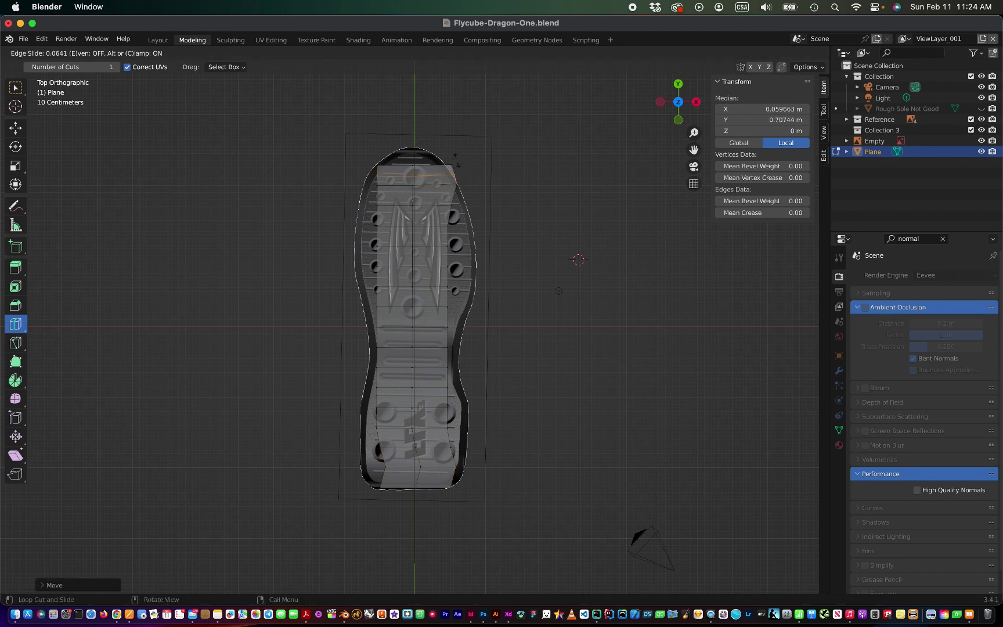
pyautogui.click(453, 162)
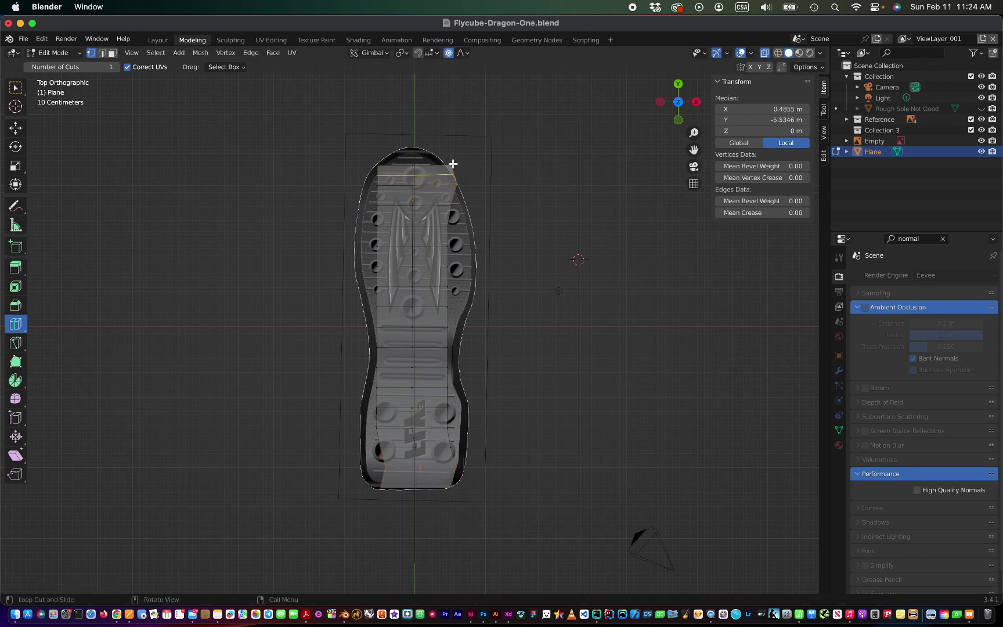
pyautogui.moveTo(459, 159); pyautogui.dragTo(461, 158)
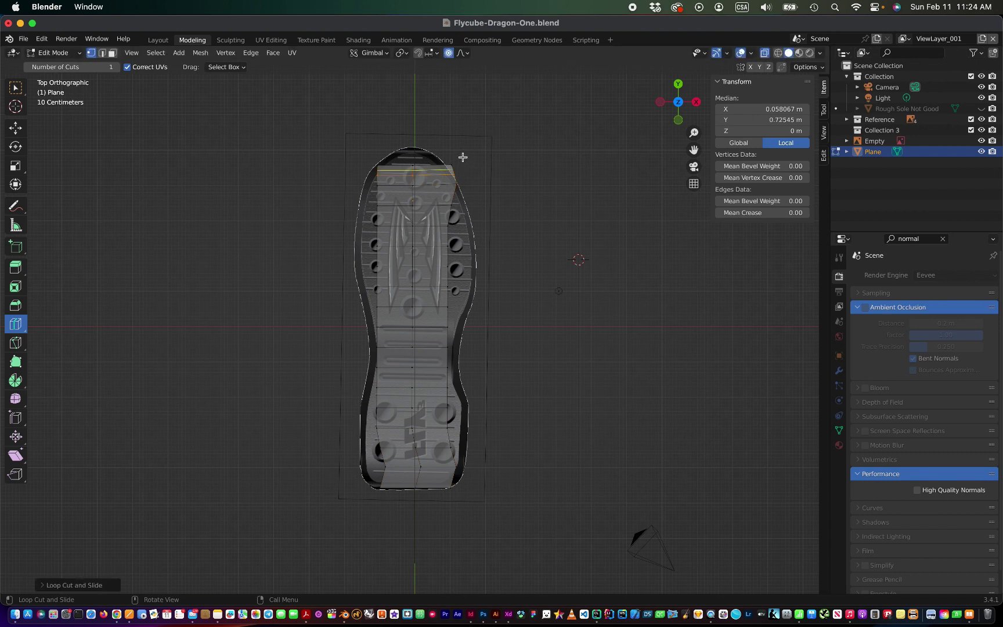
pyautogui.hotkey('ctrl', 'z')
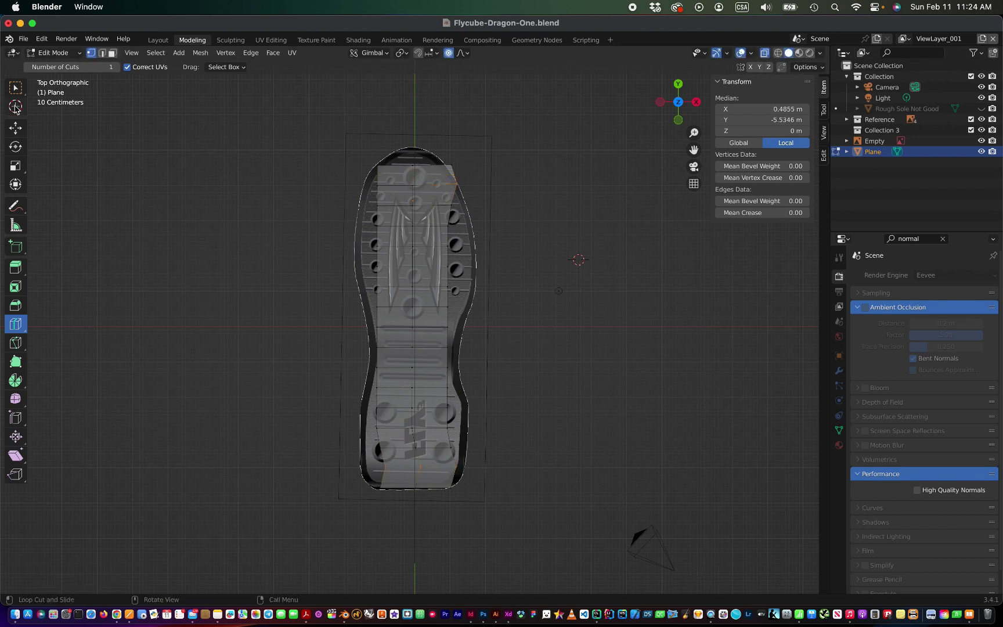
pyautogui.click(15, 92)
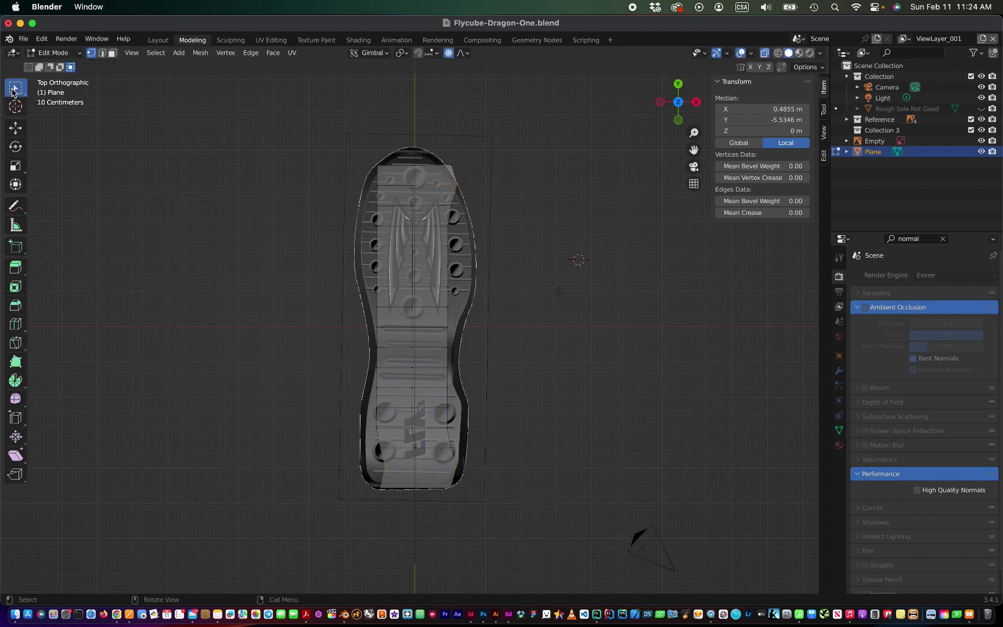
# Step: Move the toe corner vertex onto the sole outline
pyautogui.click(458, 160)
pyautogui.click(442, 171)
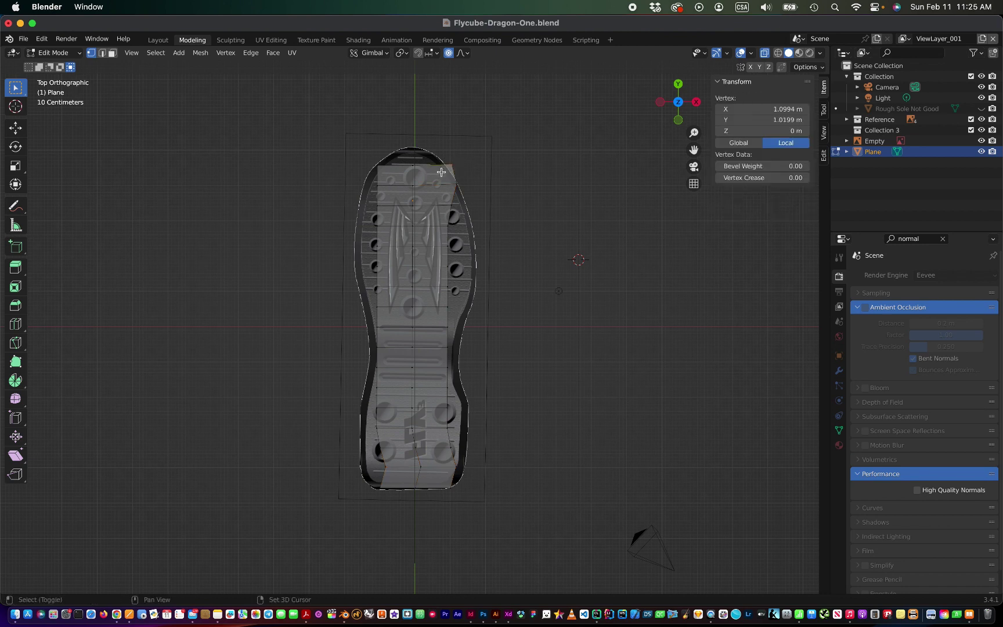
pyautogui.press('g')
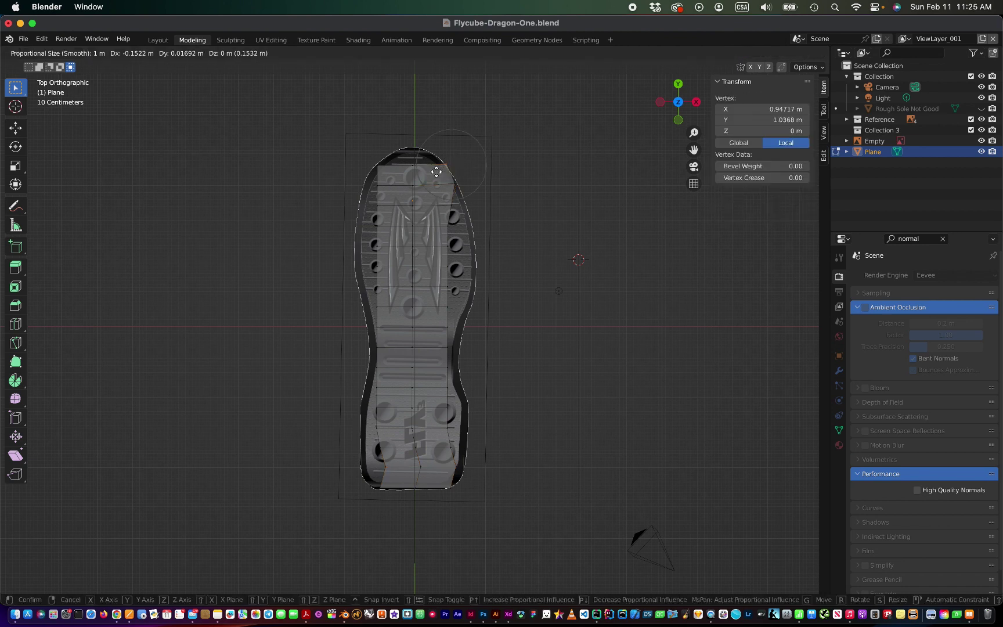
pyautogui.click(436, 172)
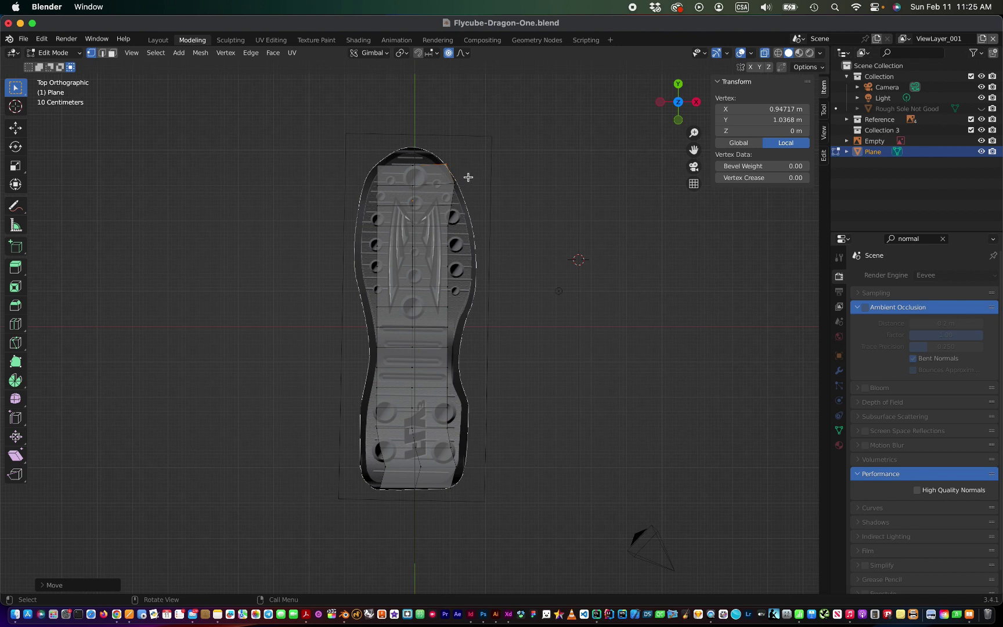
# Step: Move a second toe vertex together with the corner, then adjust it alone onto the outline
pyautogui.keyDown('shift'); pyautogui.click(445, 191); pyautogui.keyUp('shift')
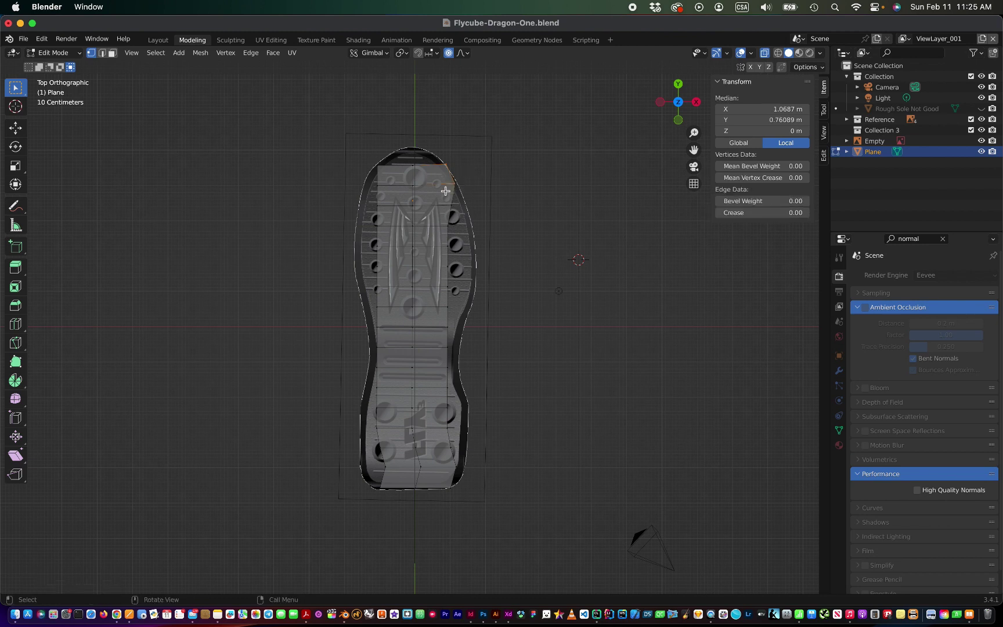
pyautogui.press('g')
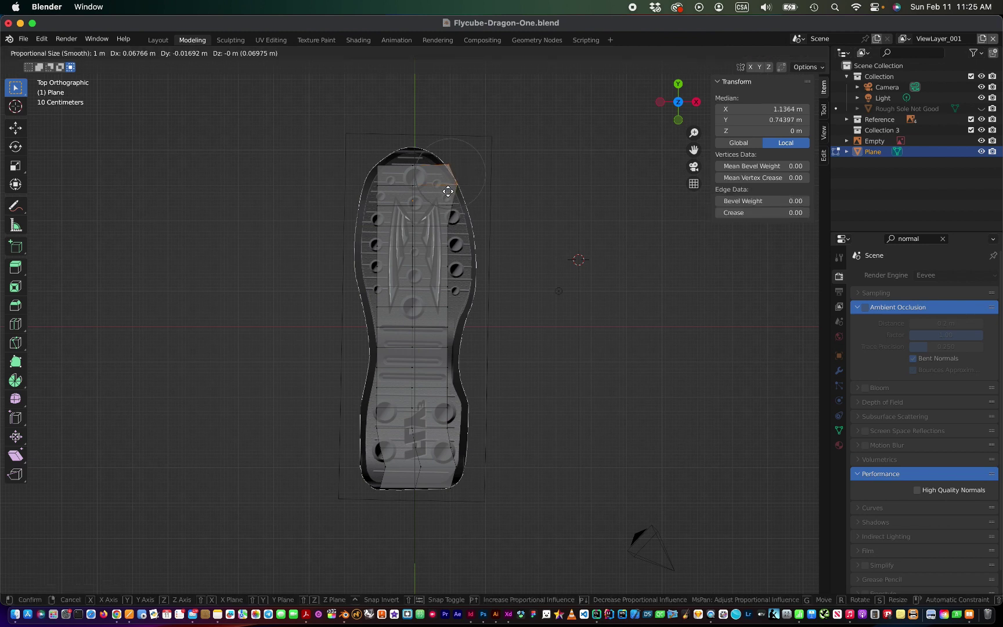
pyautogui.click(448, 191)
pyautogui.click(477, 184)
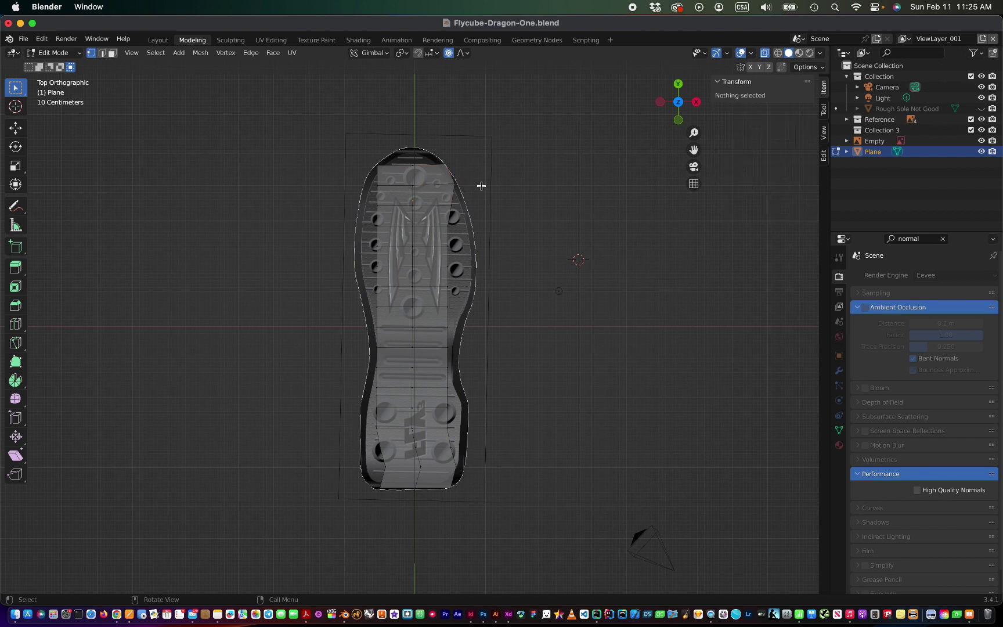
pyautogui.click(448, 191)
pyautogui.press('g')
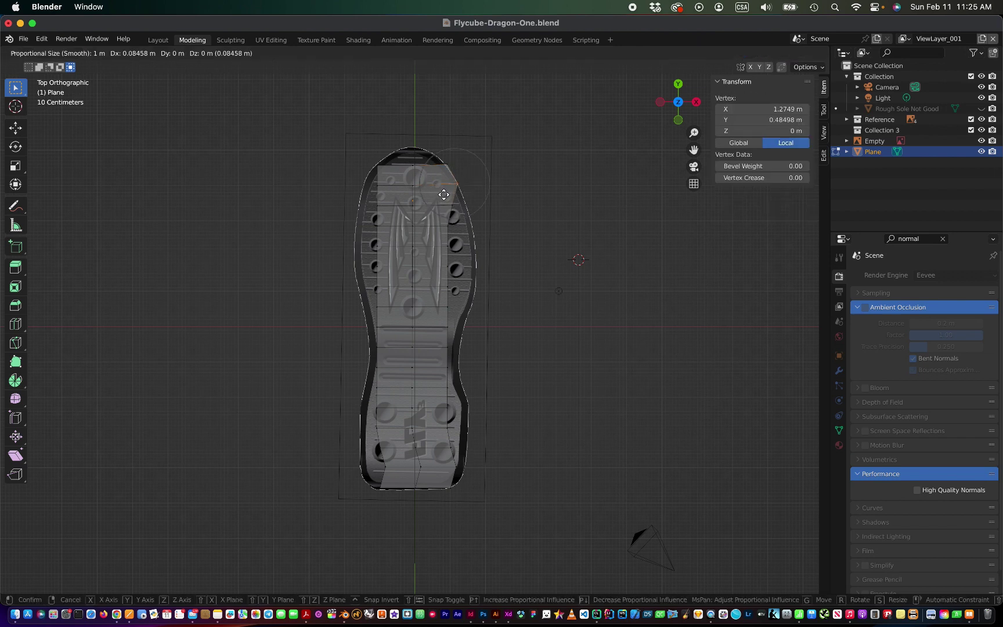
pyautogui.click(444, 194)
# Step: Place two more vertices along the toe's right edge onto the outline
pyautogui.click(488, 194)
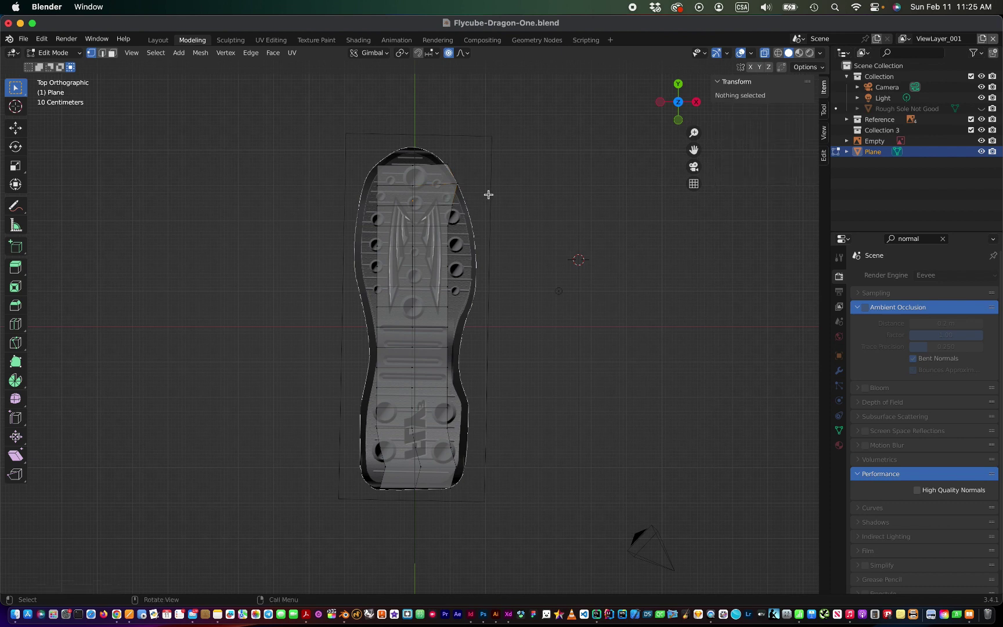
pyautogui.click(440, 210)
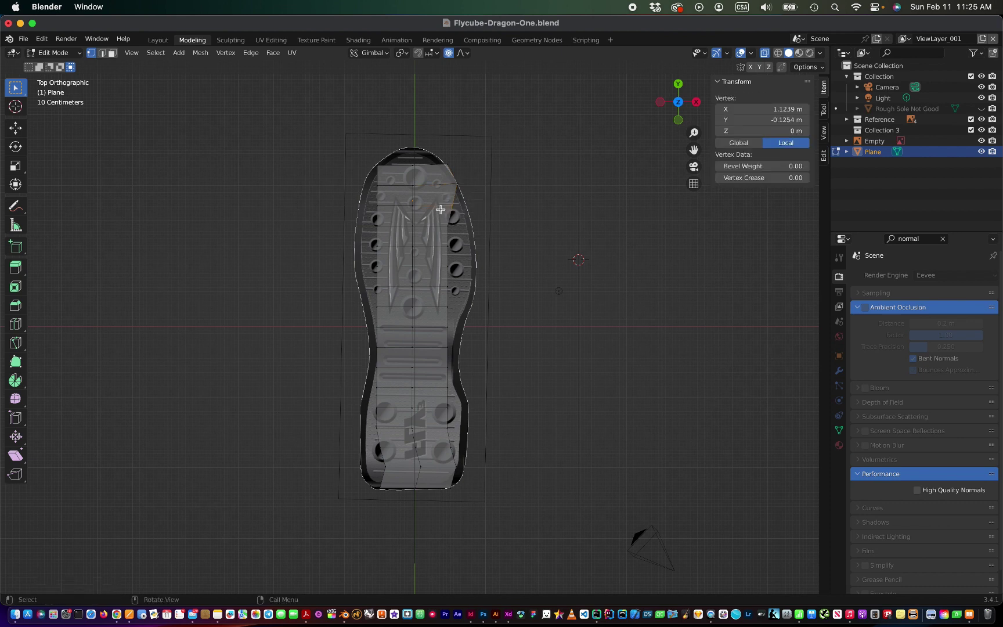
pyautogui.press('g')
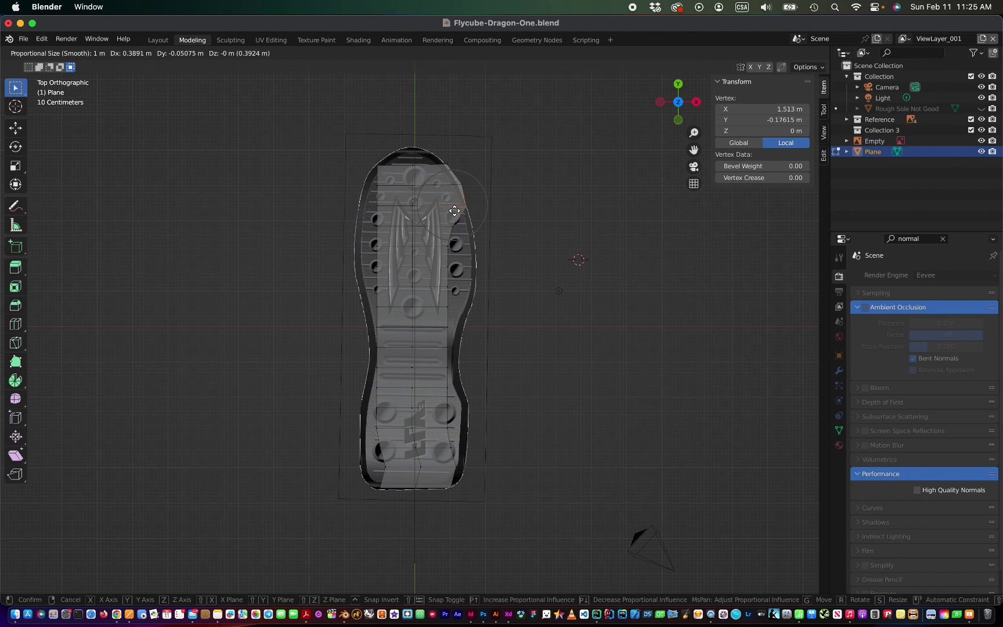
pyautogui.click(454, 211)
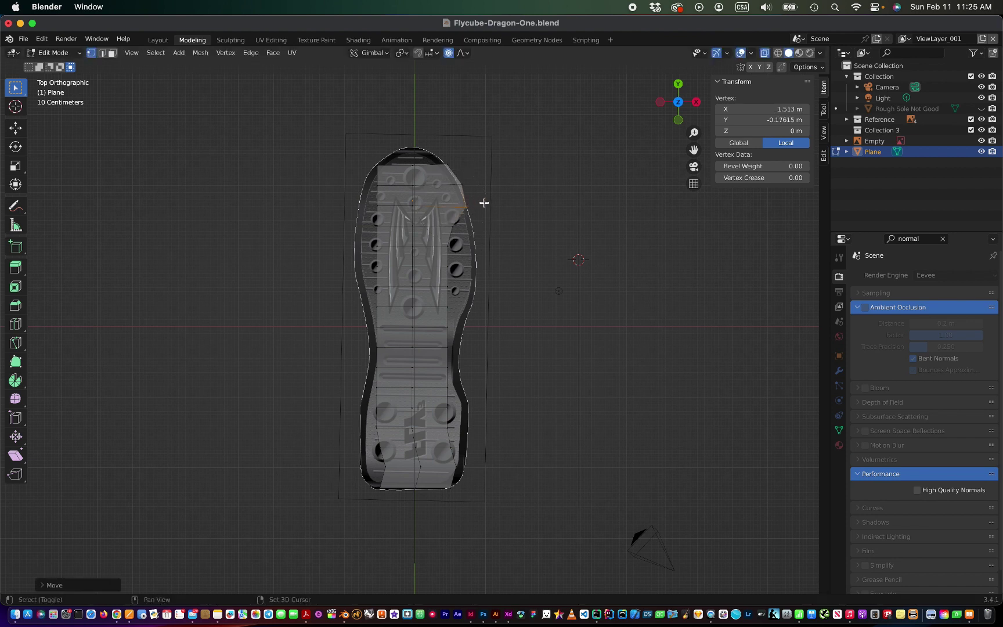
pyautogui.click(484, 213)
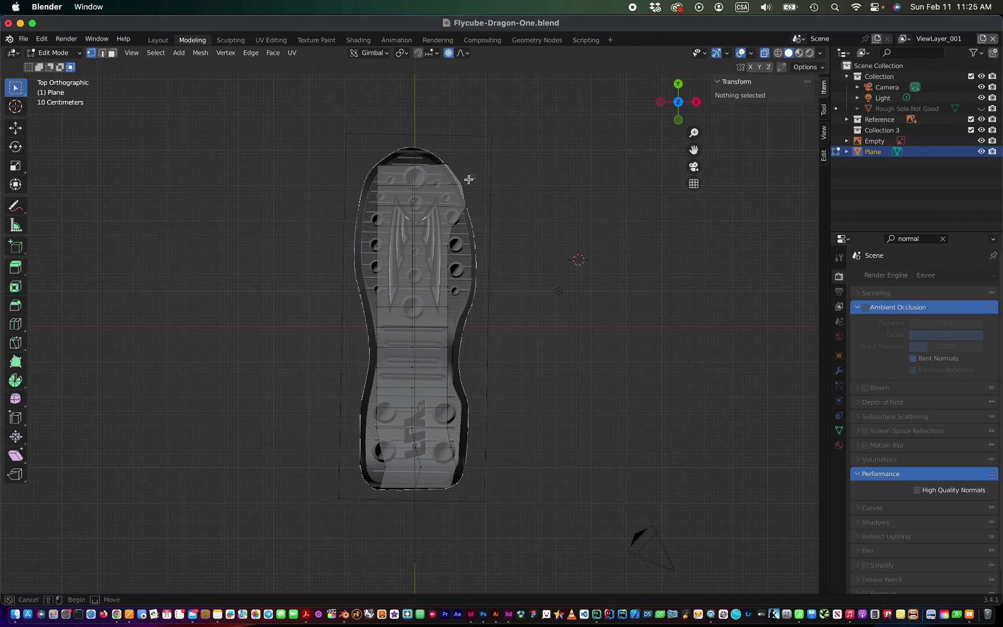
pyautogui.keyDown('shift'); pyautogui.click(450, 193); pyautogui.keyUp('shift')
pyautogui.press('g')
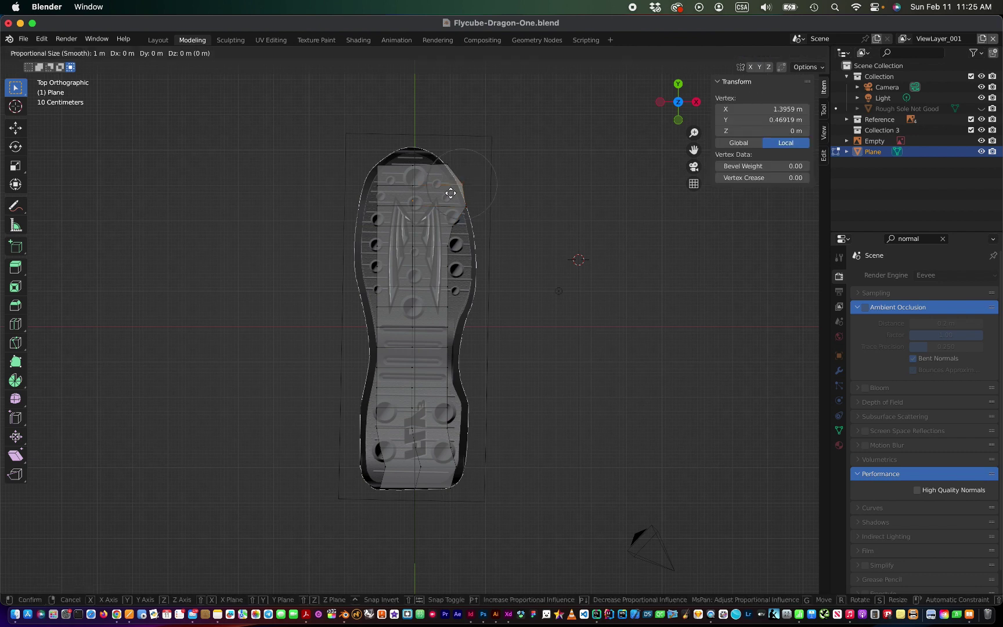
pyautogui.click(445, 193)
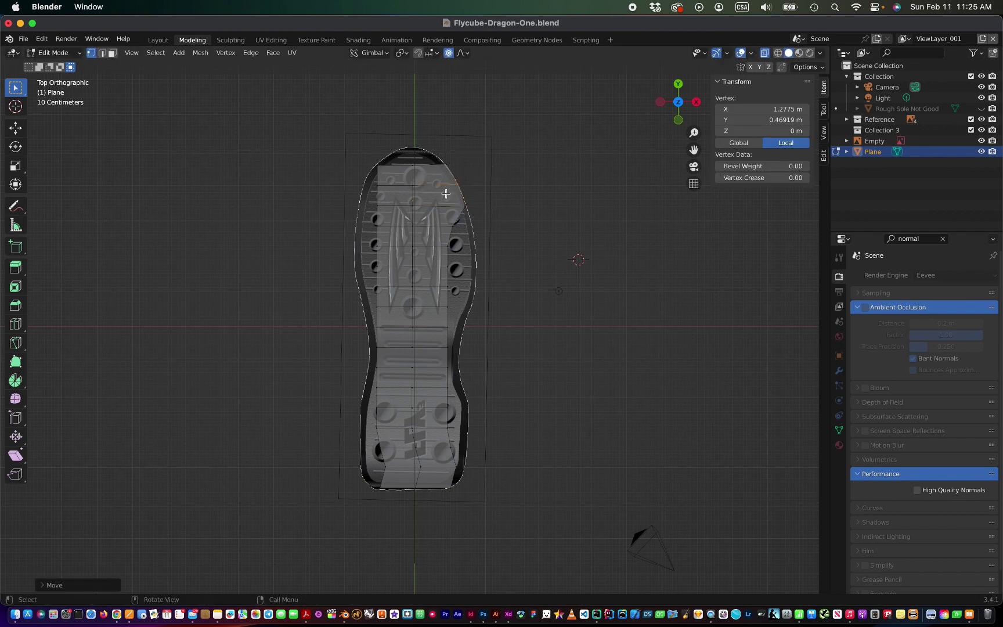
# Step: Box-select a vertex near the right edge and move it onto the outline
pyautogui.click(504, 216)
pyautogui.press('b')
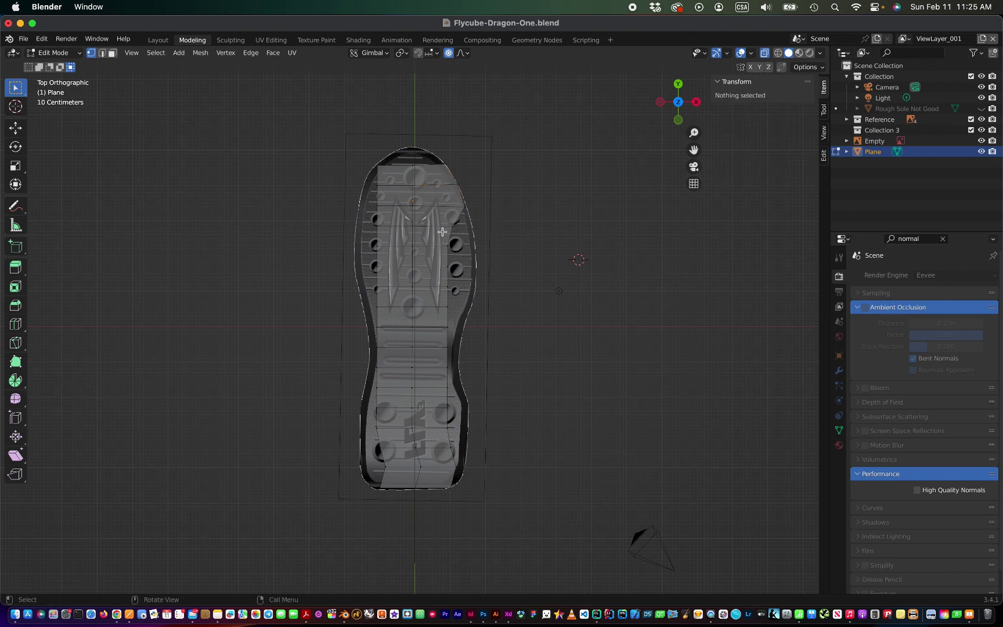
pyautogui.moveTo(439, 230); pyautogui.dragTo(464, 220)
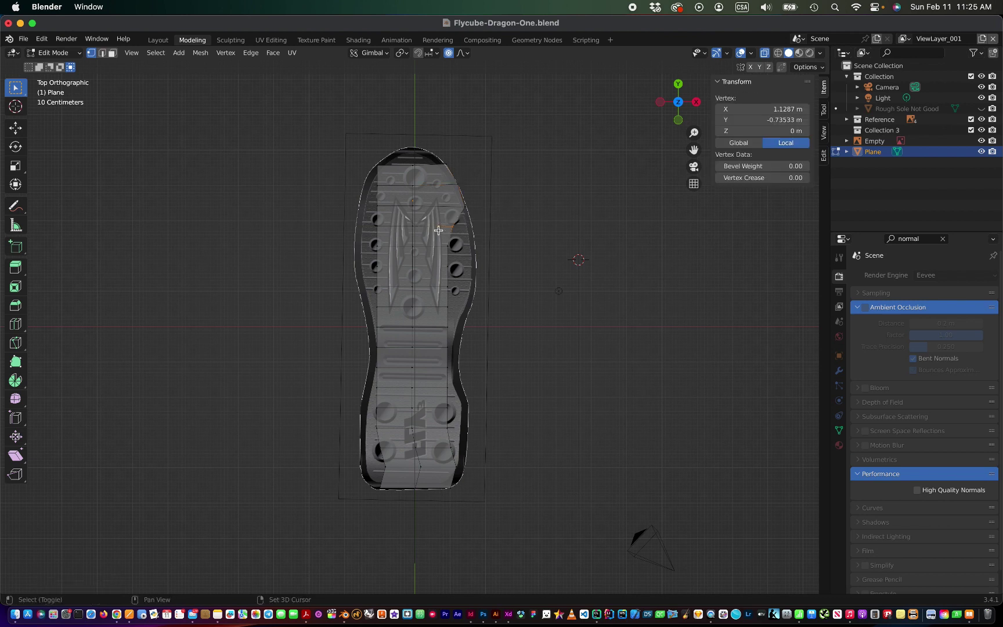
pyautogui.press('g')
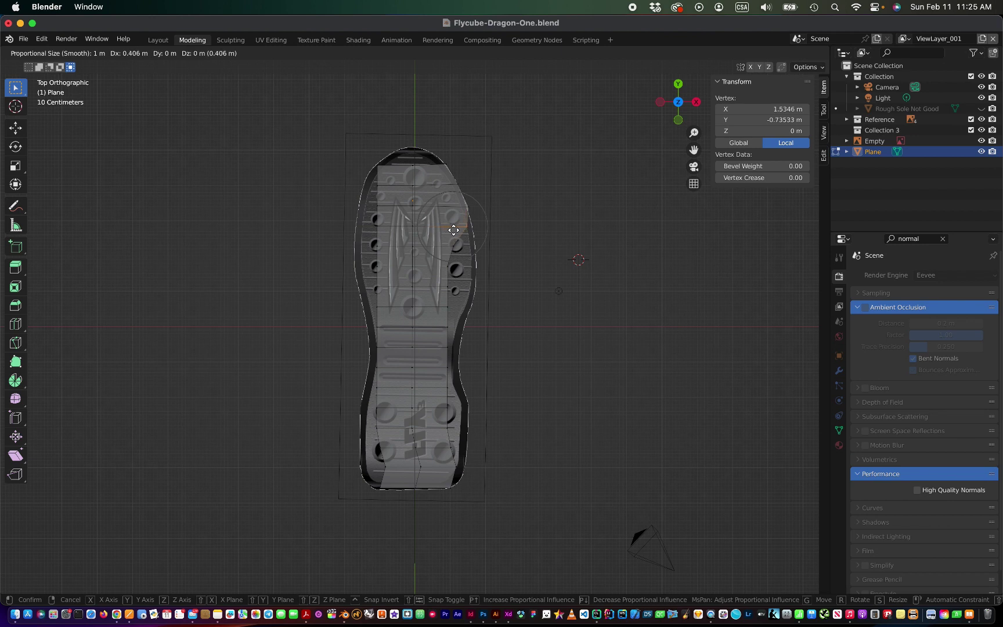
pyautogui.click(459, 230)
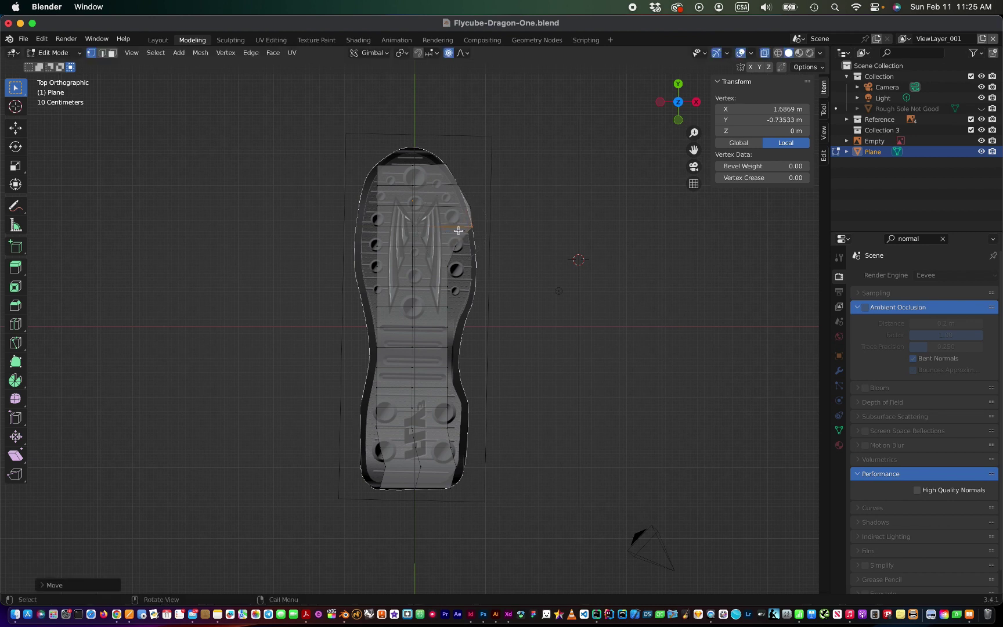
# Step: Nudge another right-side toe vertex slightly inward, then turn off proportional editing
pyautogui.keyDown('shift'); pyautogui.click(485, 209); pyautogui.keyUp('shift')
pyautogui.click(487, 196)
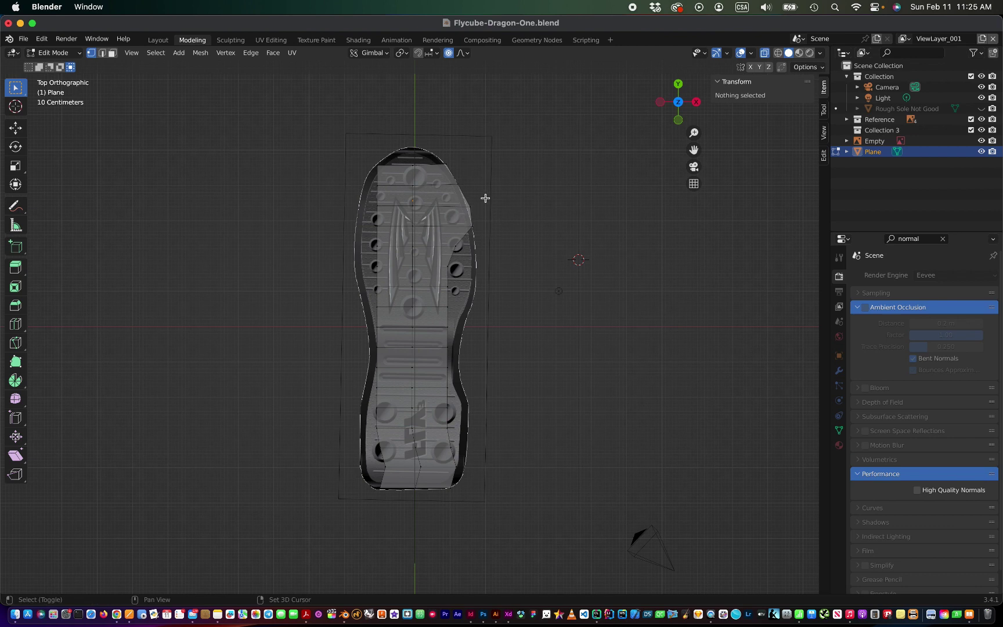
pyautogui.click(461, 217)
pyautogui.press('g')
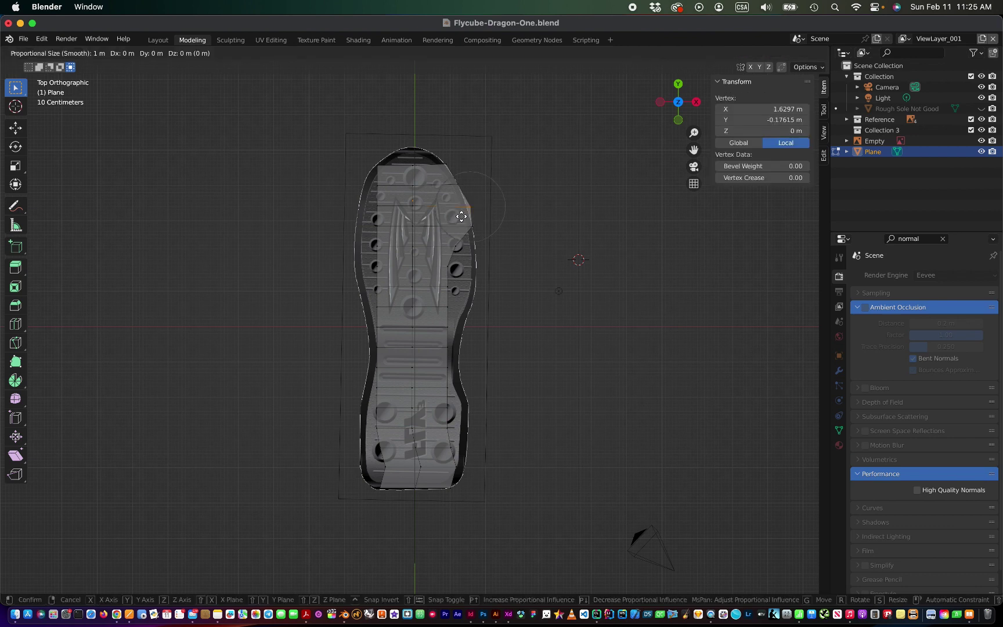
pyautogui.click(457, 216)
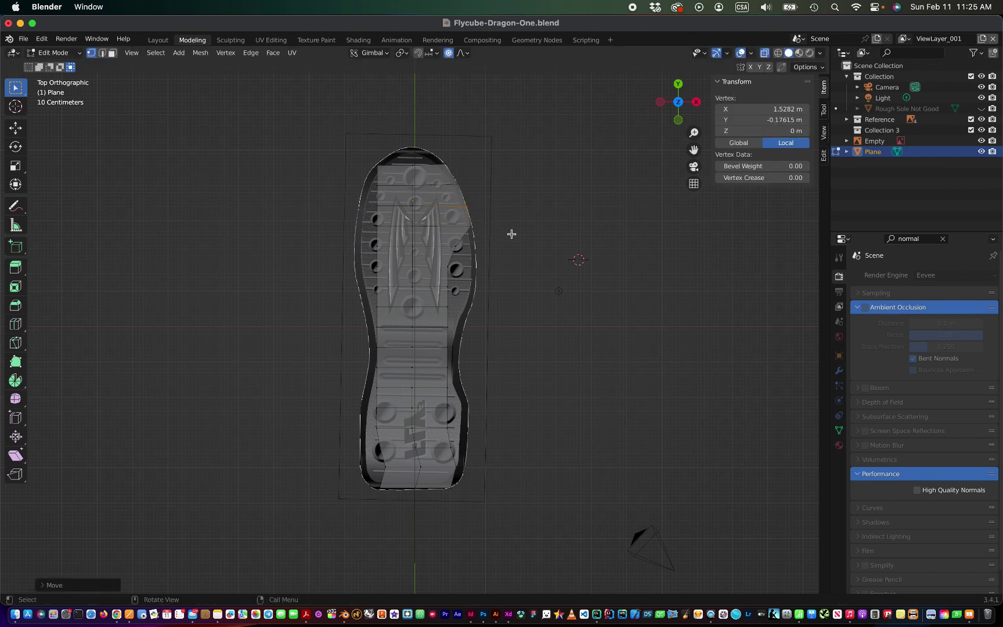
pyautogui.click(512, 234)
pyautogui.press('o')
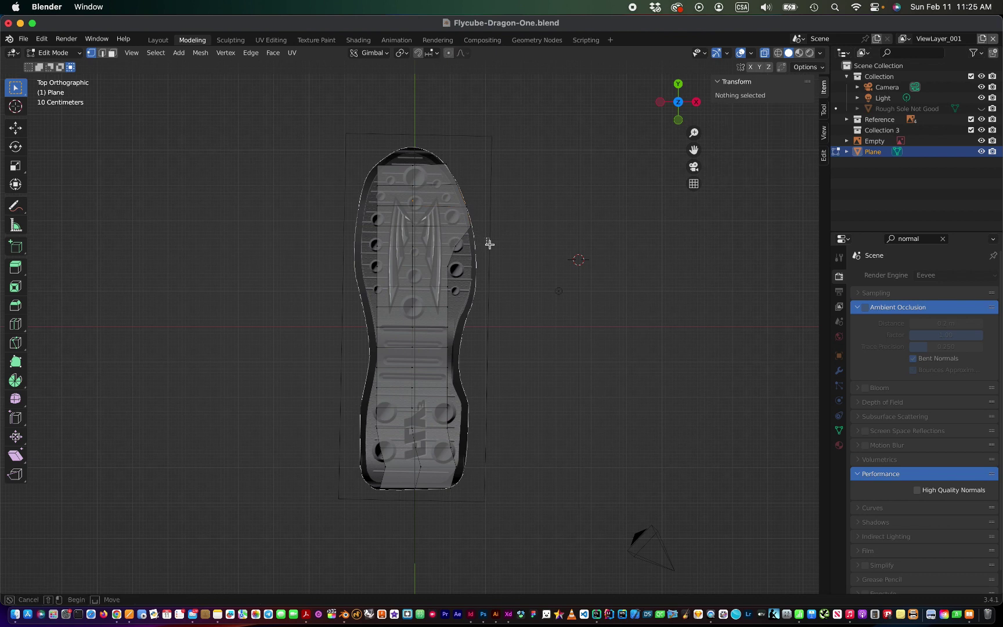
# Step: Move two midsole vertices on the right edge out onto the sole outline
pyautogui.moveTo(490, 244); pyautogui.dragTo(447, 254)
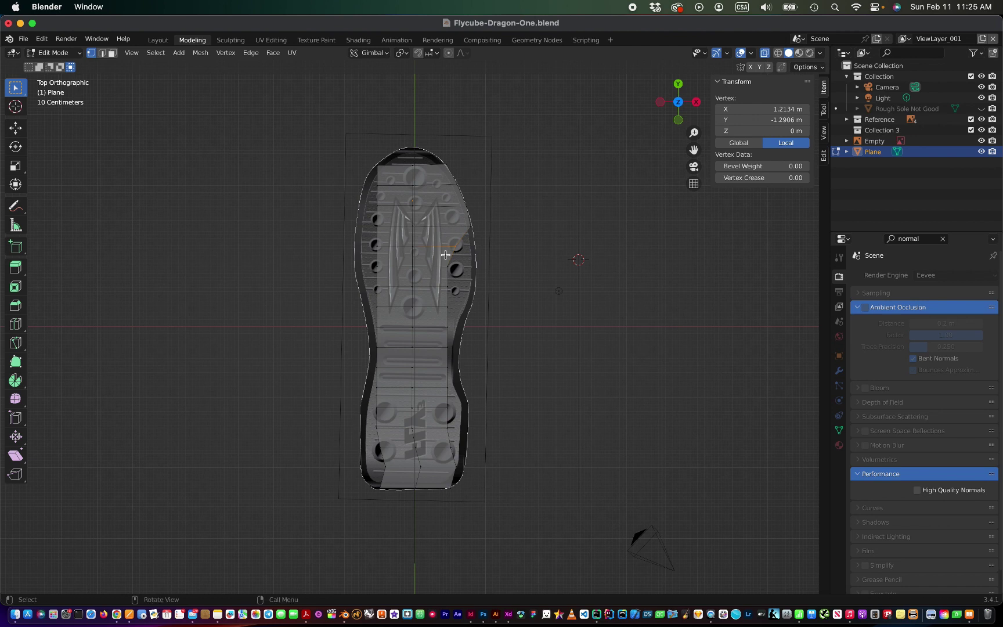
pyautogui.press('g')
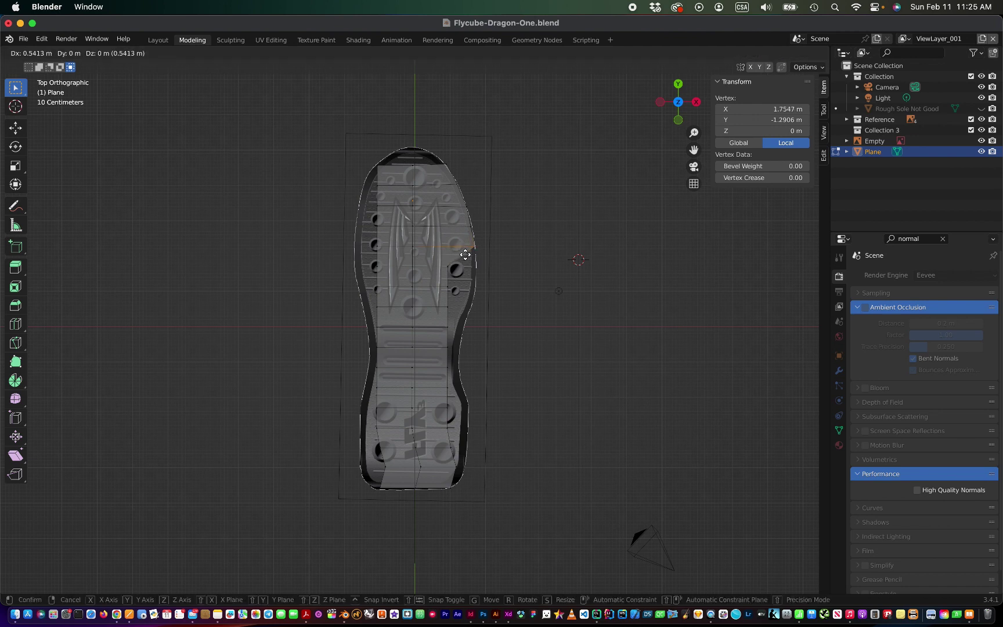
pyautogui.click(465, 254)
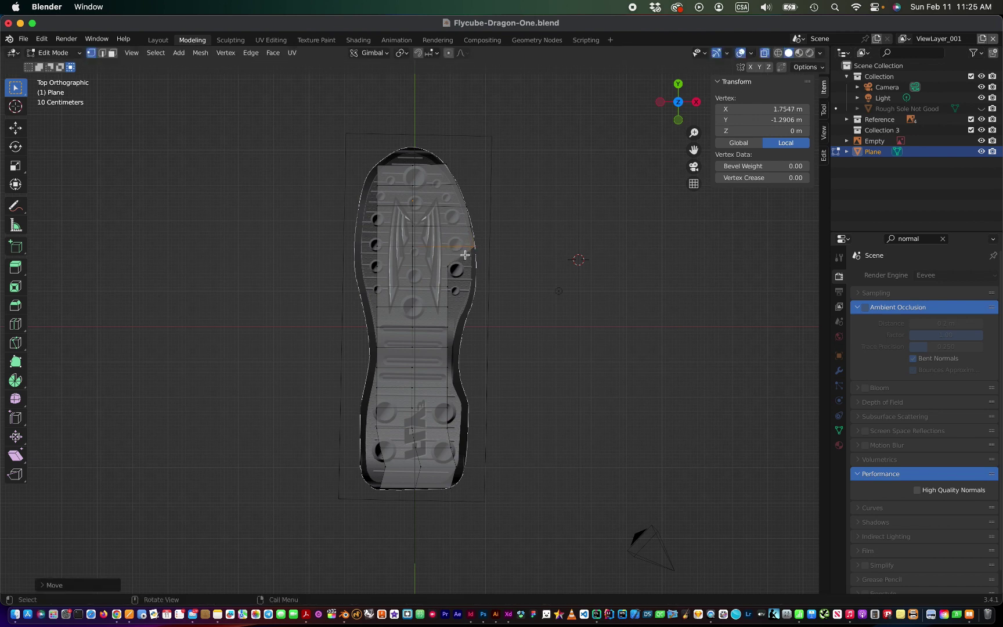
pyautogui.click(503, 260)
pyautogui.click(442, 273)
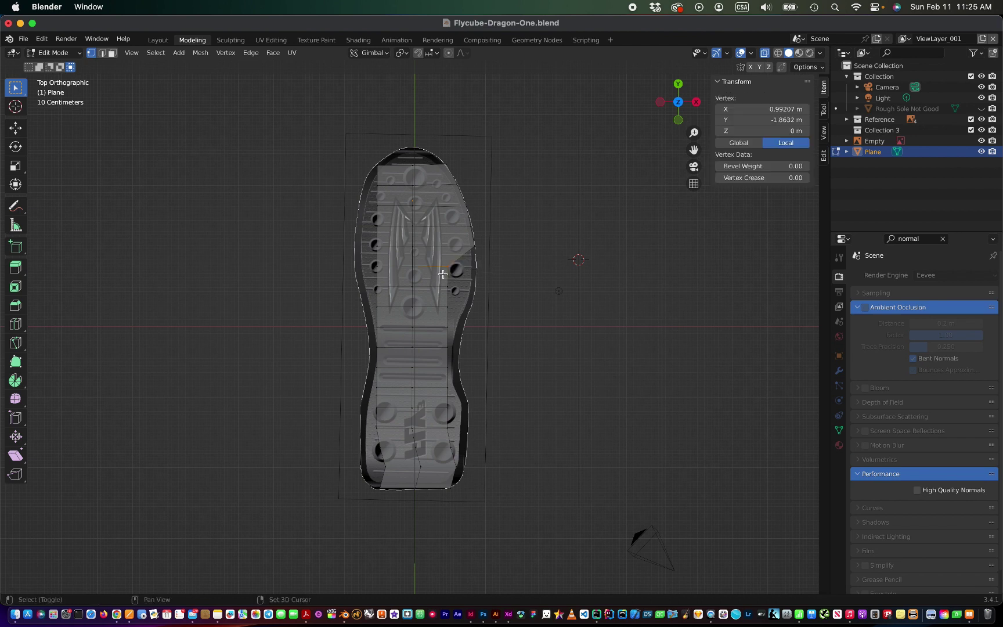
pyautogui.press('g')
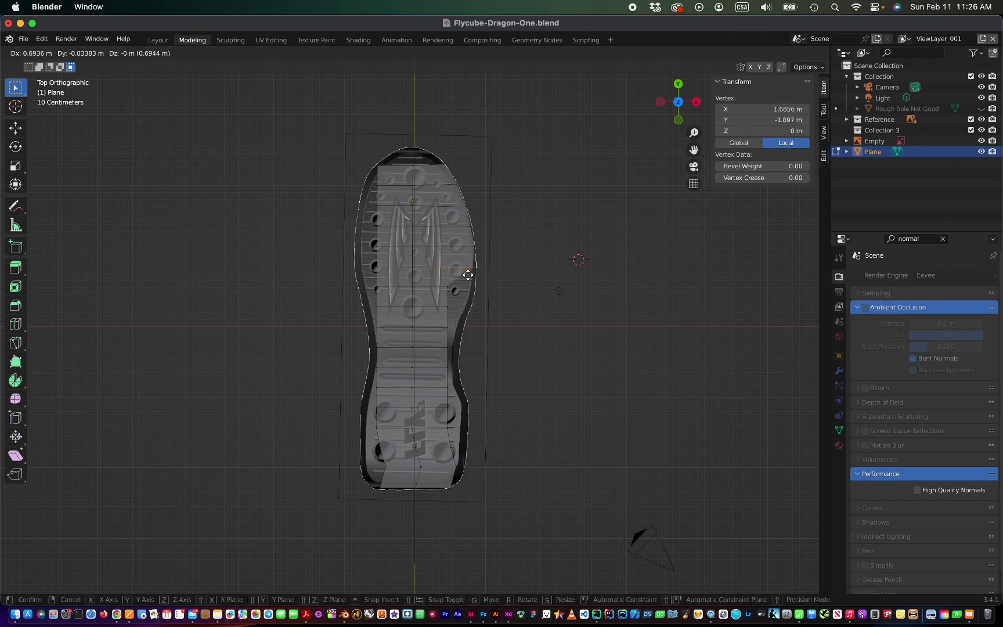
pyautogui.click(470, 274)
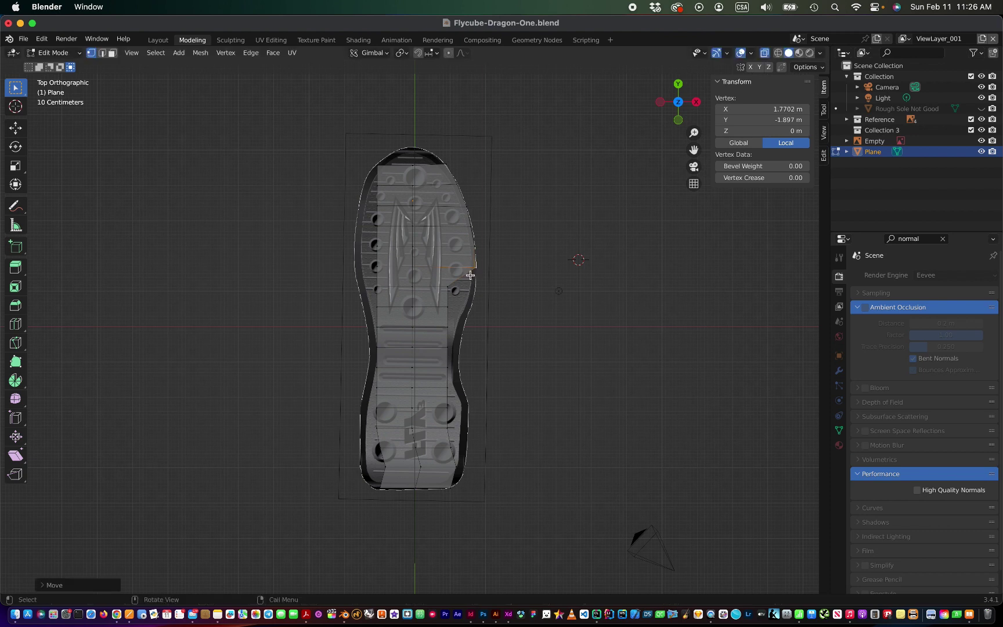
# Step: Move the next lower right-edge vertices outward onto the outline toward the arch
pyautogui.click(482, 278)
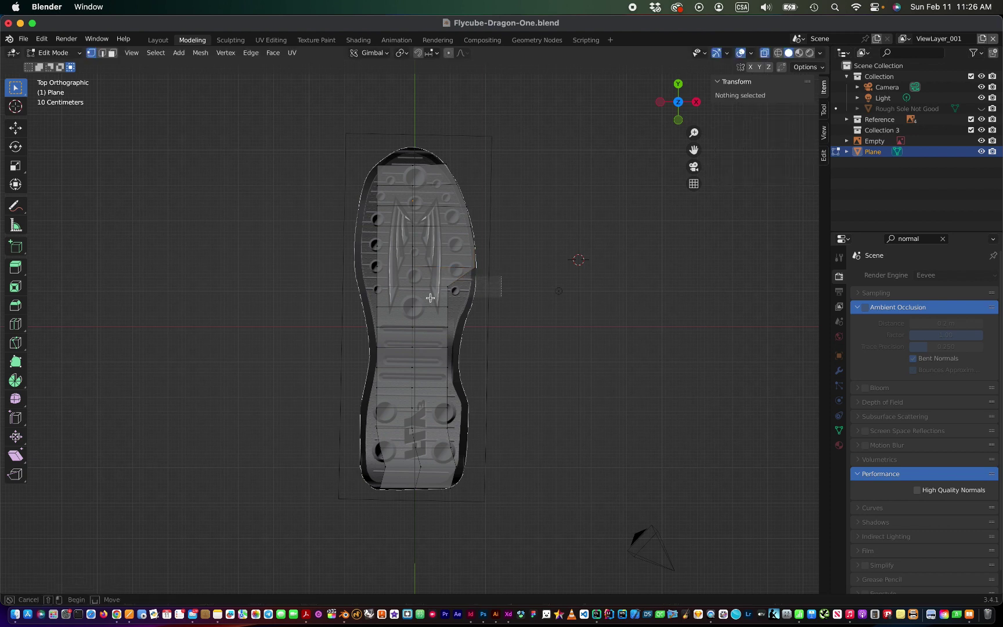
pyautogui.keyDown('shift'); pyautogui.click(426, 299); pyautogui.keyUp('shift')
pyautogui.press('g')
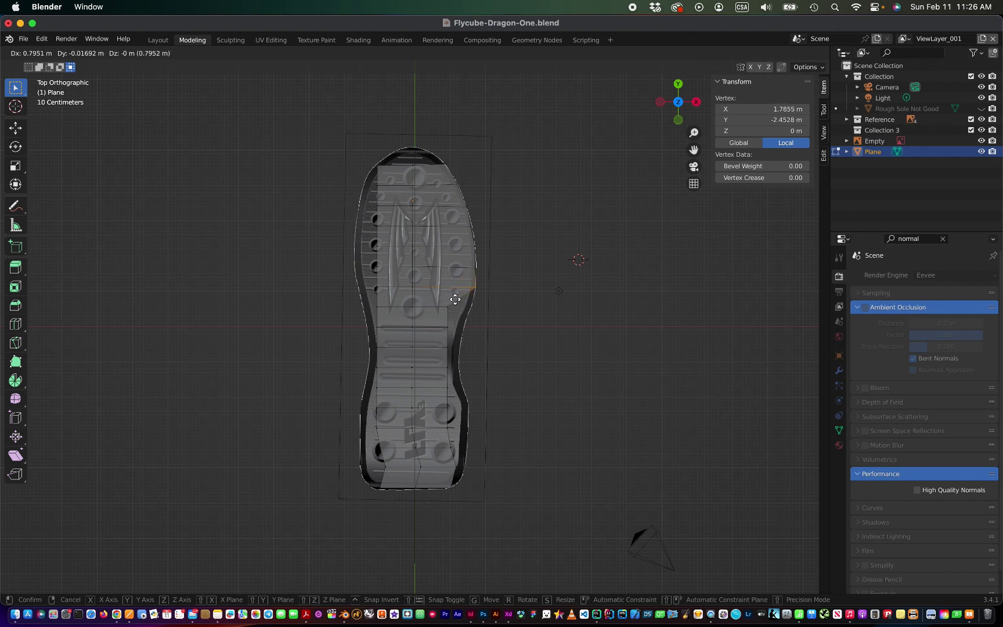
pyautogui.click(455, 299)
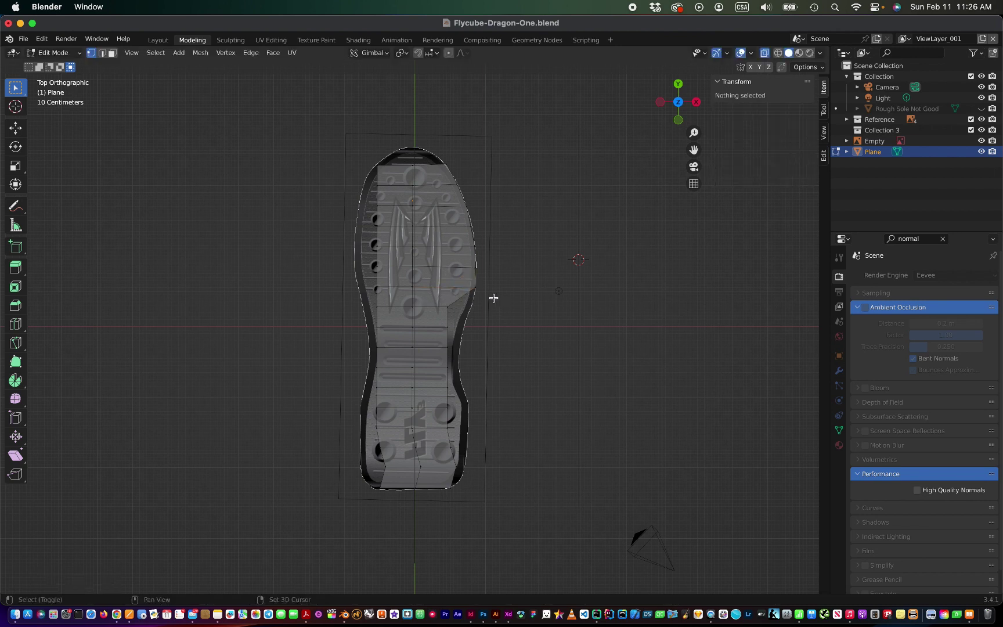
pyautogui.keyDown('shift'); pyautogui.click(434, 313); pyautogui.keyUp('shift')
pyautogui.press('g')
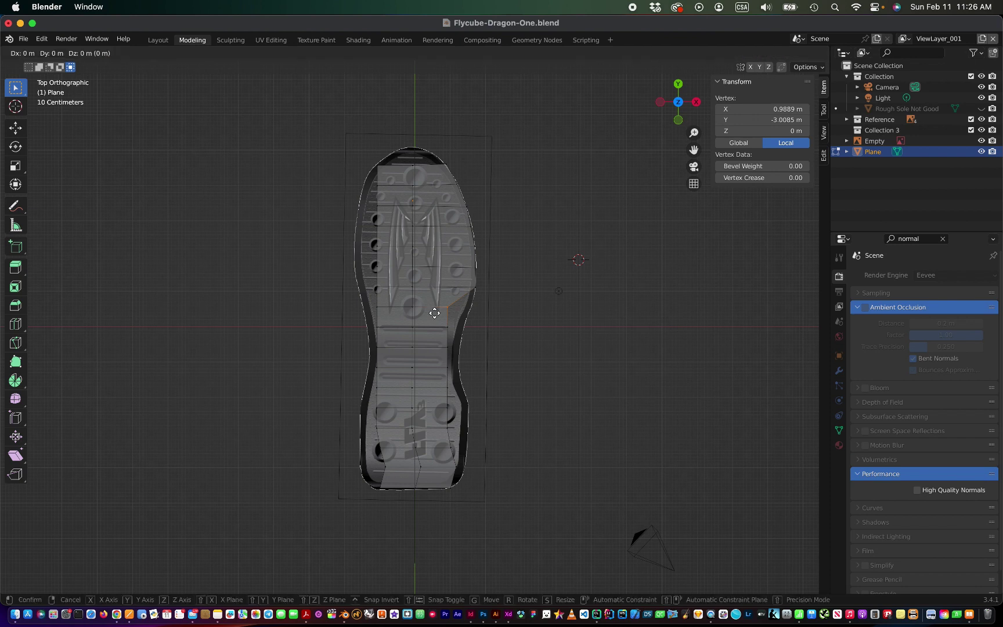
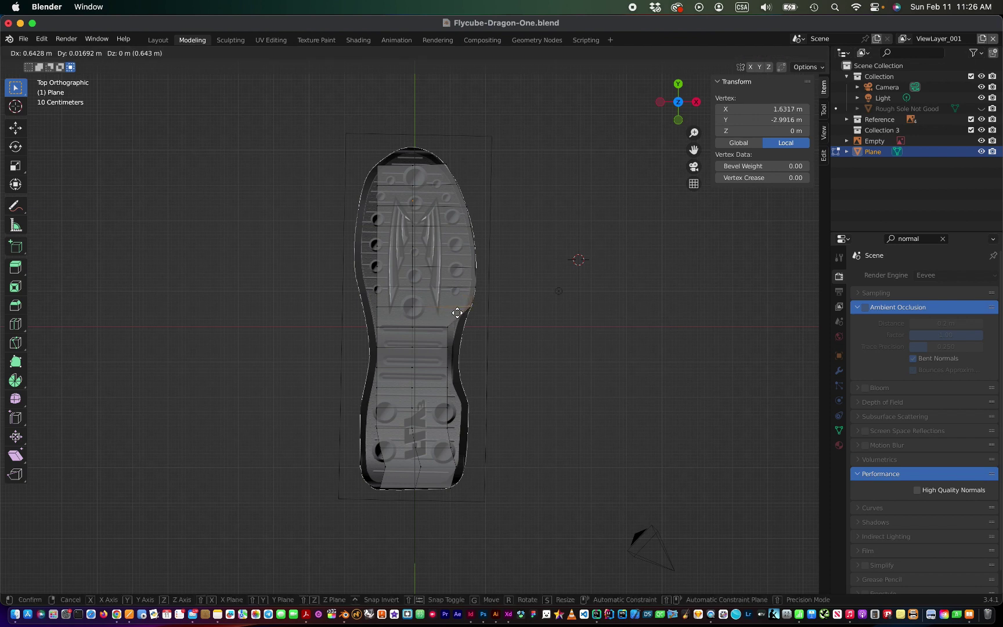
# Step: Move the upper arch vertices outward onto the sole's side outline
pyautogui.click(457, 313)
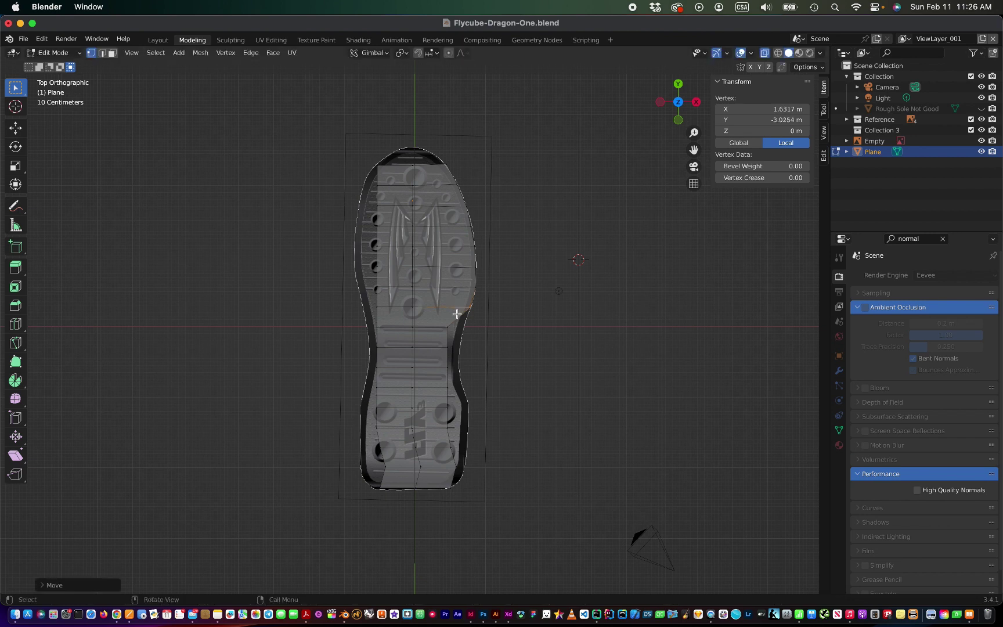
pyautogui.click(487, 323)
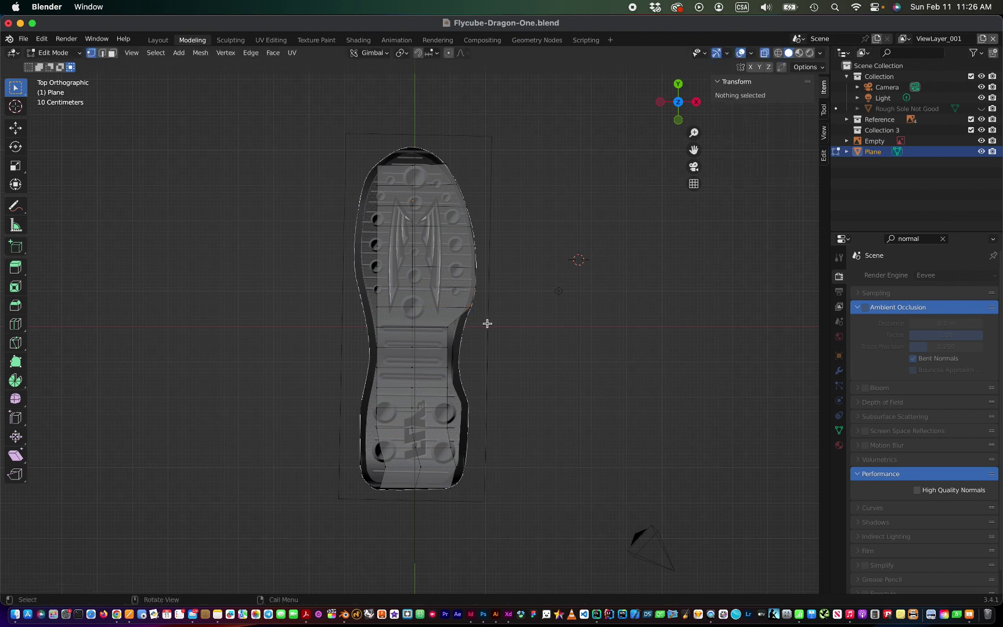
pyautogui.click(432, 339)
pyautogui.press('g')
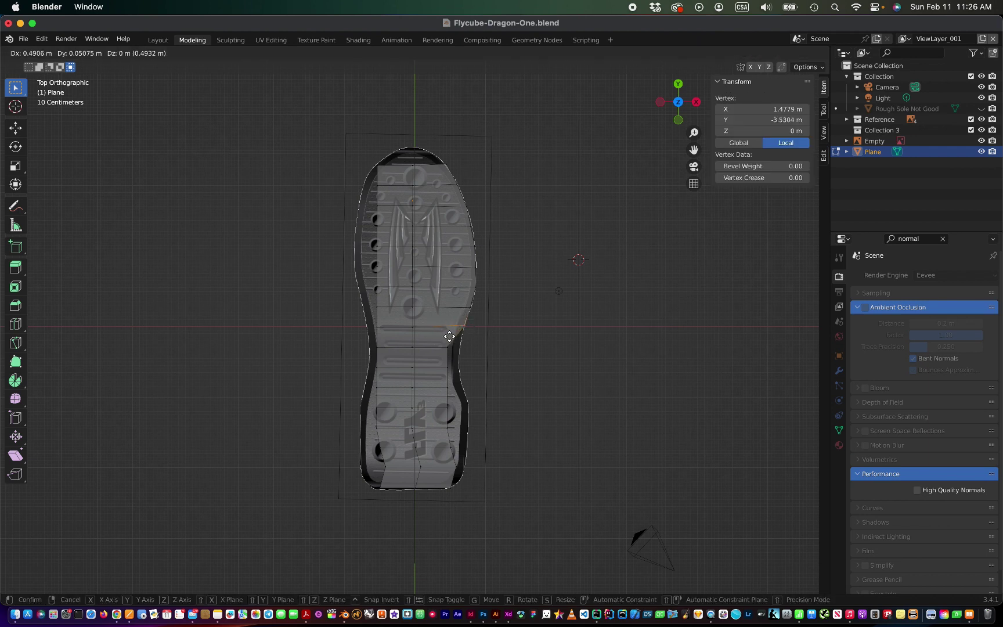
pyautogui.click(449, 336)
pyautogui.click(481, 338)
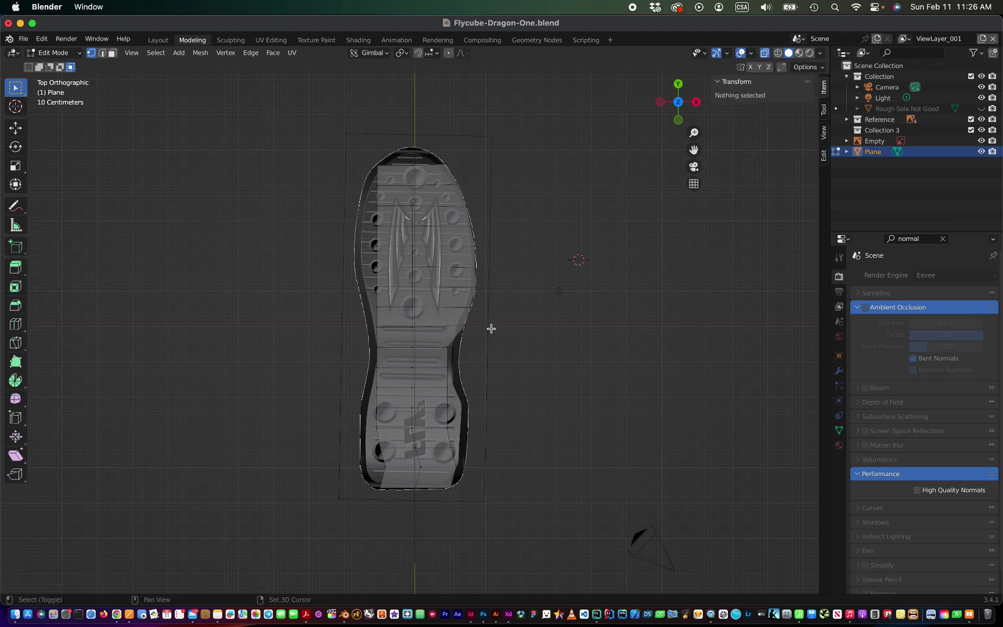
pyautogui.click(455, 332)
pyautogui.press('g')
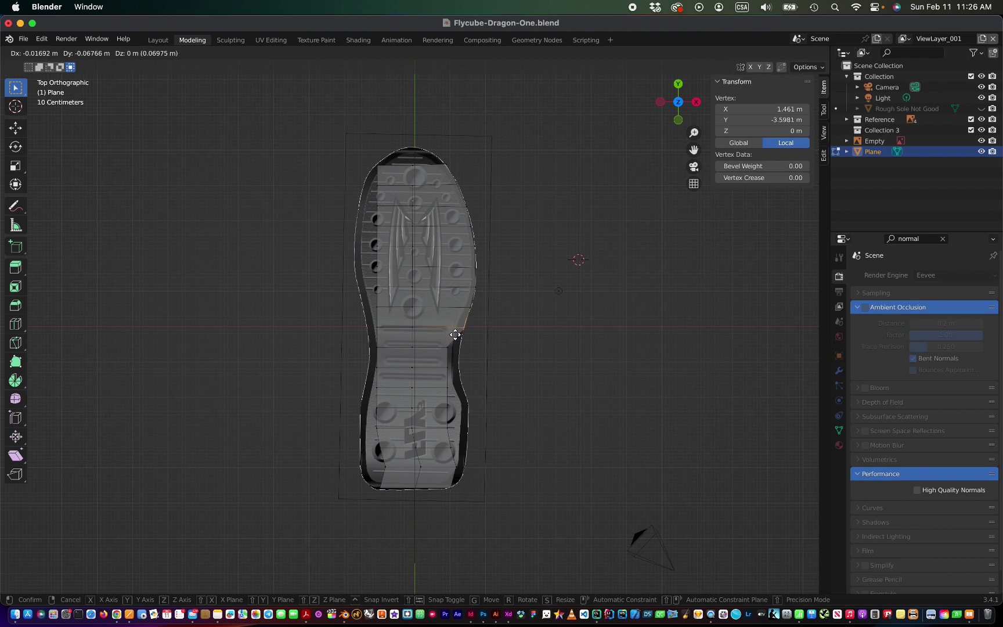
pyautogui.click(455, 333)
pyautogui.click(488, 338)
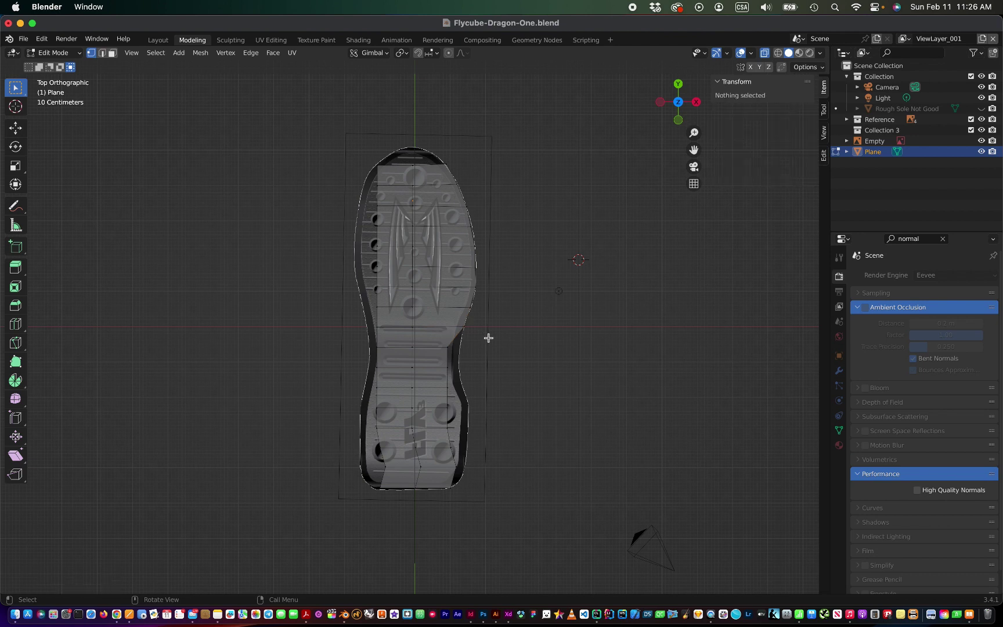
# Step: Move the next side vertices down toward the heel onto the sole outline
pyautogui.moveTo(489, 337); pyautogui.dragTo(433, 356)
pyautogui.press('g')
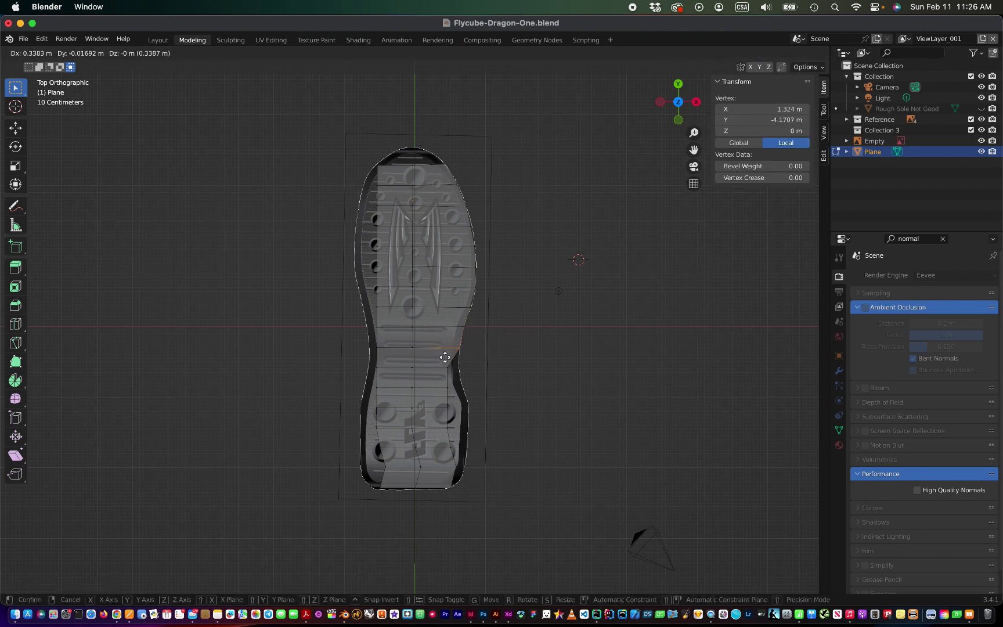
pyautogui.click(445, 357)
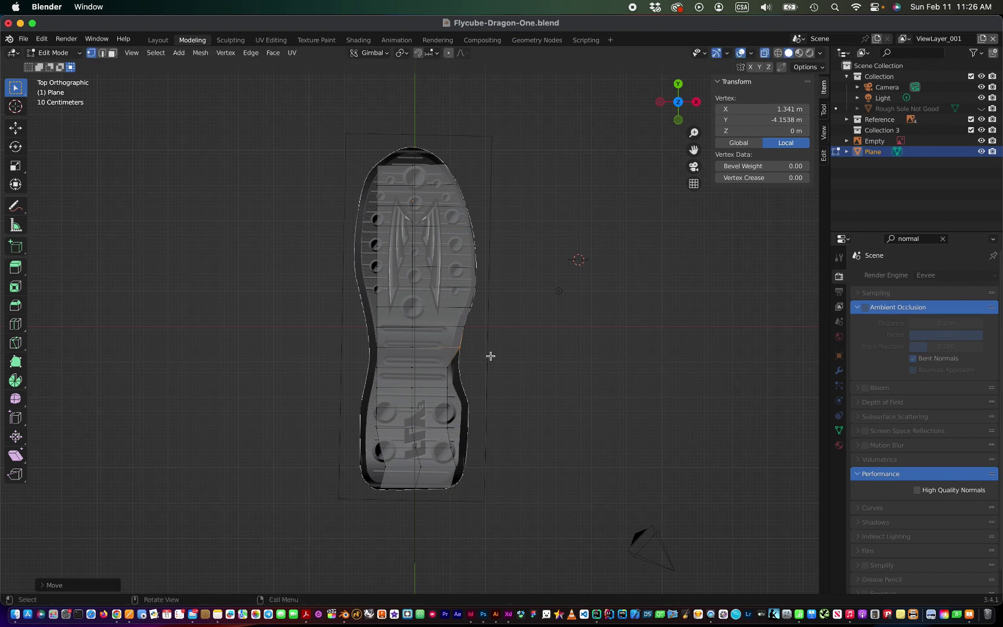
pyautogui.click(490, 356)
pyautogui.click(432, 376)
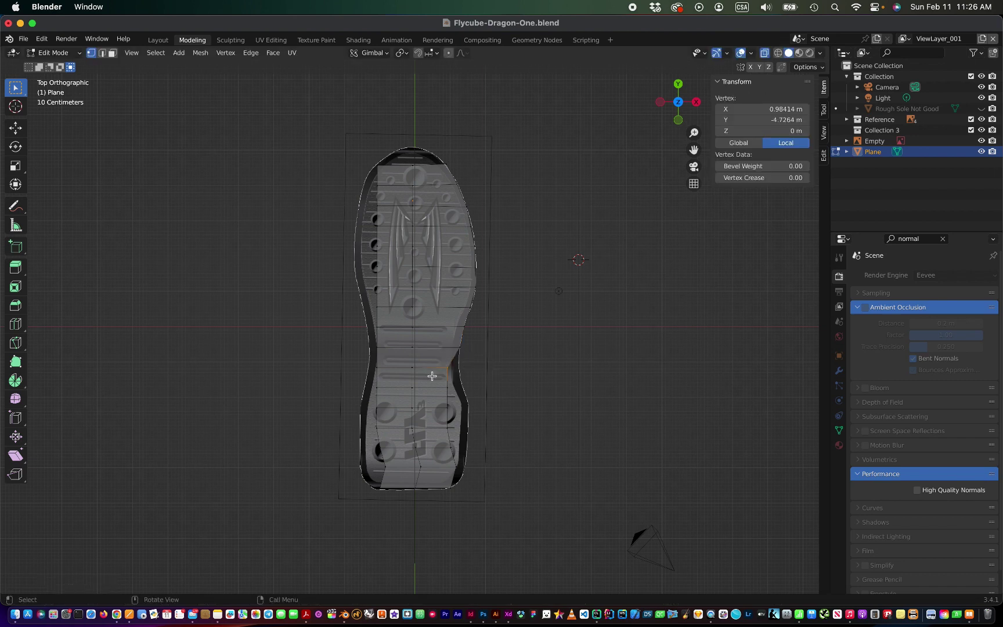
pyautogui.press('g')
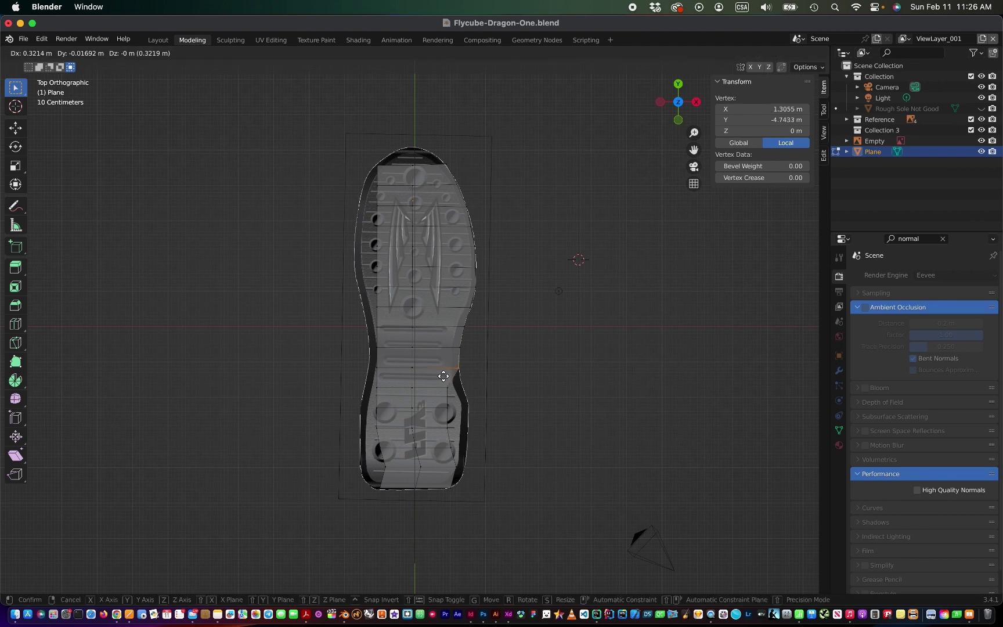
pyautogui.click(444, 376)
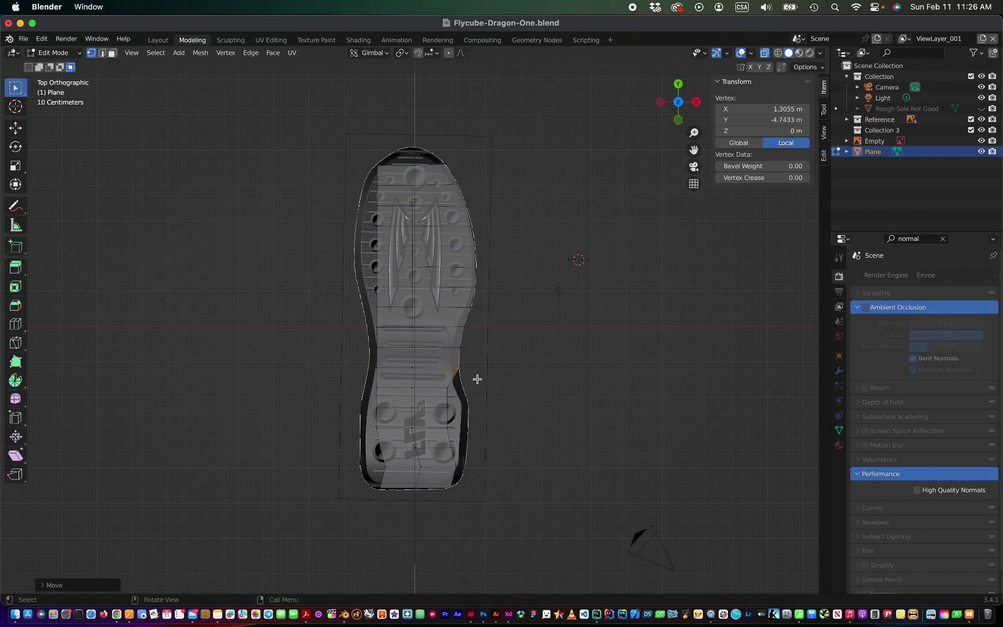
pyautogui.click(477, 379)
pyautogui.click(432, 395)
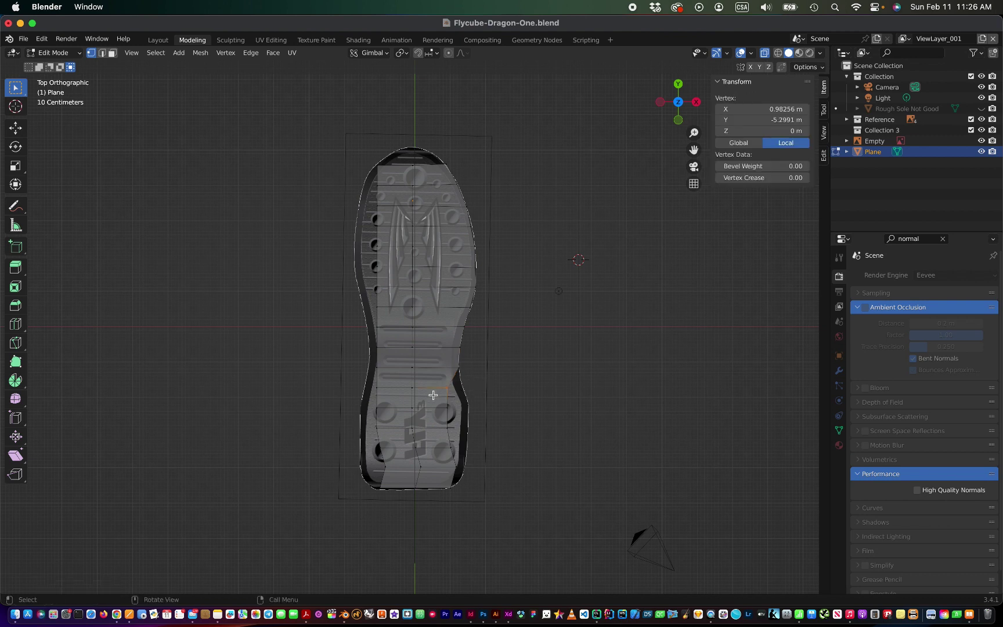
# Step: Snap the two vertices just above the heel outward onto the sole outline
pyautogui.press('g')
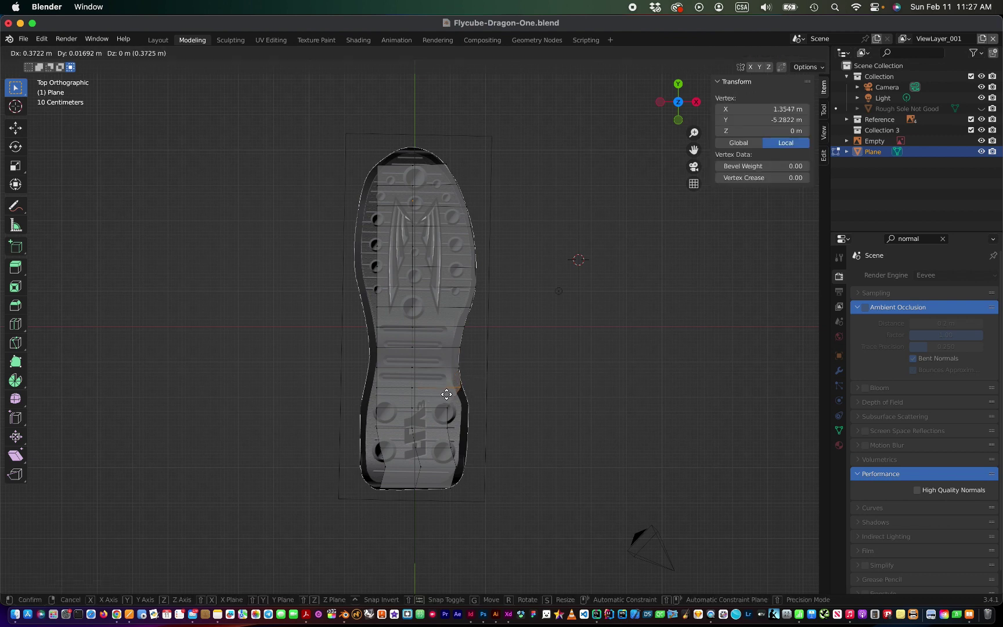
pyautogui.click(446, 394)
pyautogui.click(502, 397)
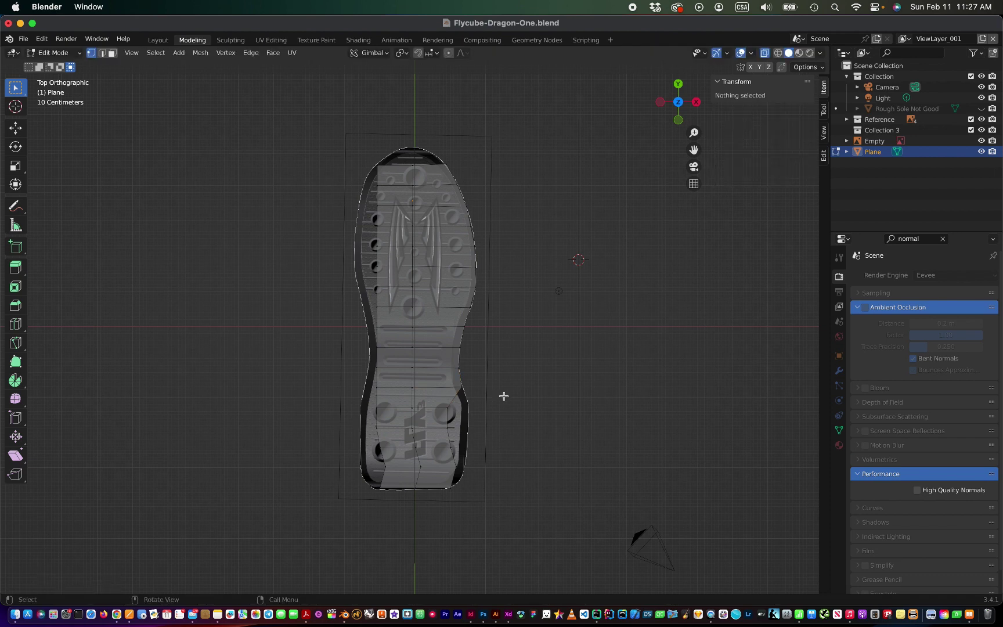
pyautogui.click(438, 416)
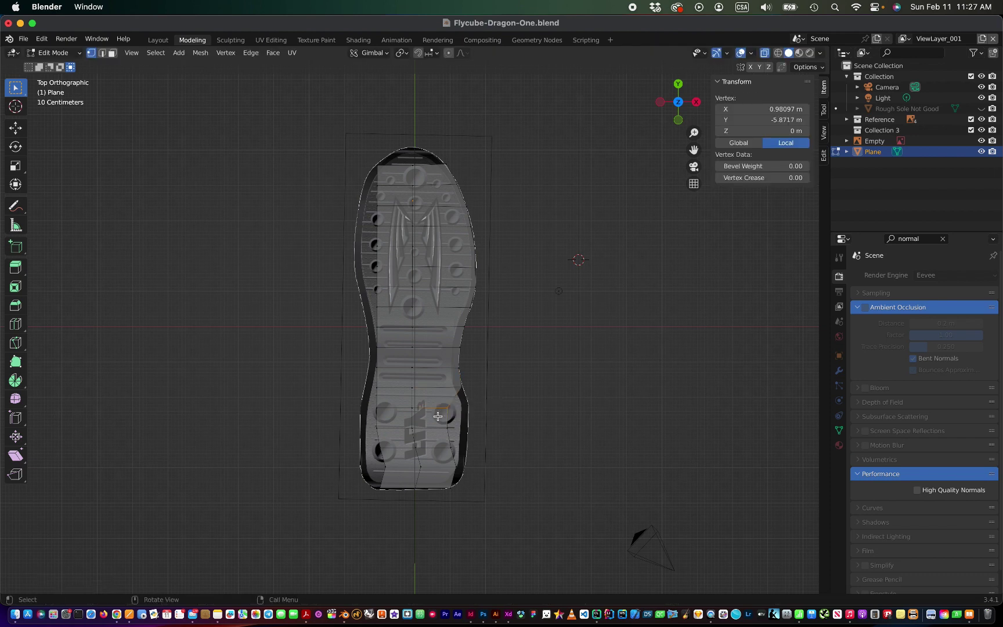
pyautogui.press('g')
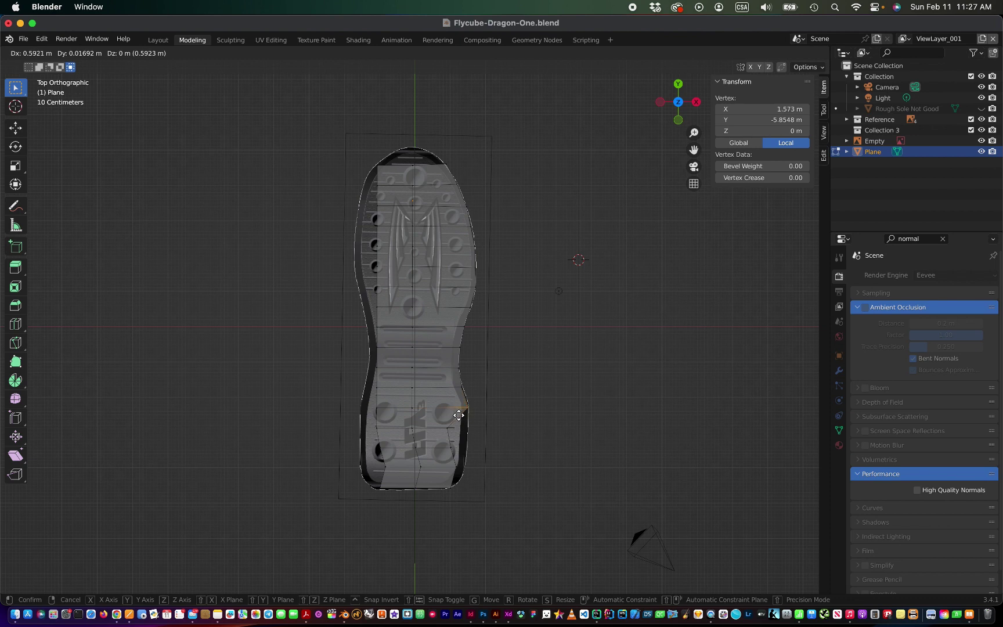
pyautogui.click(458, 415)
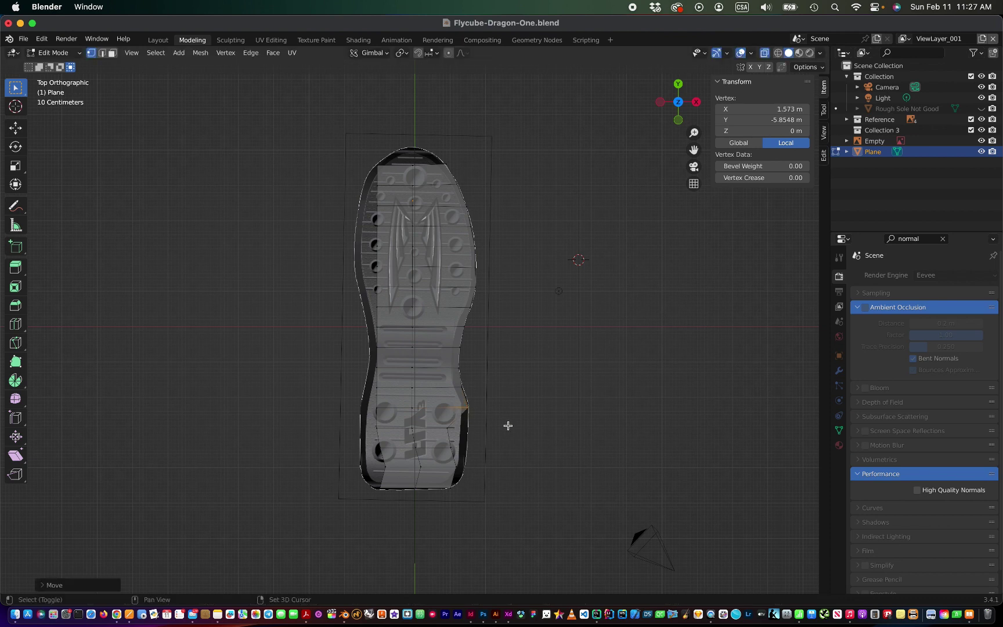
pyautogui.click(507, 418)
# Step: Pull two heel vertices outward onto the heel outline
pyautogui.moveTo(503, 415); pyautogui.dragTo(466, 436)
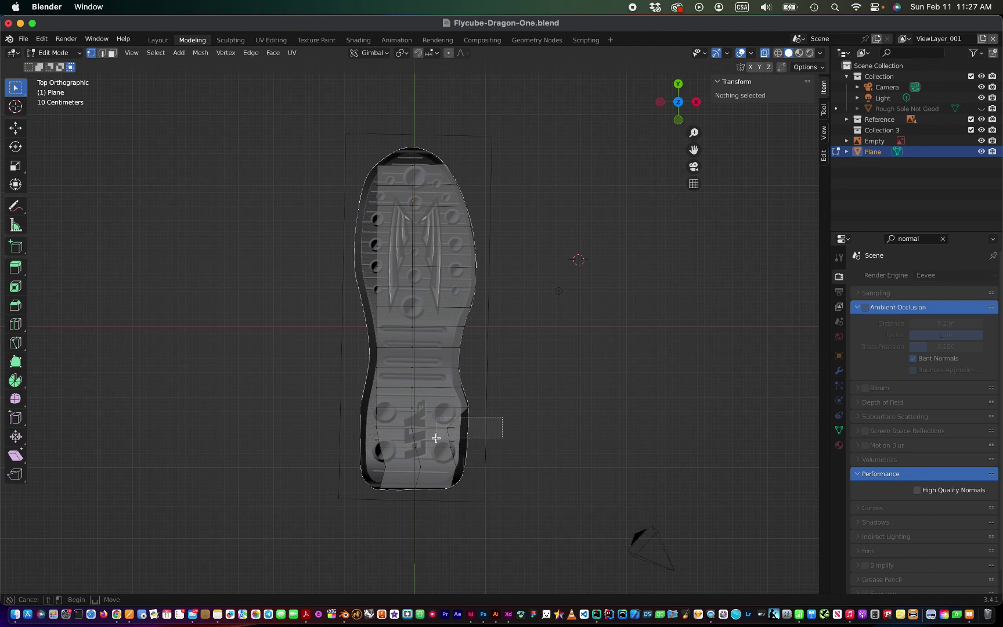
pyautogui.click(435, 433)
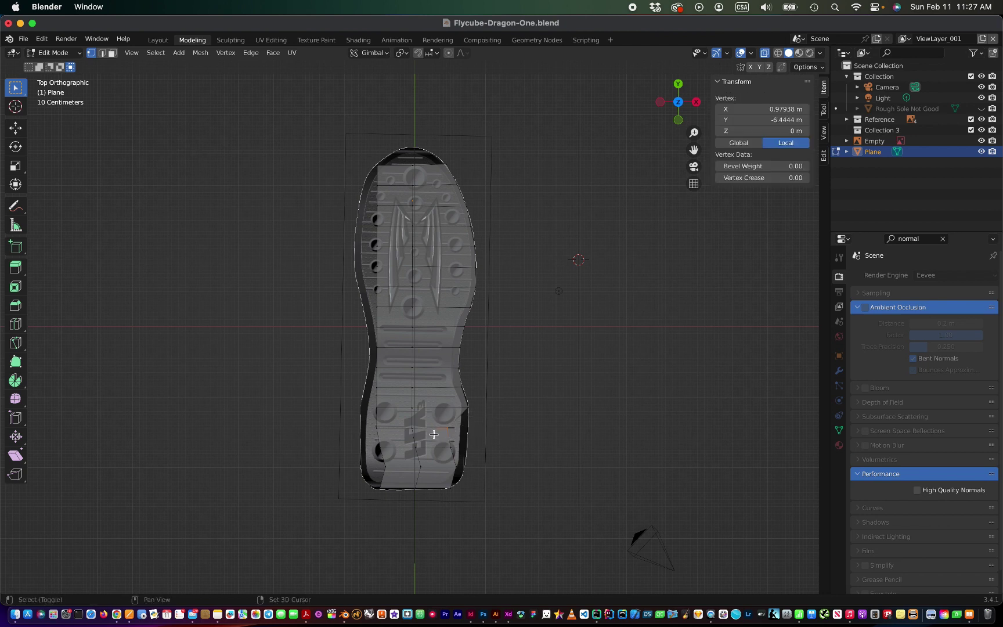
pyautogui.press('g')
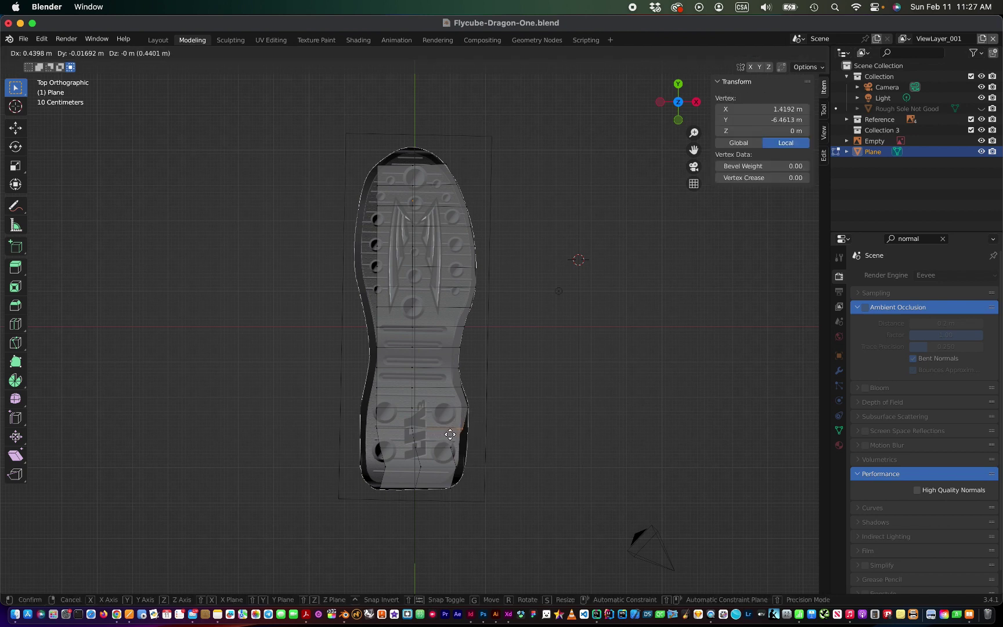
pyautogui.click(454, 434)
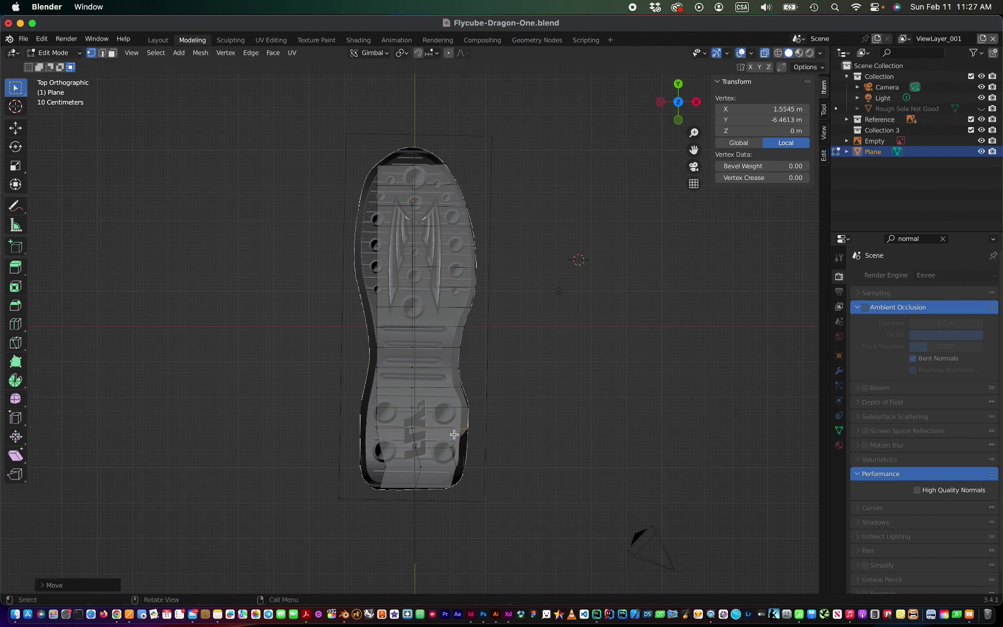
pyautogui.click(487, 436)
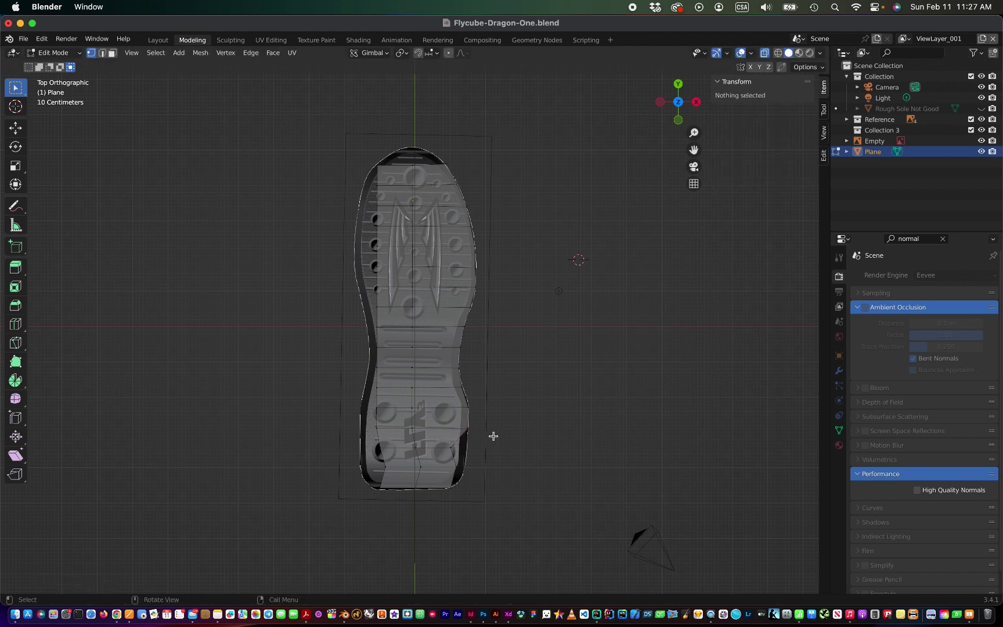
pyautogui.keyDown('shift'); pyautogui.click(438, 453); pyautogui.keyUp('shift')
pyautogui.press('g')
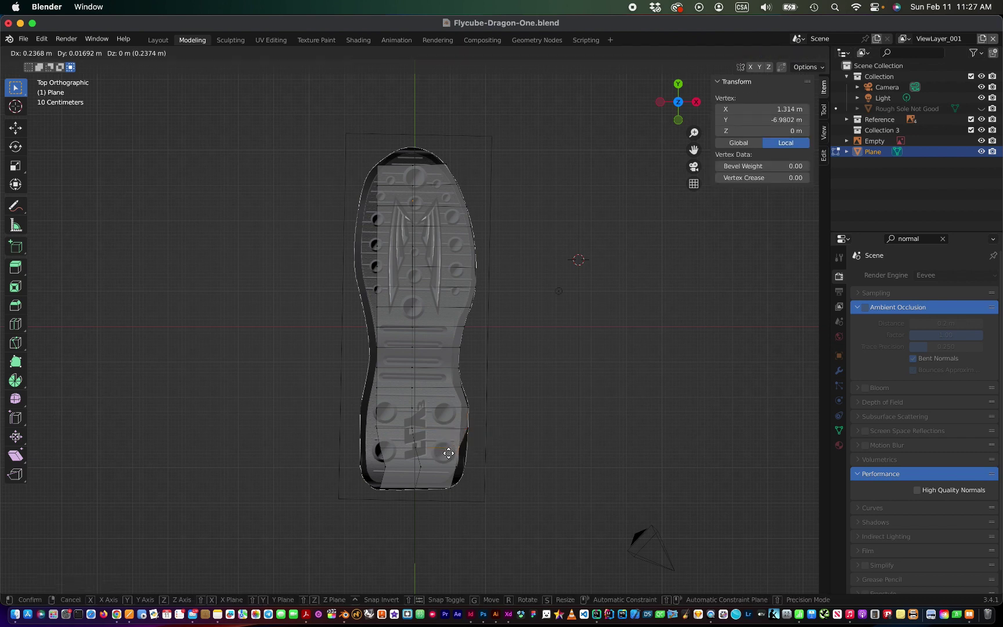
pyautogui.click(454, 453)
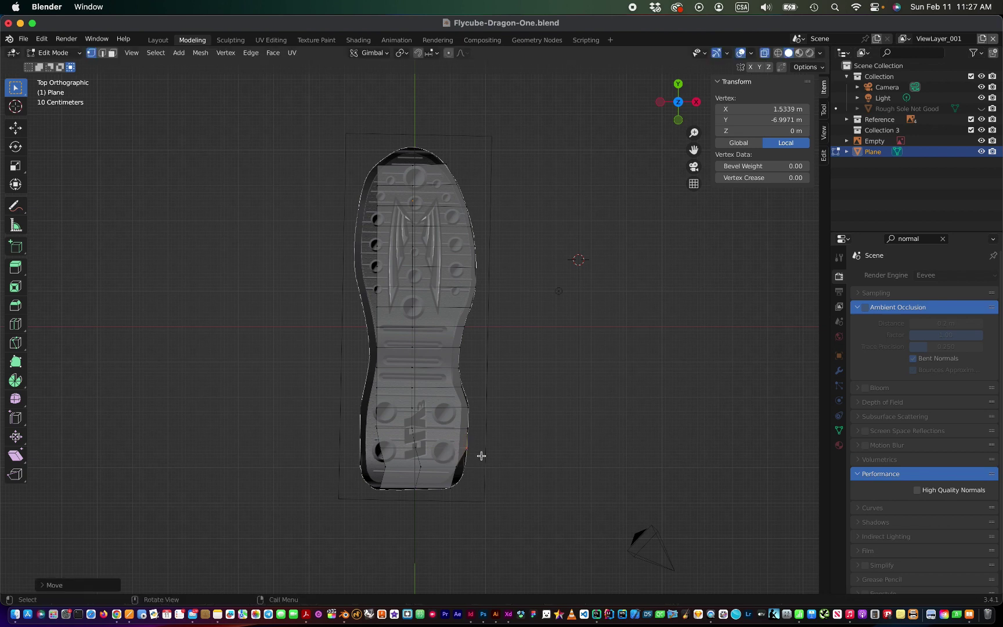
pyautogui.click(481, 456)
# Step: Move the lowest heel vertex and the lower-left heel corner onto the outline
pyautogui.moveTo(489, 453); pyautogui.dragTo(445, 473)
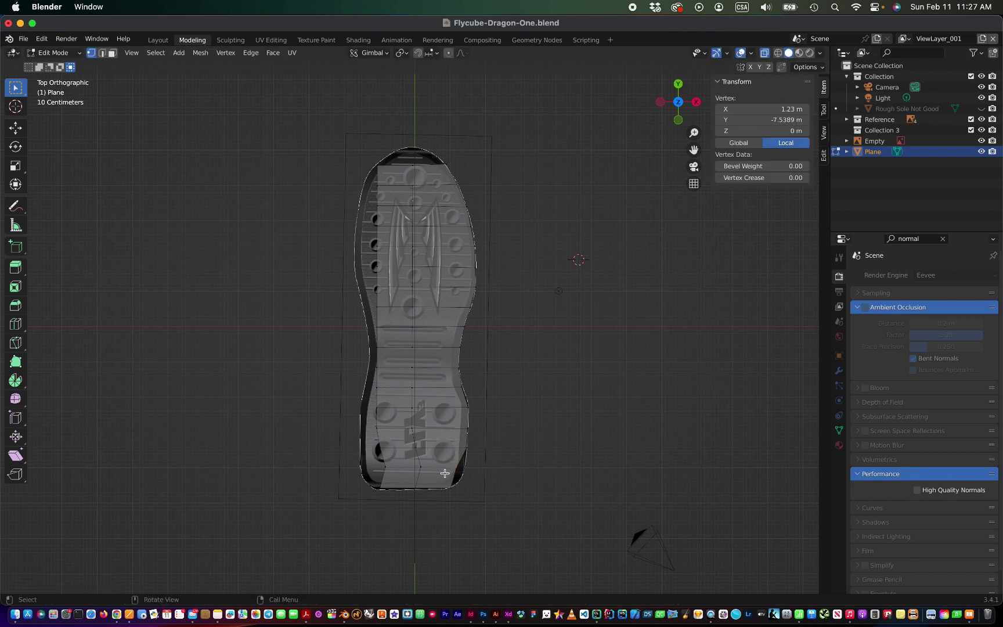
pyautogui.press('g')
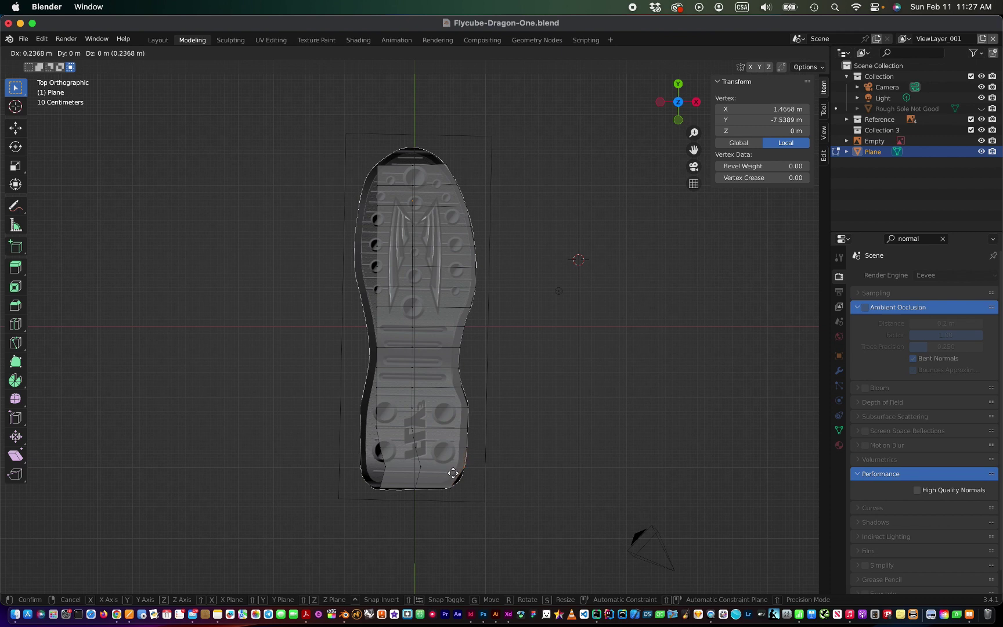
pyautogui.click(453, 473)
pyautogui.click(481, 480)
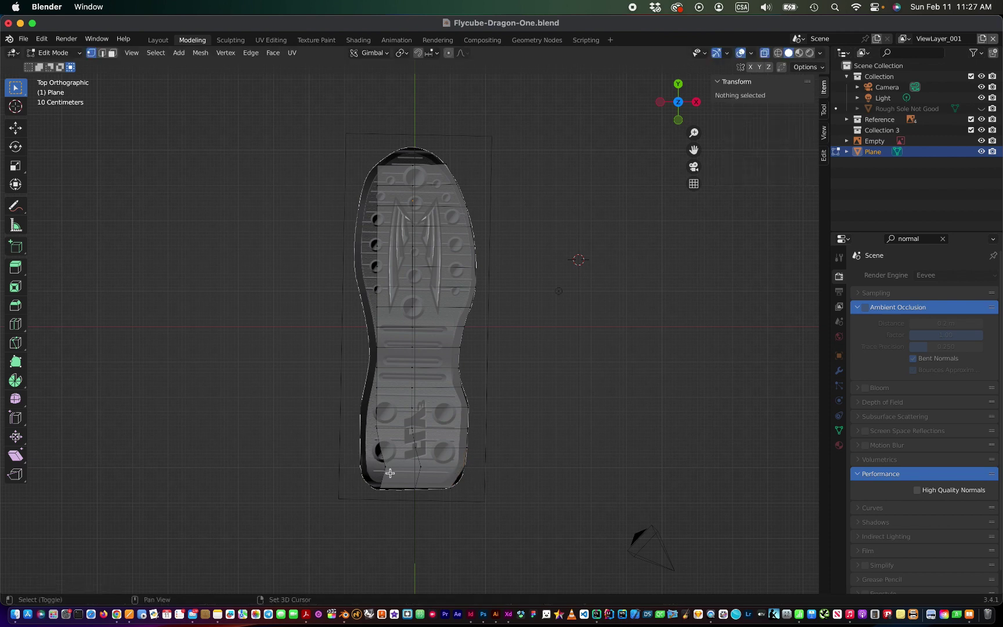
pyautogui.moveTo(346, 459); pyautogui.dragTo(395, 471)
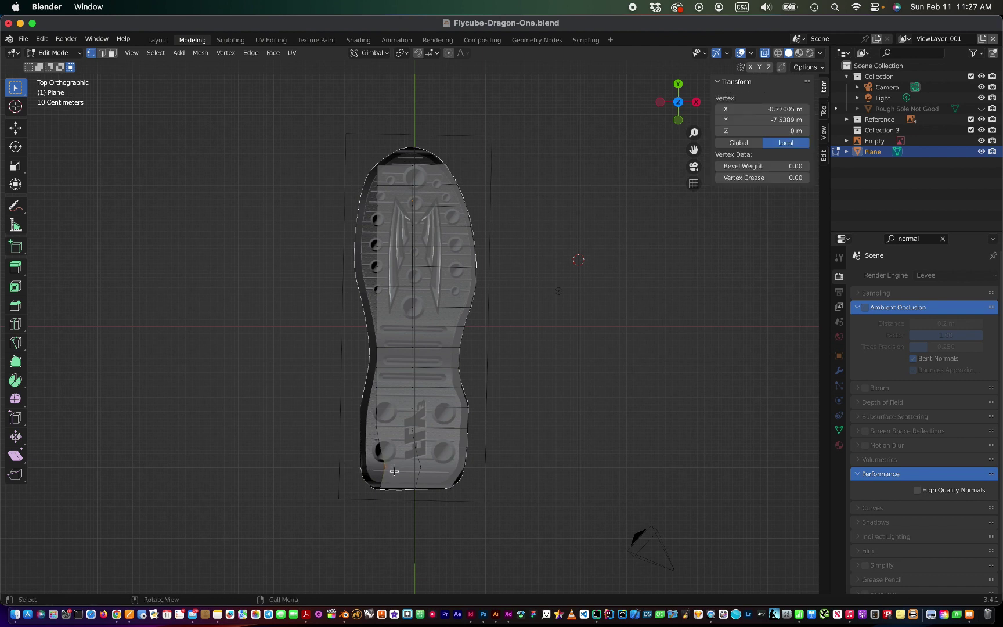
pyautogui.press('g')
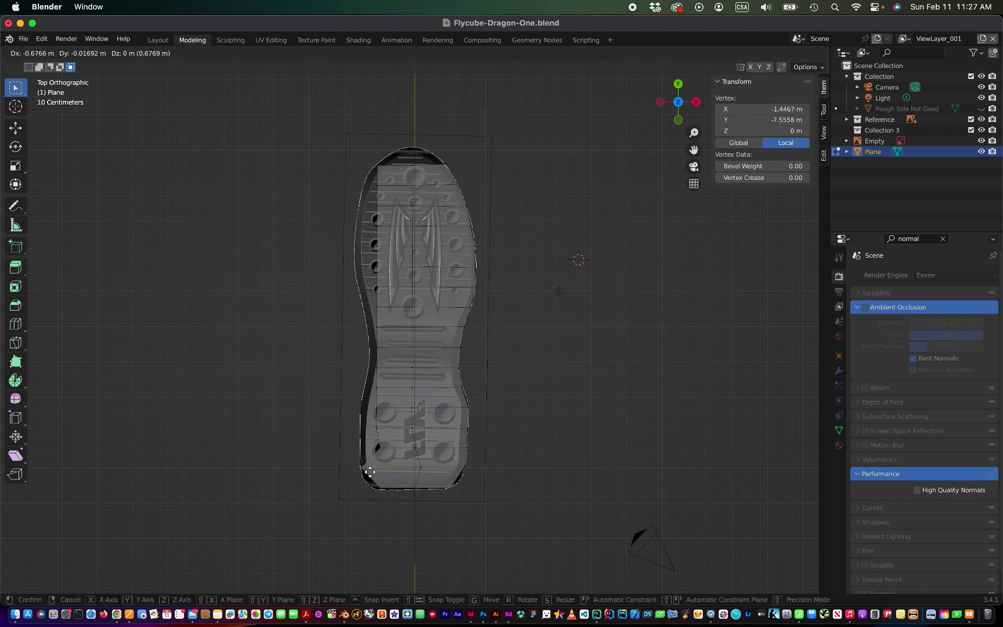
pyautogui.click(370, 472)
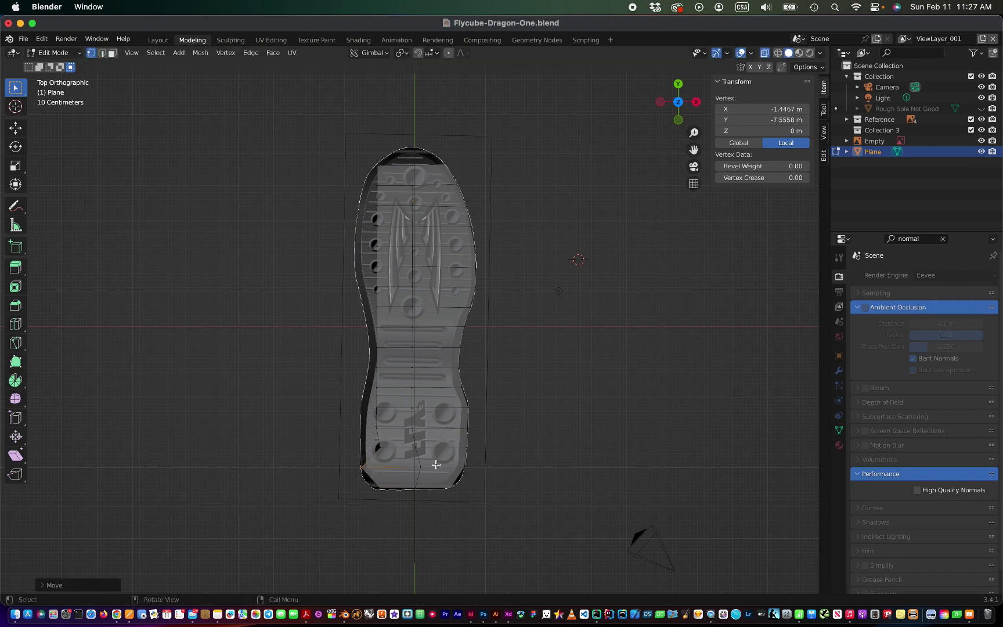
pyautogui.moveTo(441, 461); pyautogui.dragTo(441, 461, button='middle')
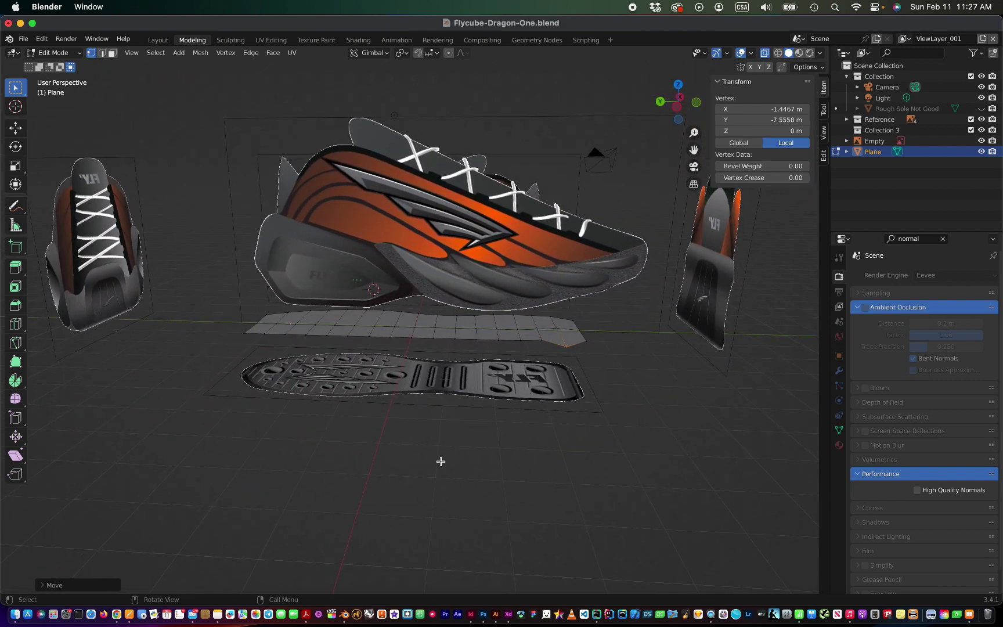
# Step: In Face select mode, select every face of the sole plane strip
pyautogui.click(112, 53)
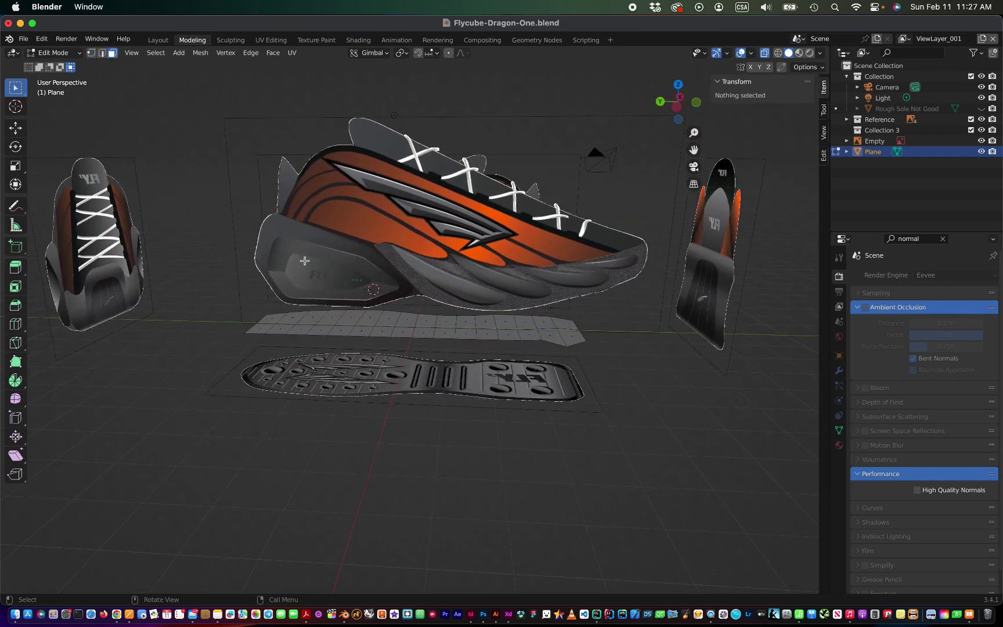
pyautogui.keyDown('alt'); pyautogui.click(335, 318); pyautogui.keyUp('alt')
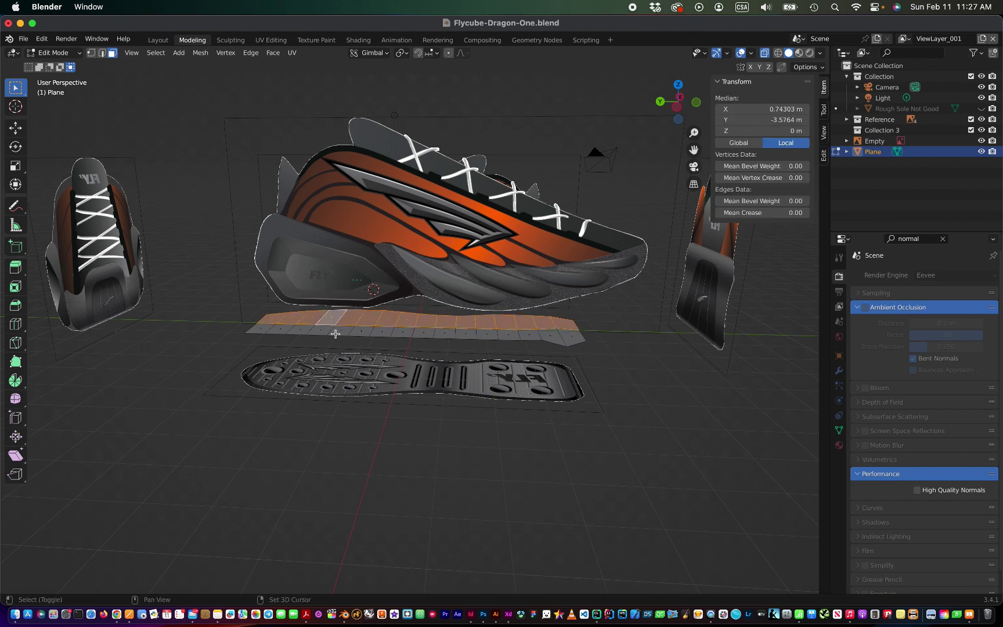
pyautogui.keyDown('shift'); pyautogui.click(335, 331); pyautogui.keyUp('shift')
pyautogui.keyDown('shift'); pyautogui.click(321, 332); pyautogui.keyUp('shift')
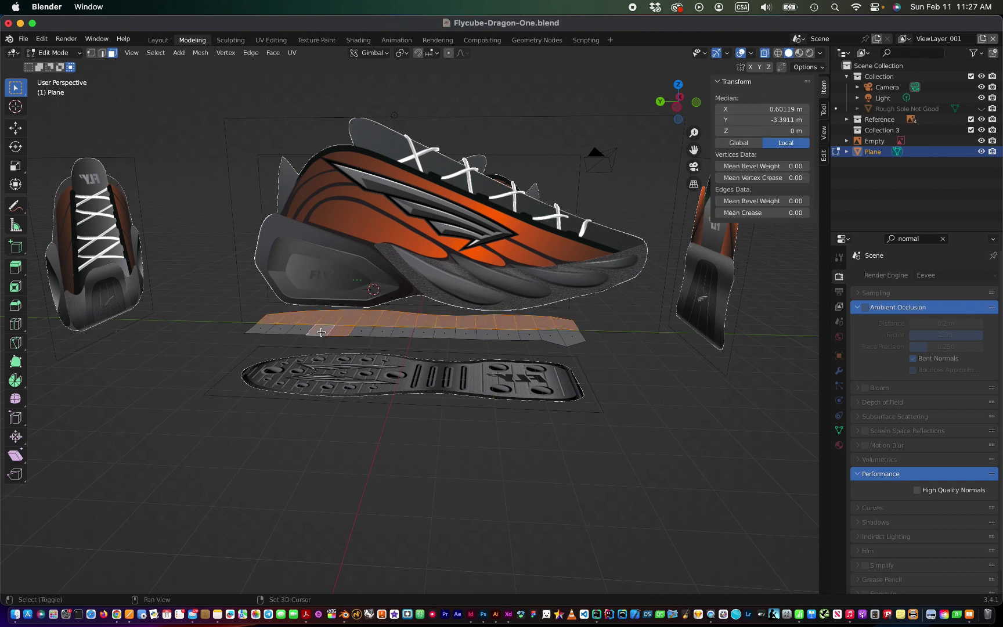
pyautogui.keyDown('shift'); pyautogui.click(300, 331); pyautogui.keyUp('shift')
pyautogui.keyDown('shift'); pyautogui.click(273, 330); pyautogui.keyUp('shift')
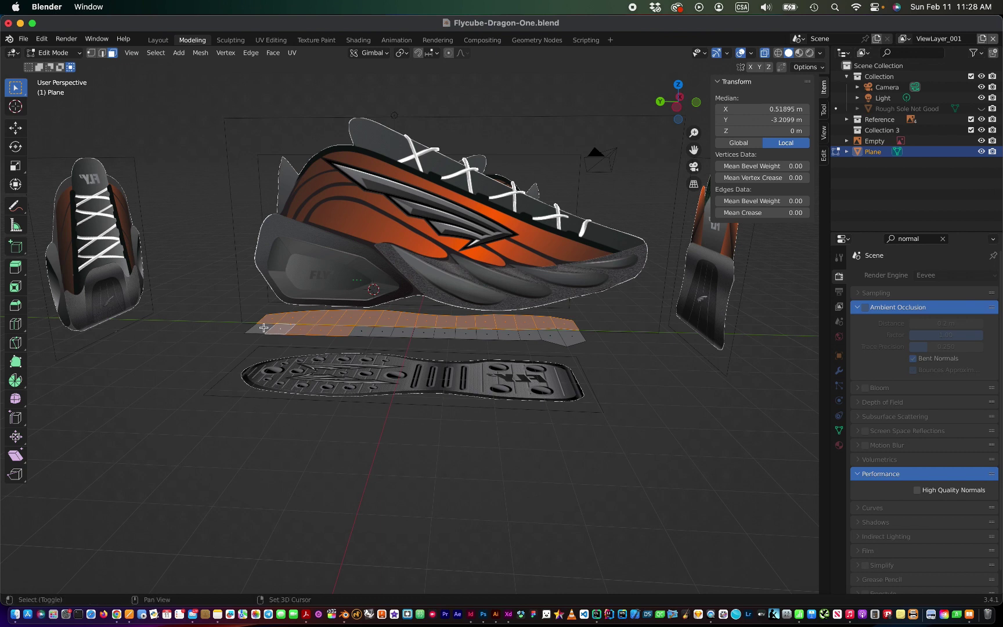
pyautogui.keyDown('shift'); pyautogui.click(263, 328); pyautogui.keyUp('shift')
pyautogui.keyDown('shift'); pyautogui.click(358, 331); pyautogui.keyUp('shift')
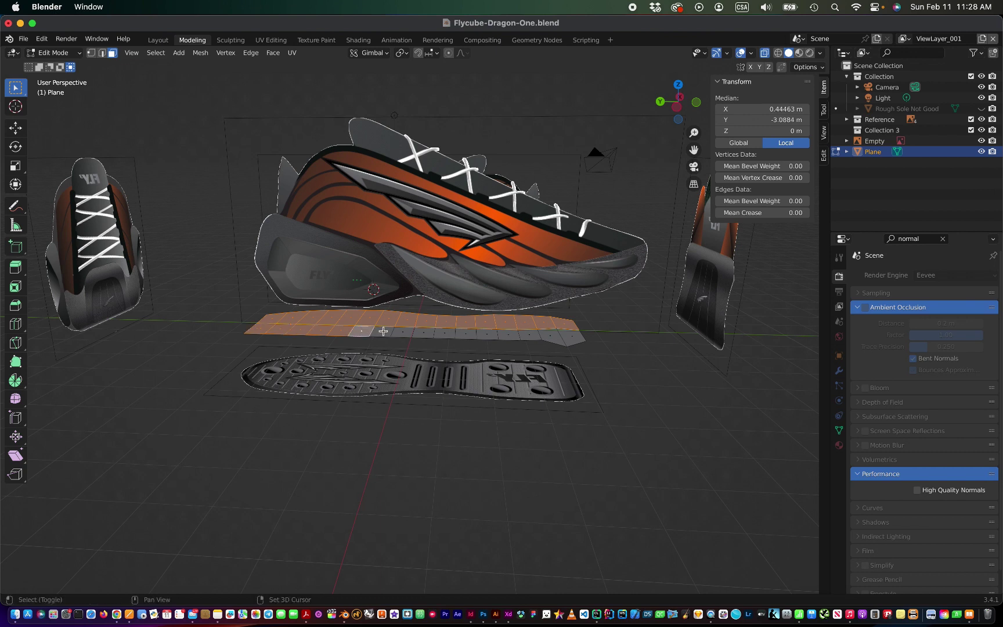
pyautogui.keyDown('shift'); pyautogui.click(412, 332); pyautogui.keyUp('shift')
pyautogui.keyDown('shift'); pyautogui.click(423, 331); pyautogui.keyUp('shift')
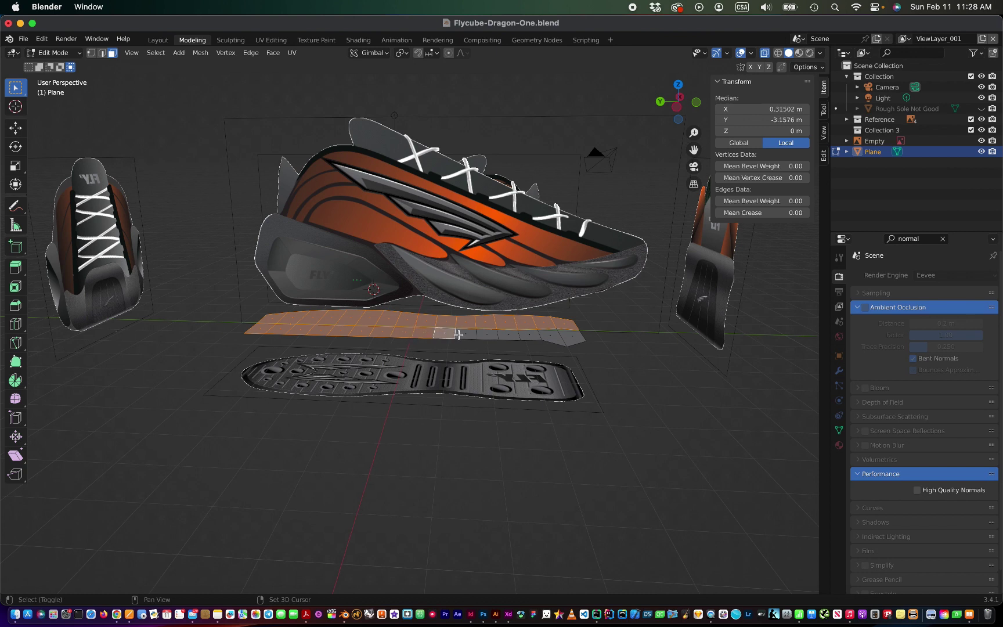
pyautogui.keyDown('shift'); pyautogui.click(465, 332); pyautogui.keyUp('shift')
pyautogui.keyDown('shift'); pyautogui.click(510, 333); pyautogui.keyUp('shift')
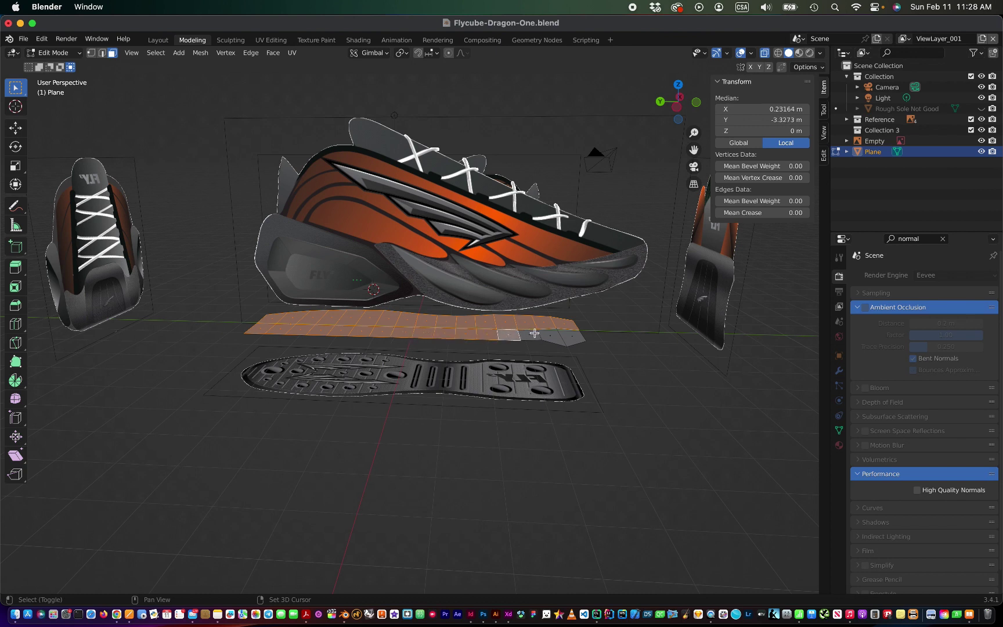
pyautogui.keyDown('shift'); pyautogui.click(550, 335); pyautogui.keyUp('shift')
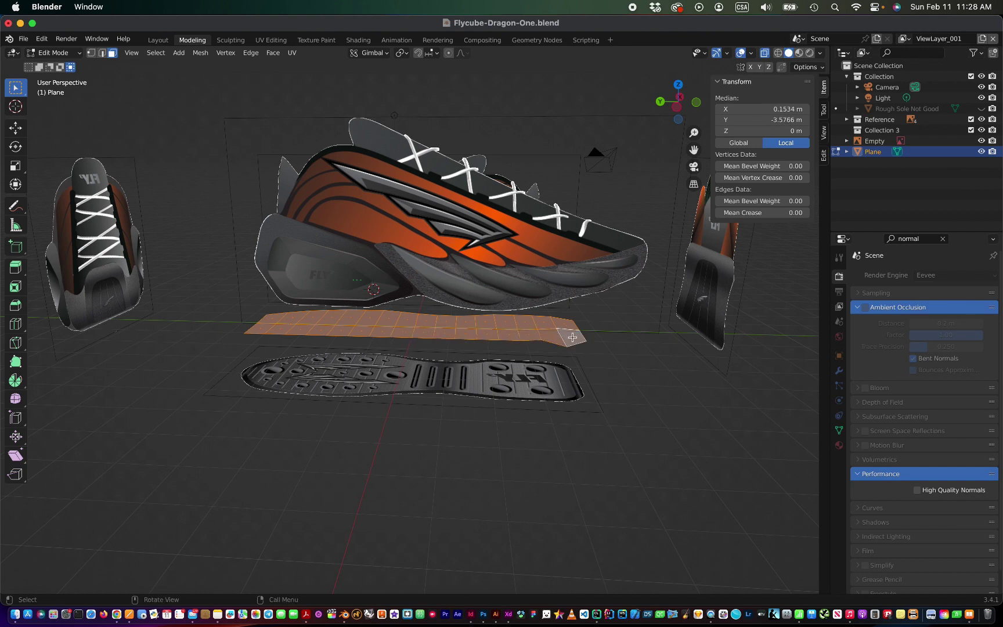
# Step: Move the selected faces down to about −1.32 m Z onto the reference sole
pyautogui.press('g')
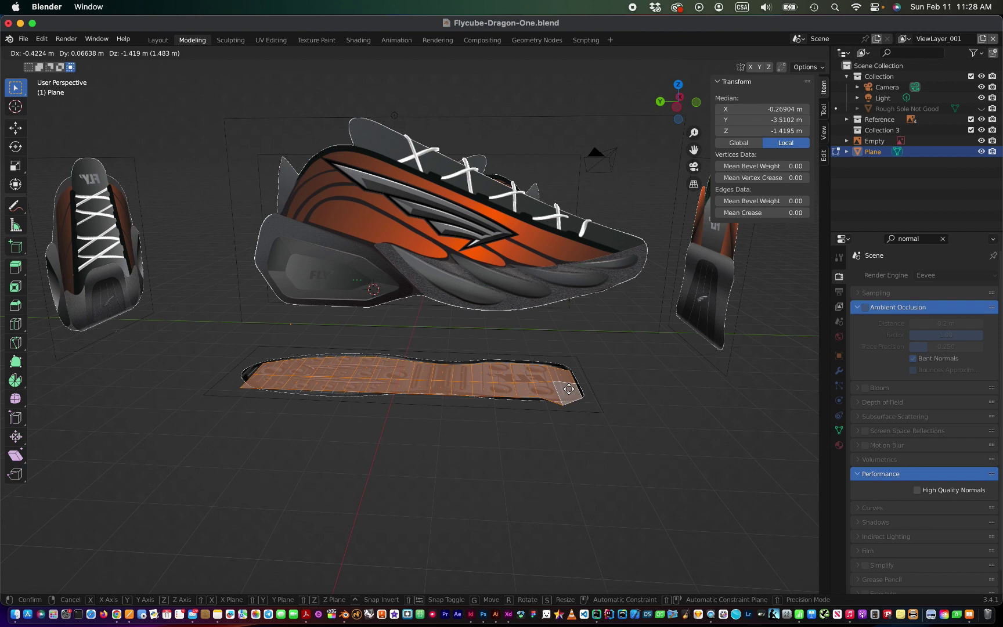
pyautogui.click(569, 385)
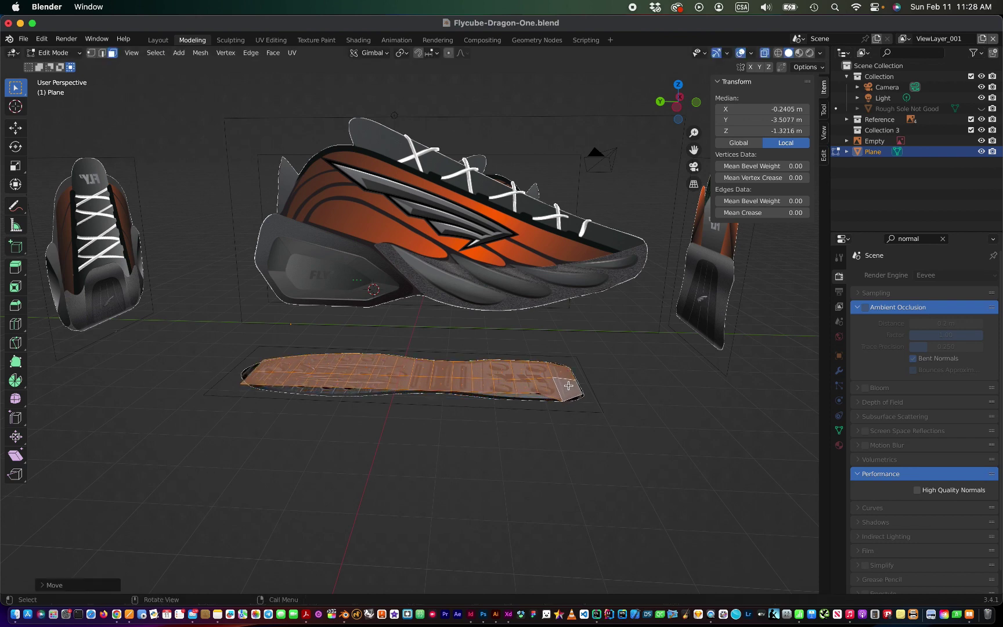
pyautogui.scroll(-5, 568, 464)
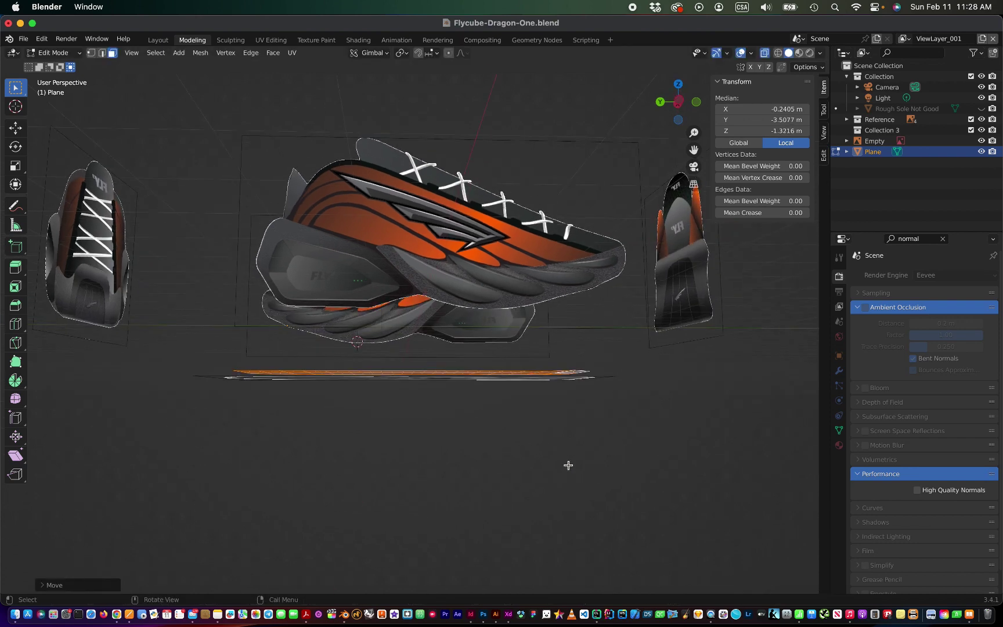
pyautogui.scroll(-5, 568, 465)
# Step: In Top view, shift the sole plane about 0.39 m in X and 0.08 m in Y onto the reference outline
pyautogui.click(679, 85)
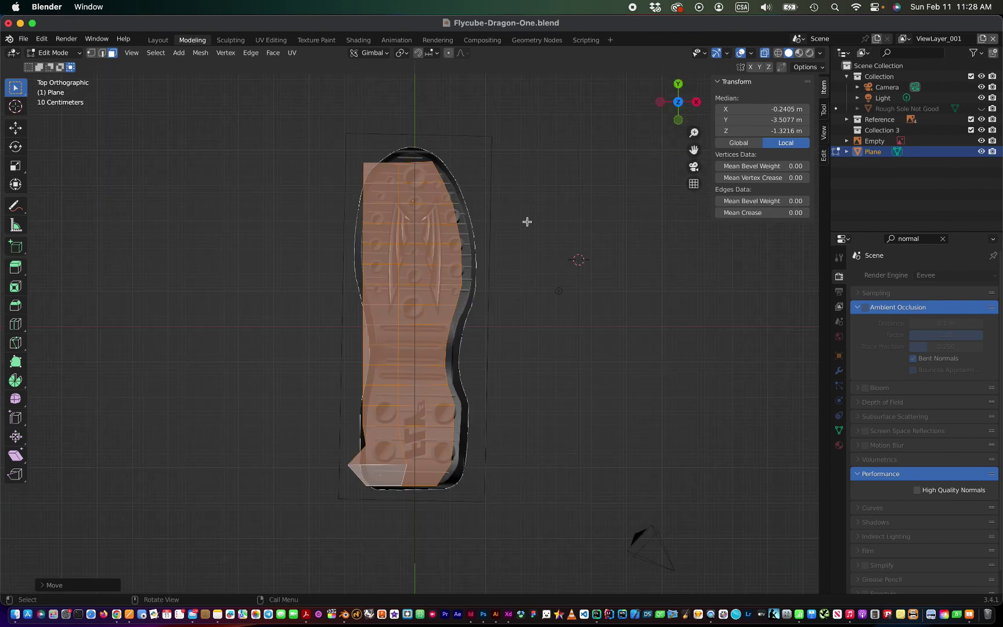
pyautogui.press('g')
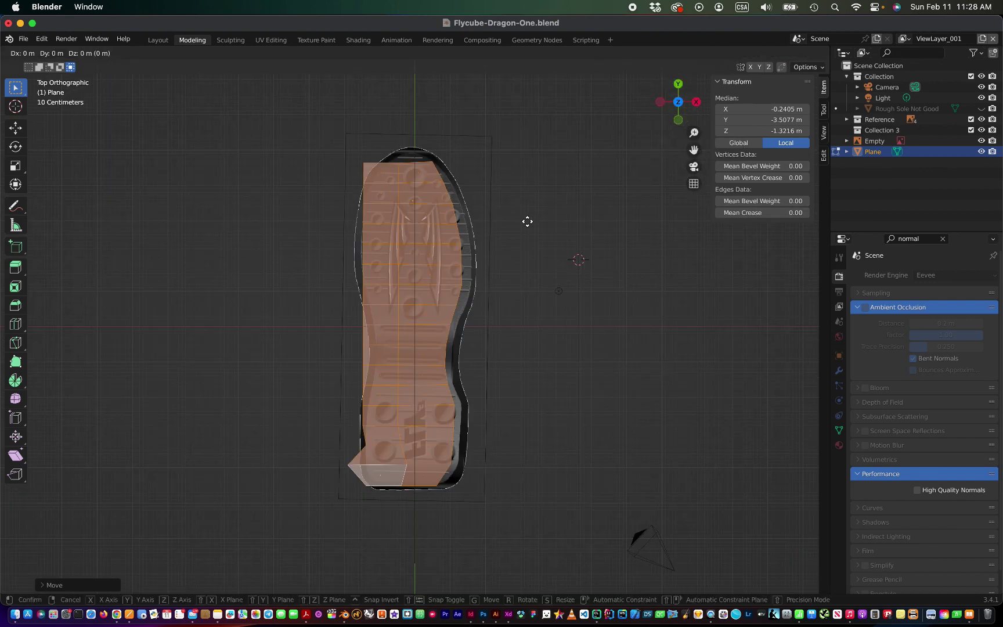
pyautogui.press('Escape')
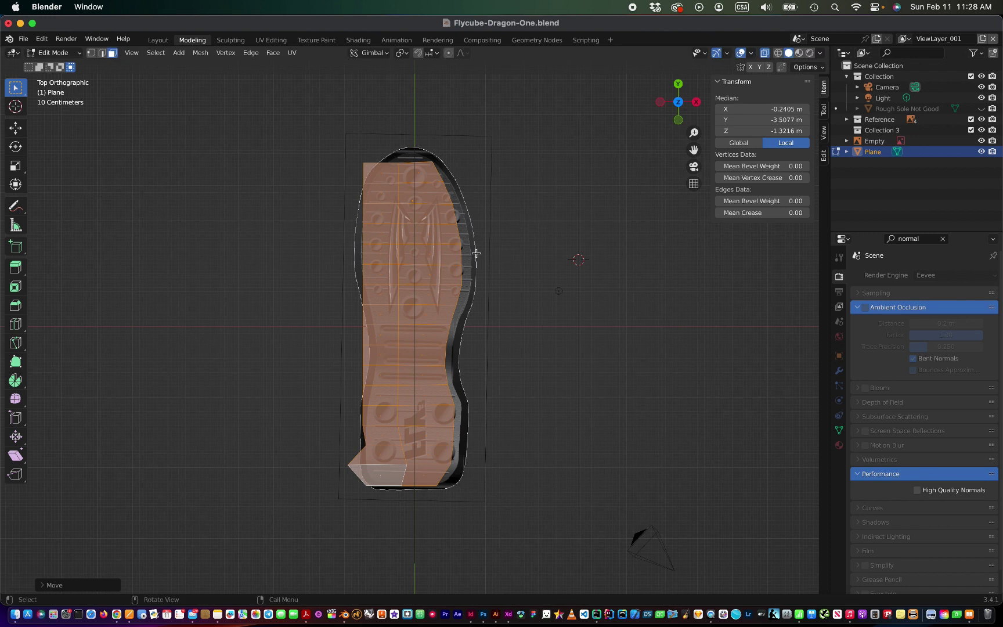
pyautogui.press('g')
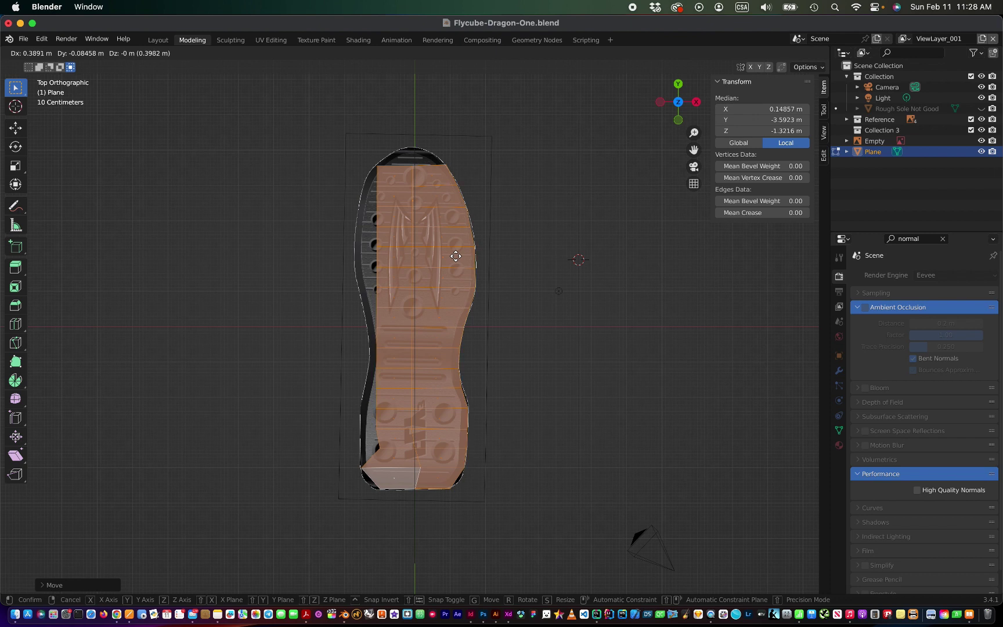
pyautogui.click(456, 256)
# Step: Deselect all, return to Vertex select, and move a heel-side vertex onto the heel outline
pyautogui.click(534, 432)
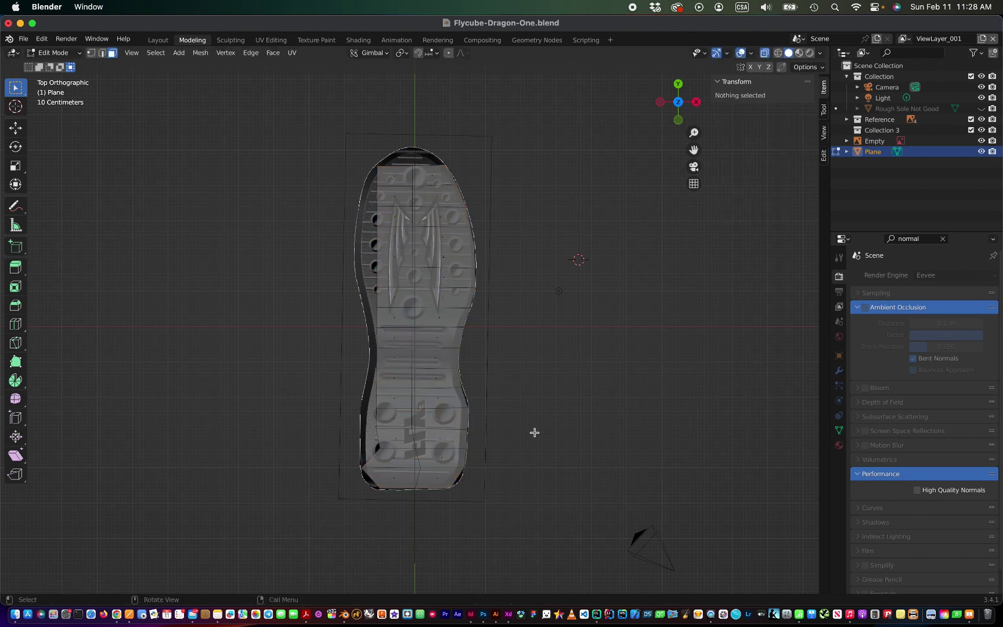
pyautogui.click(92, 53)
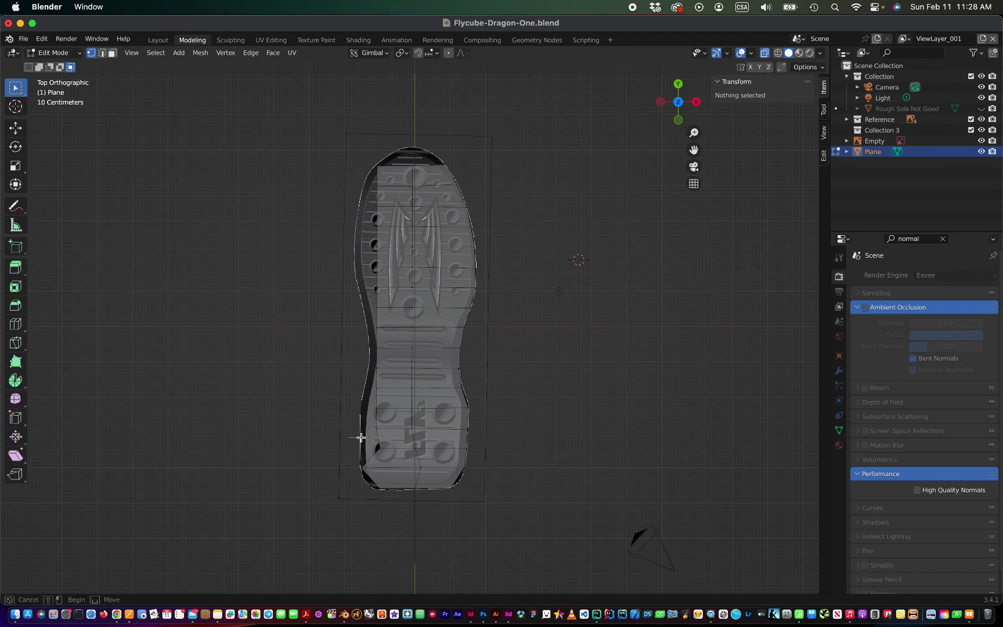
pyautogui.moveTo(360, 445); pyautogui.dragTo(397, 456)
pyautogui.press('g')
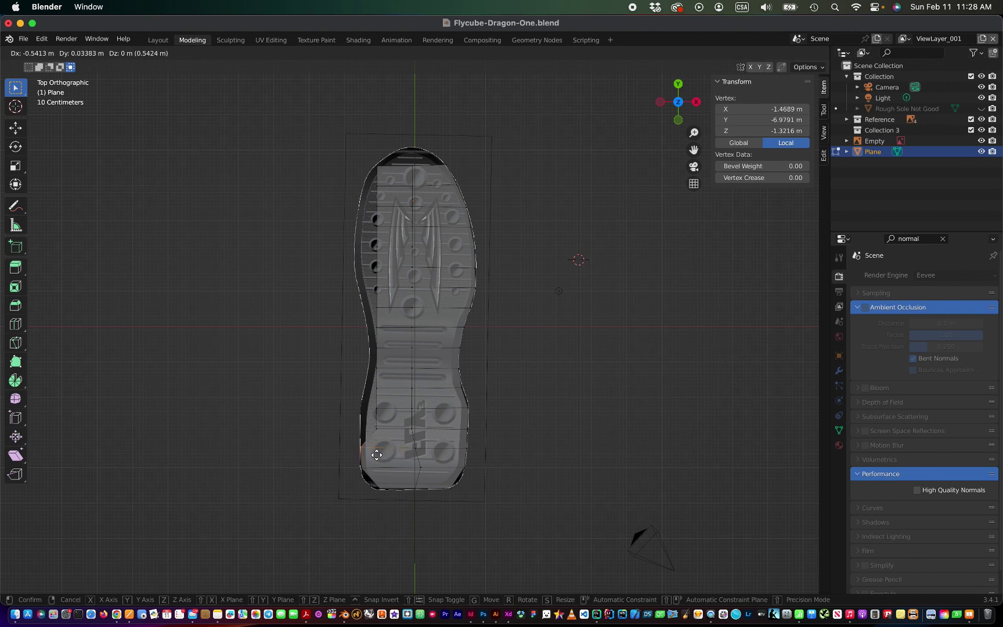
pyautogui.click(377, 455)
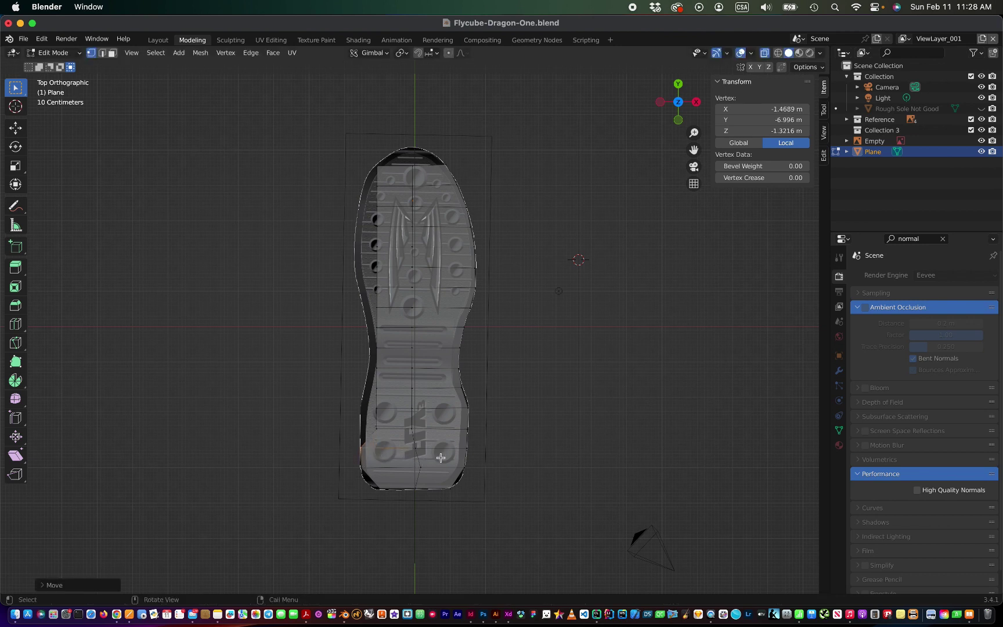
# Step: Nudge two more heel vertices sideways onto the reference outline
pyautogui.moveTo(441, 458); pyautogui.dragTo(411, 476)
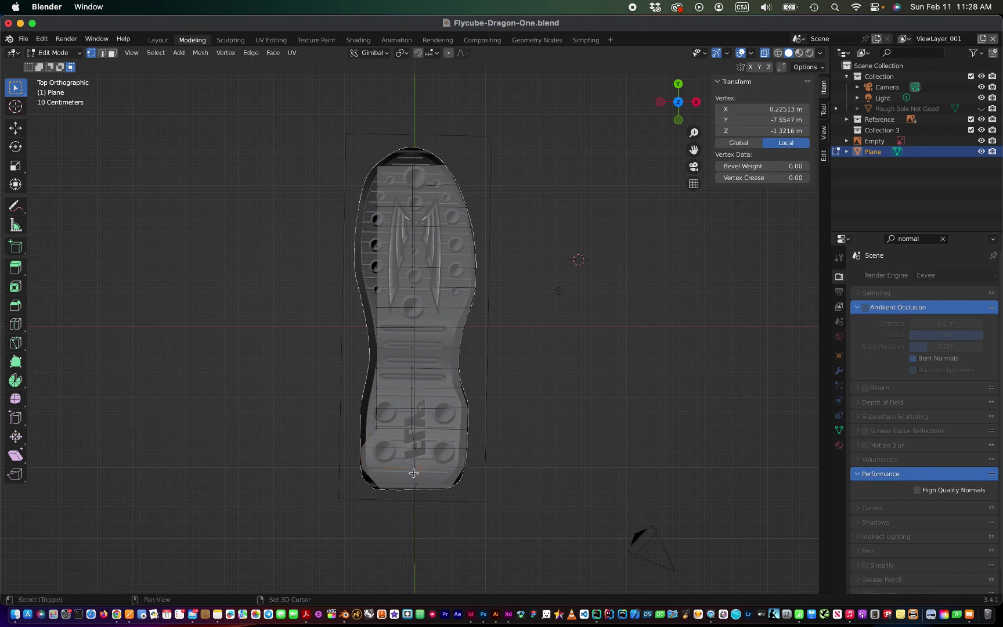
pyautogui.press('g')
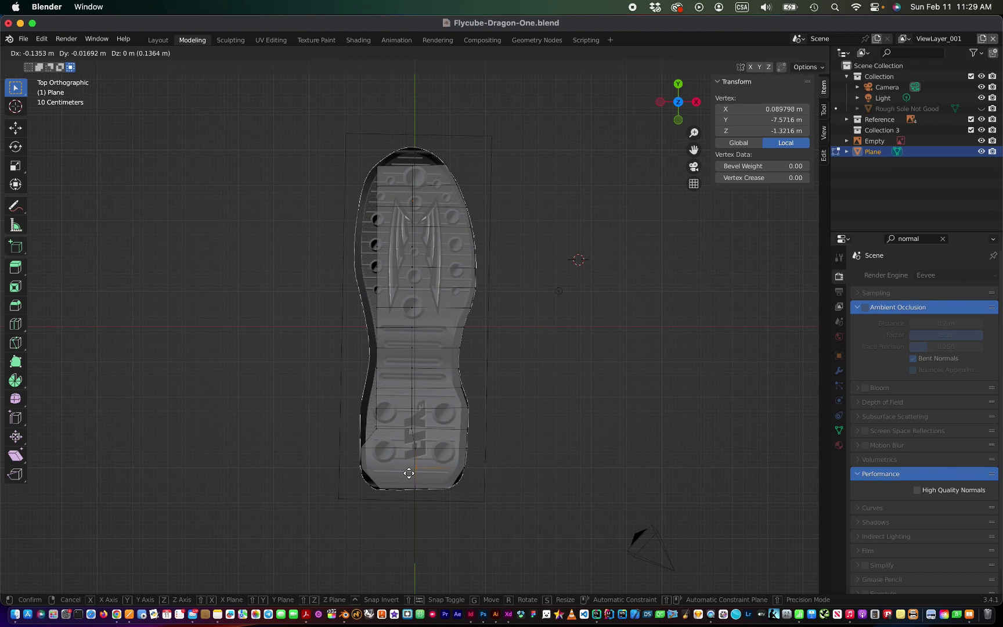
pyautogui.click(408, 473)
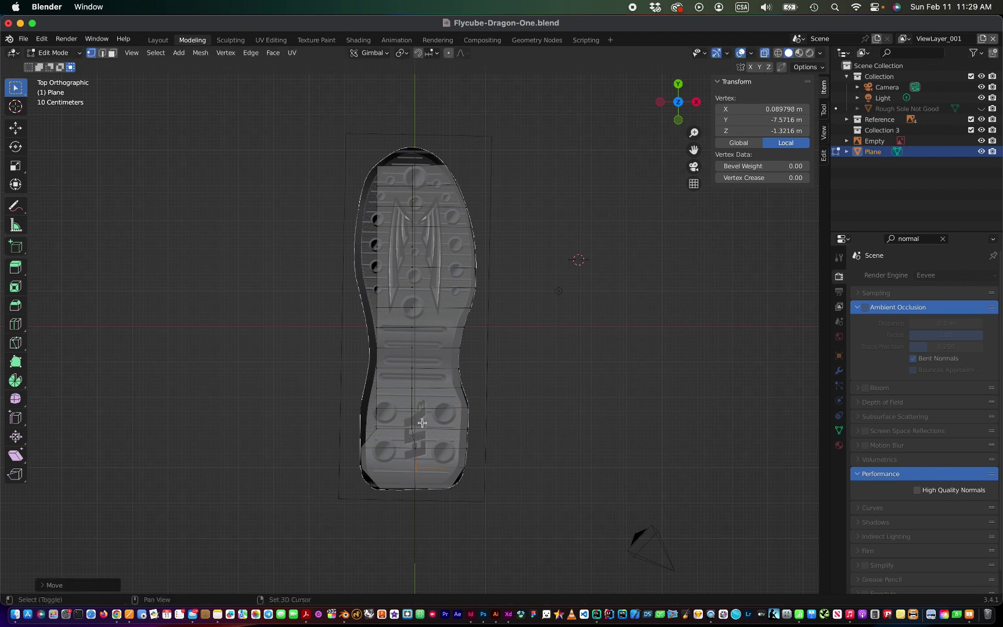
pyautogui.click(490, 421)
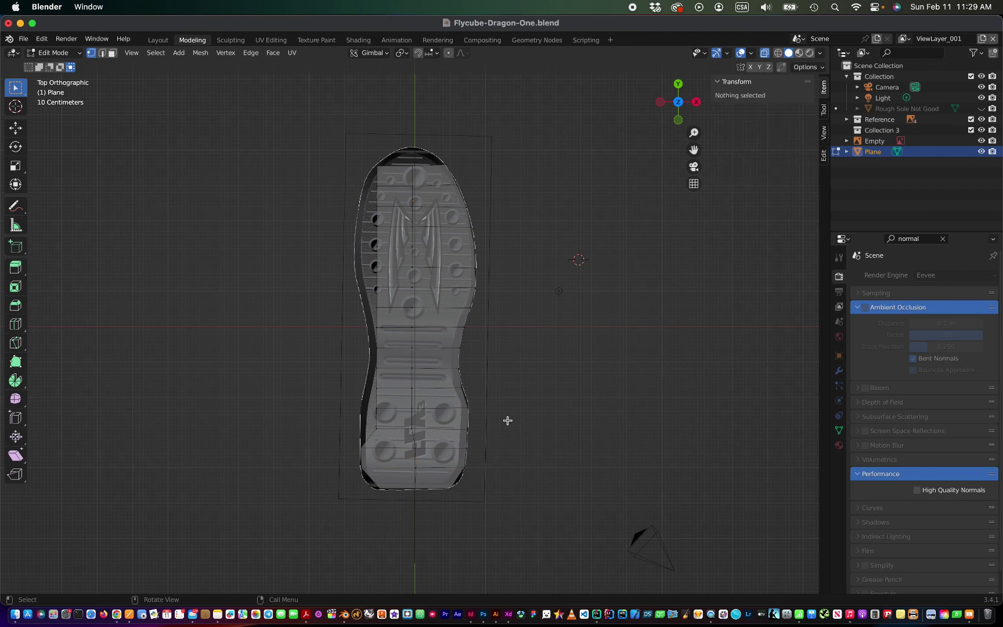
pyautogui.click(402, 438)
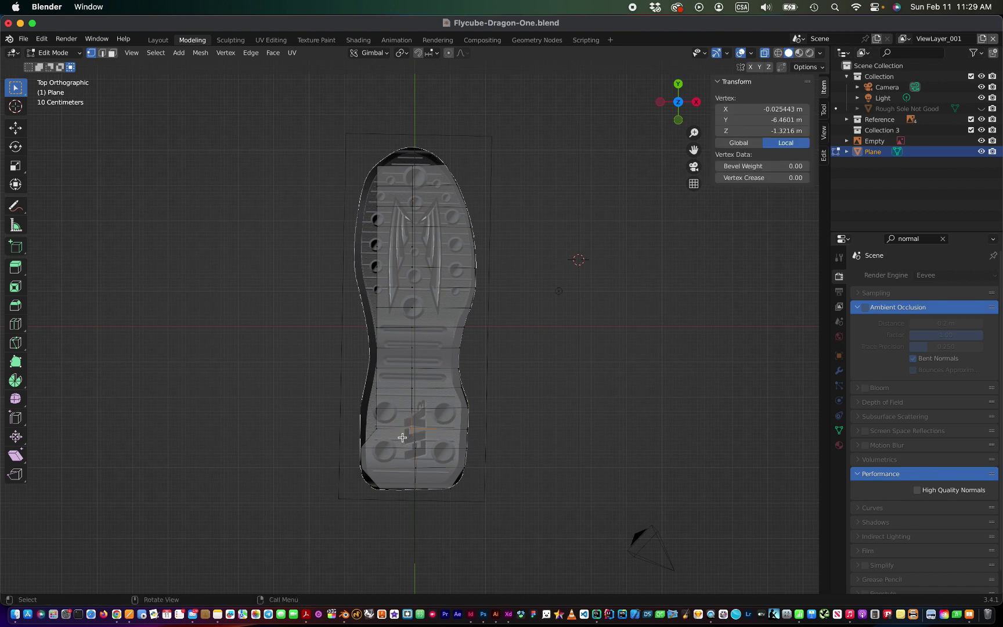
pyautogui.press('g')
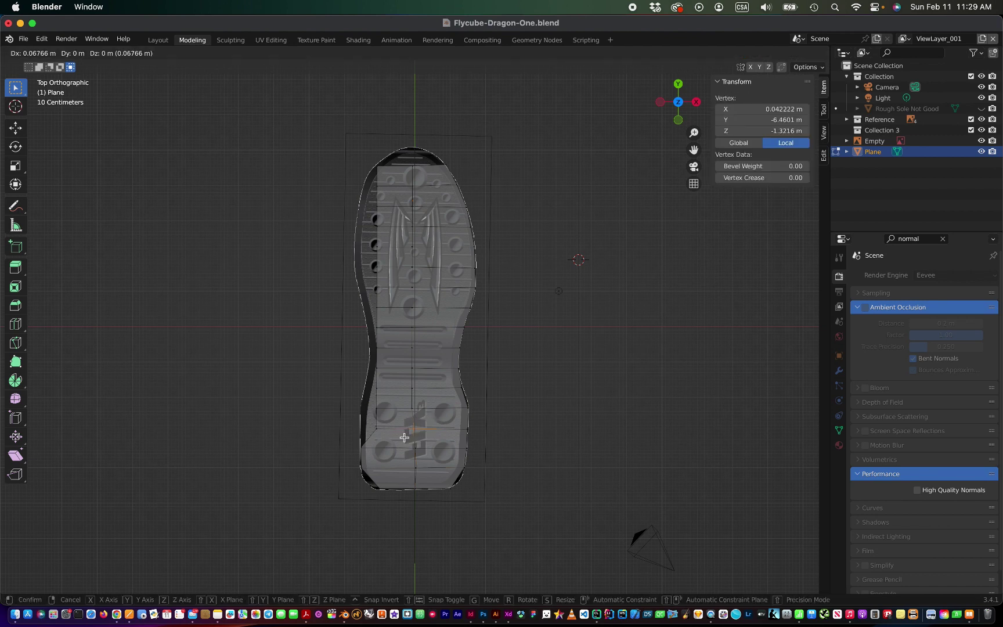
pyautogui.click(404, 437)
pyautogui.click(517, 400)
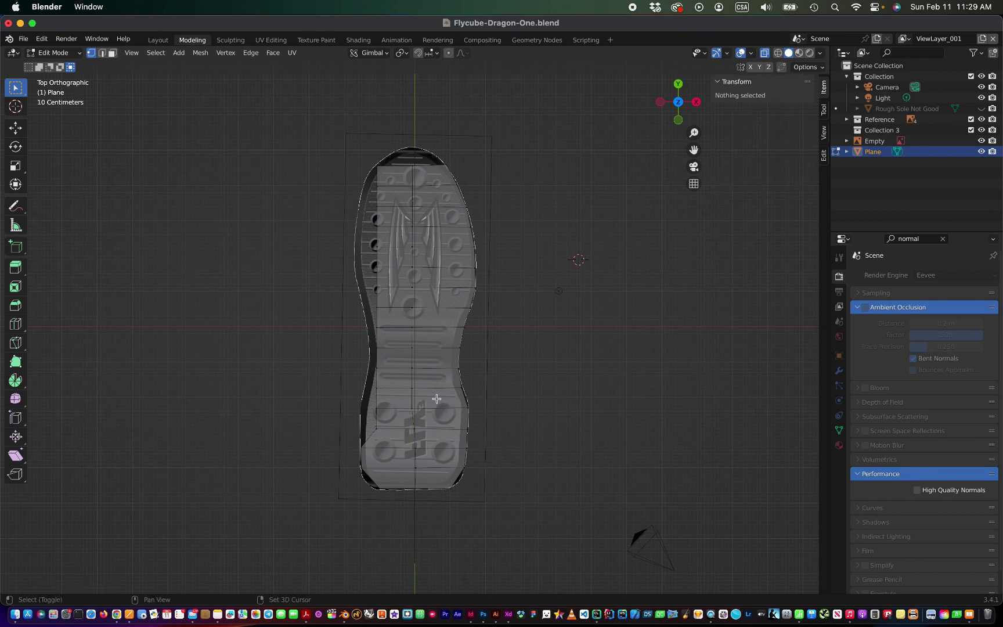
pyautogui.click(401, 419)
# Step: Place three lower left-edge vertices onto the sole's left outline
pyautogui.press('g')
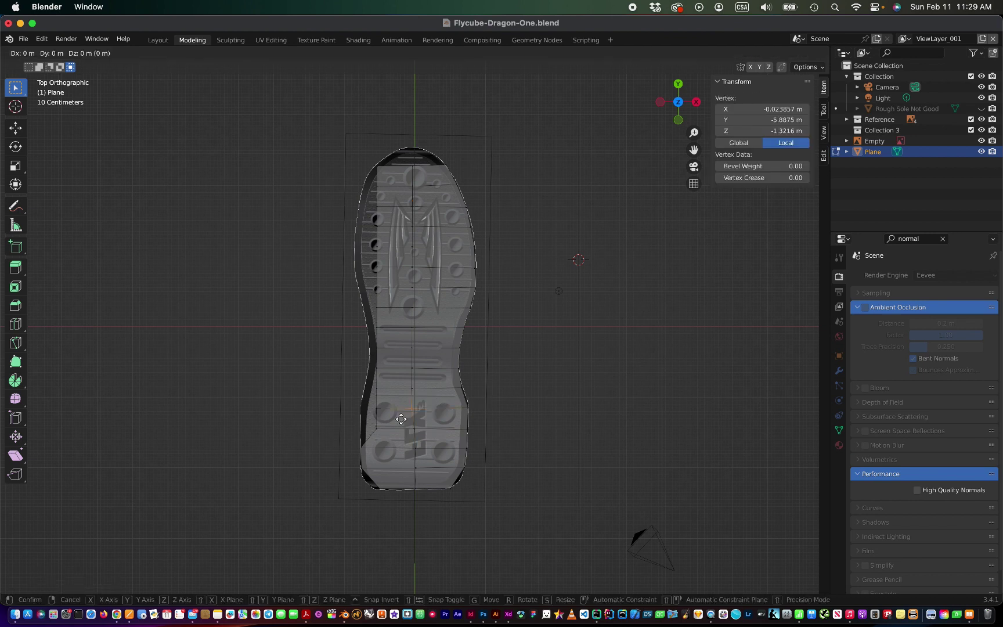
pyautogui.click(403, 419)
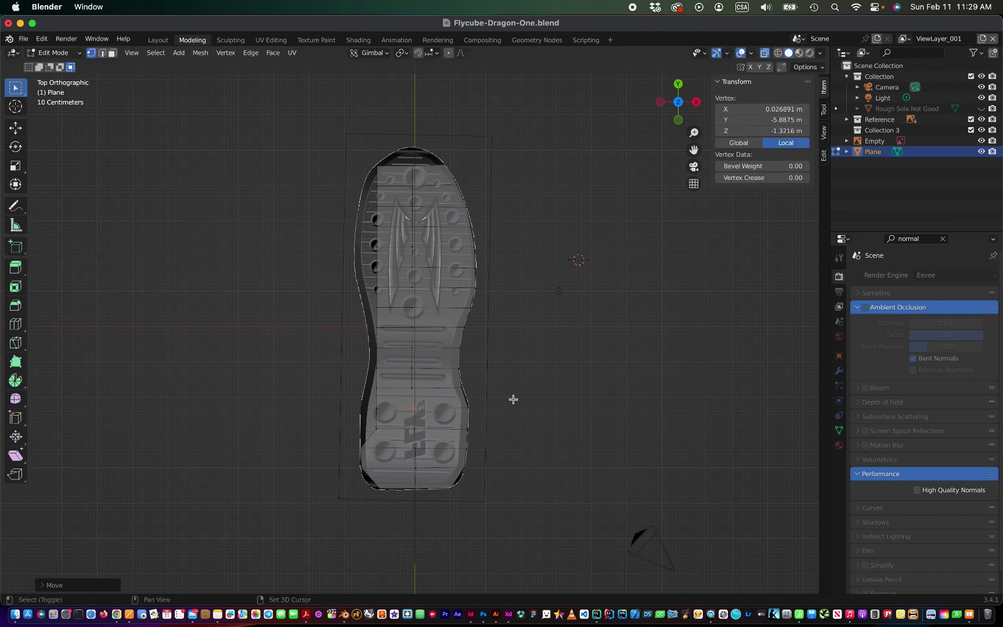
pyautogui.click(411, 392)
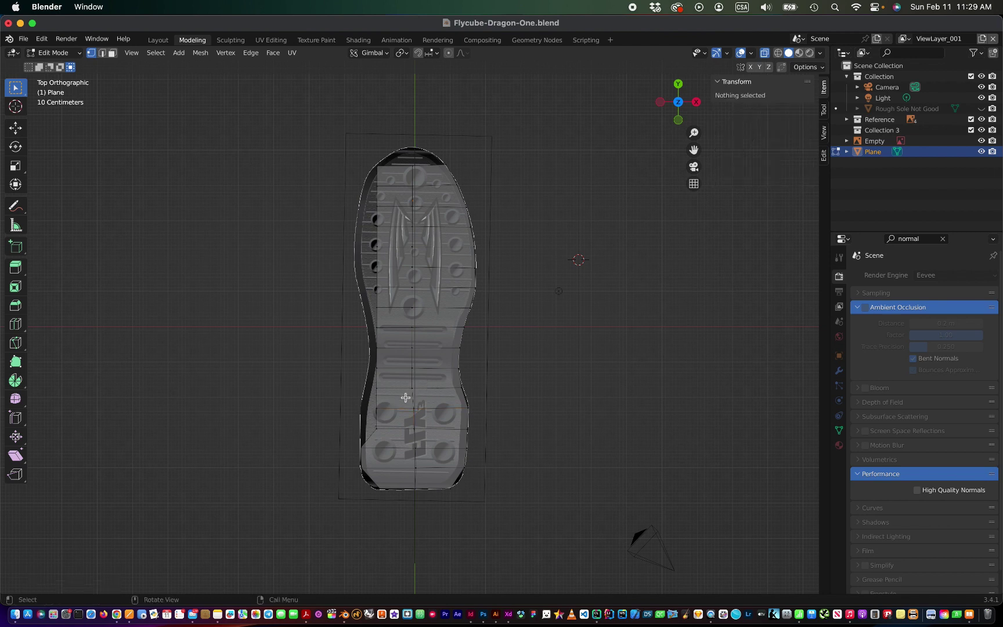
pyautogui.click(413, 387)
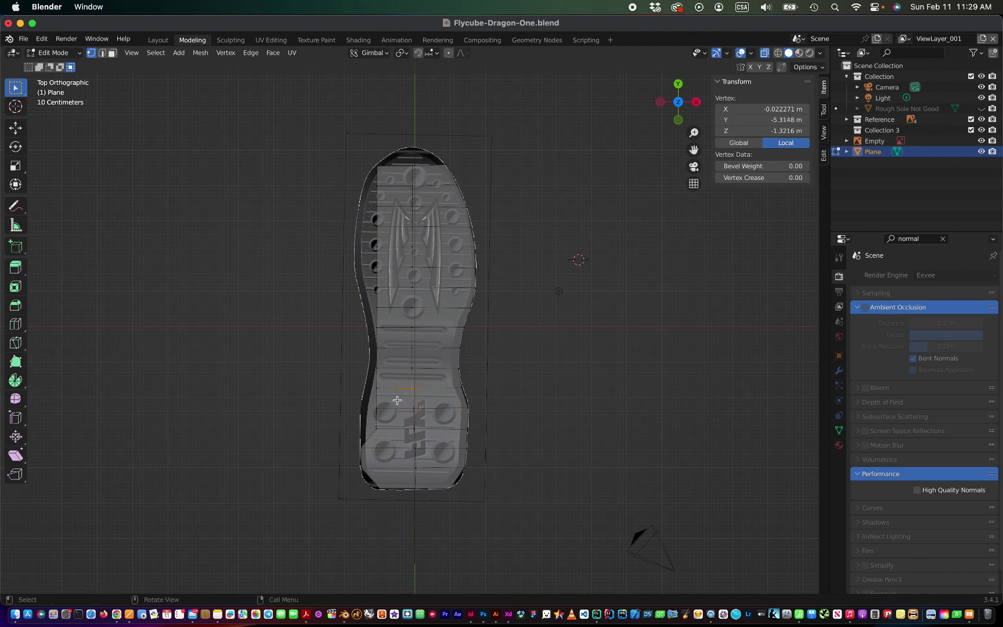
pyautogui.press('g')
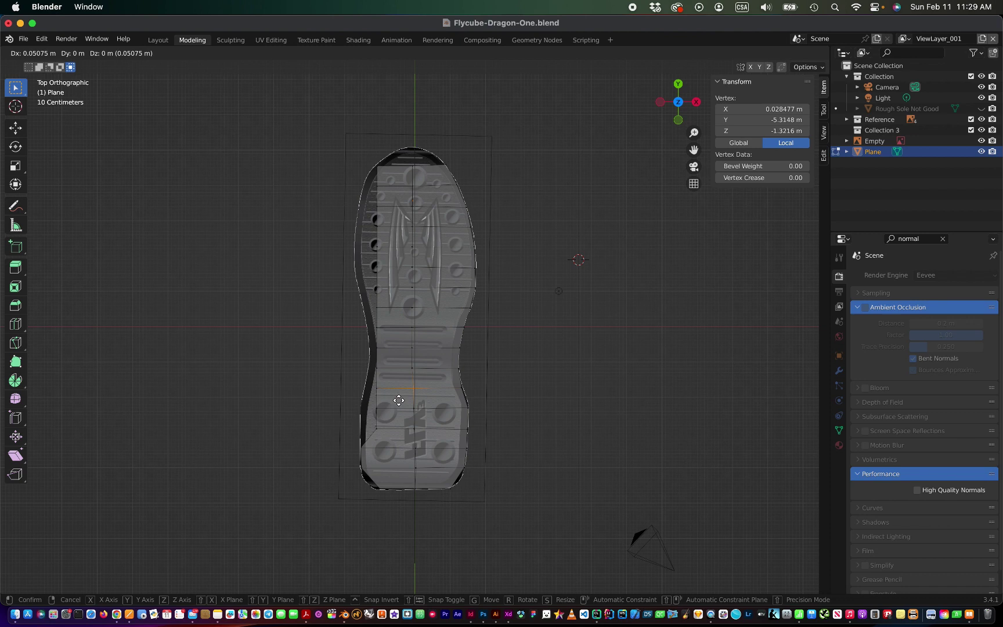
pyautogui.click(398, 400)
pyautogui.click(506, 383)
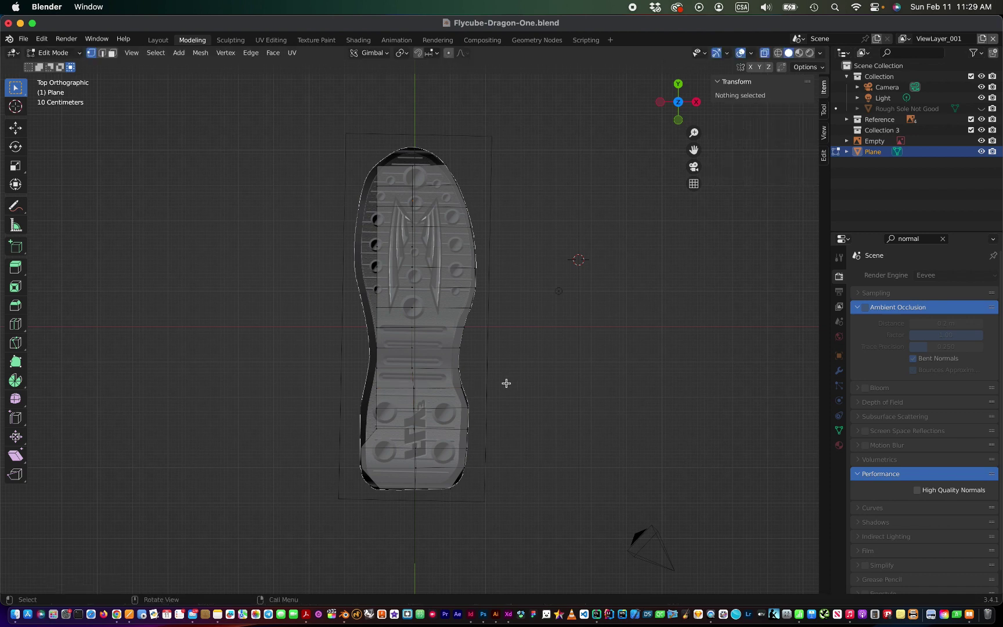
pyautogui.click(400, 373)
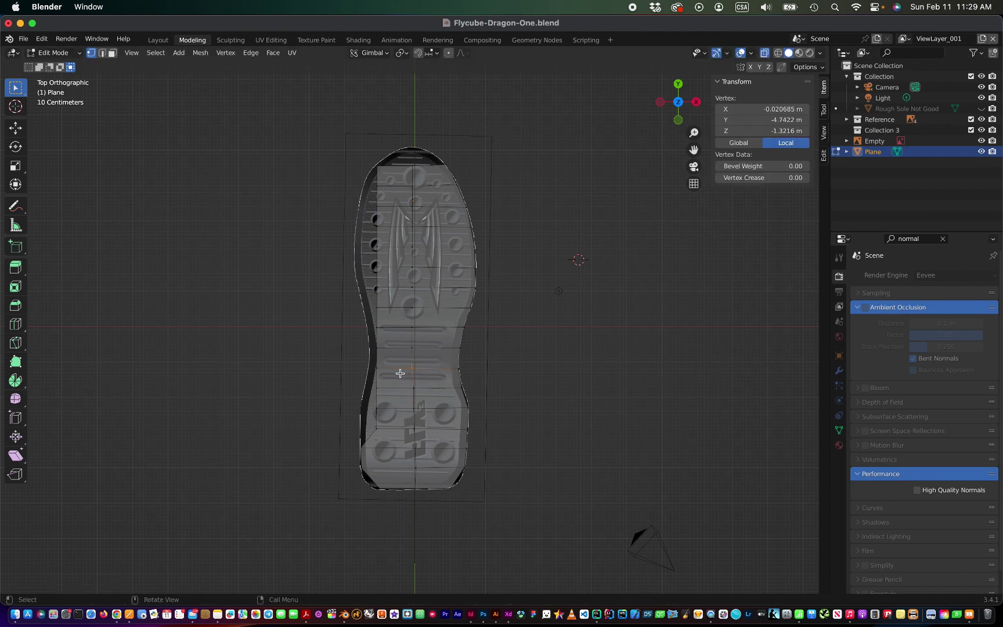
pyautogui.press('g')
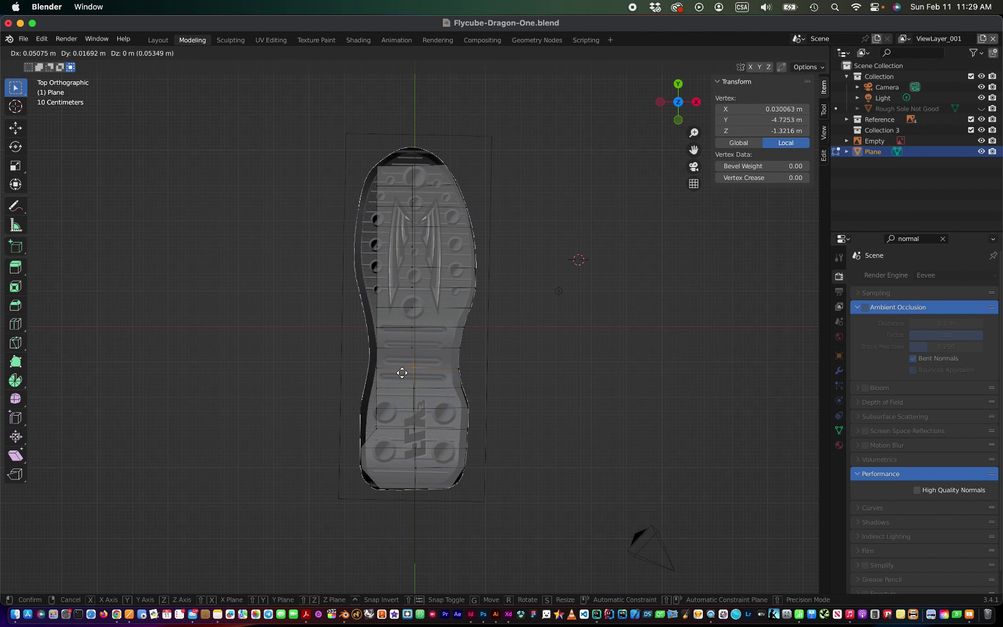
pyautogui.click(402, 373)
pyautogui.click(525, 416)
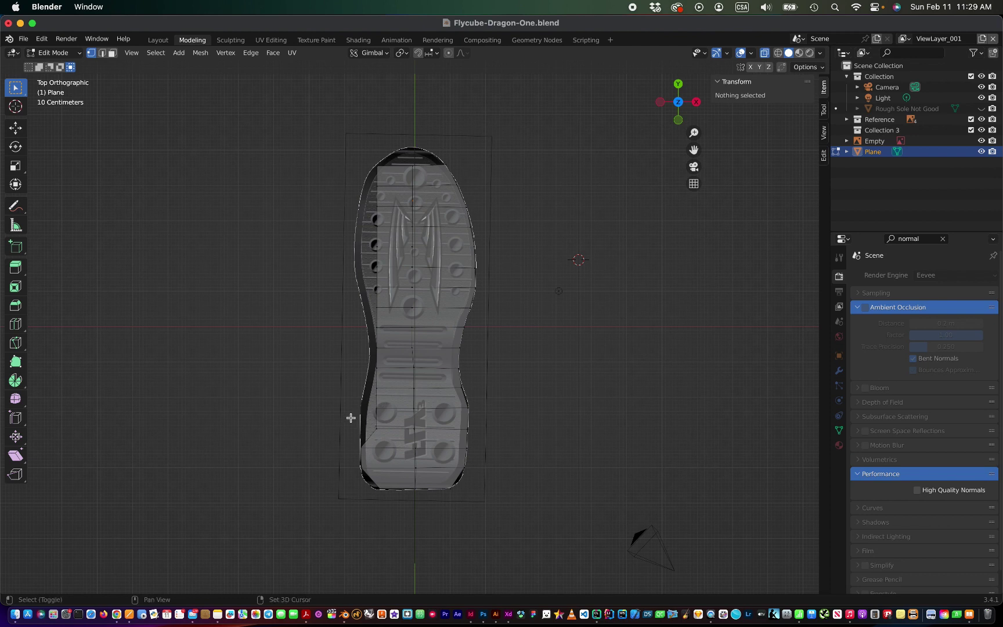
# Step: Move the heel's left corner and the next two left-edge vertices onto the outline
pyautogui.click(379, 430)
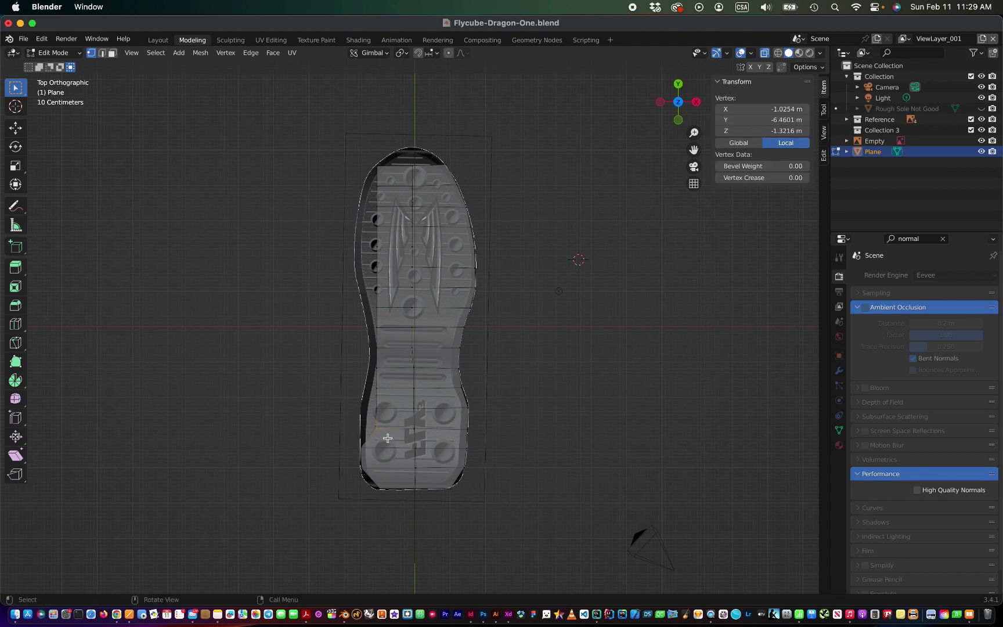
pyautogui.press('g')
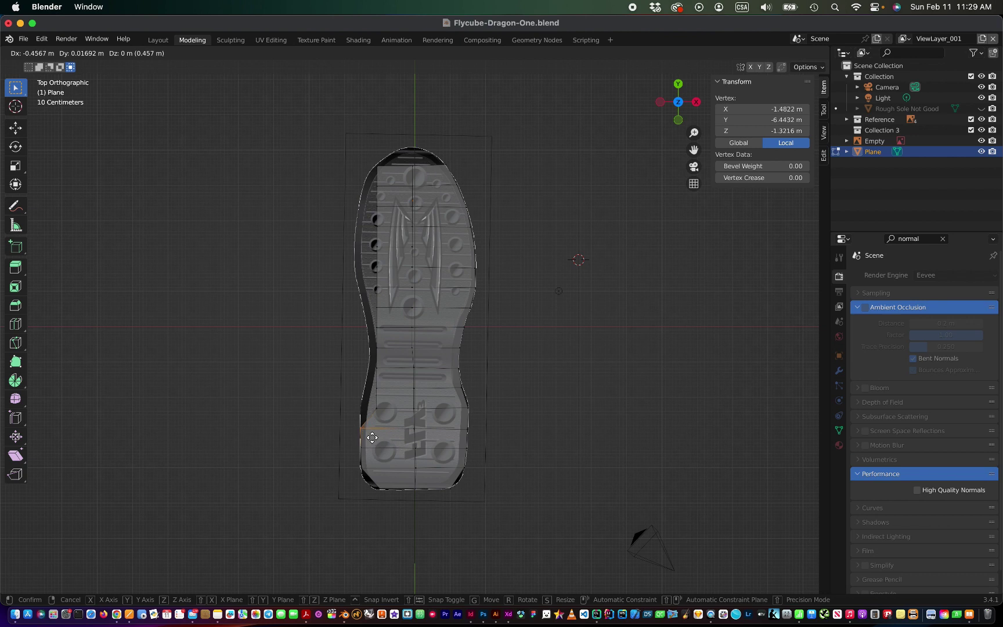
pyautogui.click(372, 438)
pyautogui.click(336, 412)
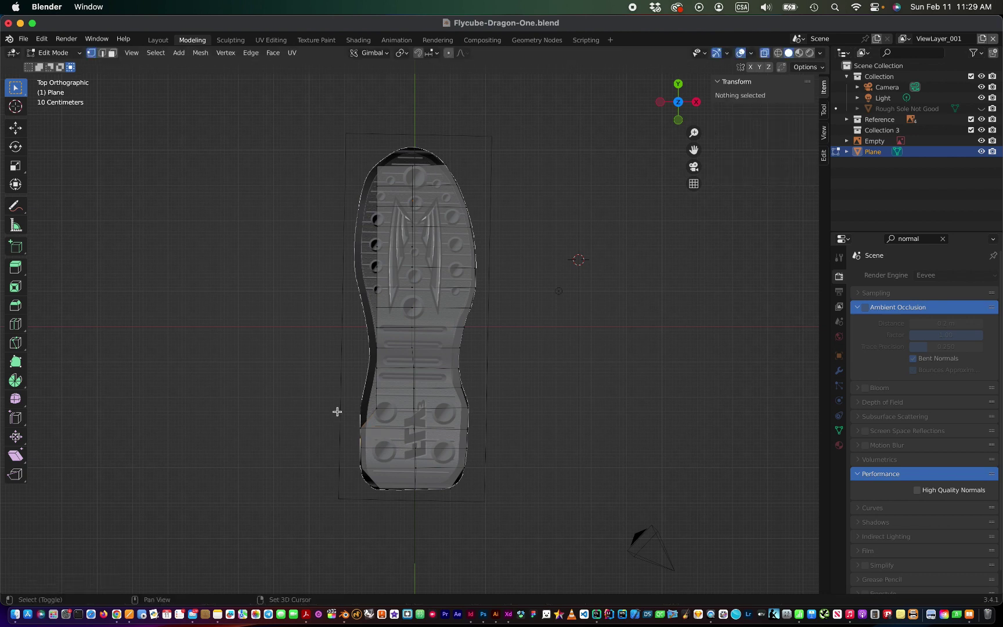
pyautogui.moveTo(337, 411); pyautogui.dragTo(388, 407)
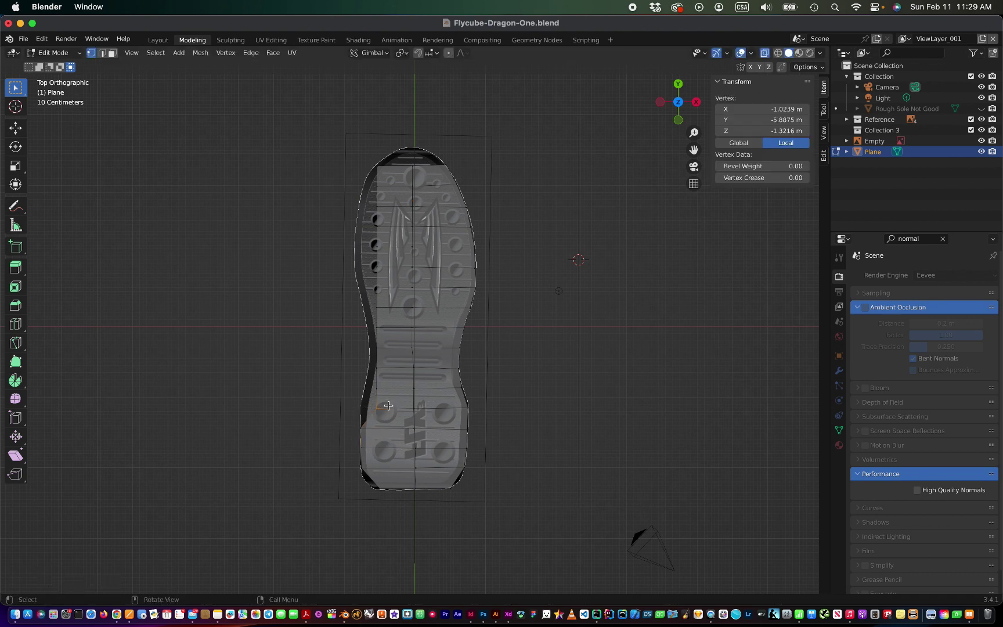
pyautogui.press('g')
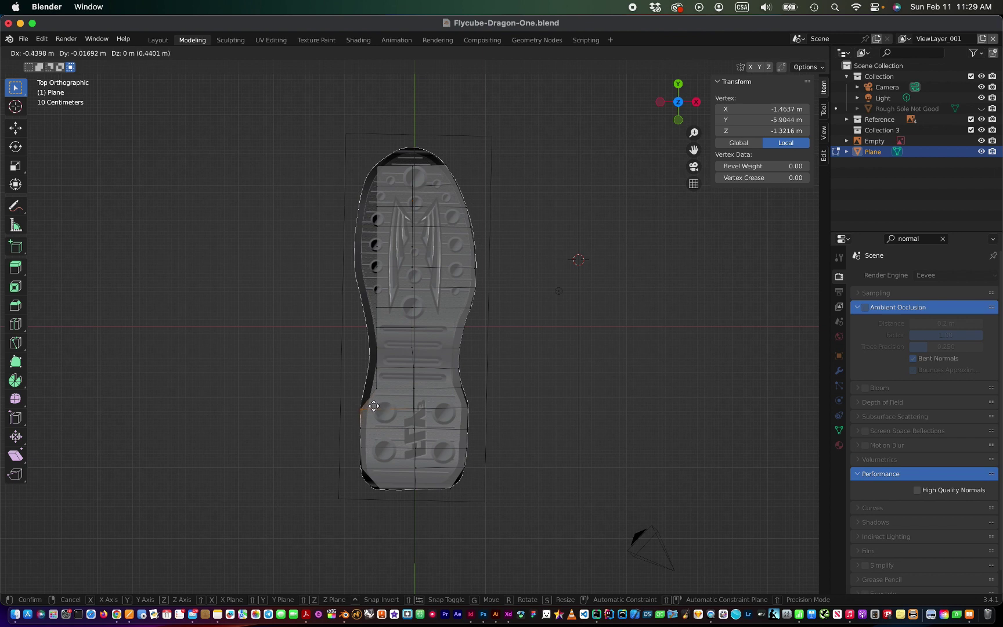
pyautogui.click(374, 406)
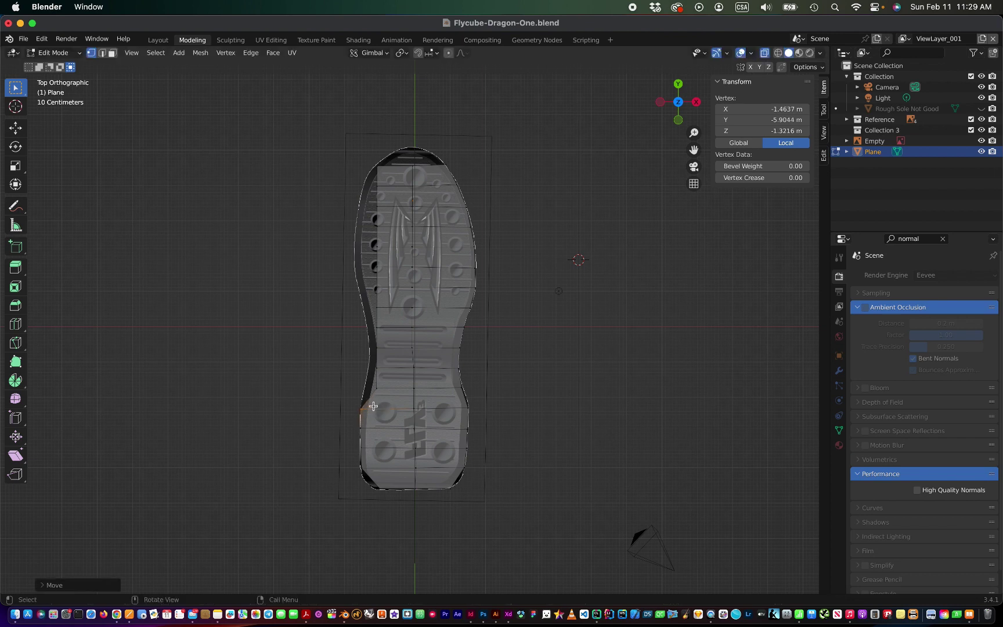
pyautogui.click(340, 386)
pyautogui.moveTo(340, 386); pyautogui.dragTo(390, 400)
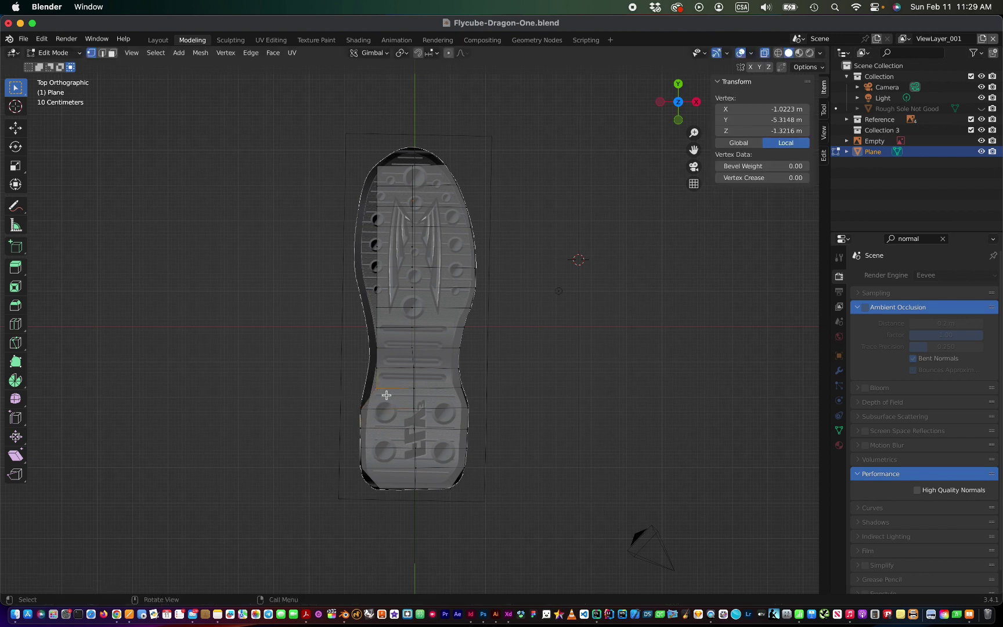
pyautogui.press('g')
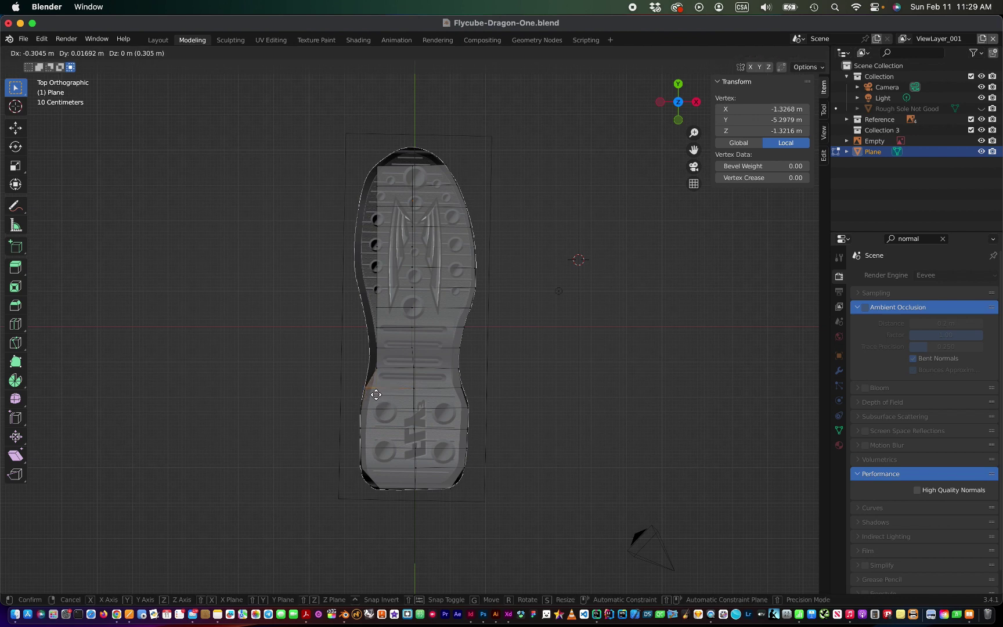
pyautogui.click(375, 395)
pyautogui.click(336, 394)
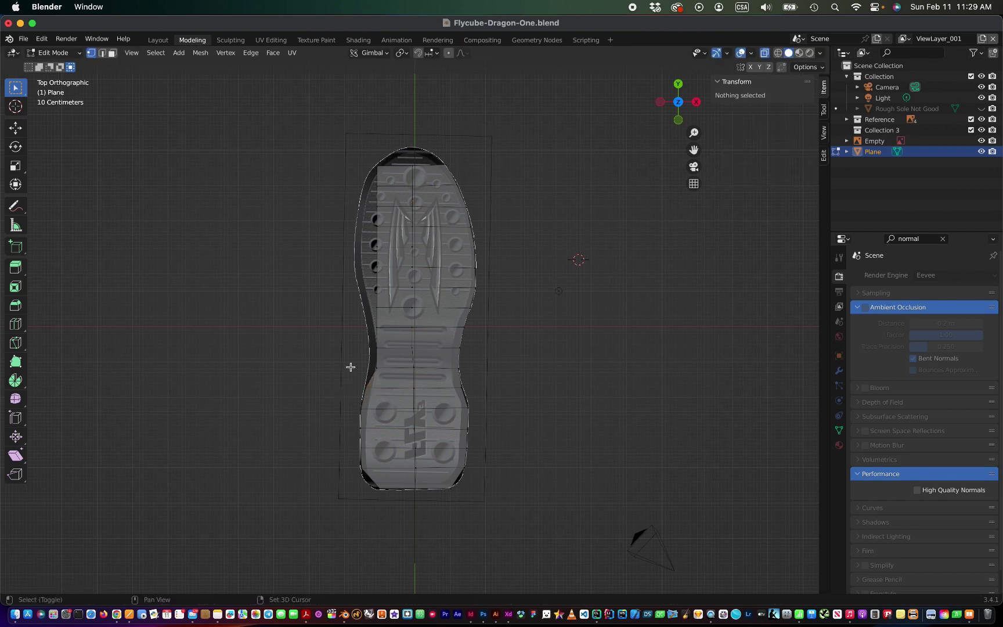
# Step: Pull three vertices around the arch's left edge out onto the outline
pyautogui.moveTo(351, 362); pyautogui.dragTo(381, 376)
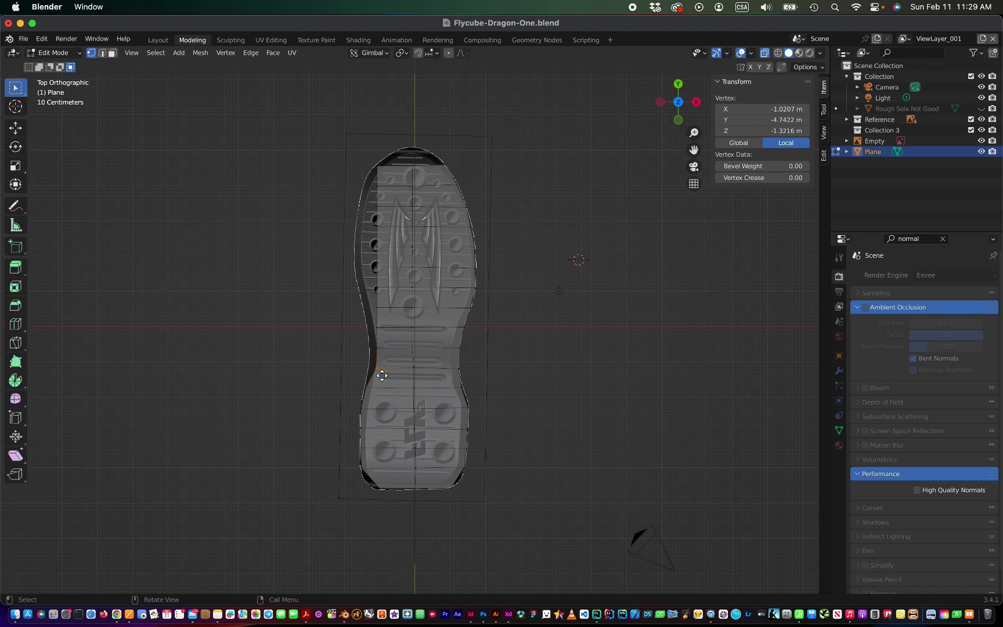
pyautogui.press('g')
pyautogui.click(373, 376)
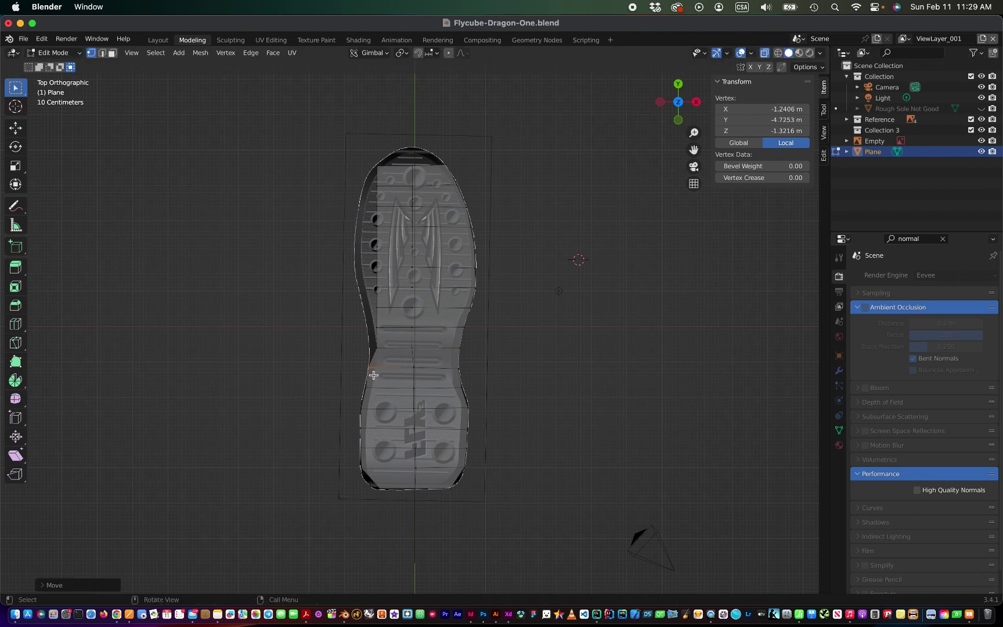
pyautogui.click(355, 339)
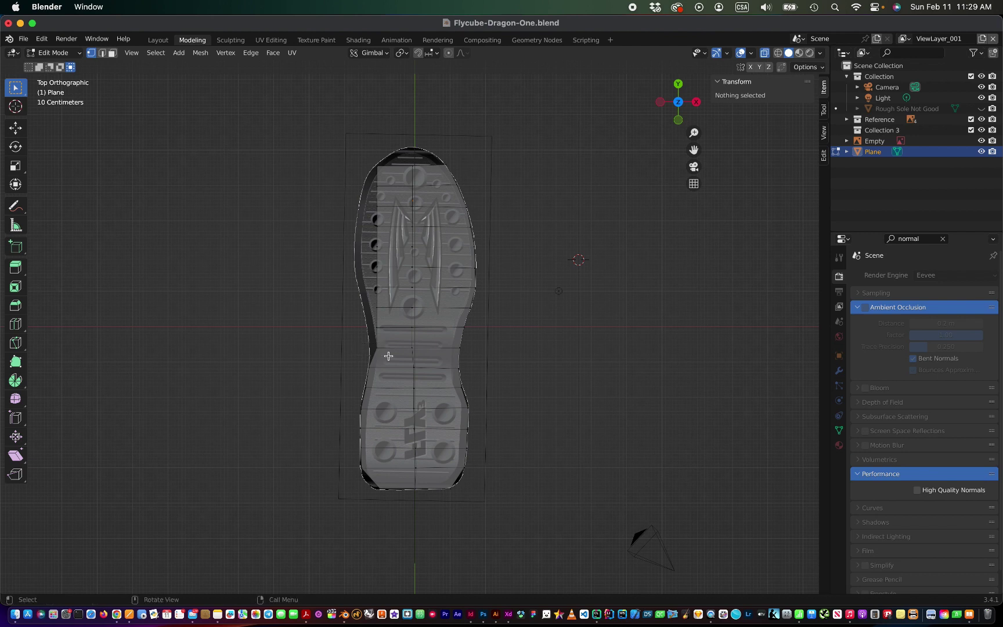
pyautogui.keyDown('shift'); pyautogui.moveTo(340, 336); pyautogui.dragTo(390, 355); pyautogui.keyUp('shift')
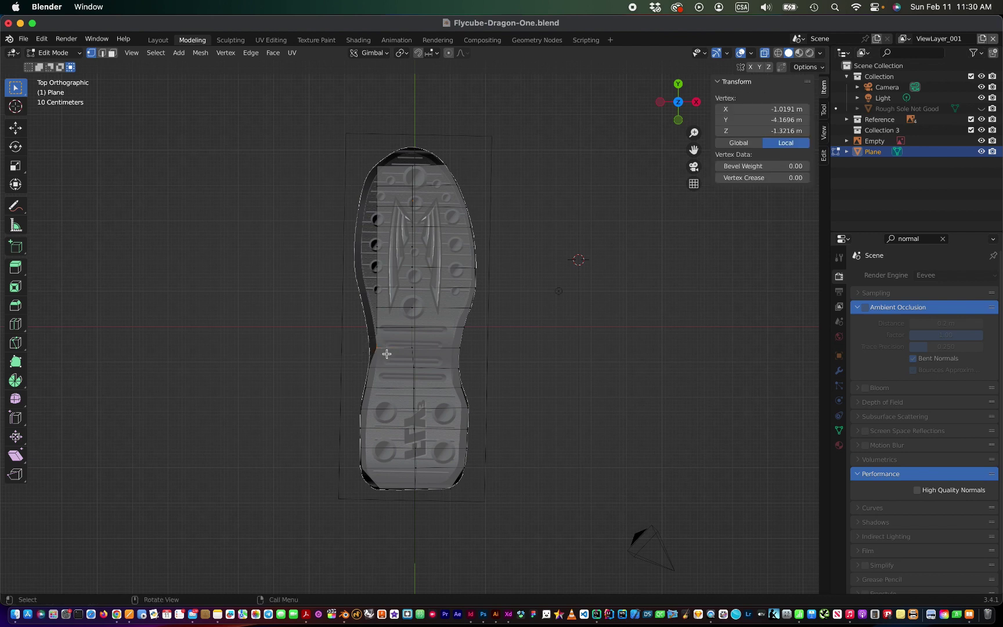
pyautogui.press('g')
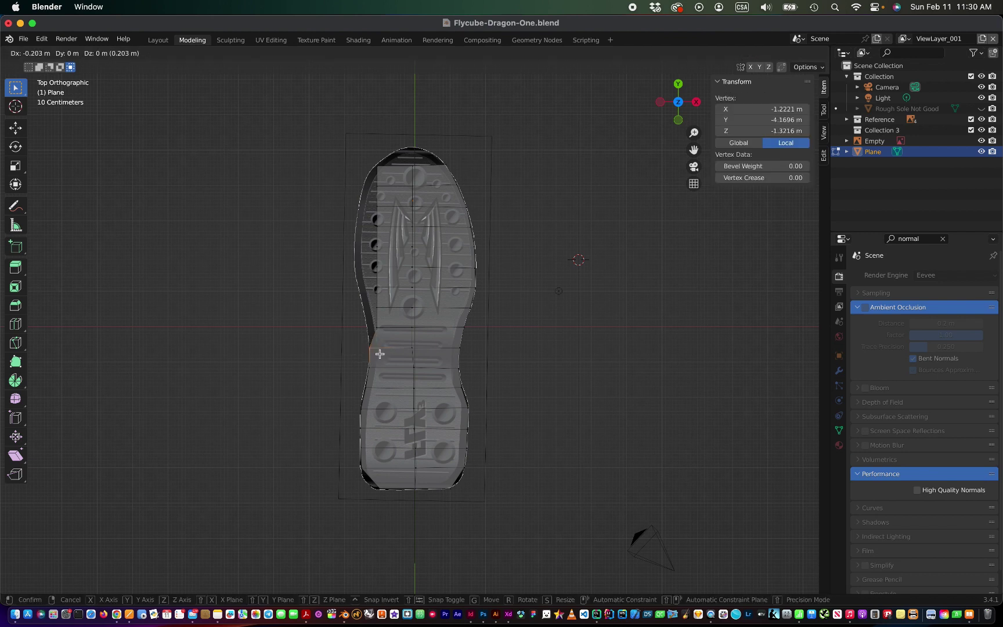
pyautogui.click(380, 353)
pyautogui.click(344, 350)
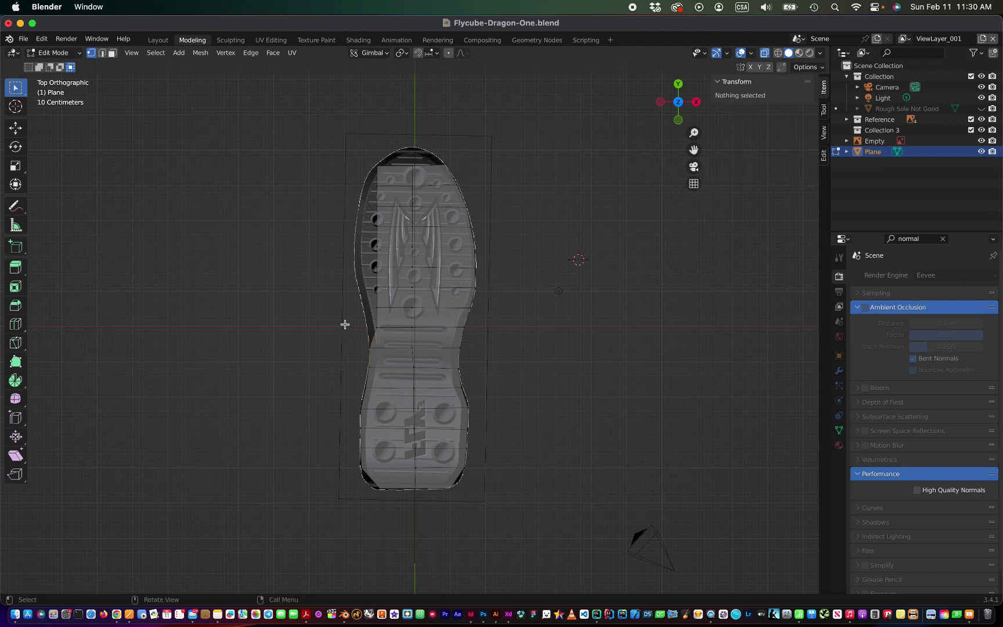
pyautogui.moveTo(345, 324); pyautogui.dragTo(386, 335)
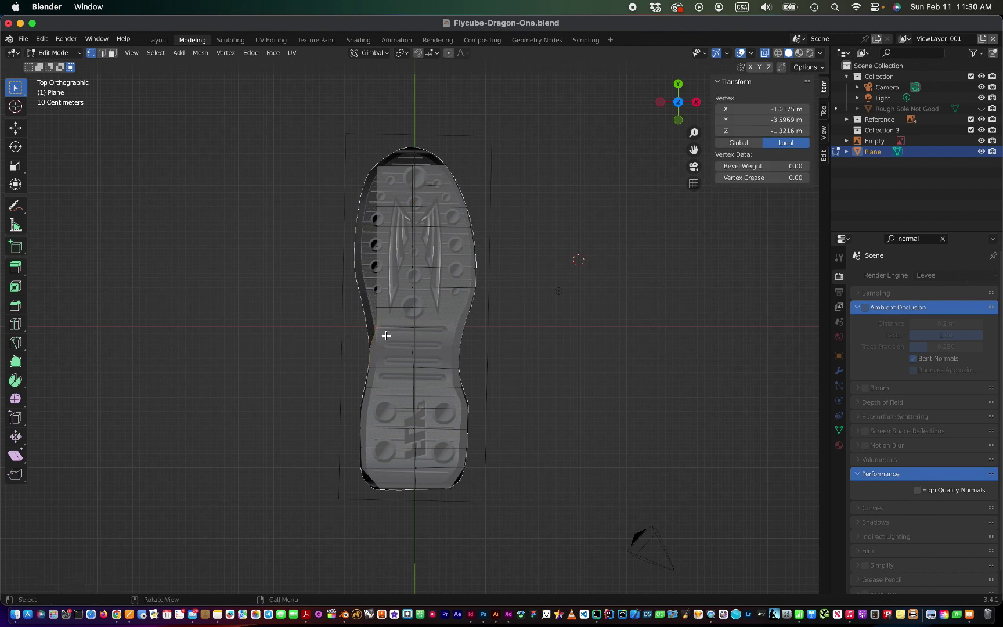
pyautogui.press('g')
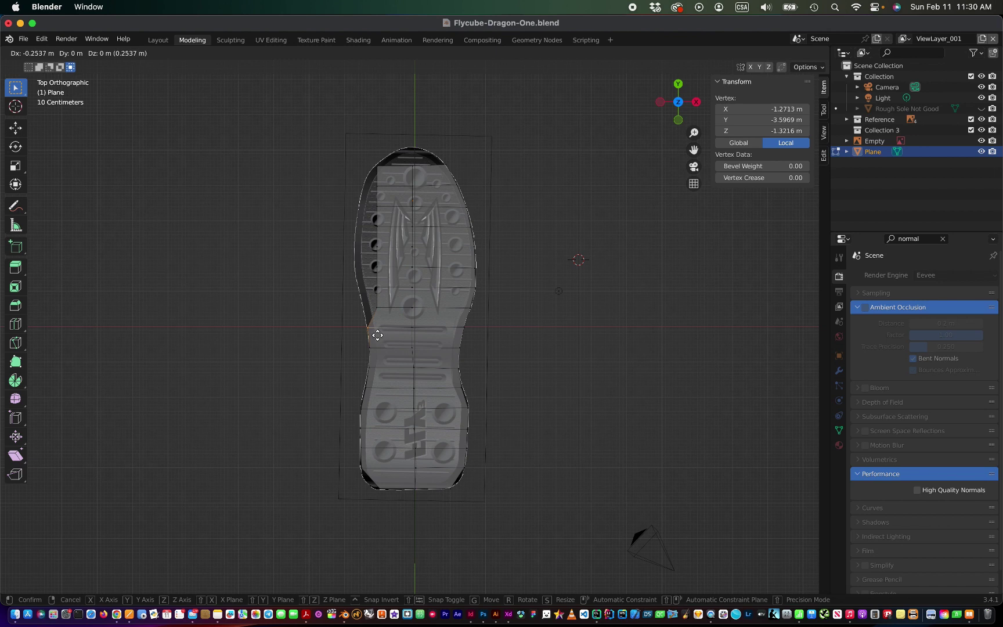
pyautogui.click(377, 334)
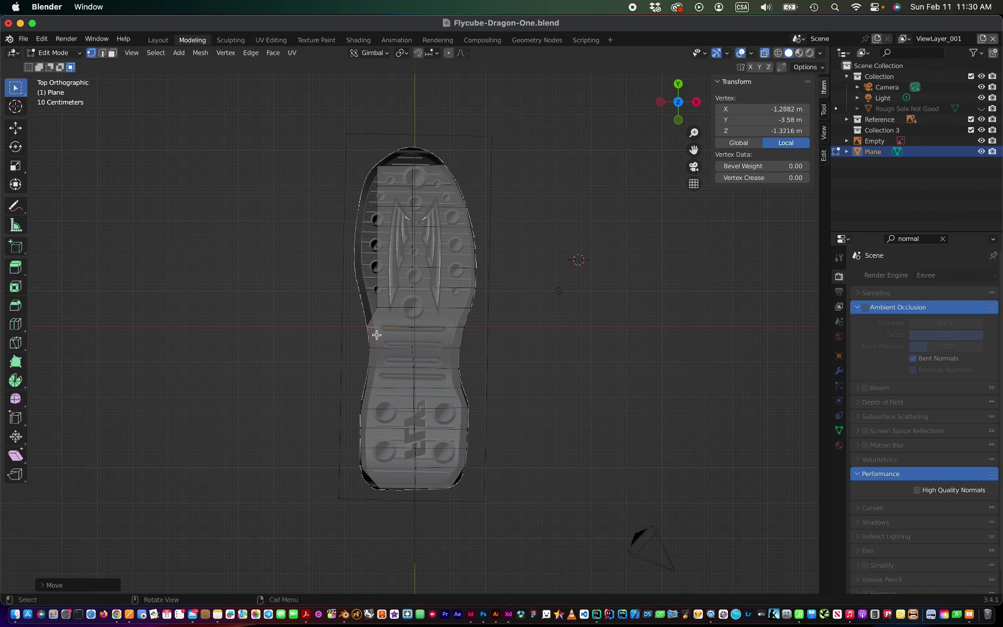
pyautogui.click(331, 352)
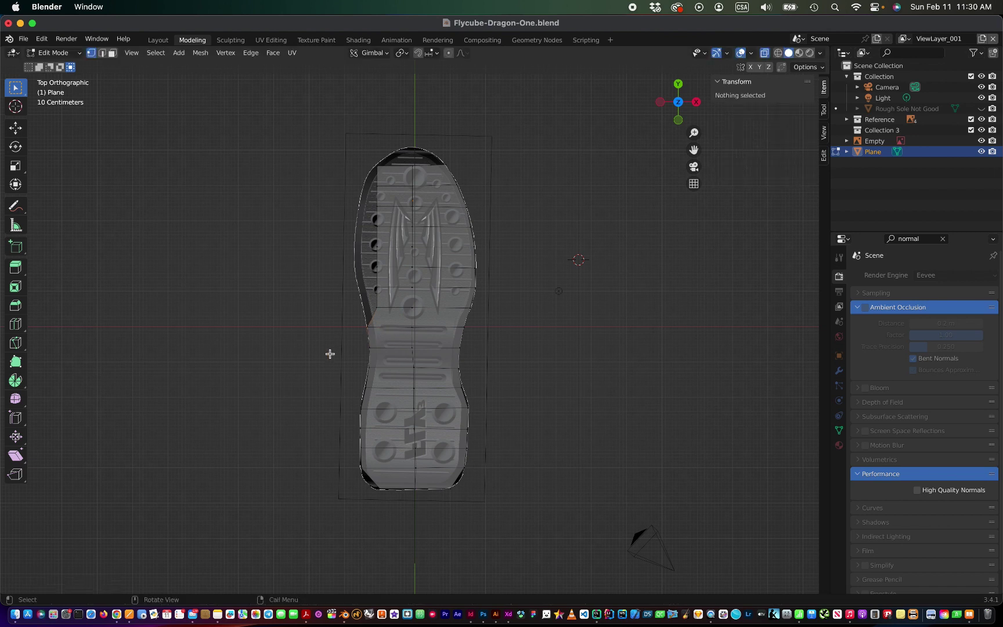
# Step: Move three more left-edge vertices toward the wider end onto the sole outline
pyautogui.click(381, 311)
pyautogui.press('g')
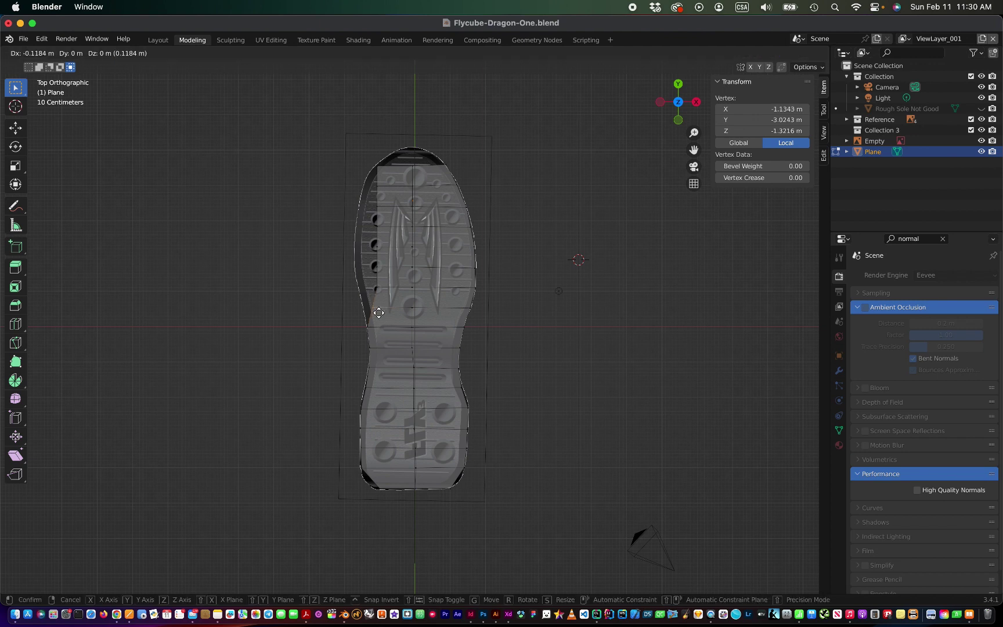
pyautogui.click(369, 313)
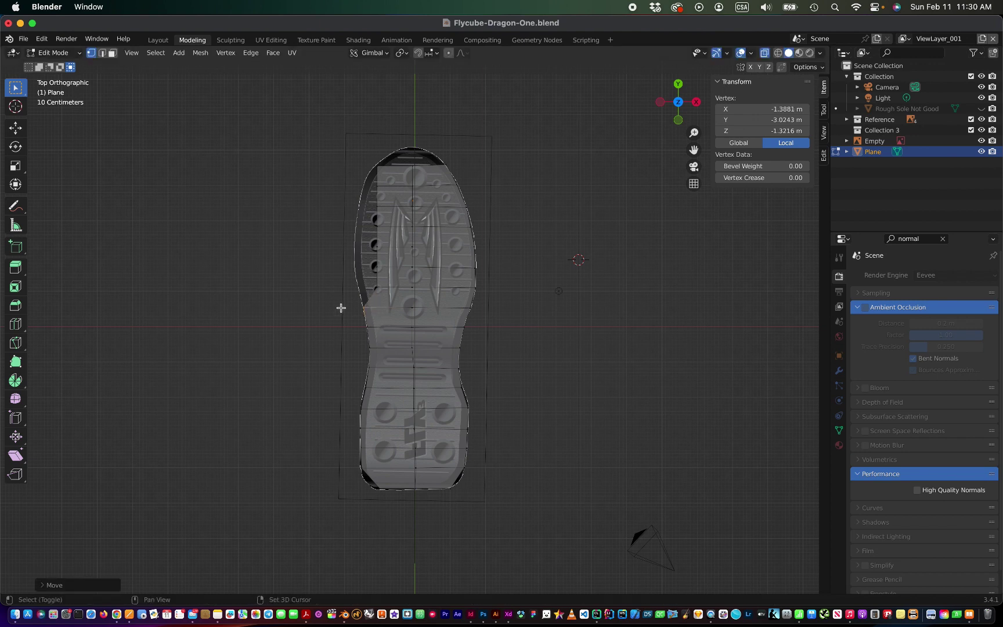
pyautogui.keyDown('shift'); pyautogui.click(341, 308); pyautogui.keyUp('shift')
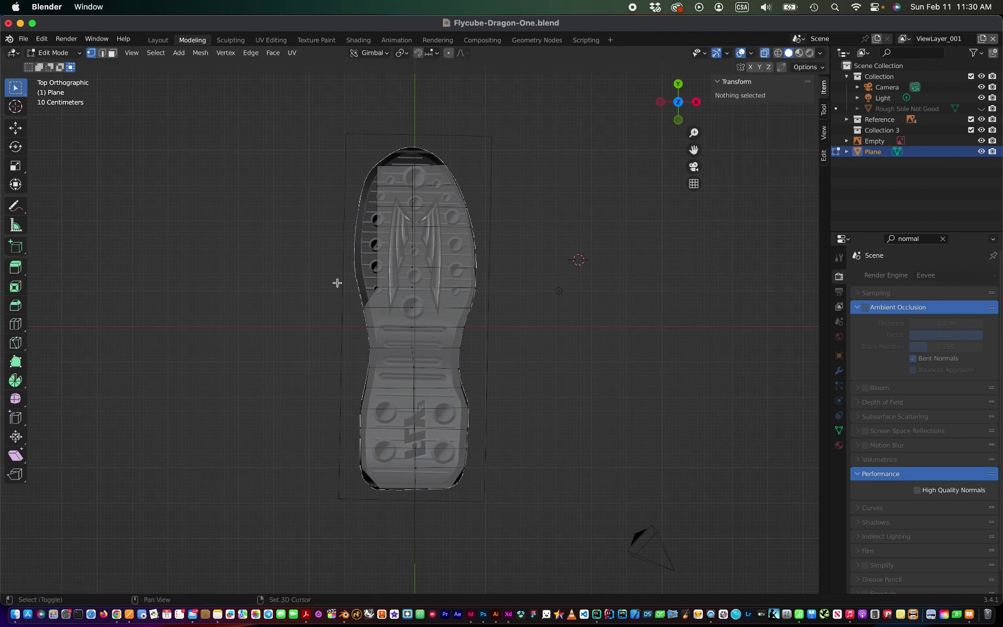
pyautogui.moveTo(336, 278); pyautogui.dragTo(384, 295)
pyautogui.press('g')
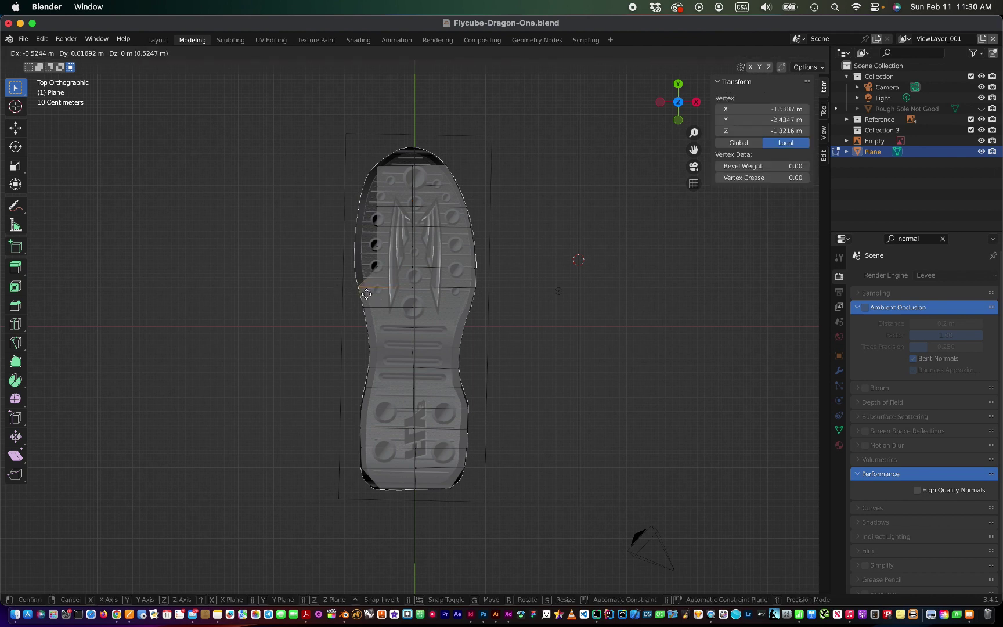
pyautogui.click(367, 293)
pyautogui.click(337, 306)
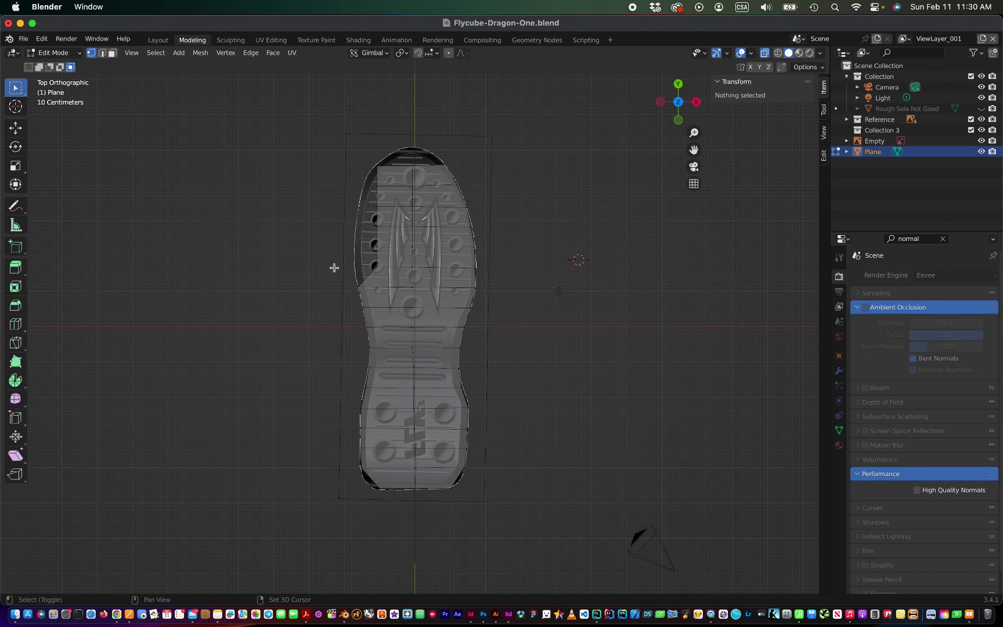
pyautogui.keyDown('shift'); pyautogui.moveTo(331, 254); pyautogui.dragTo(386, 276); pyautogui.keyUp('shift')
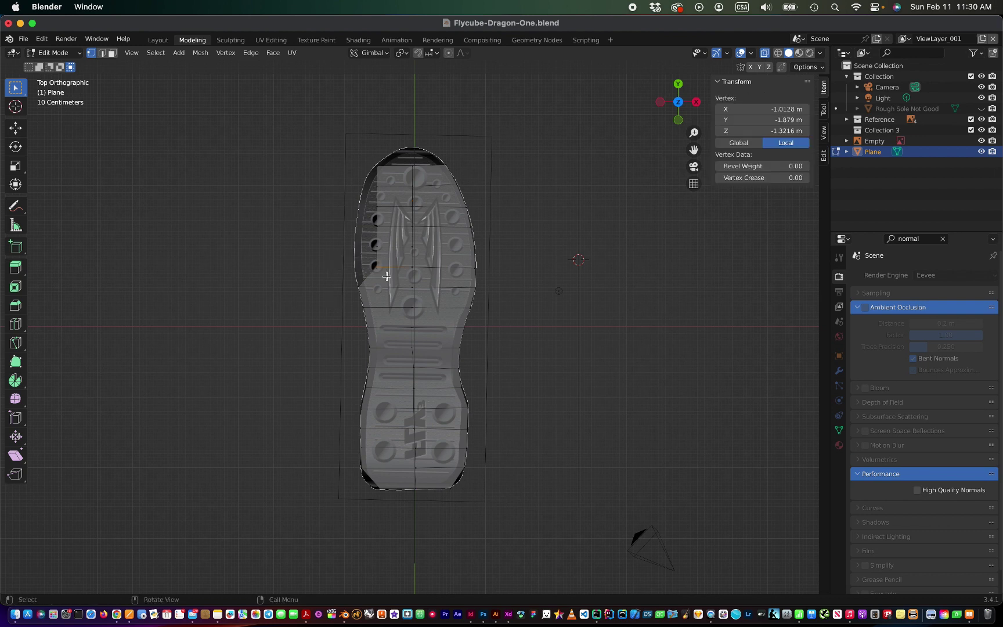
pyautogui.press('g')
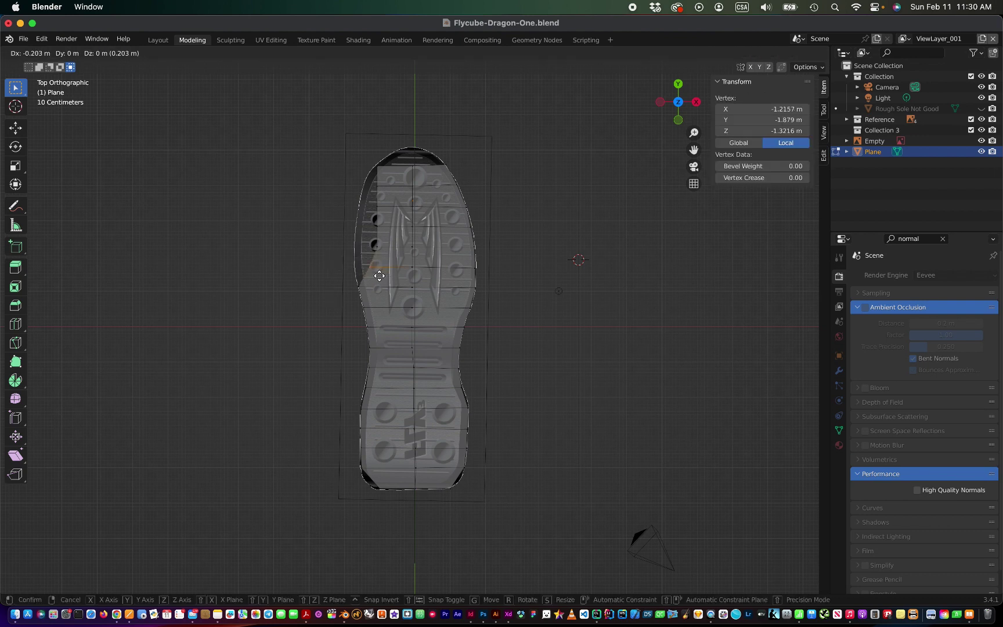
pyautogui.click(364, 275)
pyautogui.click(320, 298)
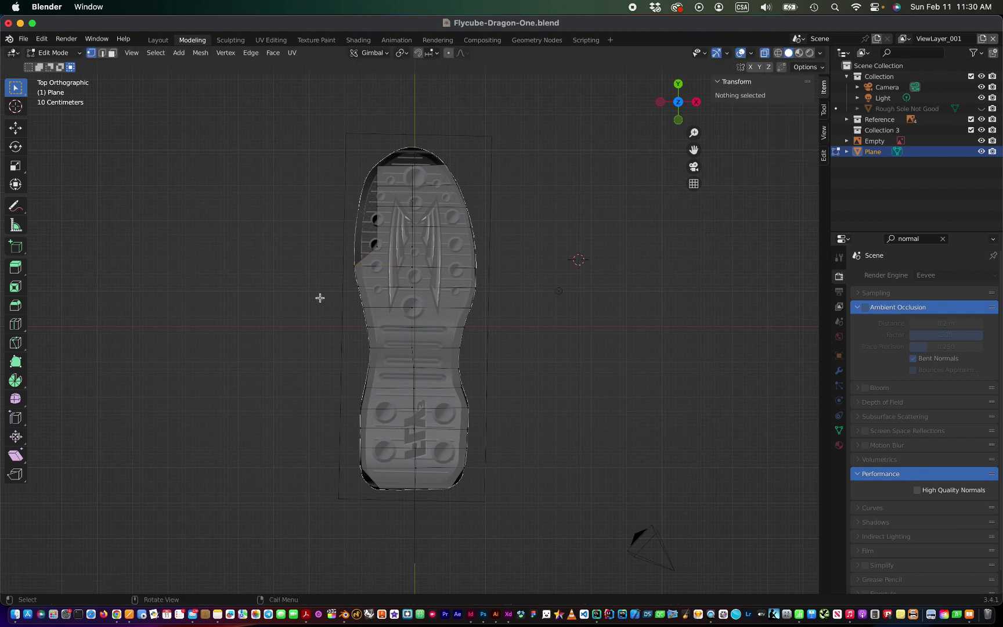
# Step: Box-select the centre-line vertices and browse the vertex context menu and tool options
pyautogui.keyDown('shift'); pyautogui.moveTo(400, 147); pyautogui.dragTo(428, 505); pyautogui.keyUp('shift')
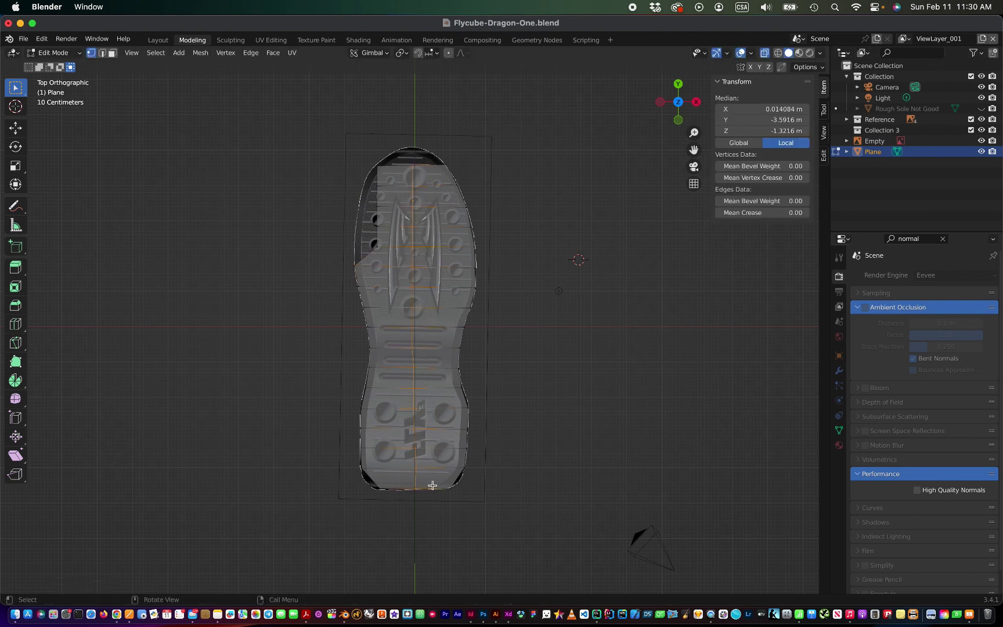
pyautogui.rightClick(442, 314)
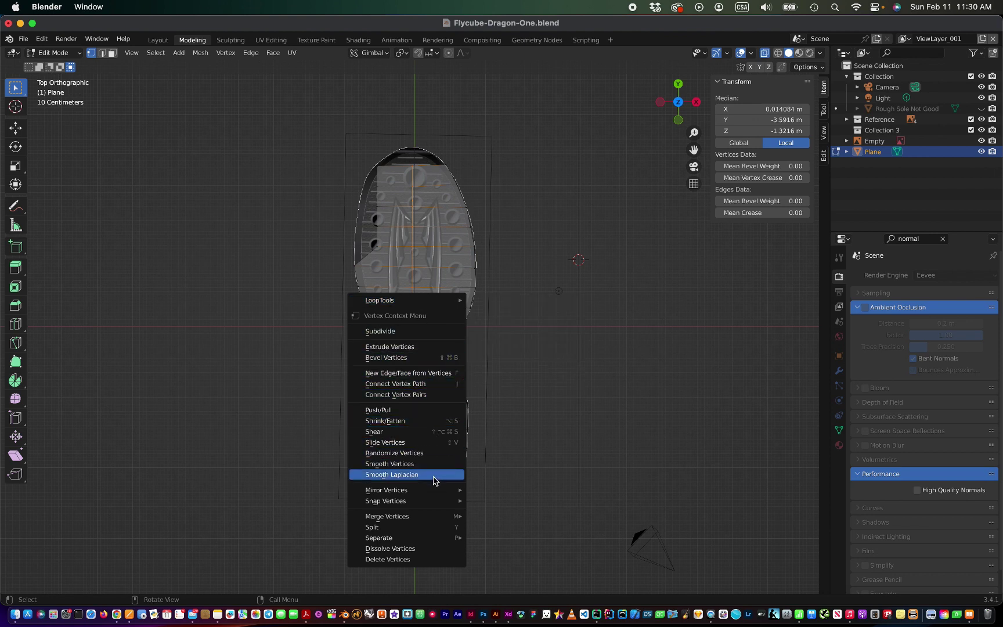
pyautogui.moveTo(386, 490)
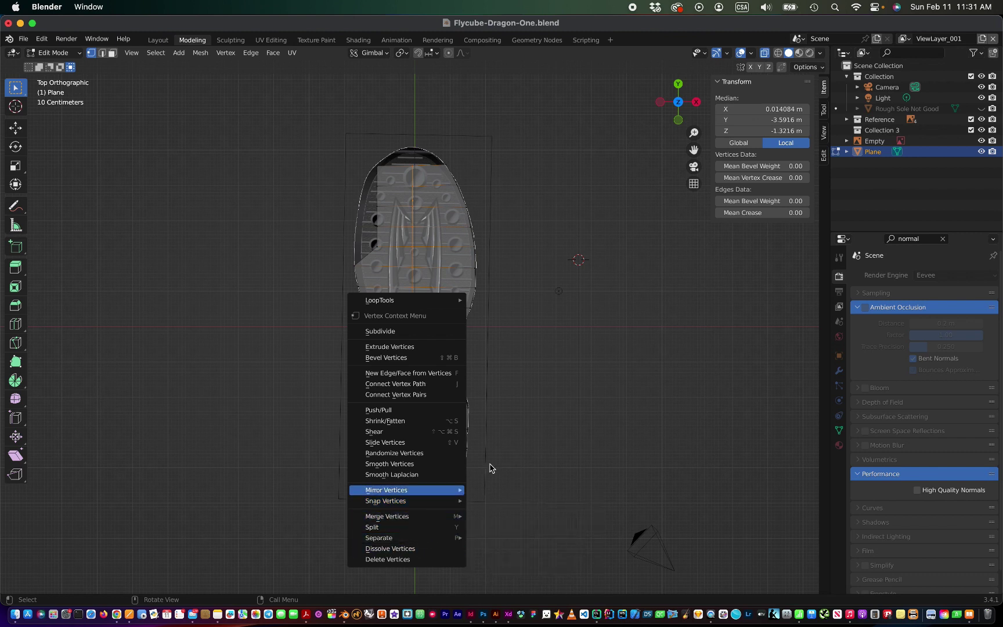
pyautogui.rightClick(528, 410)
pyautogui.press('Escape')
pyautogui.hotkey('shift', 'space')
pyautogui.press('s')
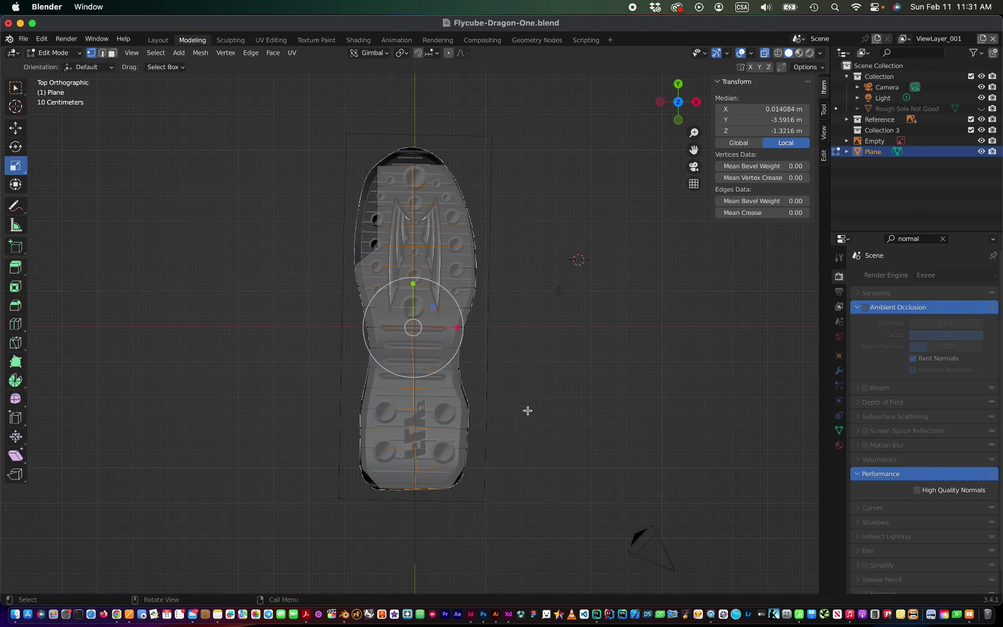
pyautogui.hotkey('shift', 'space')
# Step: Reselect the centre-line vertices and switch back to the Select Box tool
pyautogui.hotkey('alt', 'a')
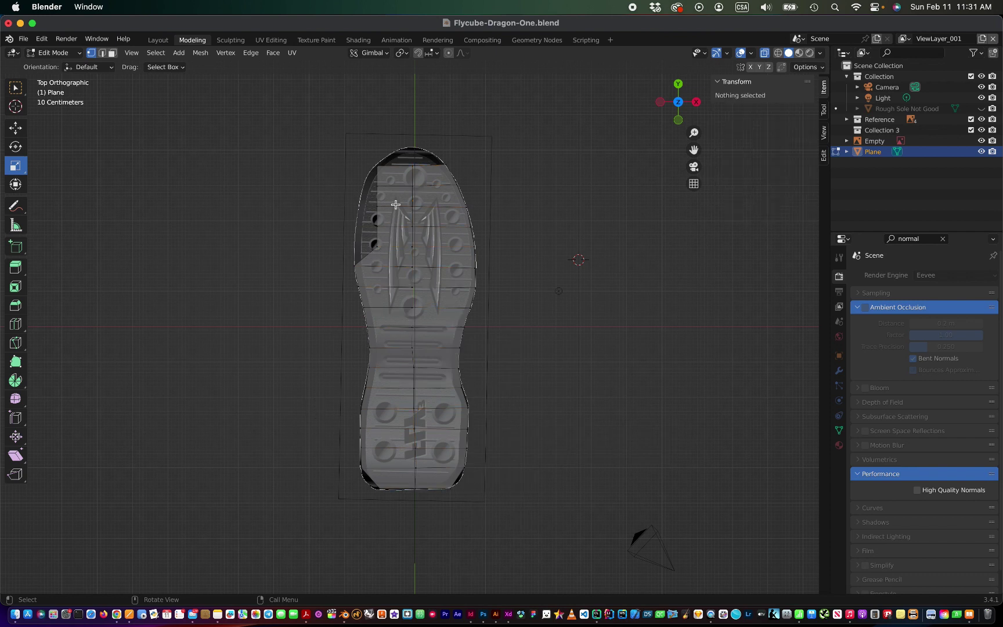
pyautogui.moveTo(404, 134); pyautogui.dragTo(426, 503)
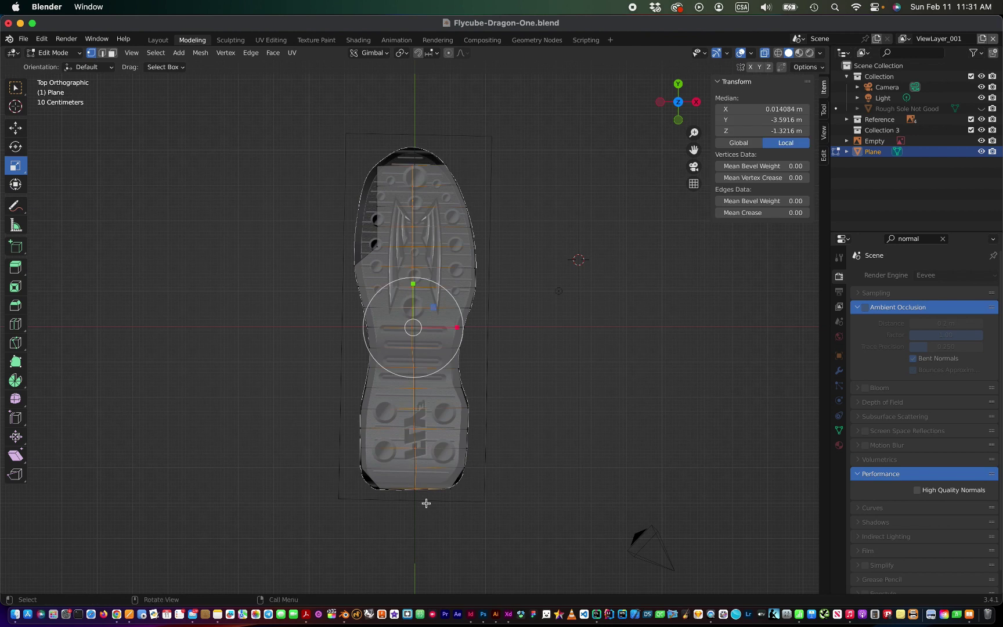
pyautogui.hotkey('shift', 'space')
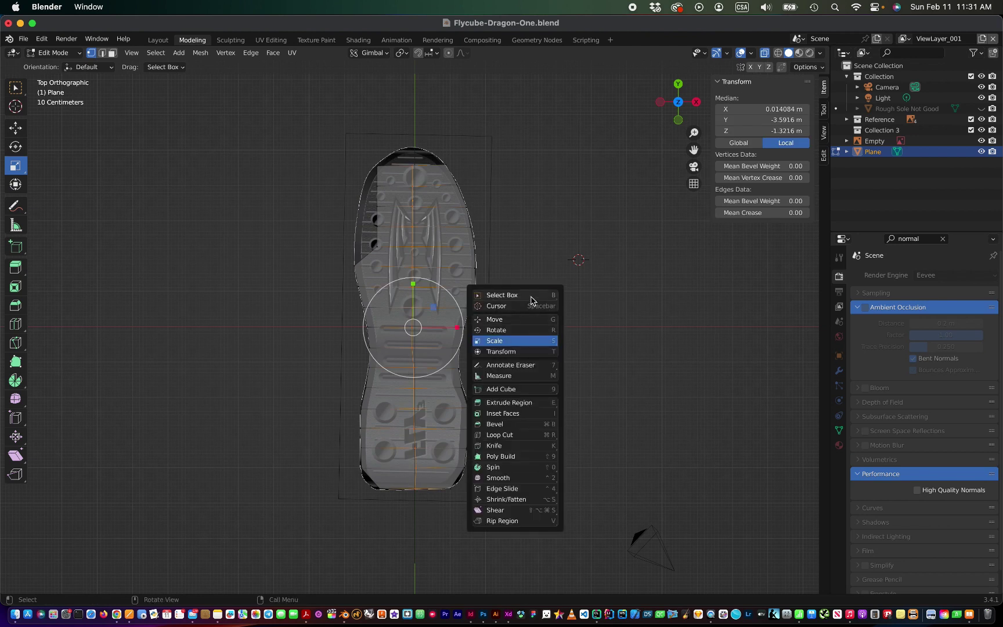
pyautogui.click(530, 297)
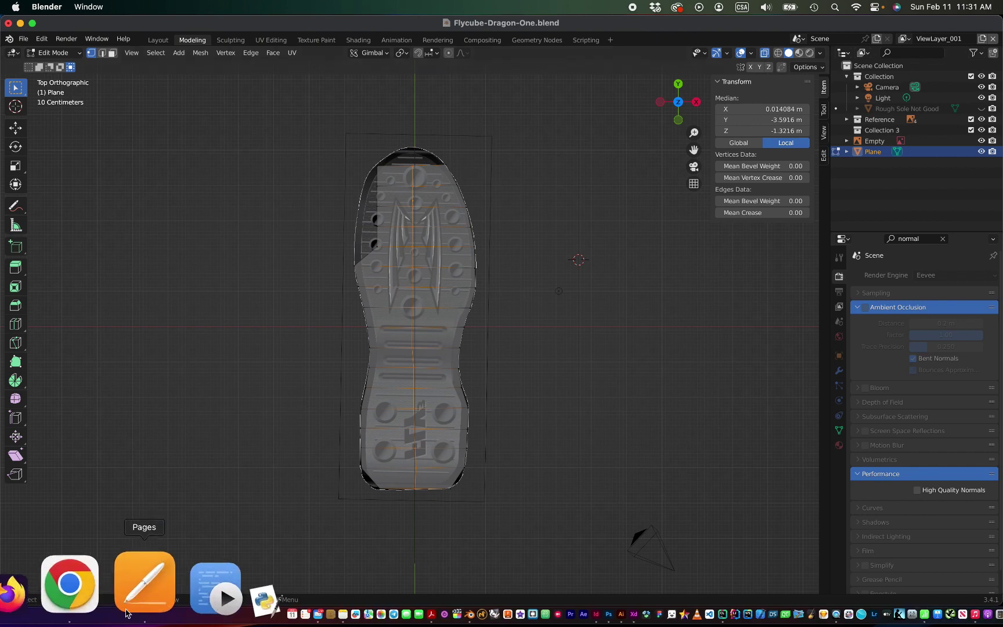
# Step: In a new Chrome tab, search 'blender how to align verticies center' and play the featured 'How to easily align vertices' video
pyautogui.click(119, 600)
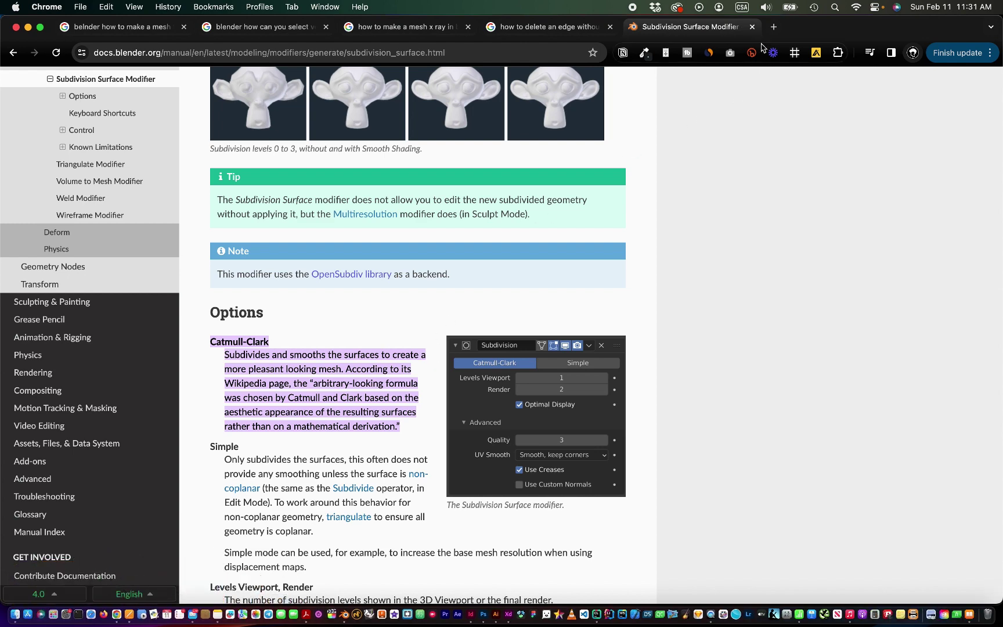
pyautogui.click(774, 28)
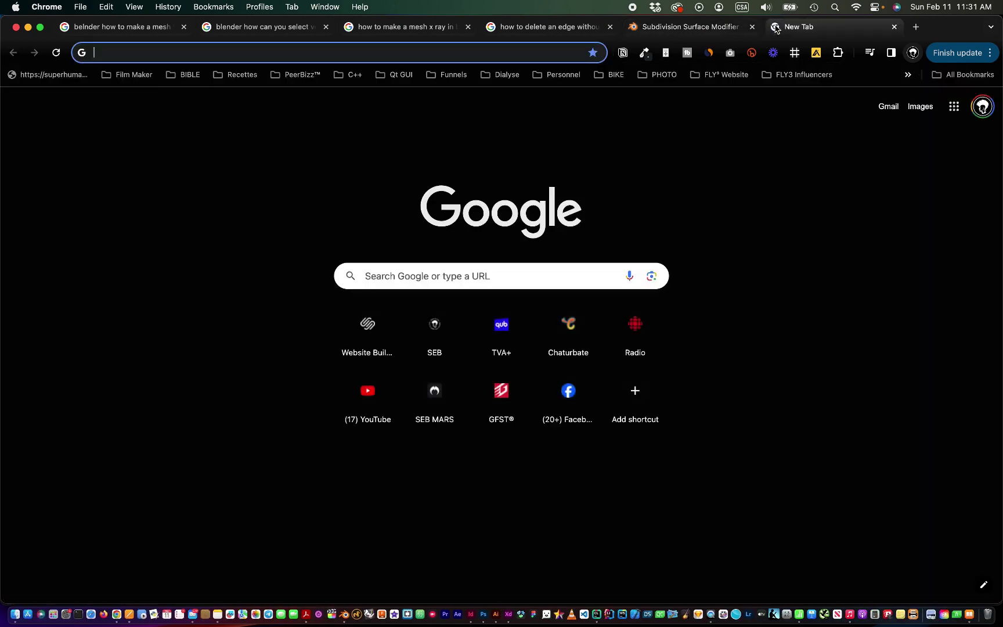
pyautogui.write('blender ho')
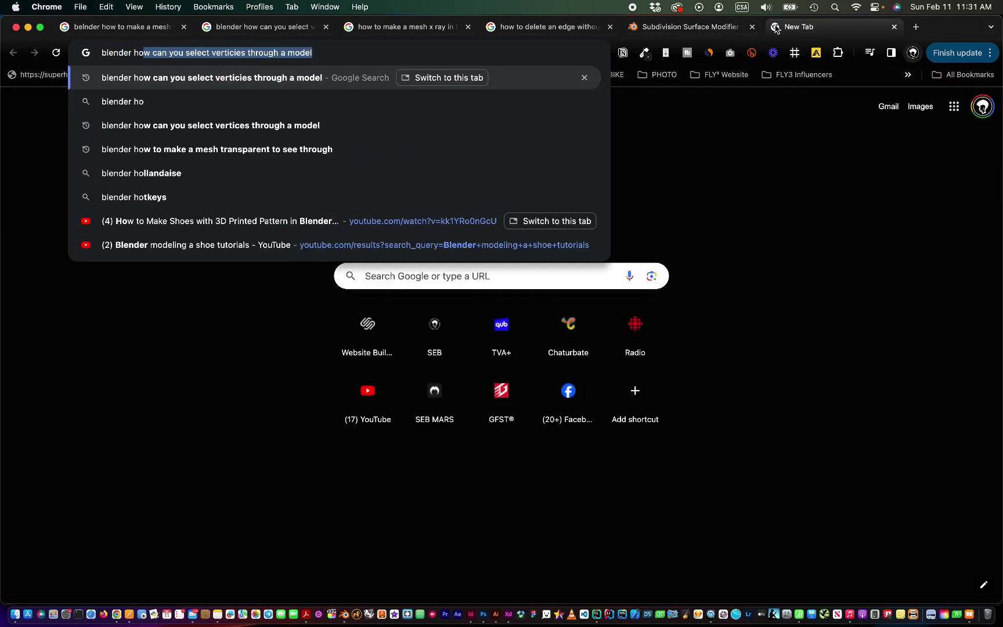
pyautogui.write('w to a')
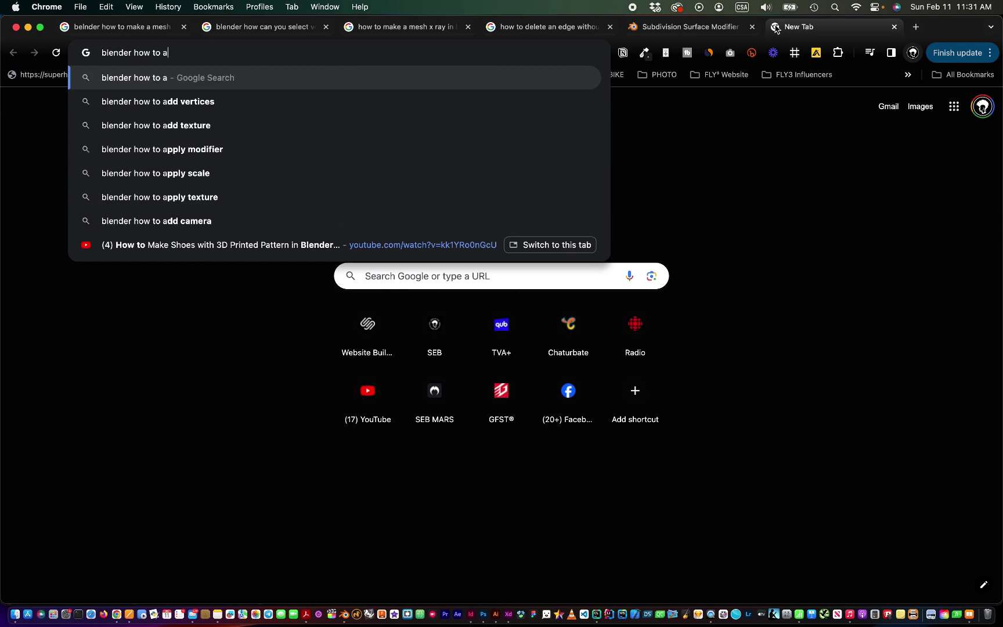
pyautogui.write('lign vert')
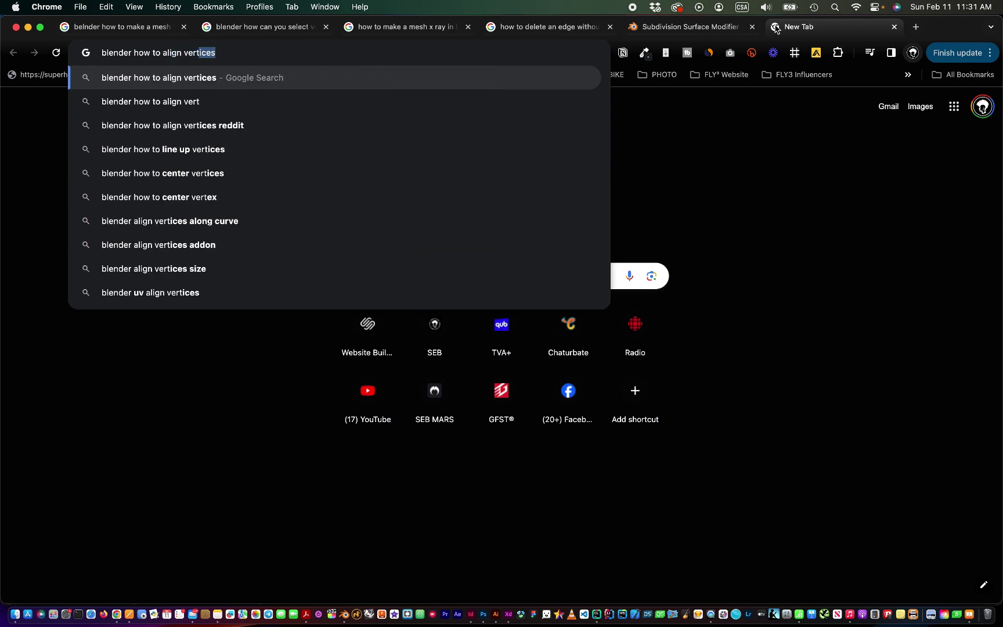
pyautogui.write('icies ce')
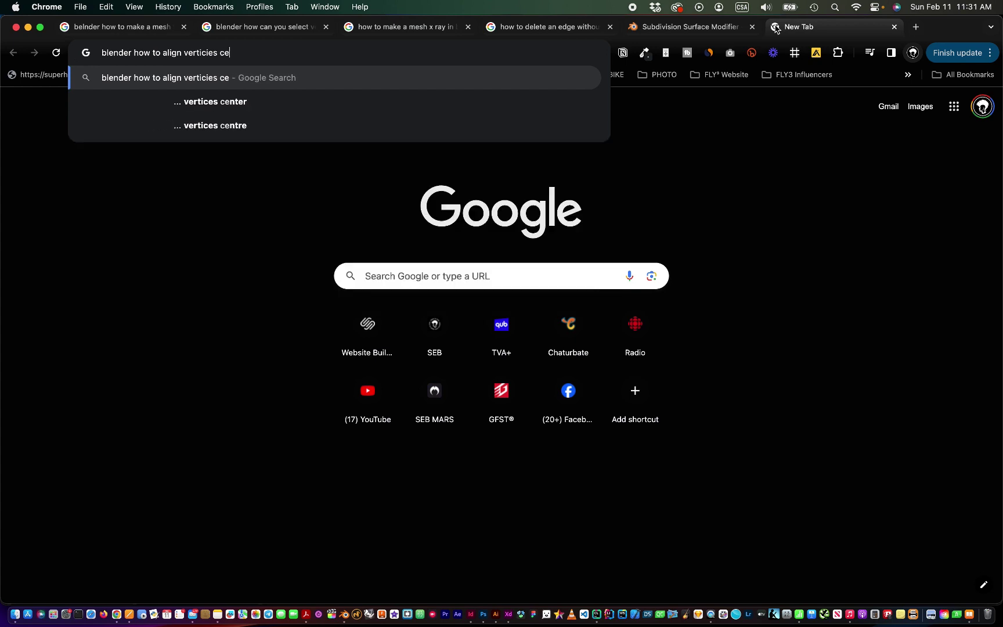
pyautogui.write('nter')
pyautogui.press('Return')
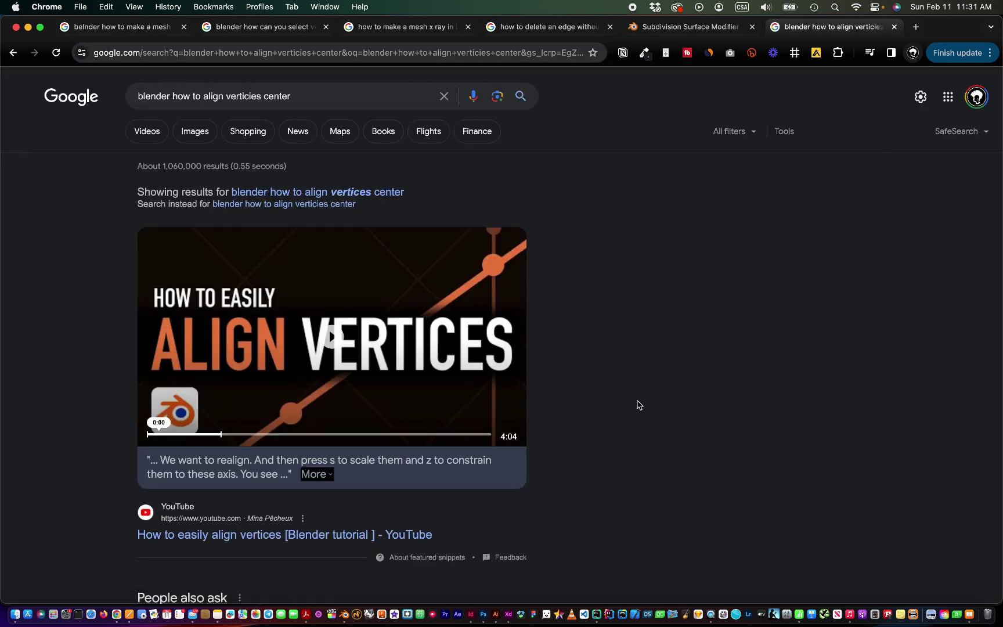
pyautogui.scroll(-5, 638, 405)
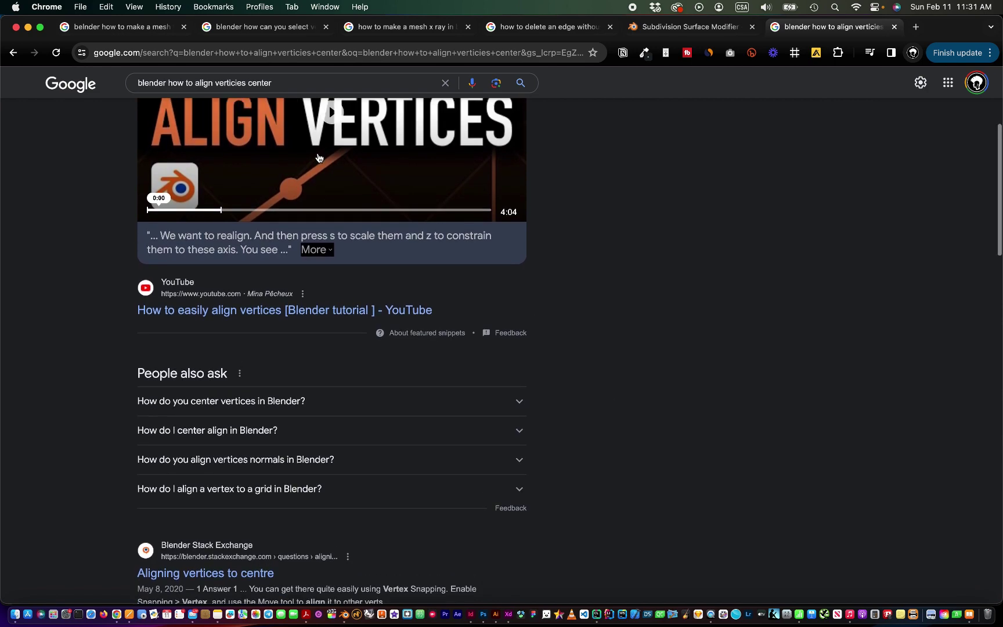
pyautogui.scroll(4, 325, 261)
pyautogui.click(316, 285)
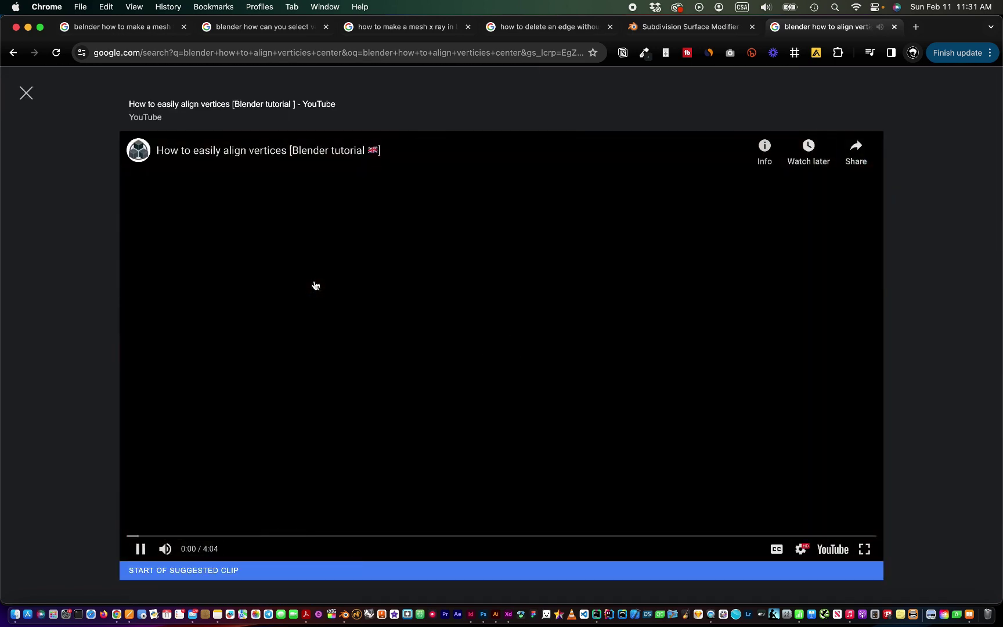